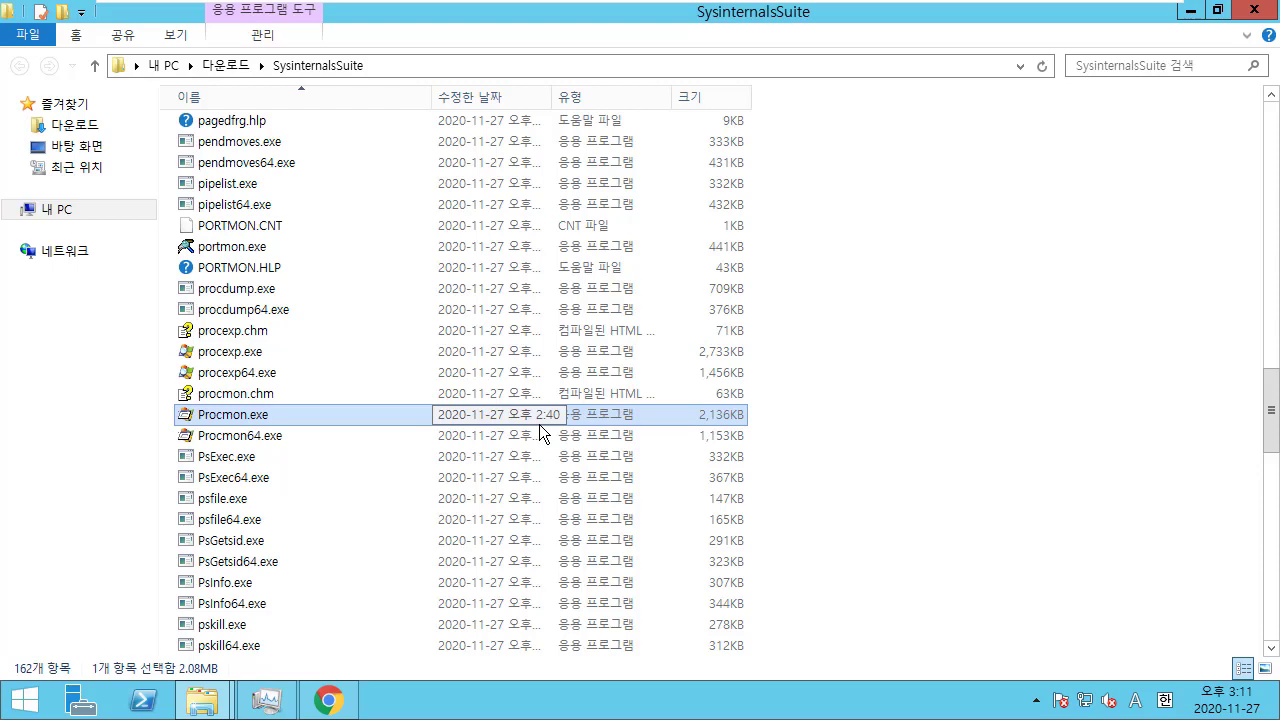
Step: Run procexp.exe from the SysinternalsSuite folder and look through its process tree down to the chrome.exe entries
double_click(364, 355)
click(716, 380)
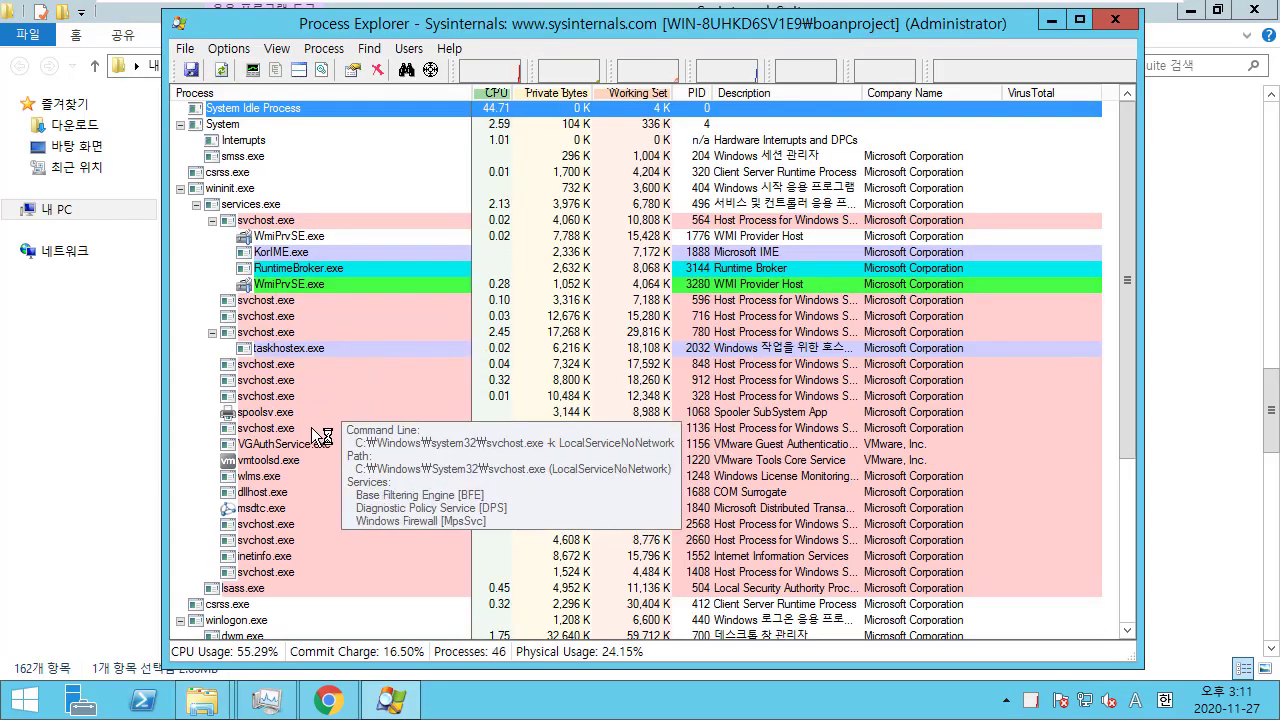
click(295, 410)
scroll(300, 430, down, 2)
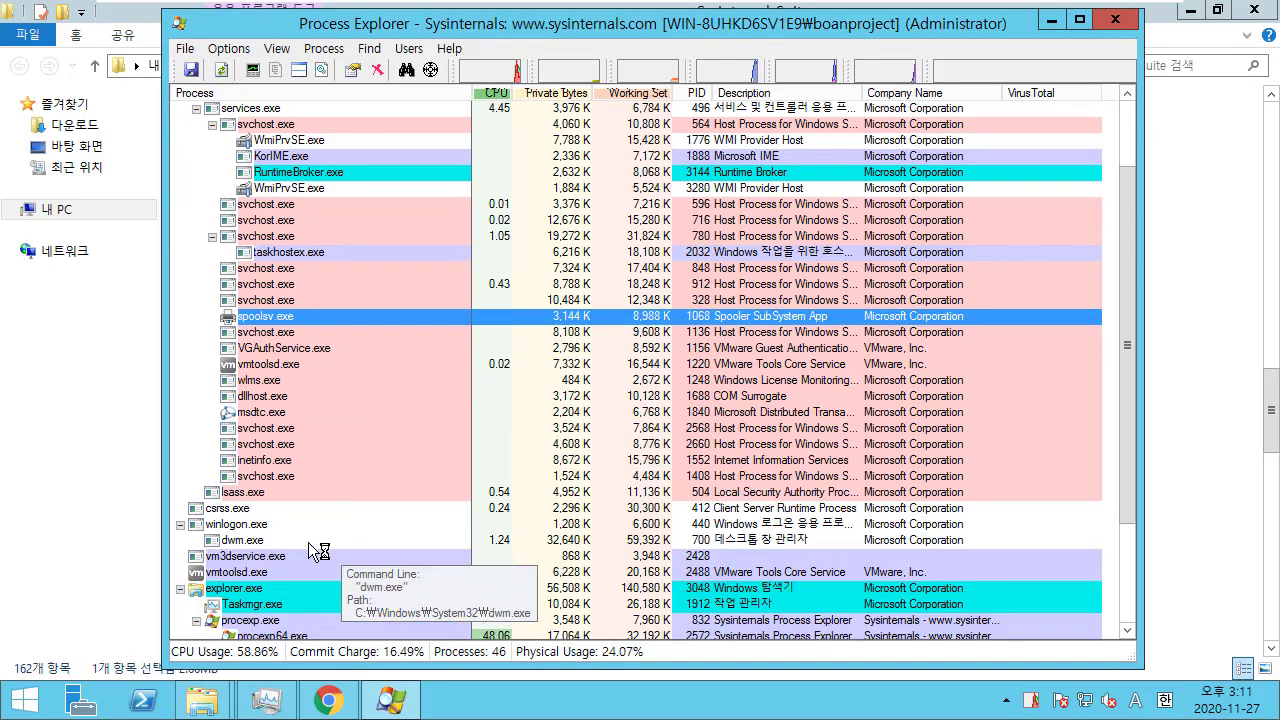
scroll(320, 545, down, 2)
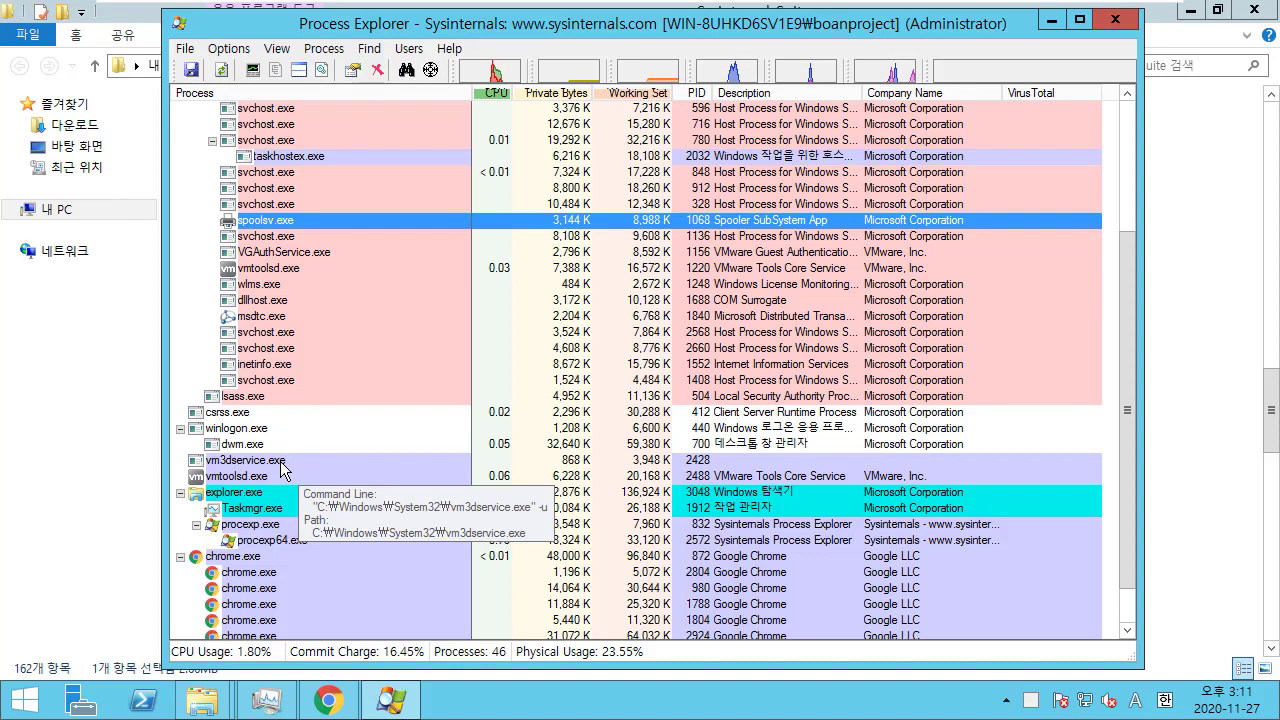
drag(401, 27, 523, 29)
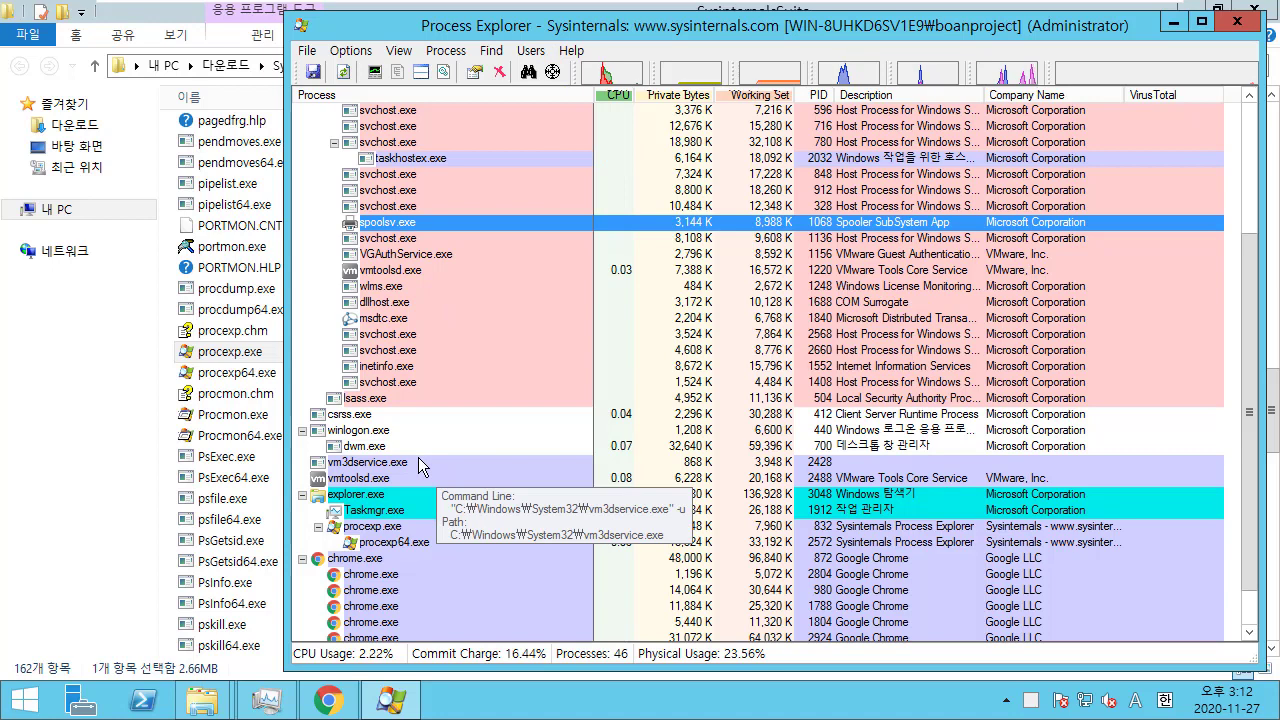
scroll(415, 470, down, 1)
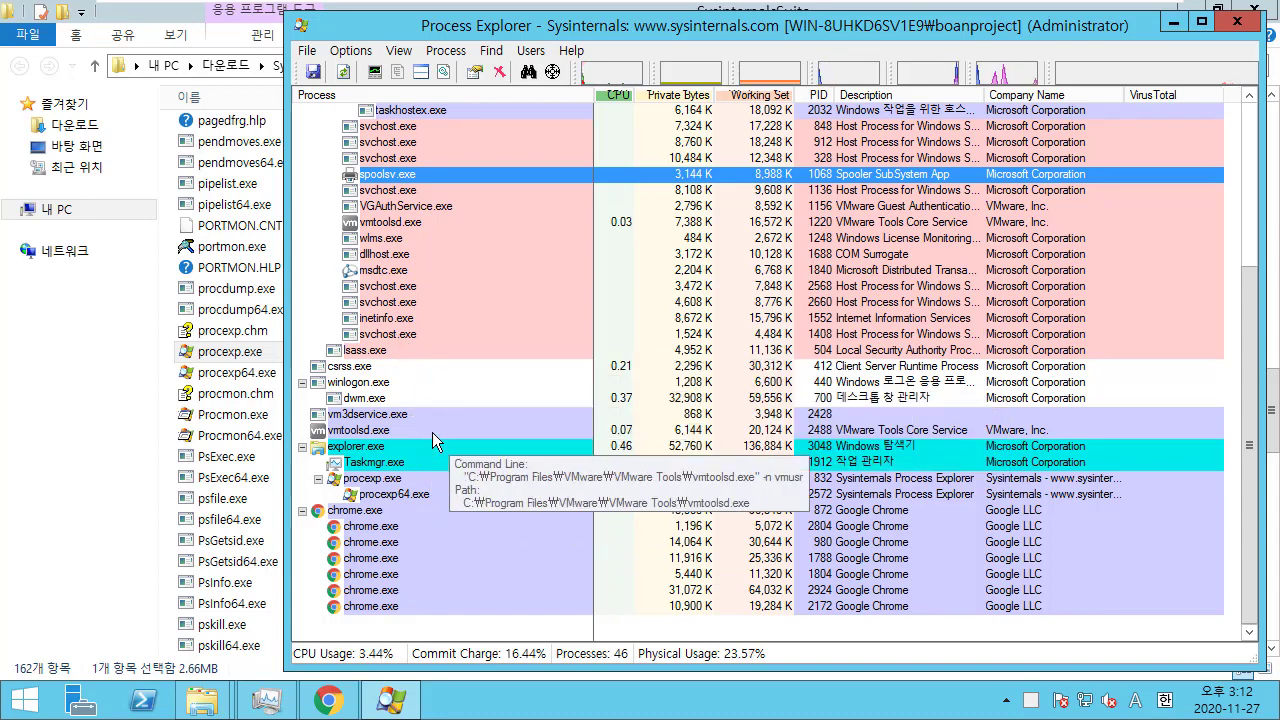
Step: Inspect the explorer.exe entry and its child processes Taskmgr.exe, procexp.exe and procexp64.exe, and close Process Explorer
click(434, 447)
click(433, 462)
click(430, 479)
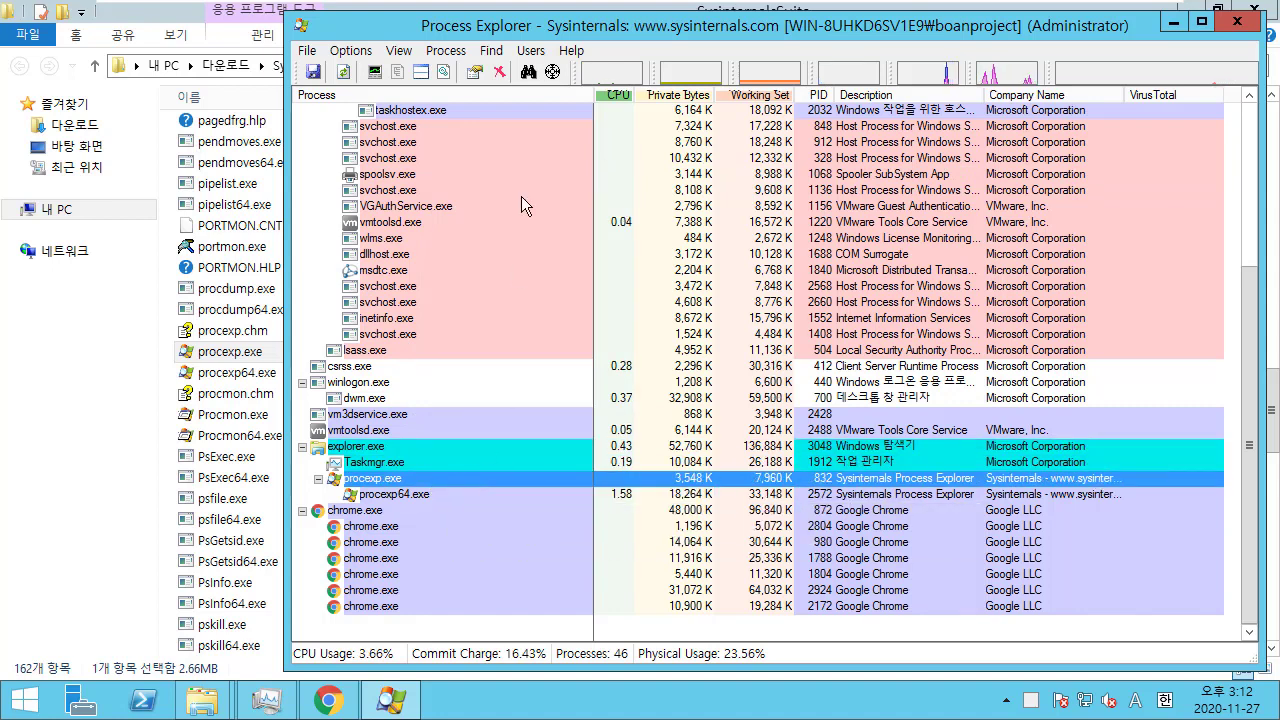
click(455, 492)
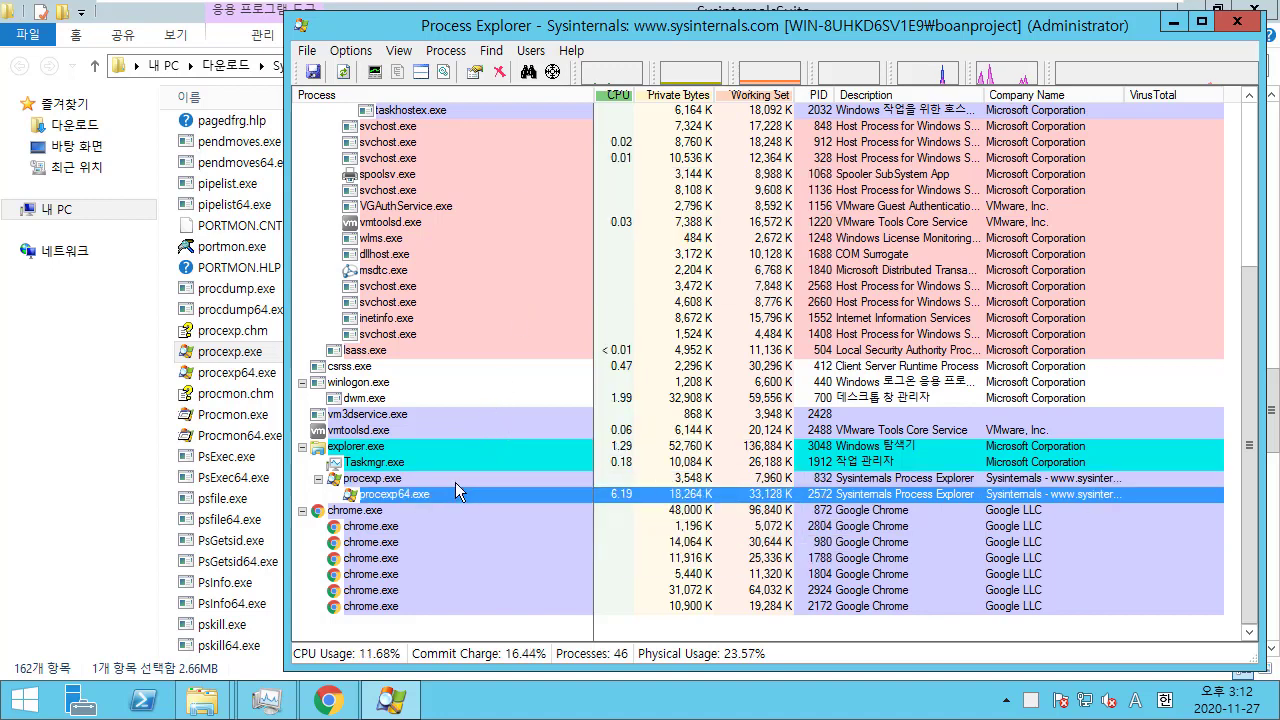
click(455, 480)
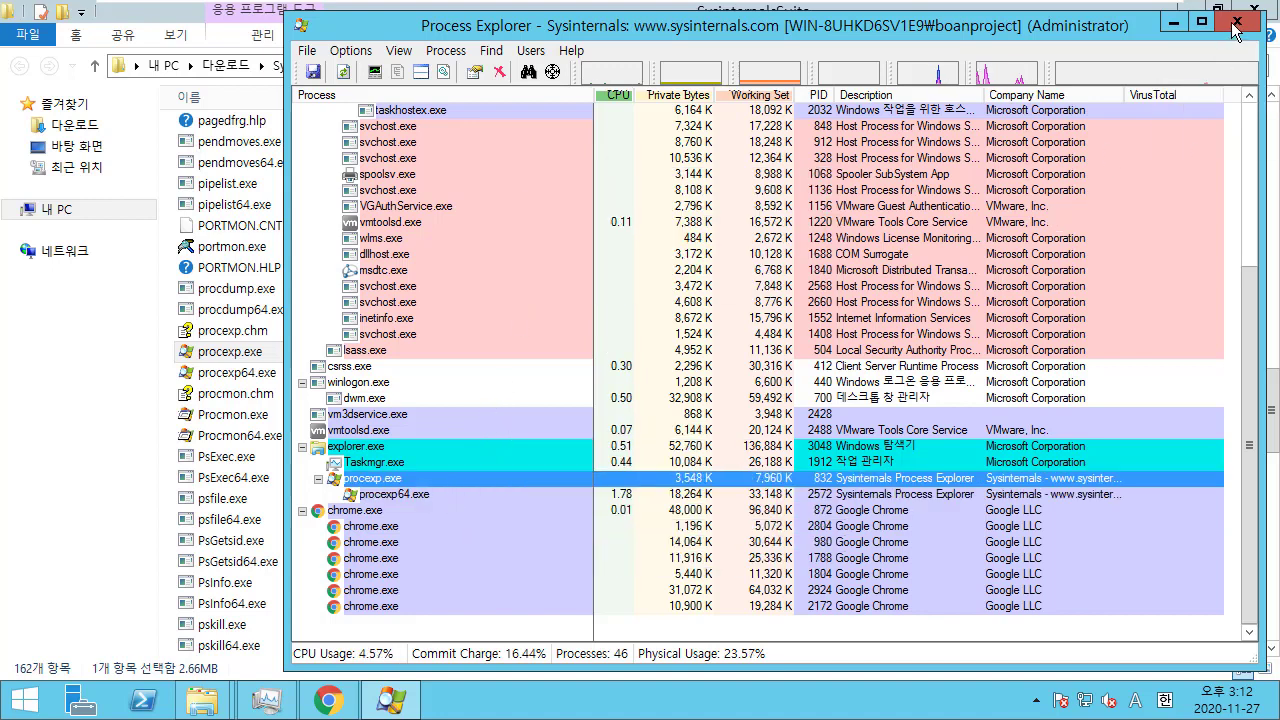
click(1236, 22)
Step: Run Procmon.exe from the SysinternalsSuite folder, accepting its license agreement, and maximize the Process Monitor window
click(301, 414)
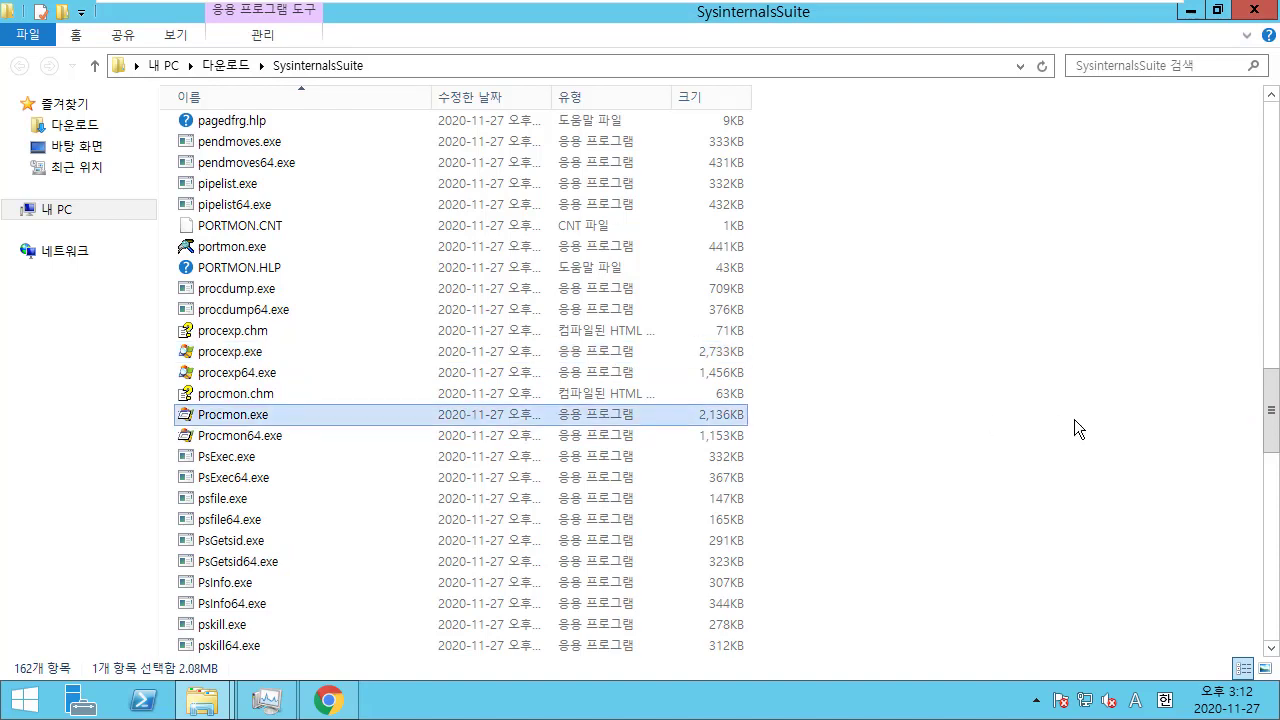
click(864, 438)
click(412, 415)
double_click(295, 414)
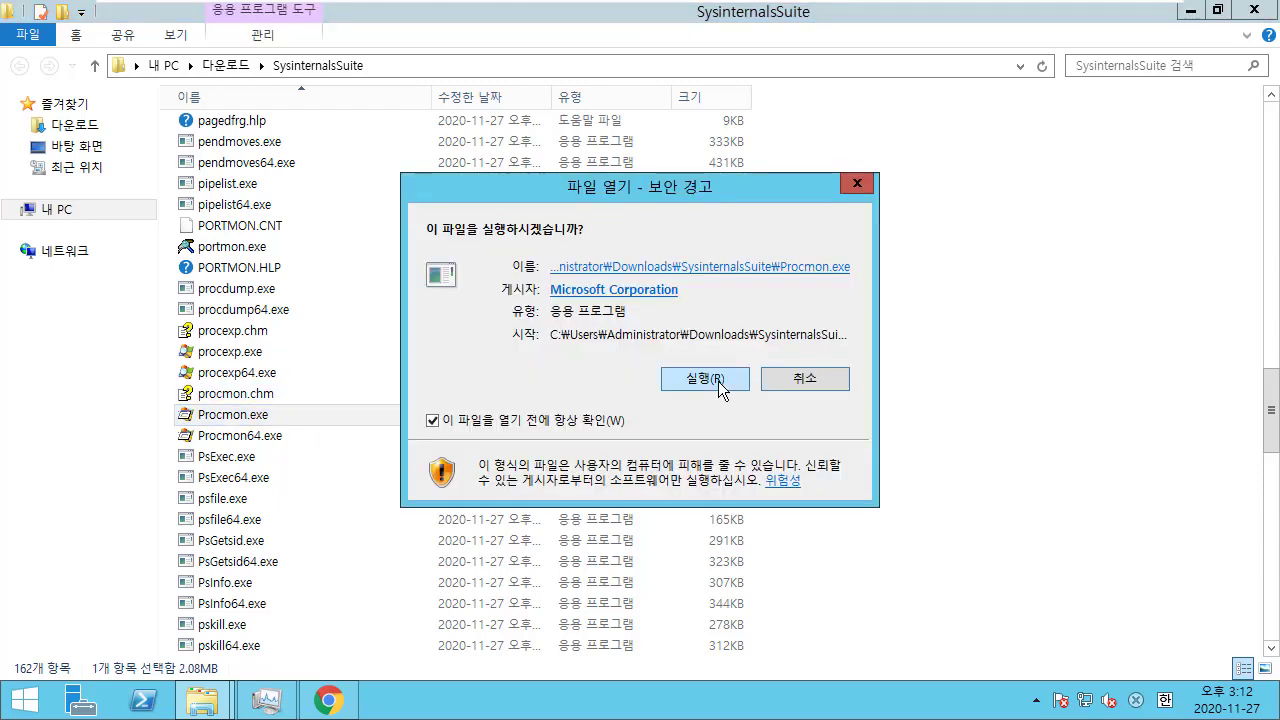
click(704, 379)
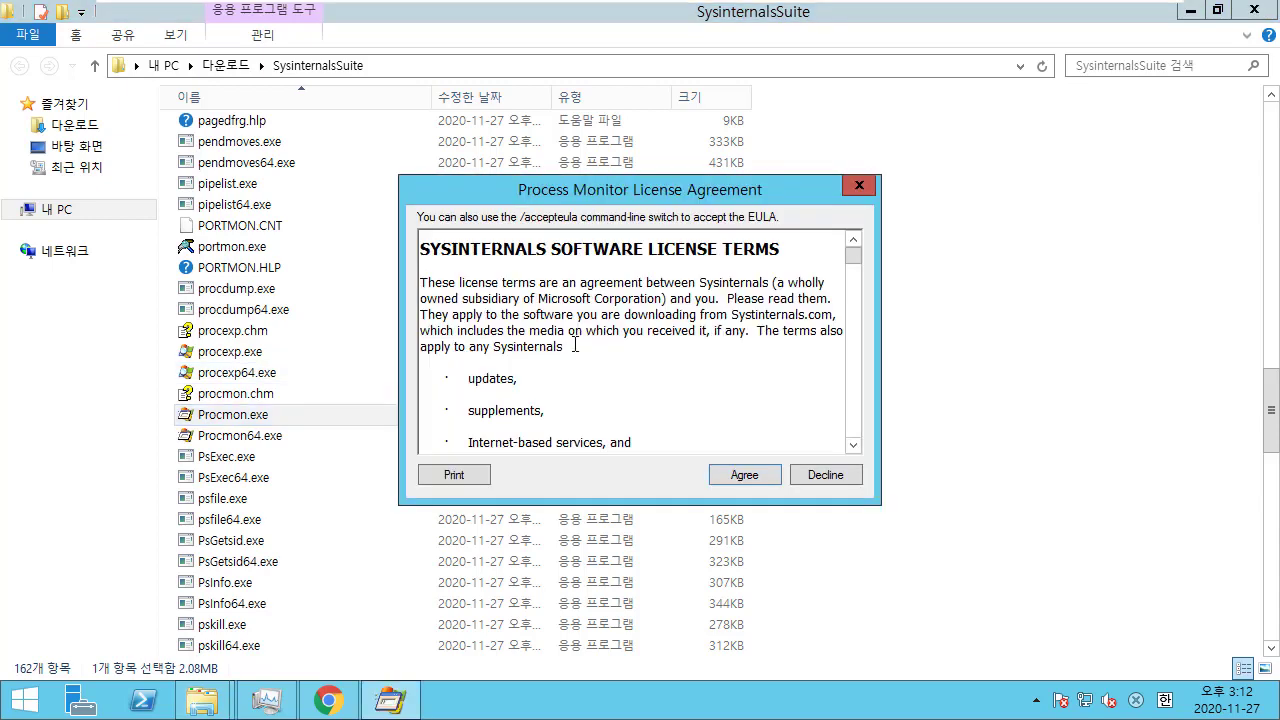
click(740, 475)
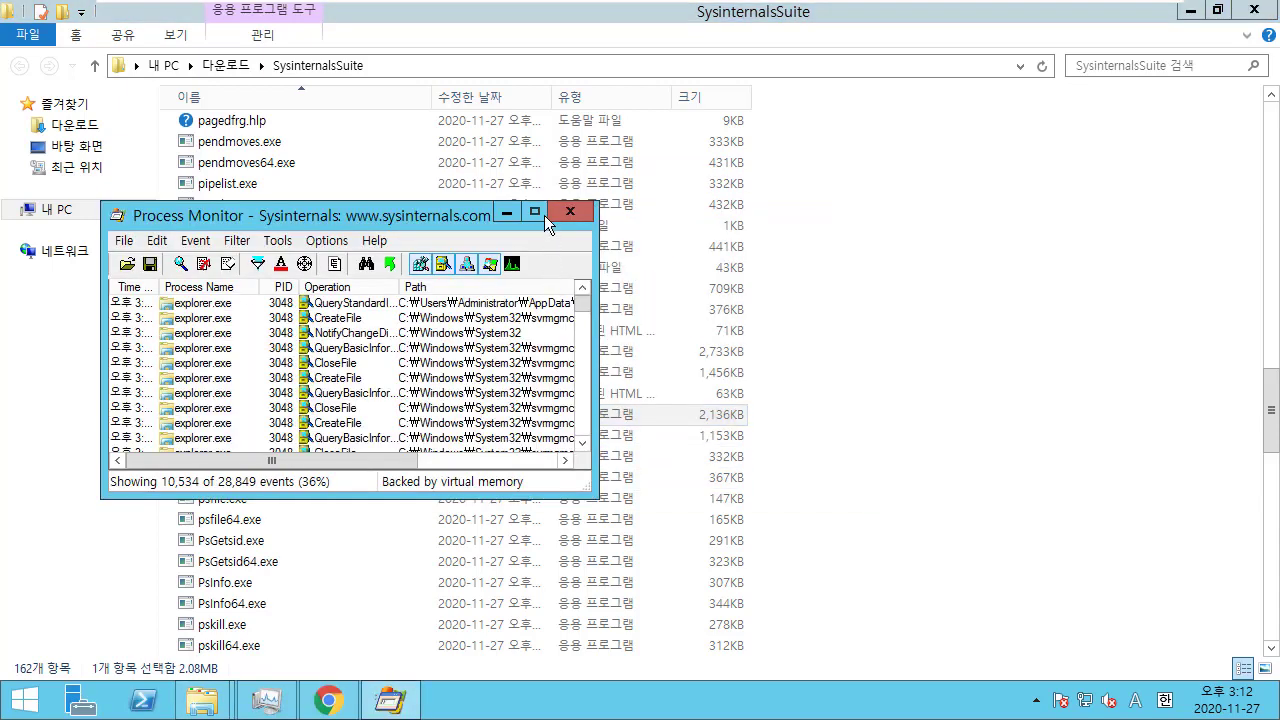
click(541, 212)
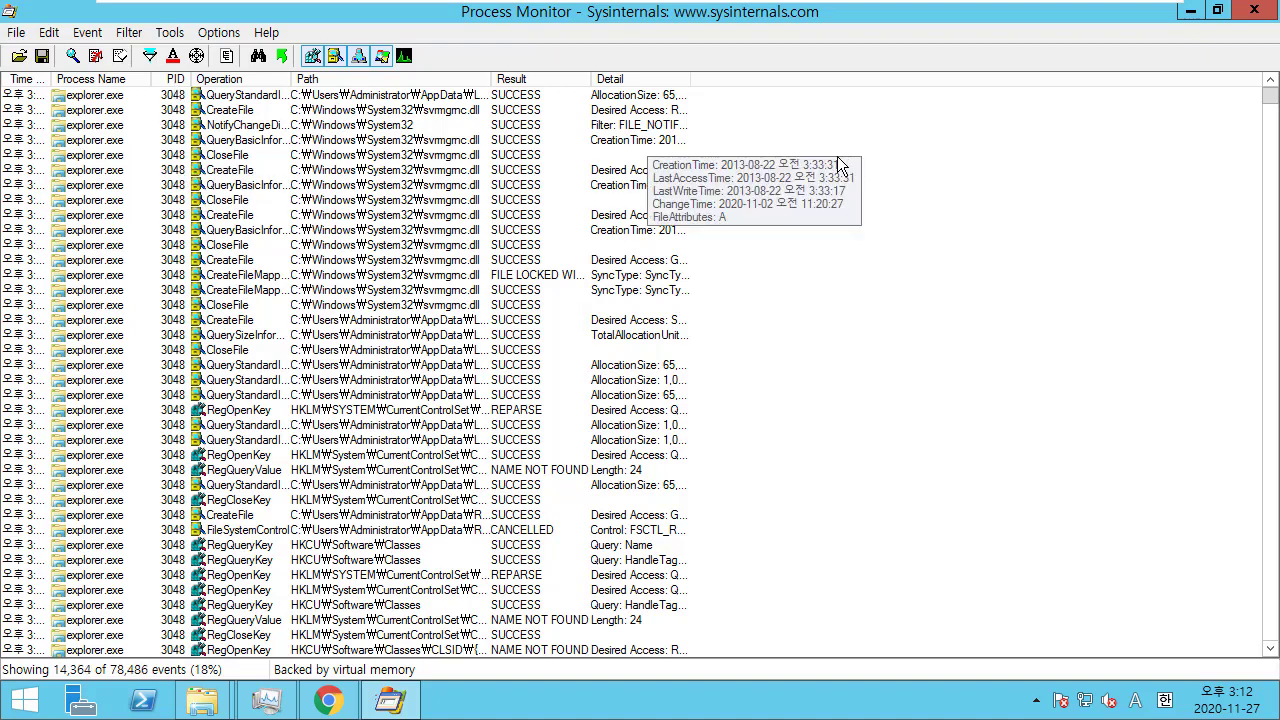
Step: Adjust the event list's column widths to fit their contents and narrow the Path column so the Detail column can be read
drag(167, 79, 182, 79)
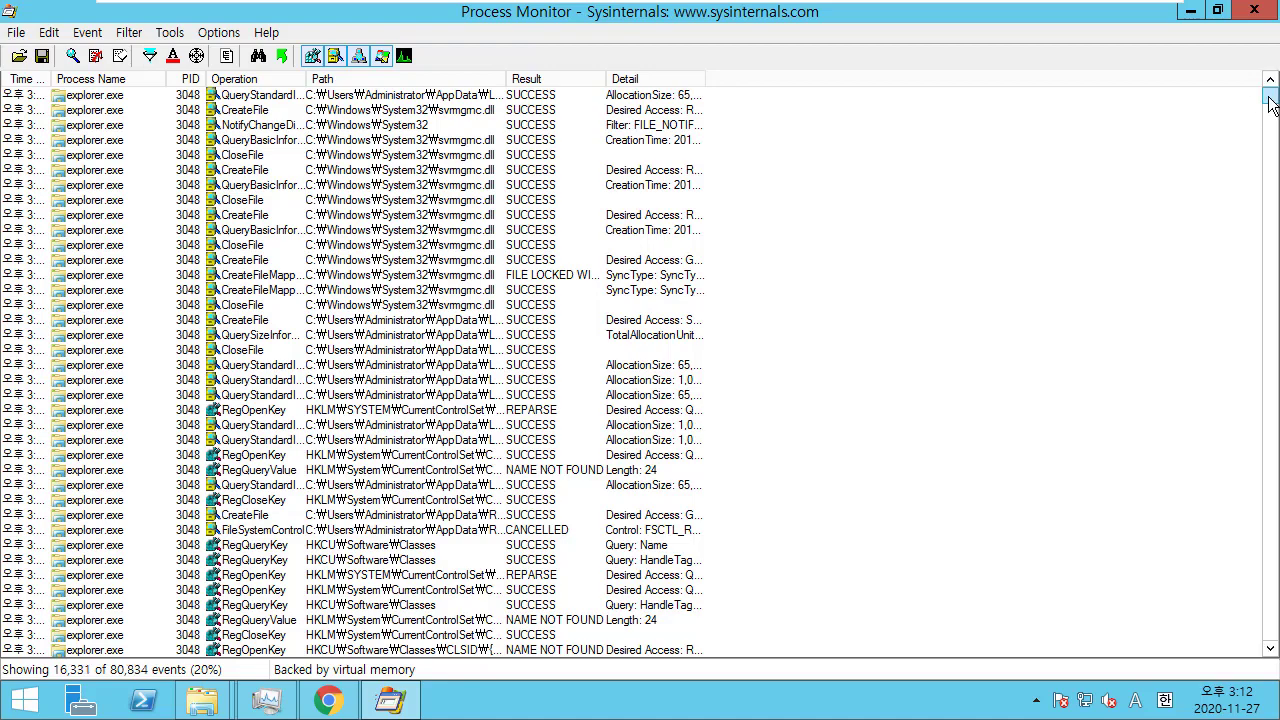
scroll(425, 250, down, 10)
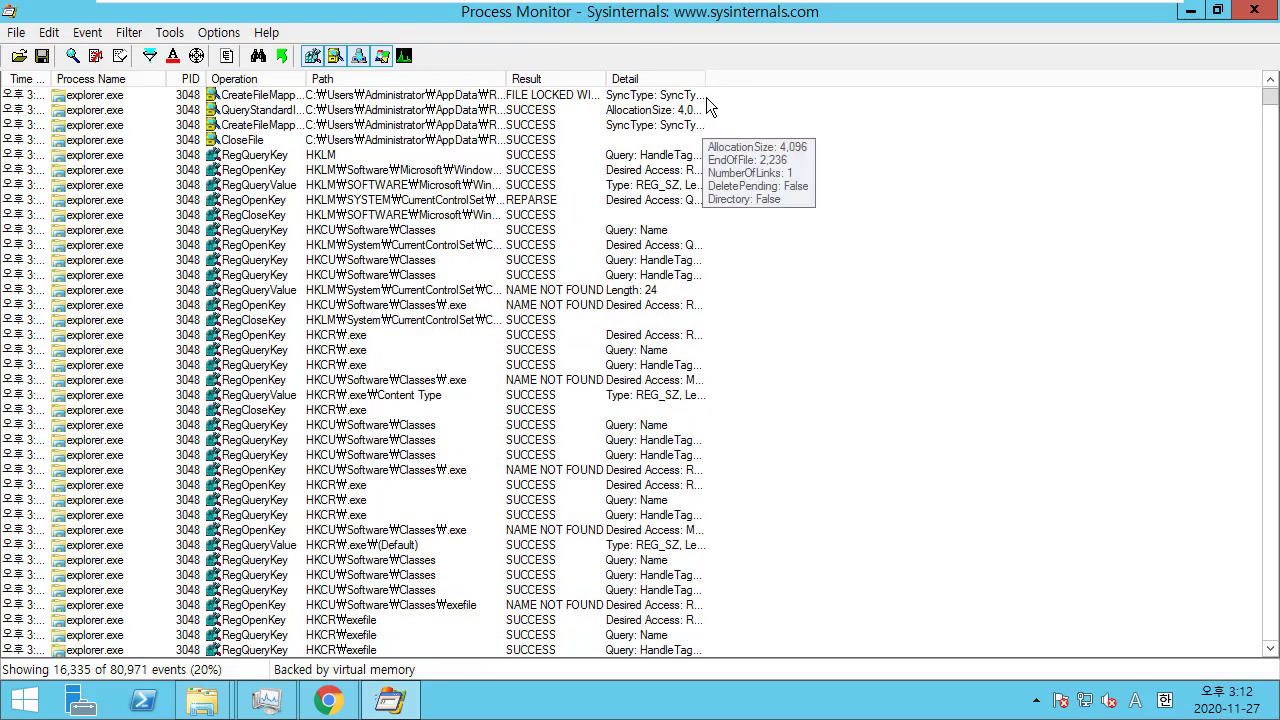
double_click(704, 79)
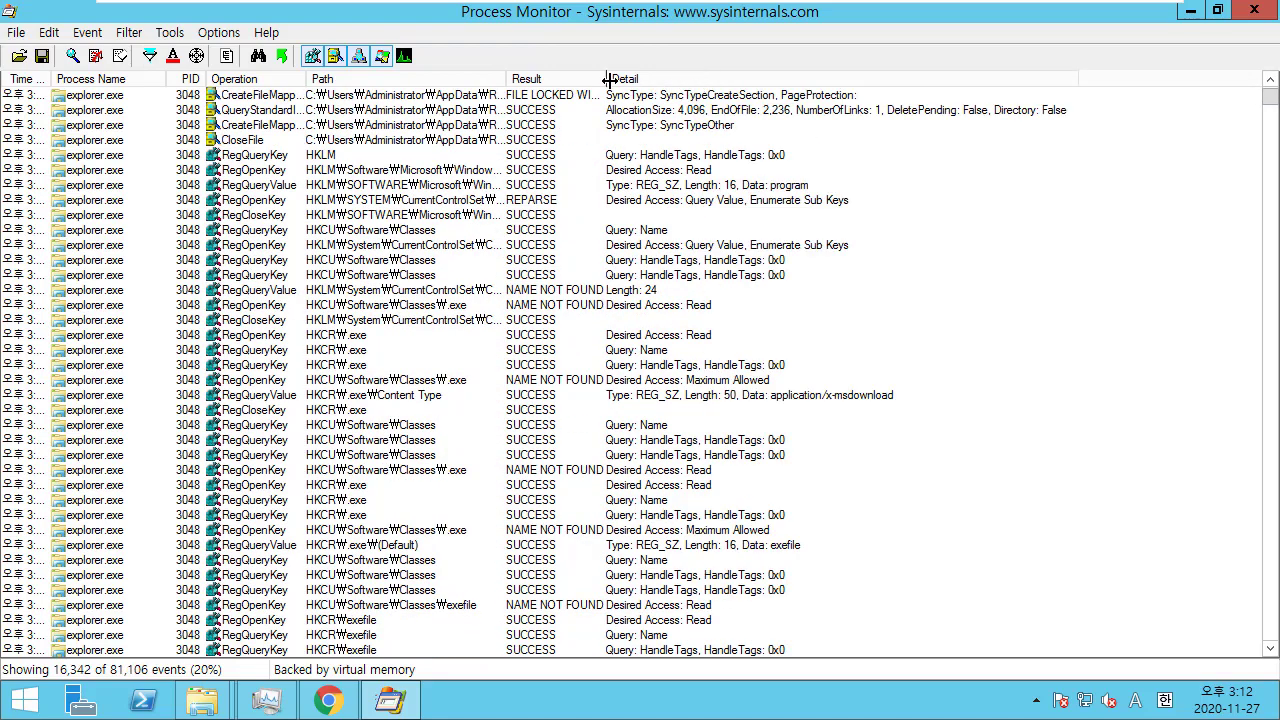
double_click(605, 79)
double_click(508, 79)
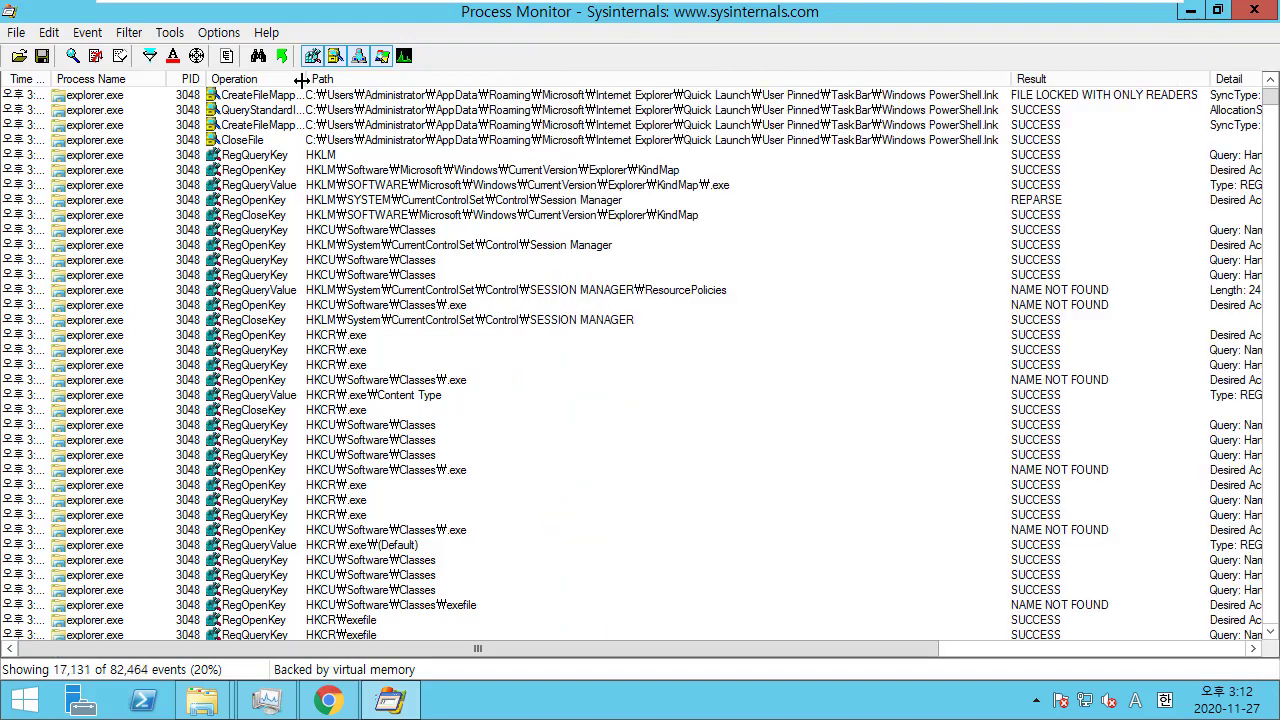
double_click(306, 79)
double_click(203, 79)
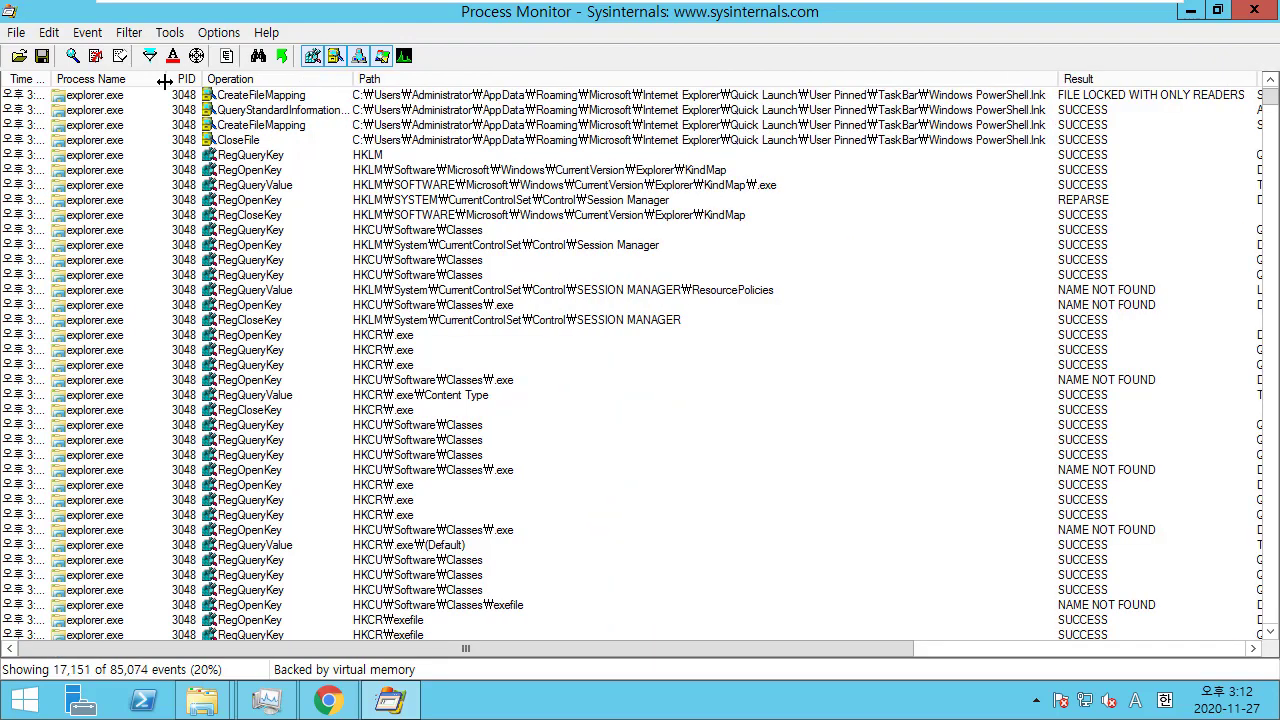
drag(168, 79, 122, 79)
double_click(122, 79)
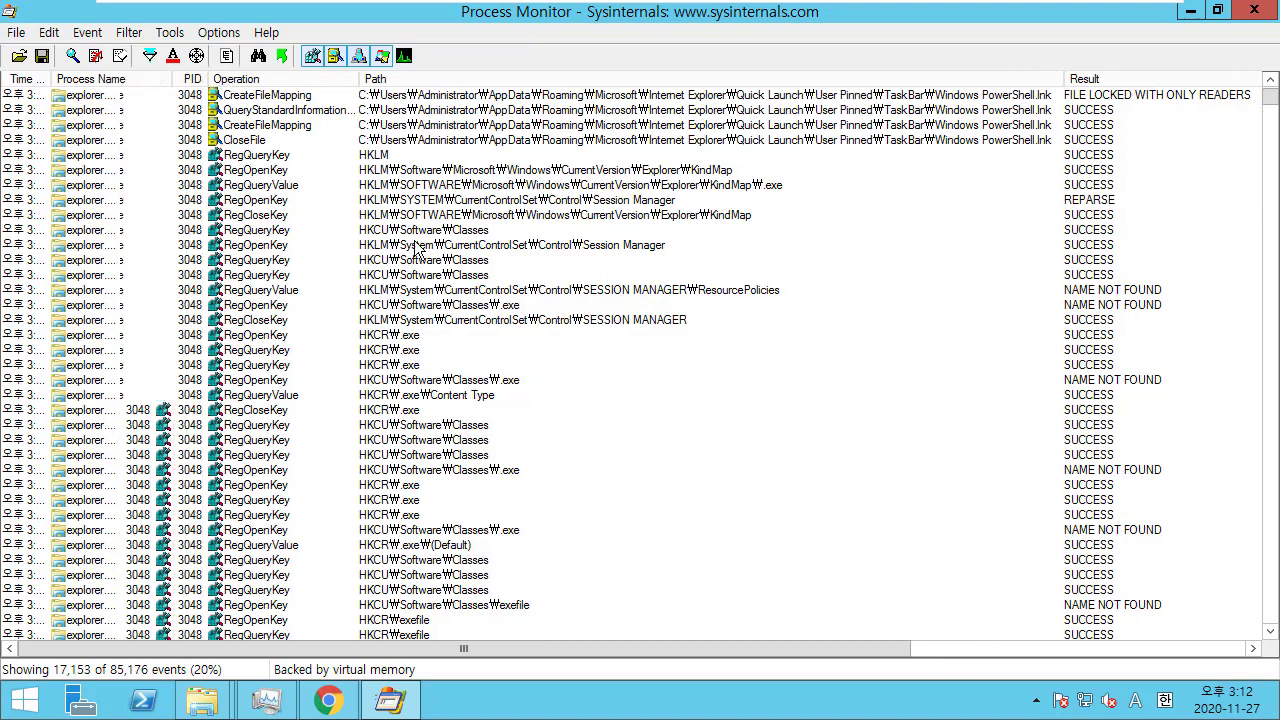
drag(1063, 79, 638, 79)
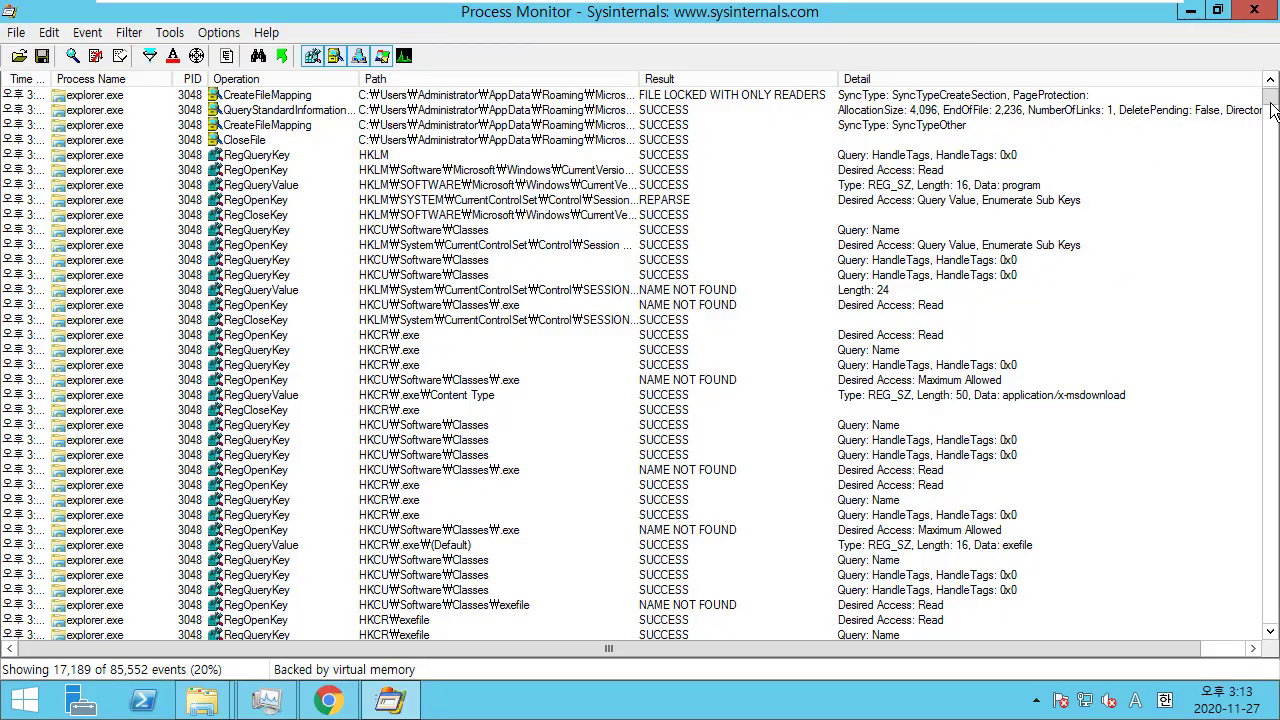
Step: Go to the newest captured events and start notepad from the Run dialog while the capture is running
drag(1272, 108, 1272, 645)
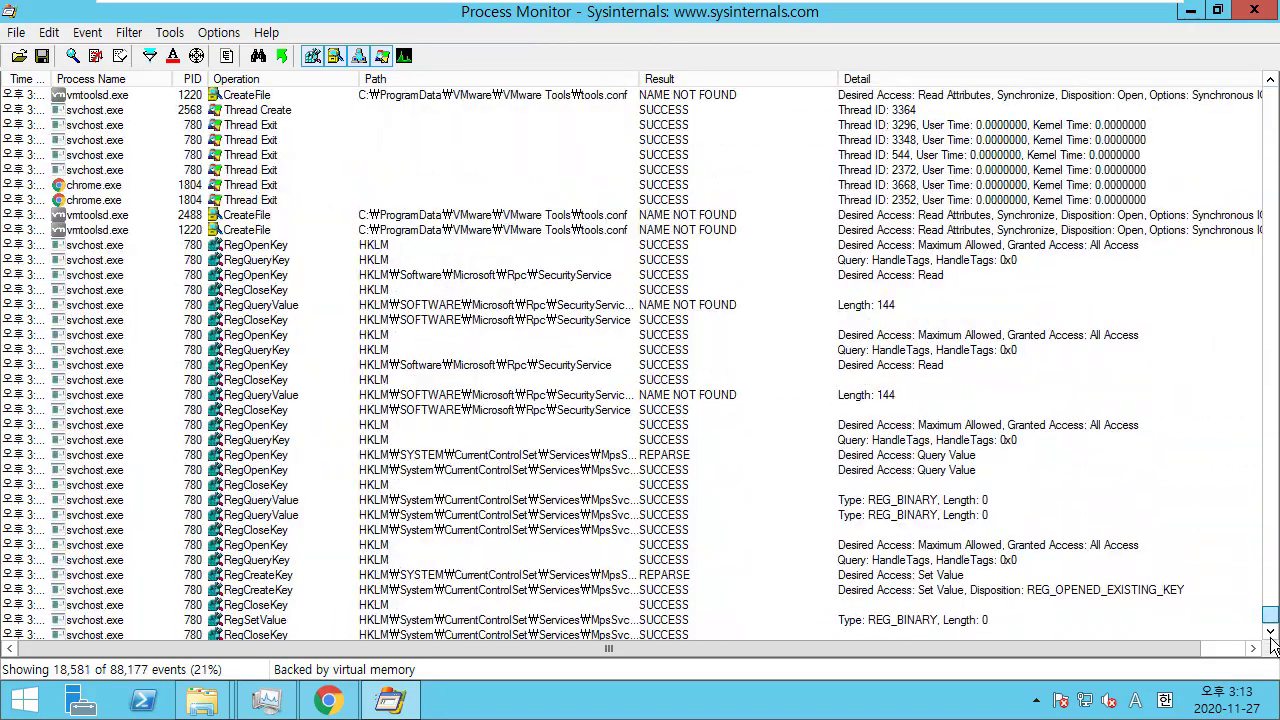
click(1270, 634)
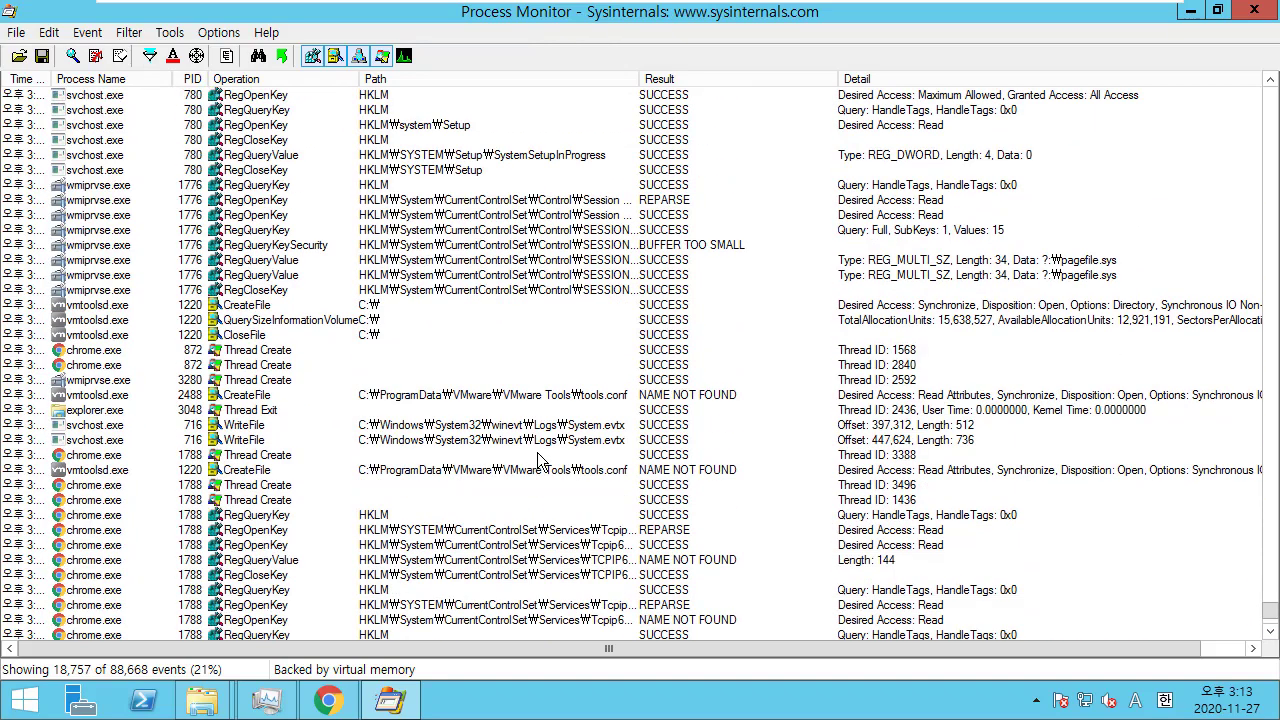
key(super+r)
text(no)
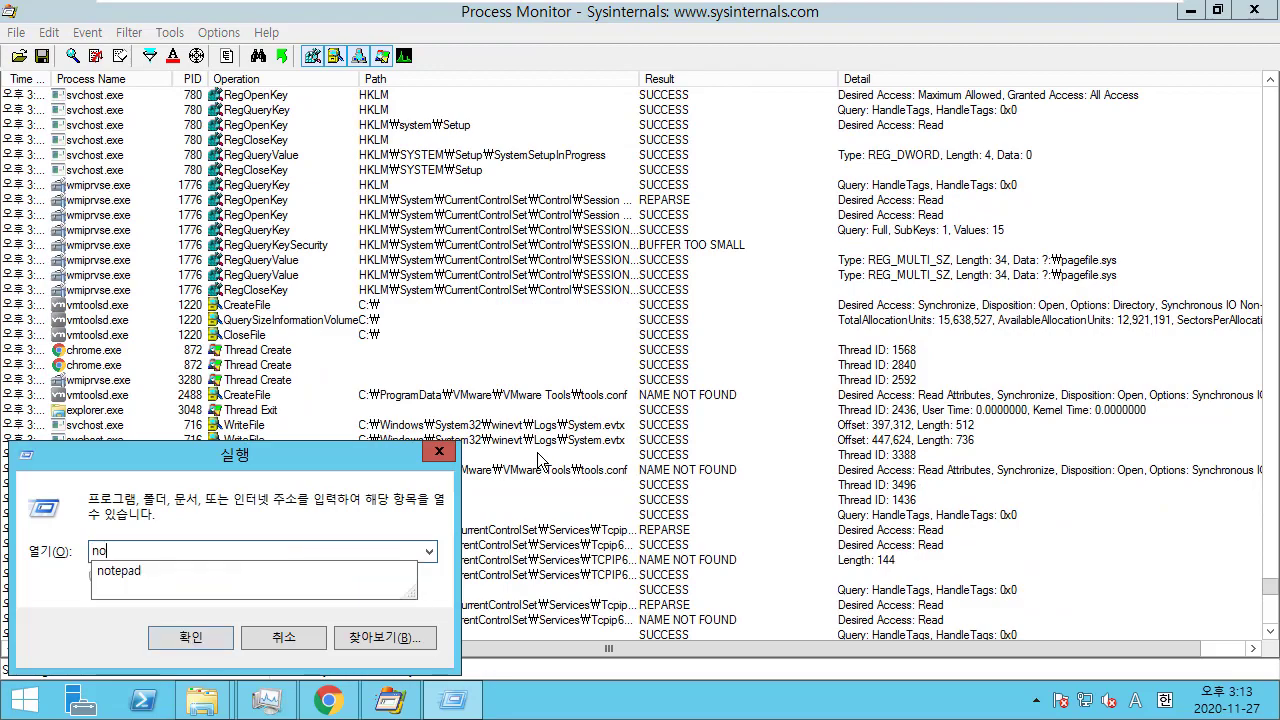
text(tepad)
key(Return)
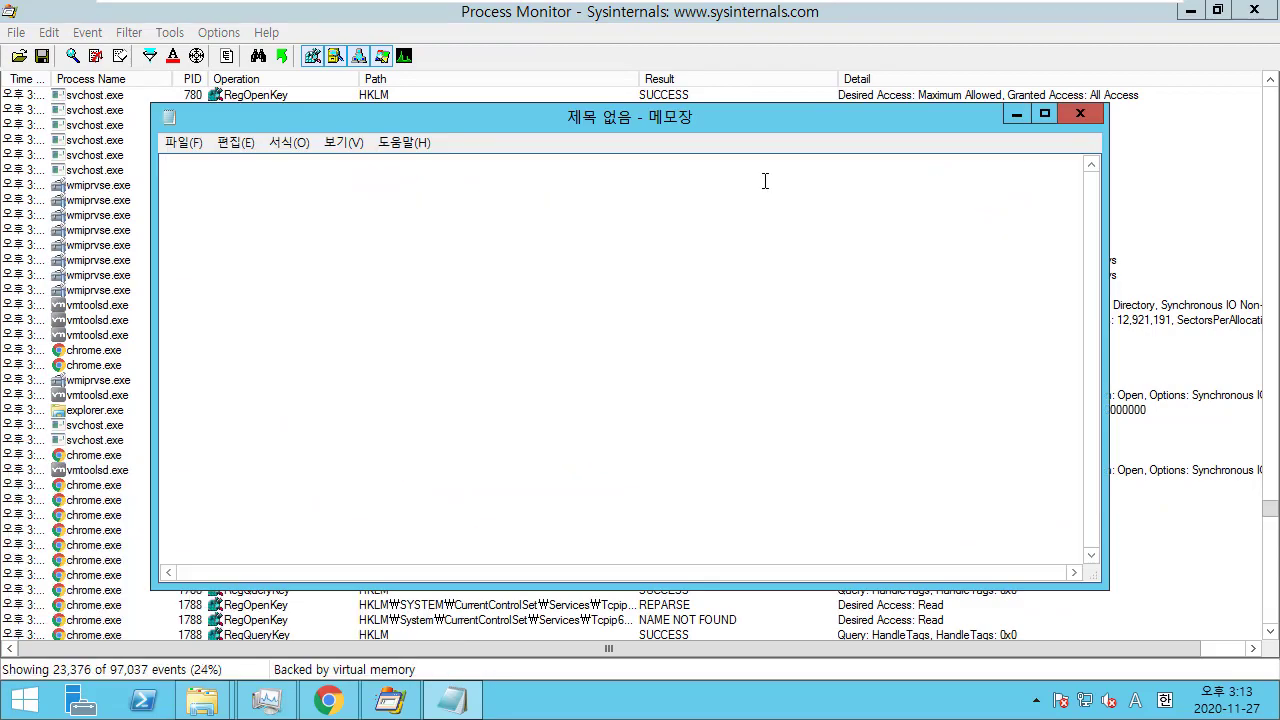
Step: Return to Process Monitor and examine the file and registry events logged for notepad.exe
click(1270, 512)
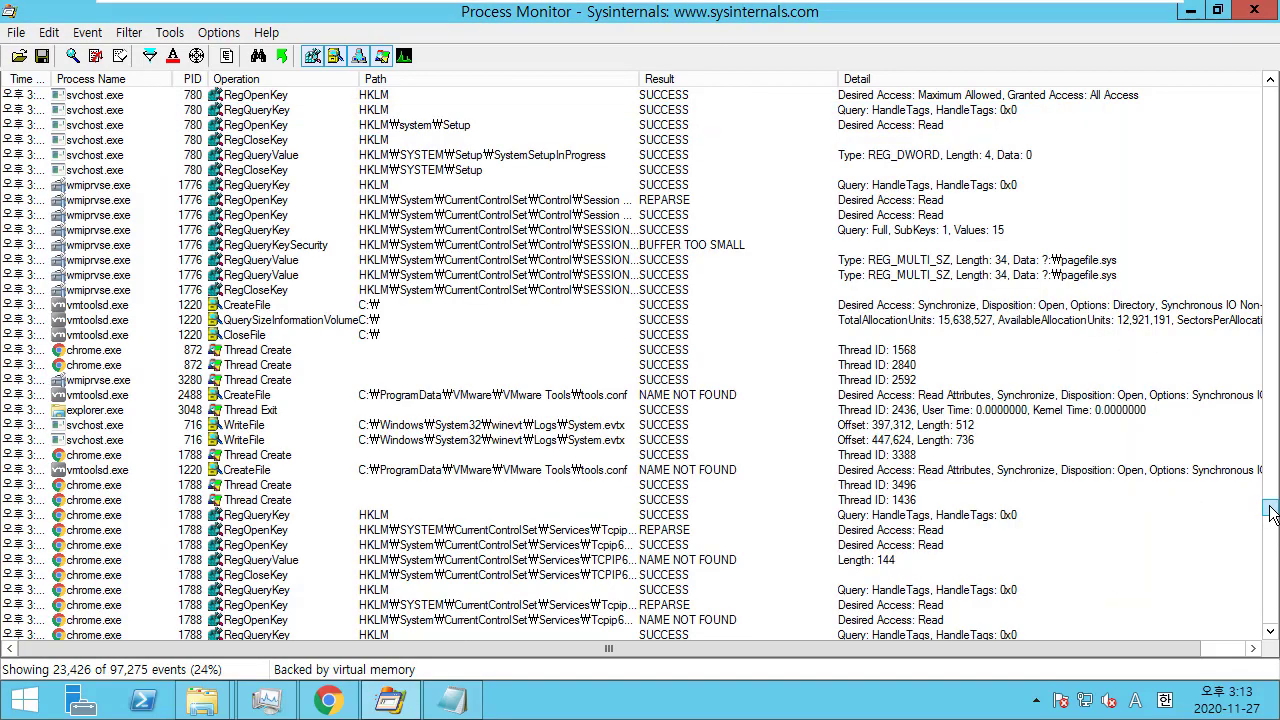
drag(1270, 512, 1273, 603)
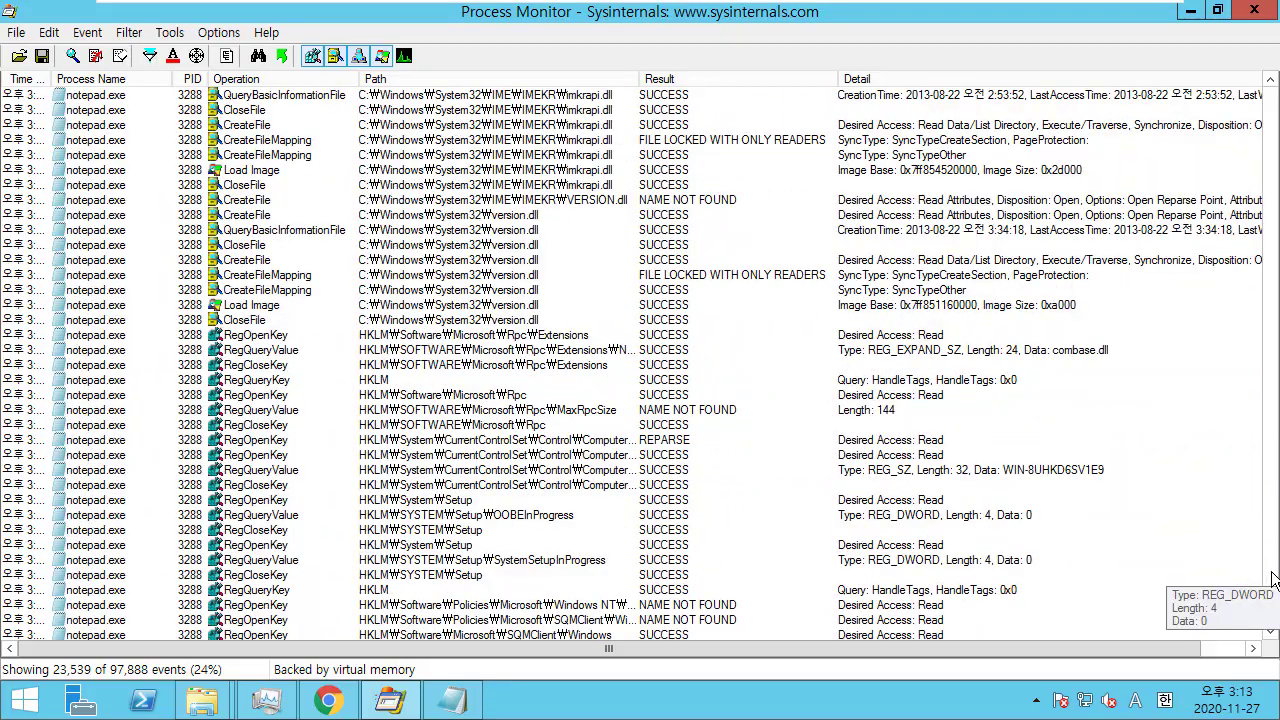
drag(1272, 605, 1272, 627)
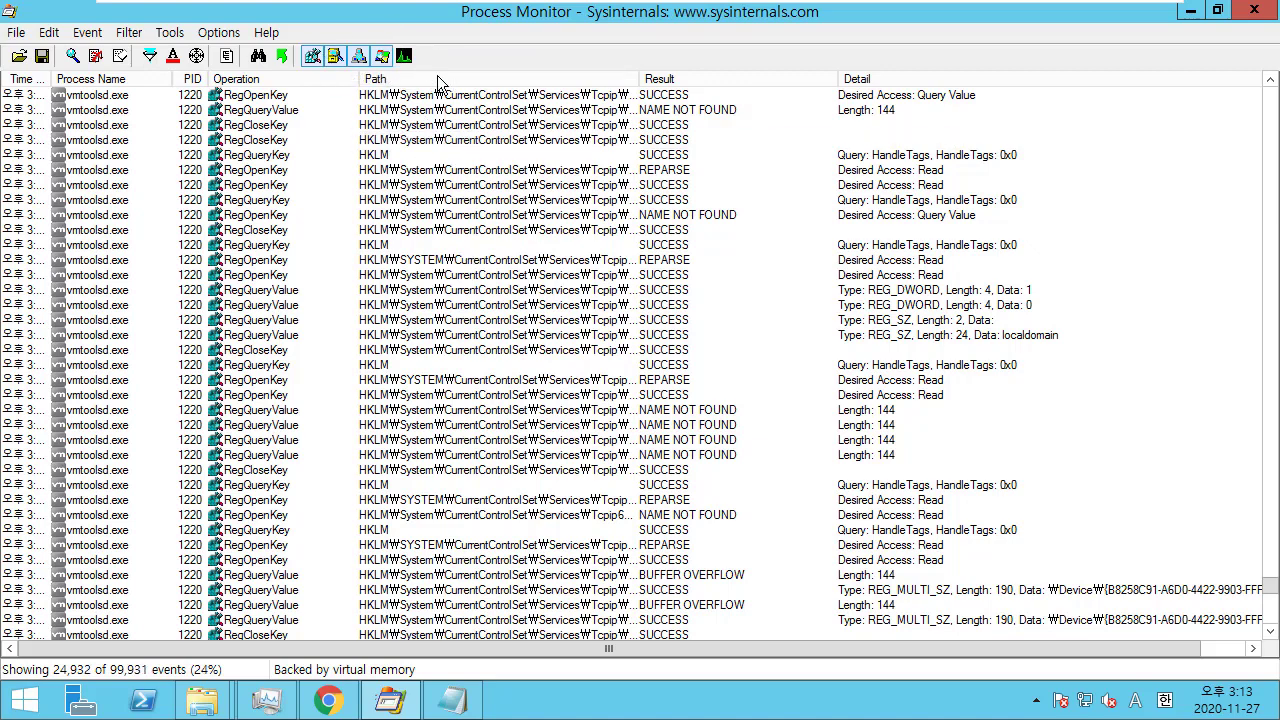
Step: Switch to the host's untitled Notepad notes and remove the blank line below "- 이벤트 정보"
mouse_move(483, 6)
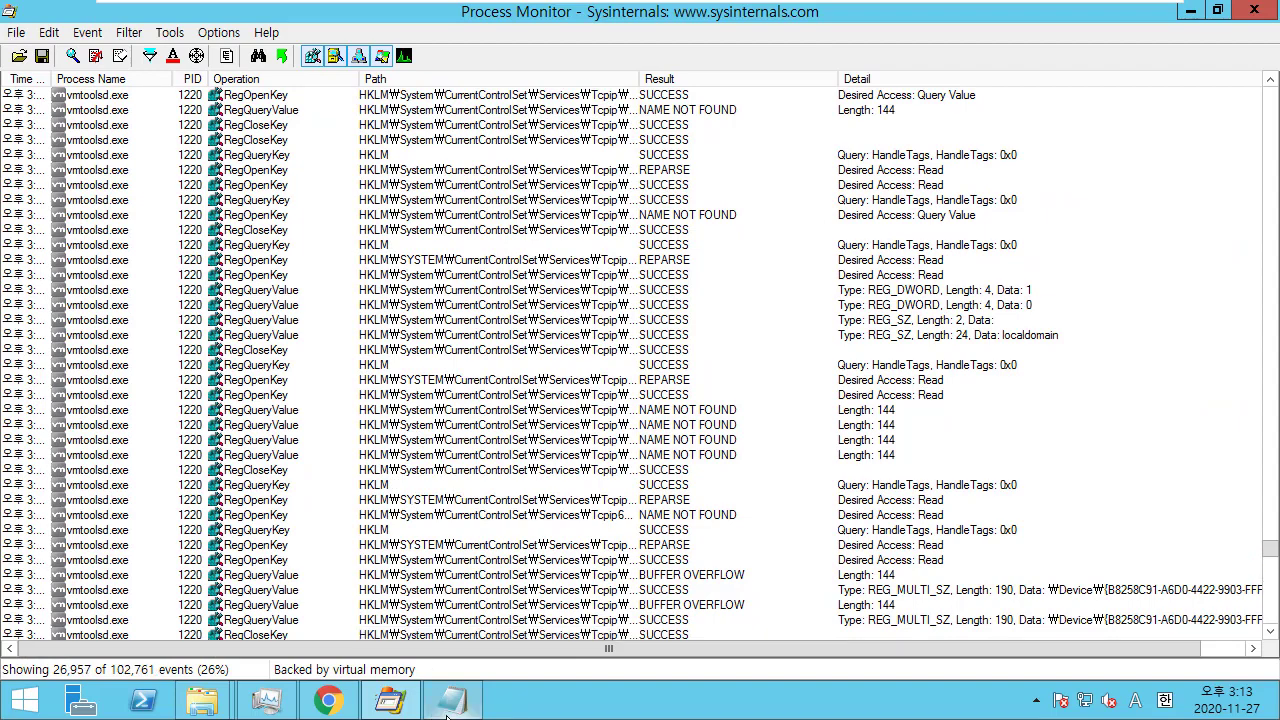
mouse_move(1012, 10)
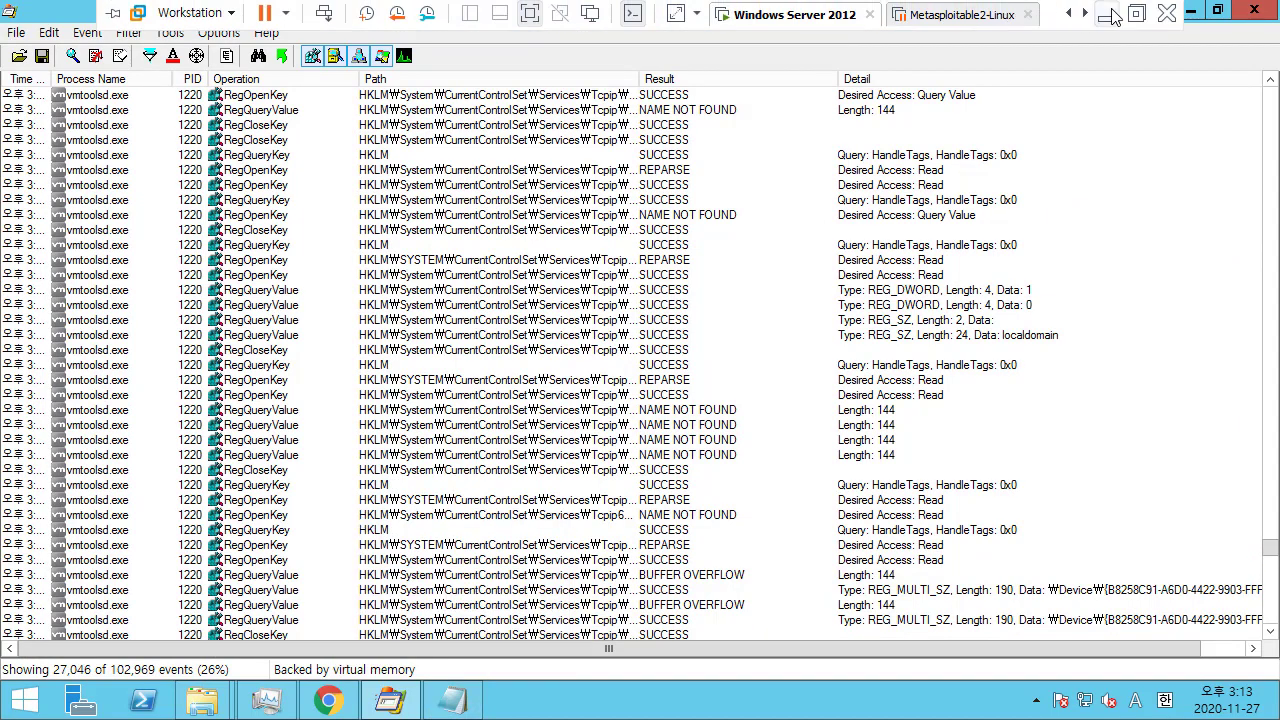
key(alt+Tab)
key(alt+Tab)
key(alt+Tab)
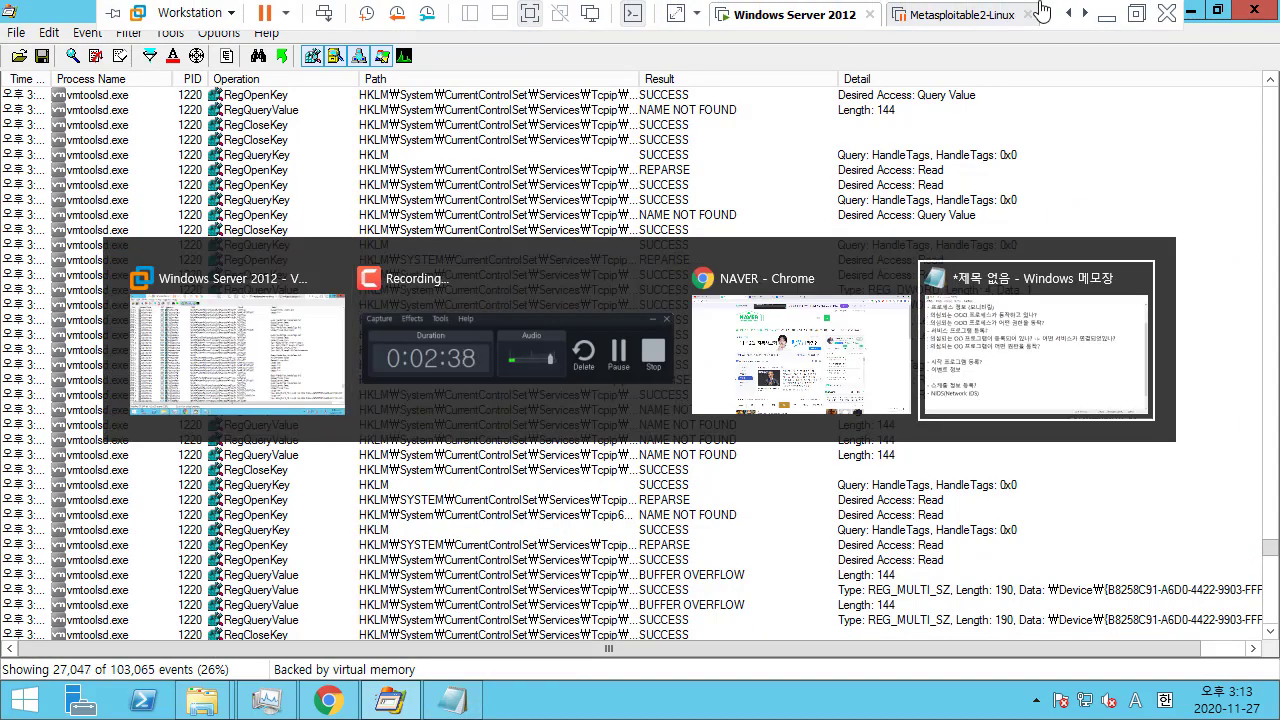
scroll(431, 317, down, 1)
click(362, 348)
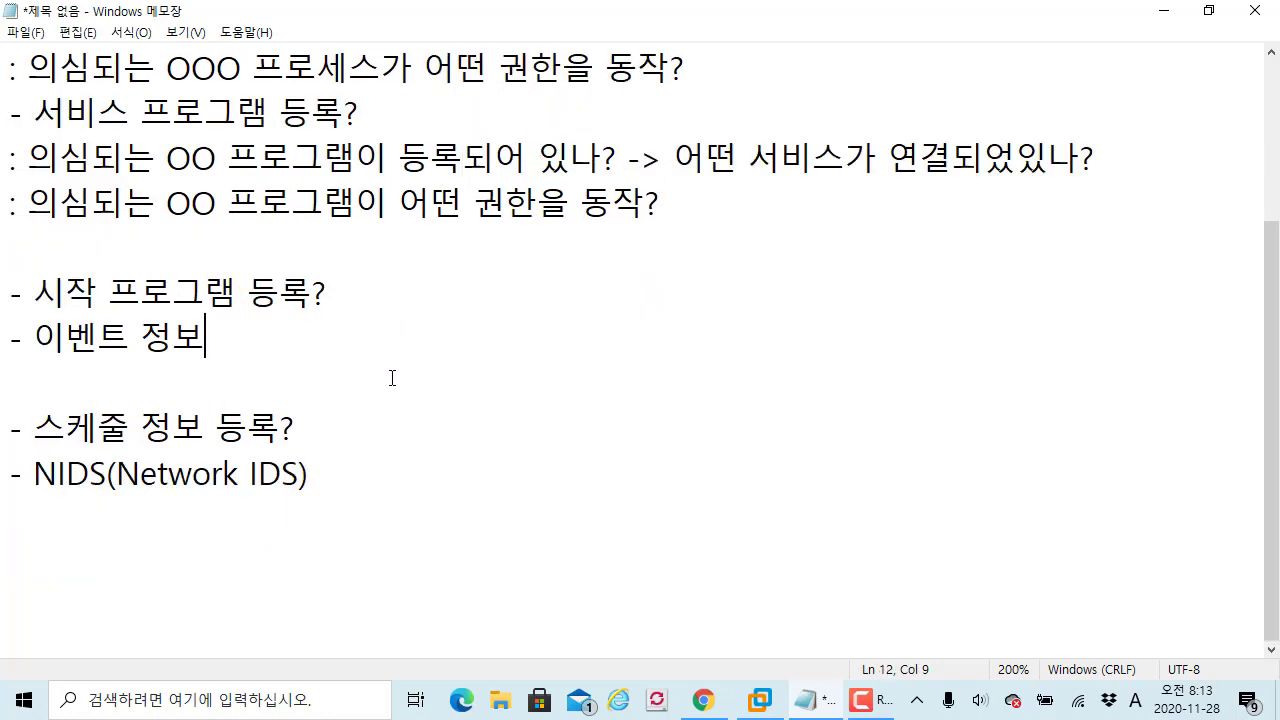
key(Down)
key(BackSpace)
Step: Add the line "- 레지스트리 정보" above "- 시작 프로그램 등록?" in the notes
key(Up)
key(Up)
key(Return)
text(- fp)
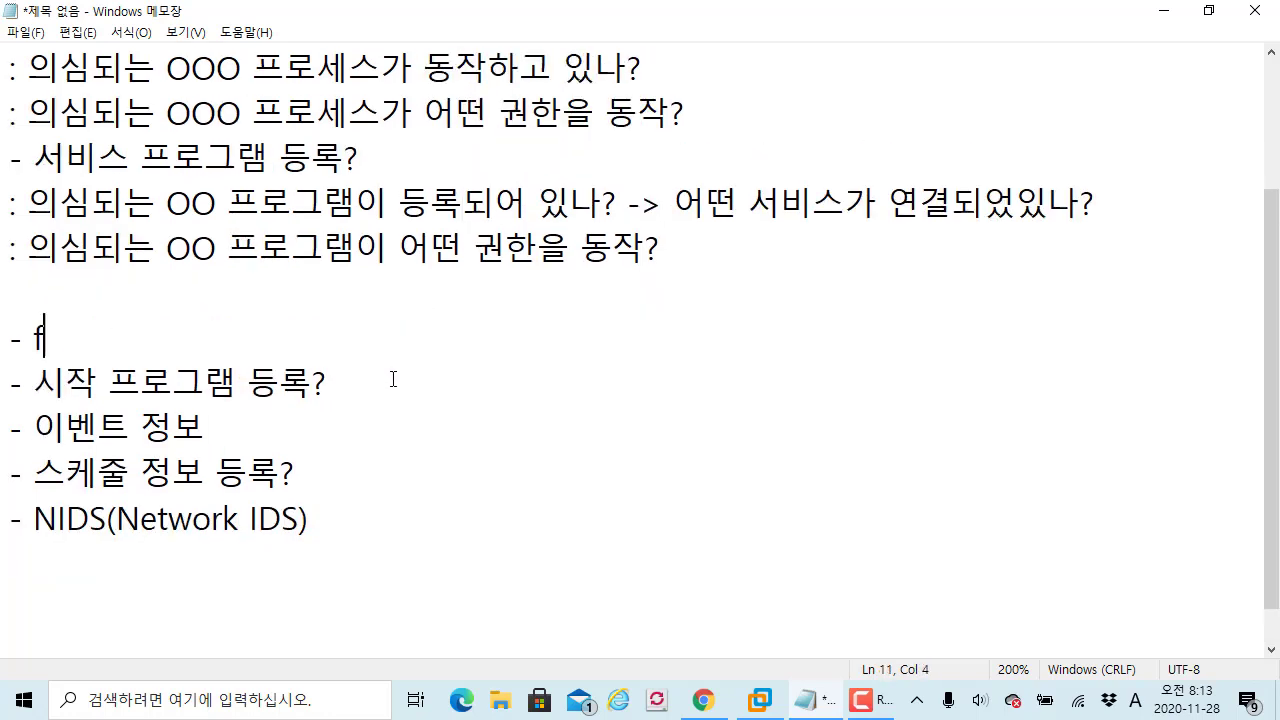
key(BackSpace)
key(BackSpace)
key(Hangul)
text(레지스트리 정보)
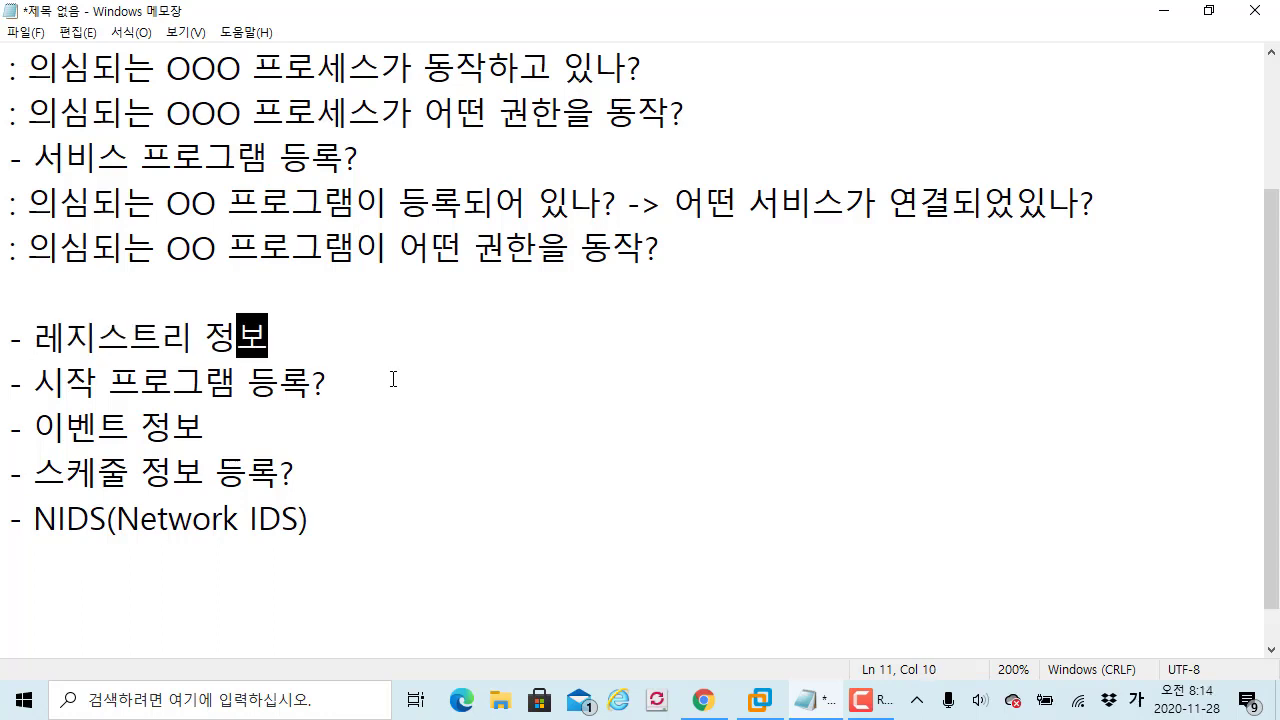
key(Right)
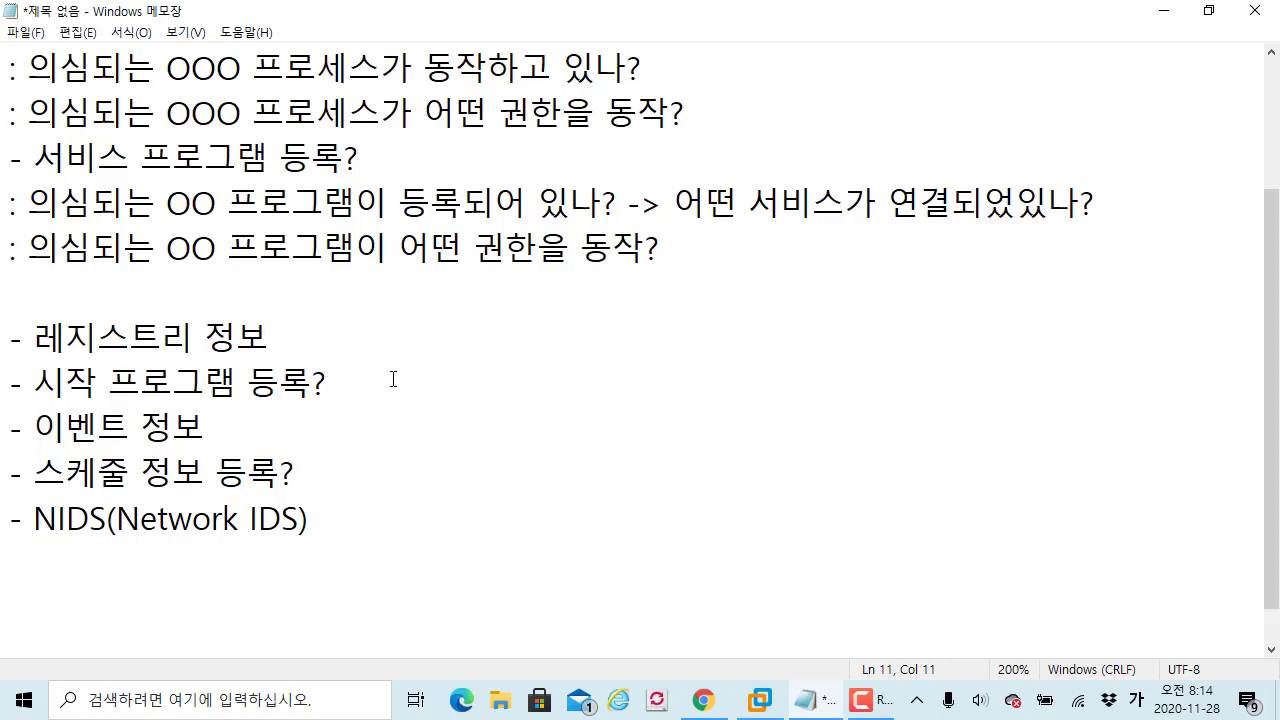
scroll(352, 356, up, 1)
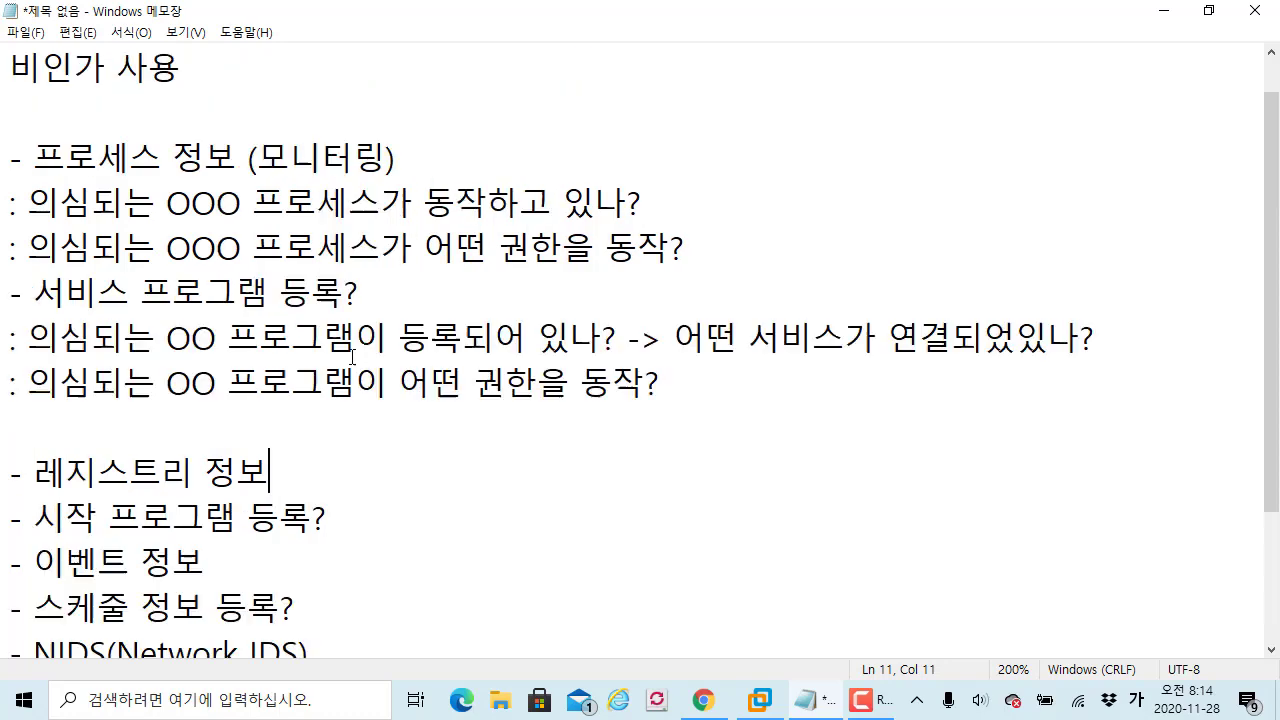
Step: Review the rest of the checklist in the notes, highlighting "레지스트리" in the "- 레지스트리 정보" line
scroll(352, 356, down, 2)
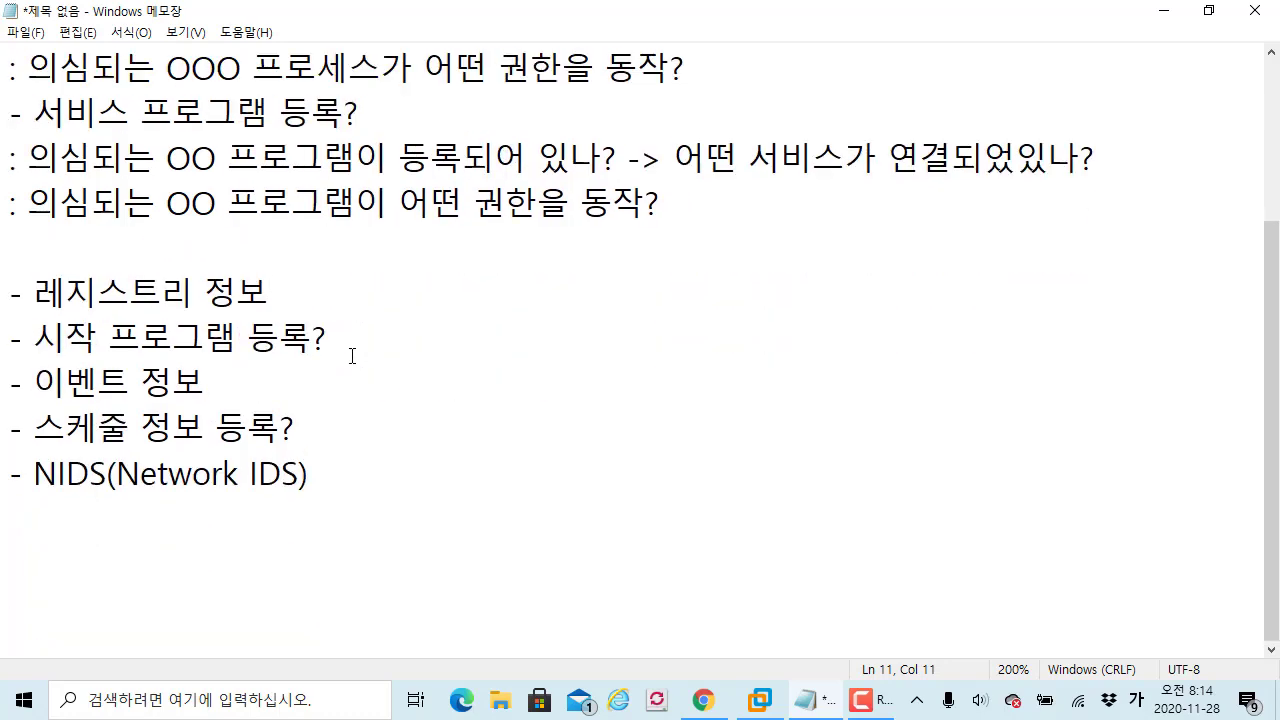
drag(194, 290, 34, 290)
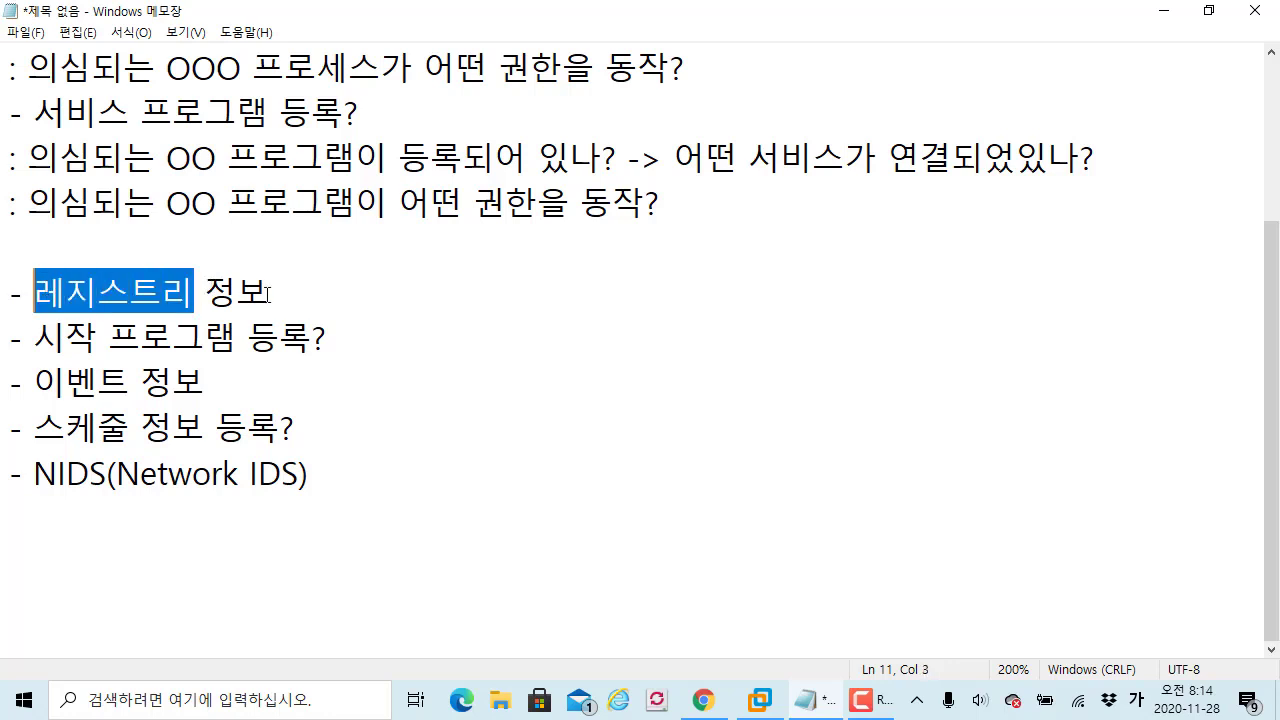
click(296, 310)
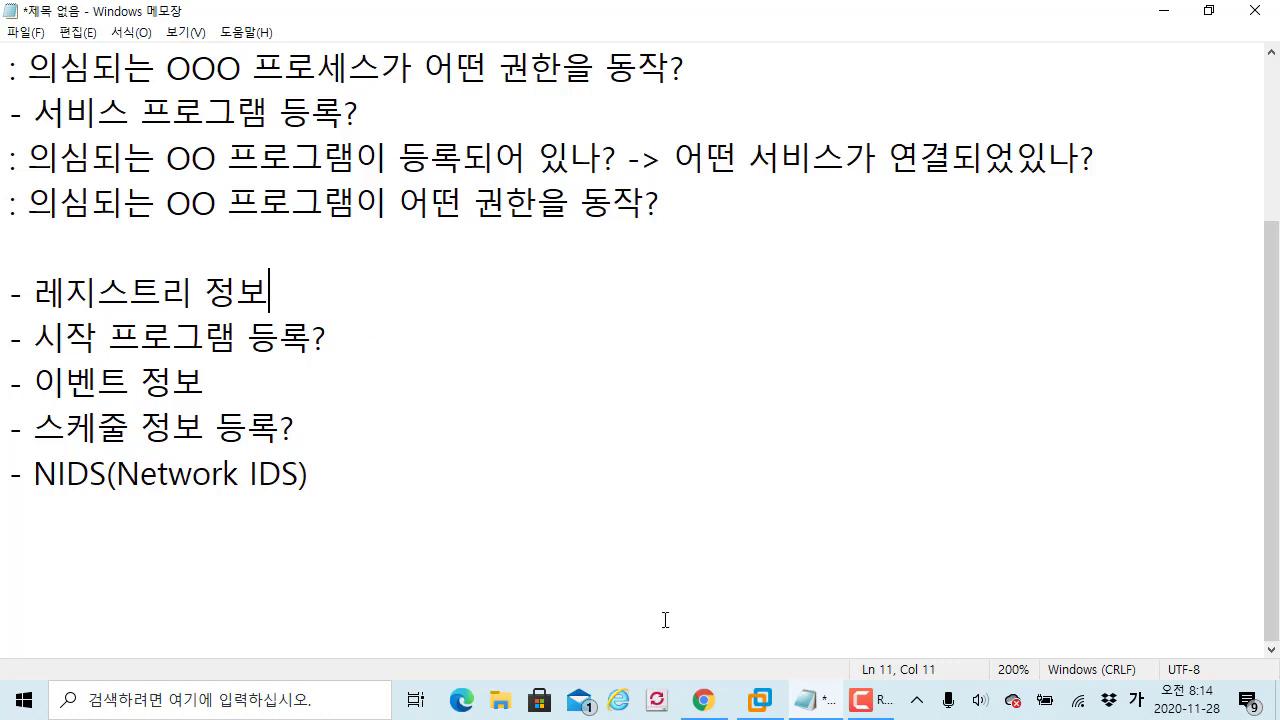
Step: Switch to Process Monitor in the virtual machine and look through the captured events, ending near the oldest ones
click(760, 700)
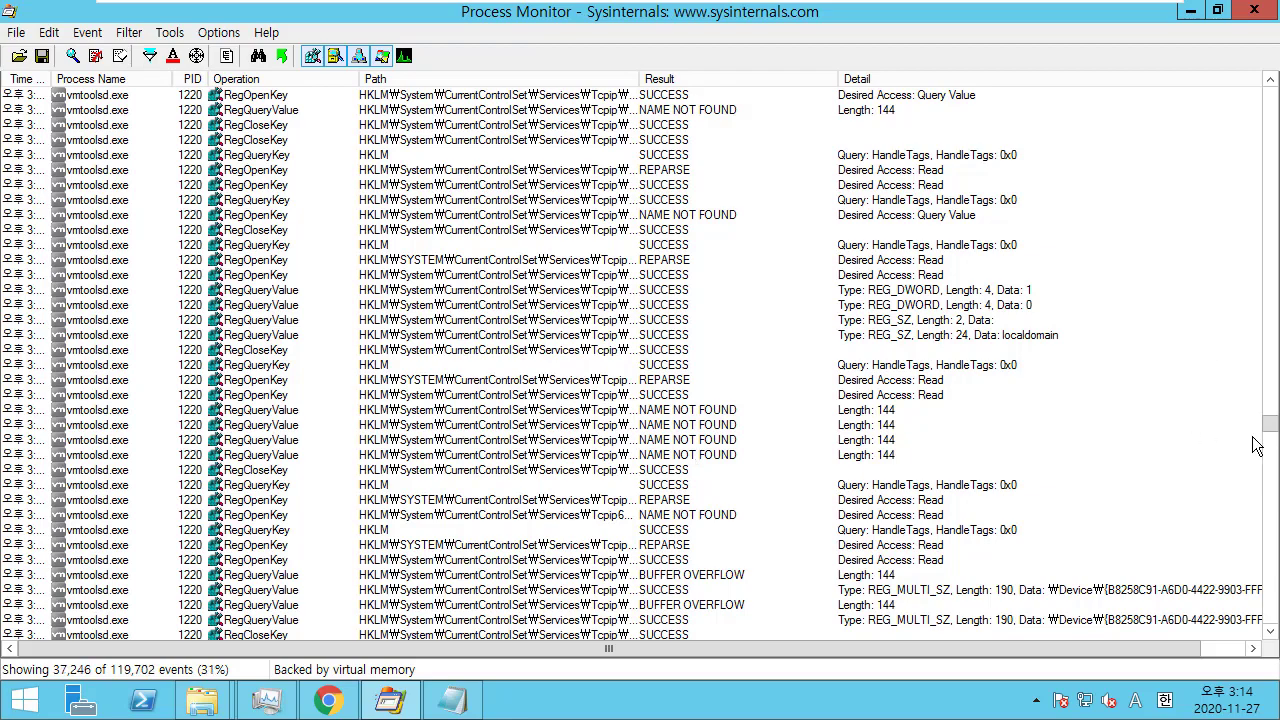
drag(1266, 422, 1268, 615)
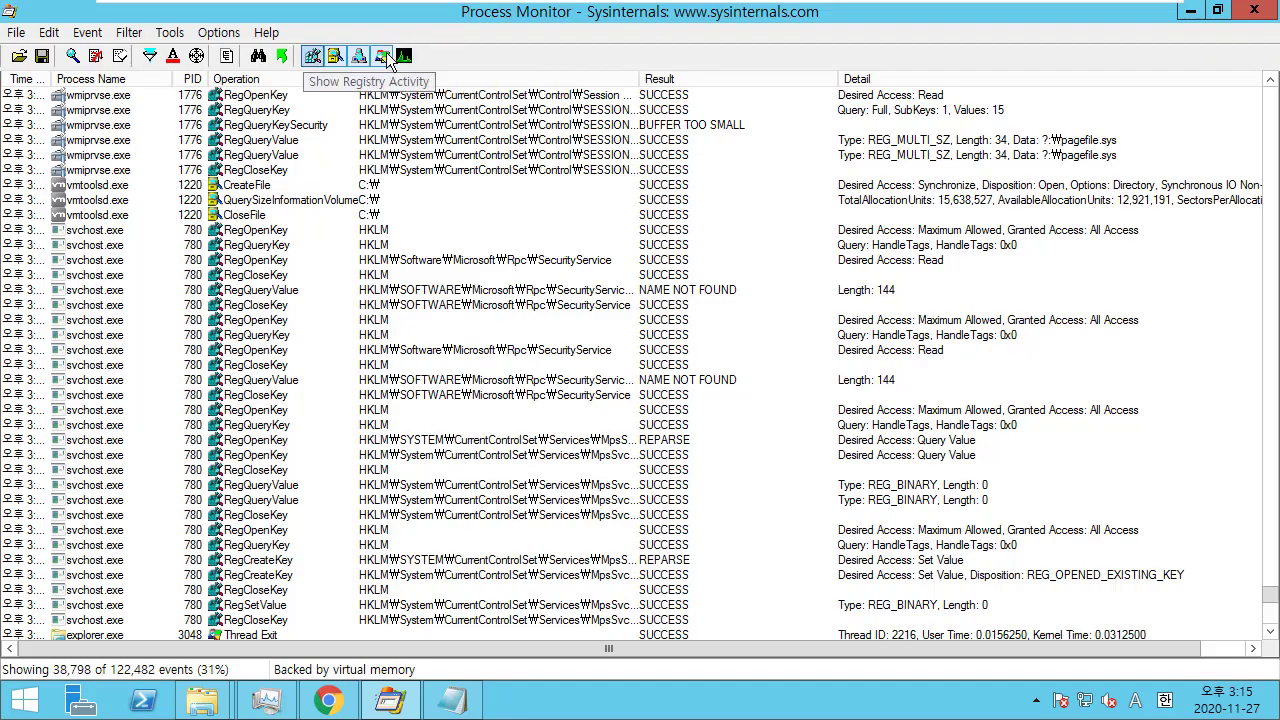
click(812, 336)
drag(1270, 596, 1262, 440)
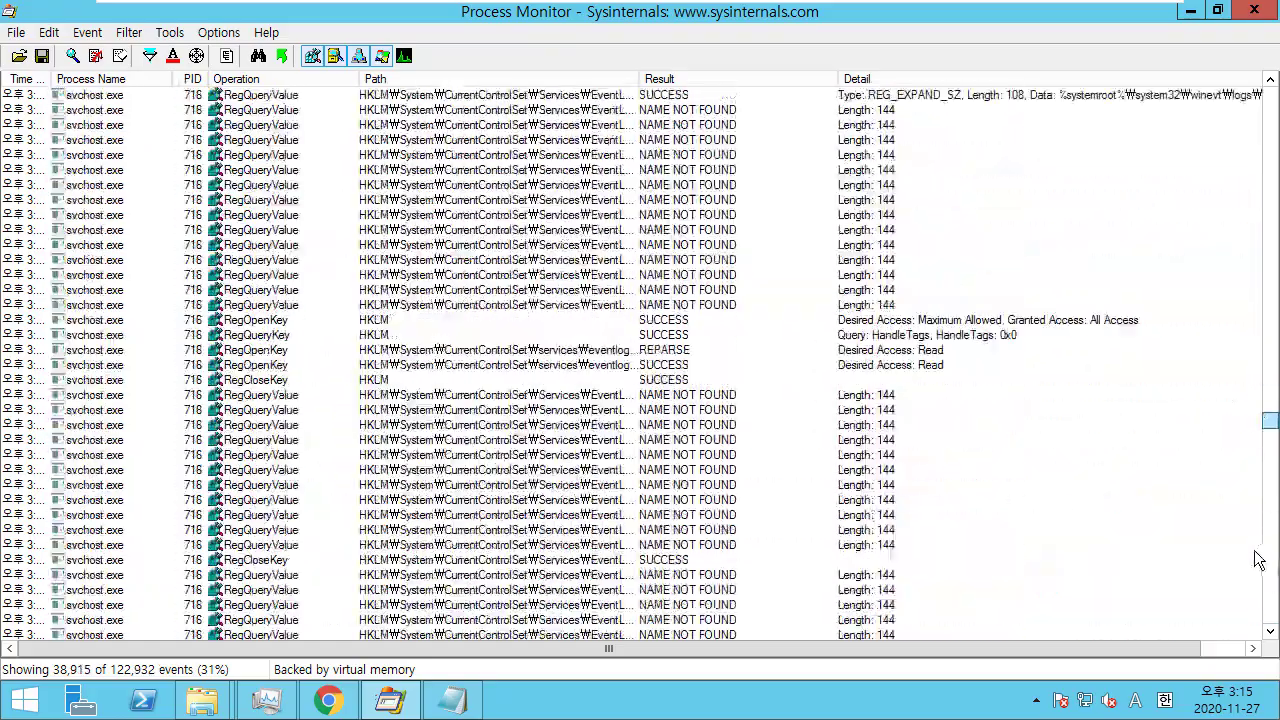
drag(1258, 560, 1255, 650)
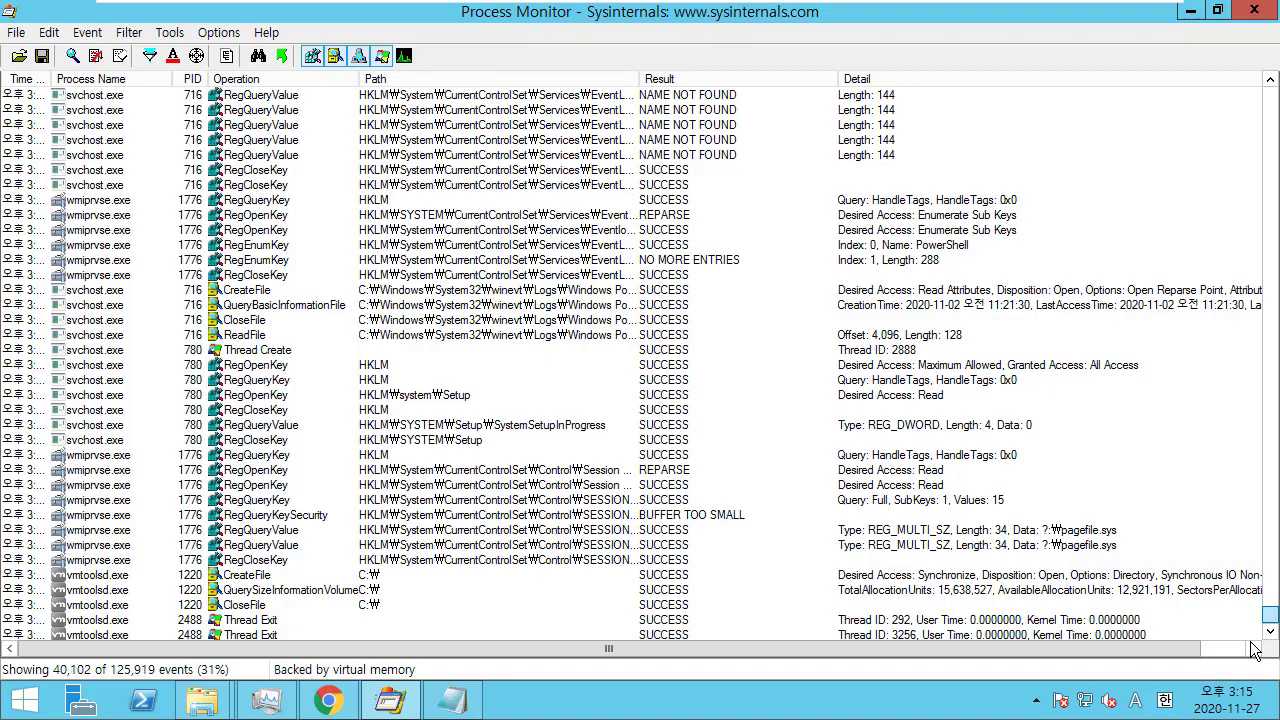
drag(1255, 650, 1250, 114)
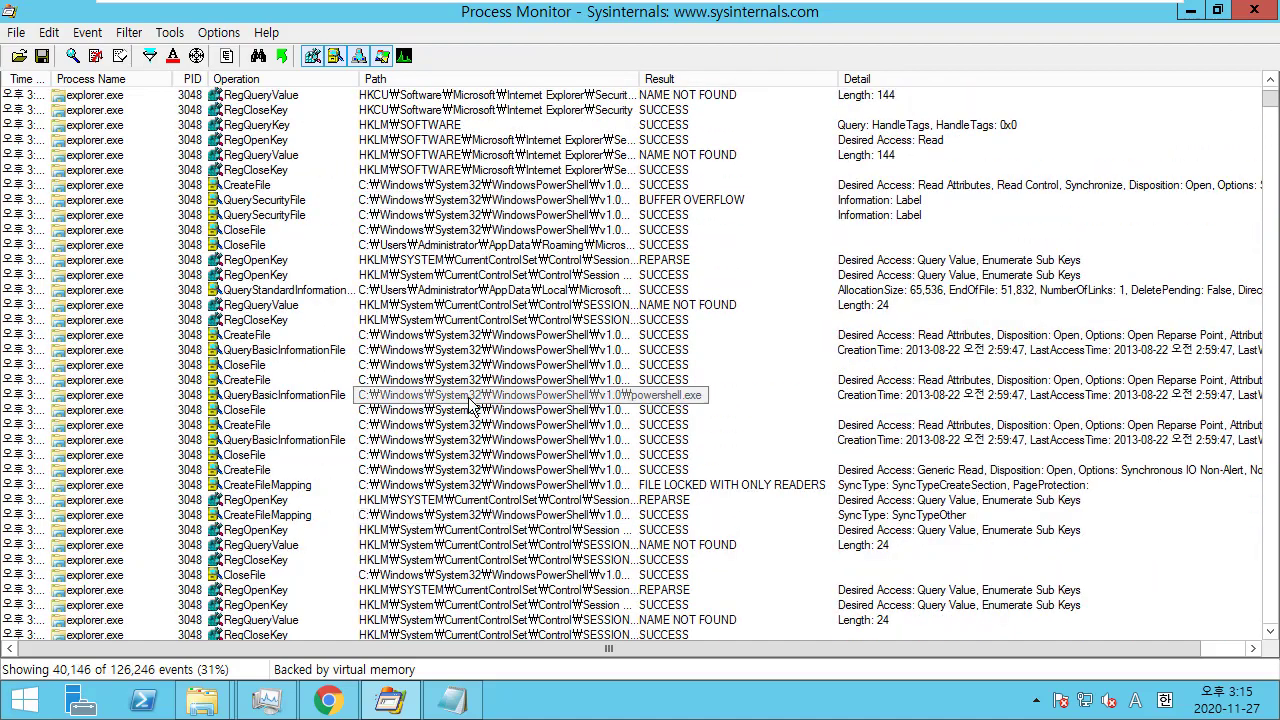
Step: Widen the Path column and hide registry, file system and network activity in the event list
click(298, 155)
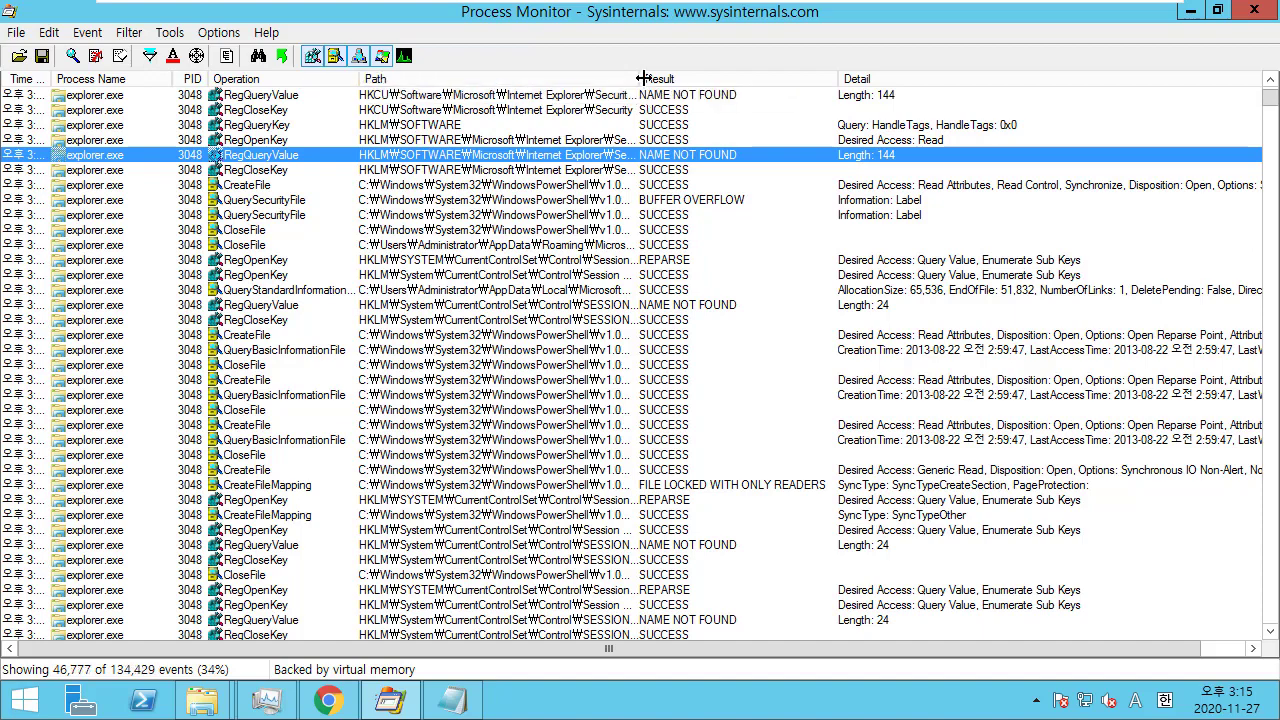
drag(638, 78, 694, 78)
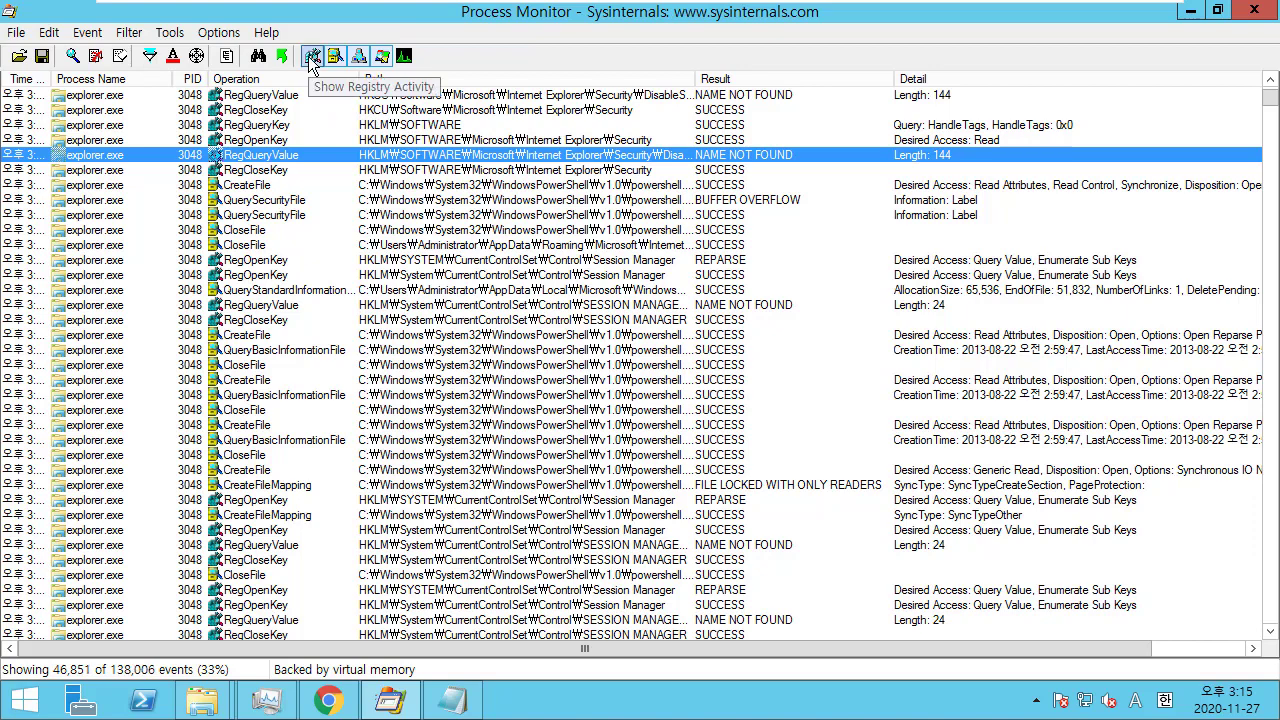
click(312, 57)
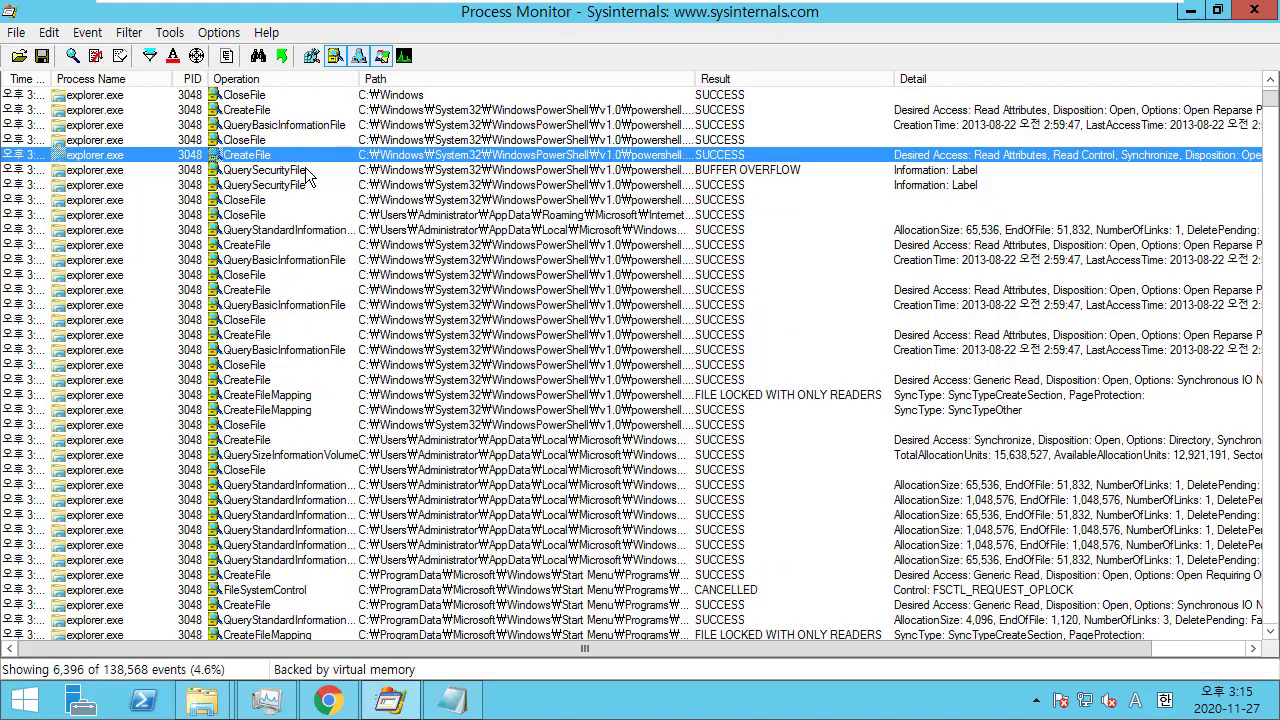
click(336, 57)
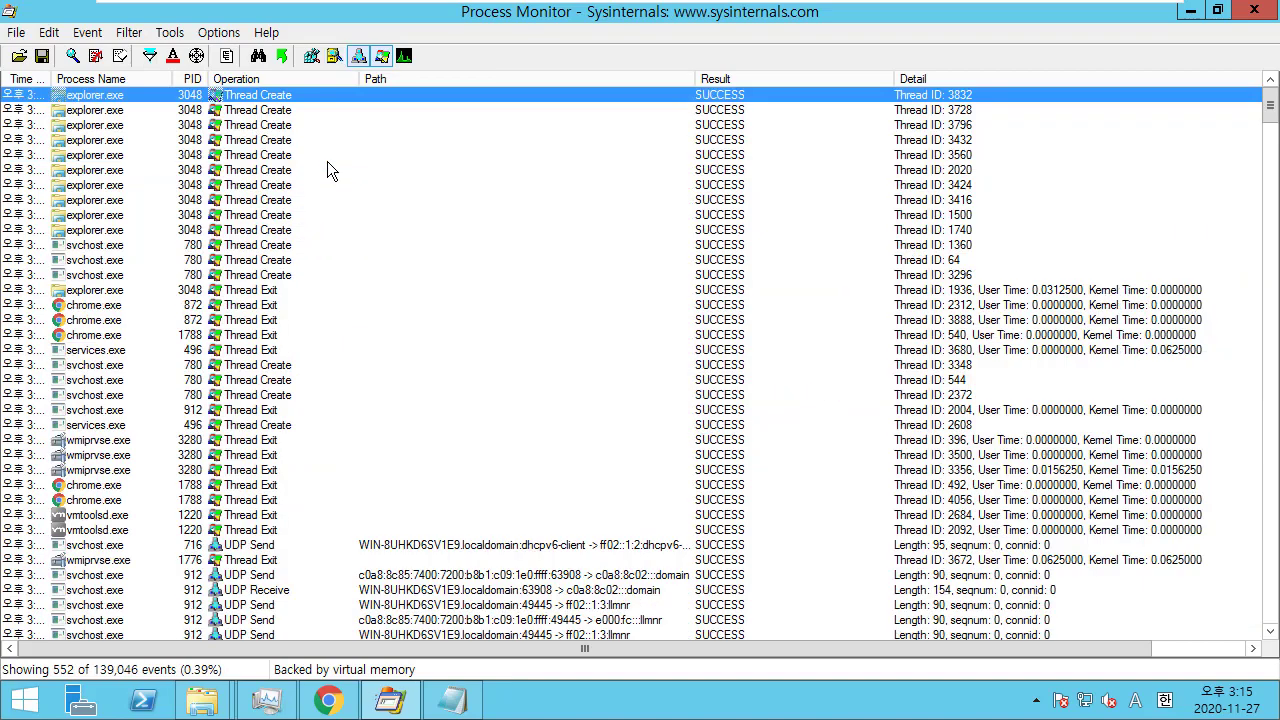
click(358, 57)
Step: Find the notepad.exe Thread Create events among the process and thread events and select the first of the pair
scroll(305, 290, down, 20)
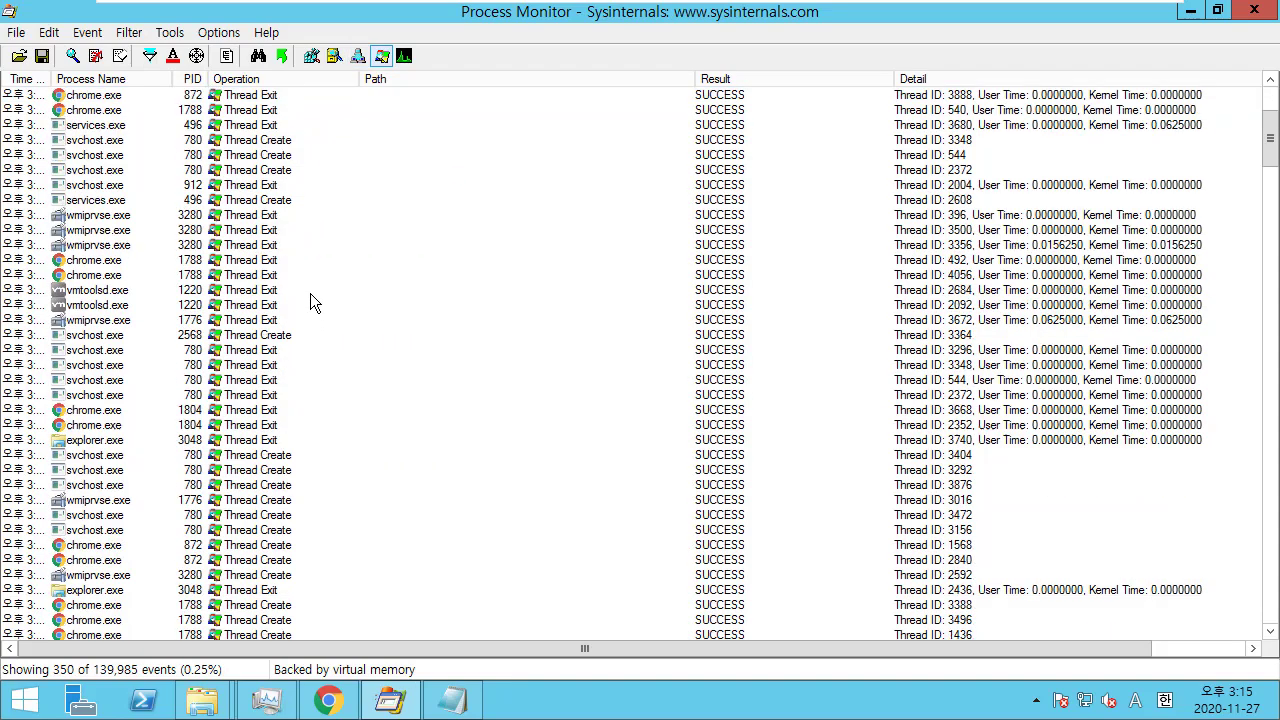
drag(1268, 228, 1256, 500)
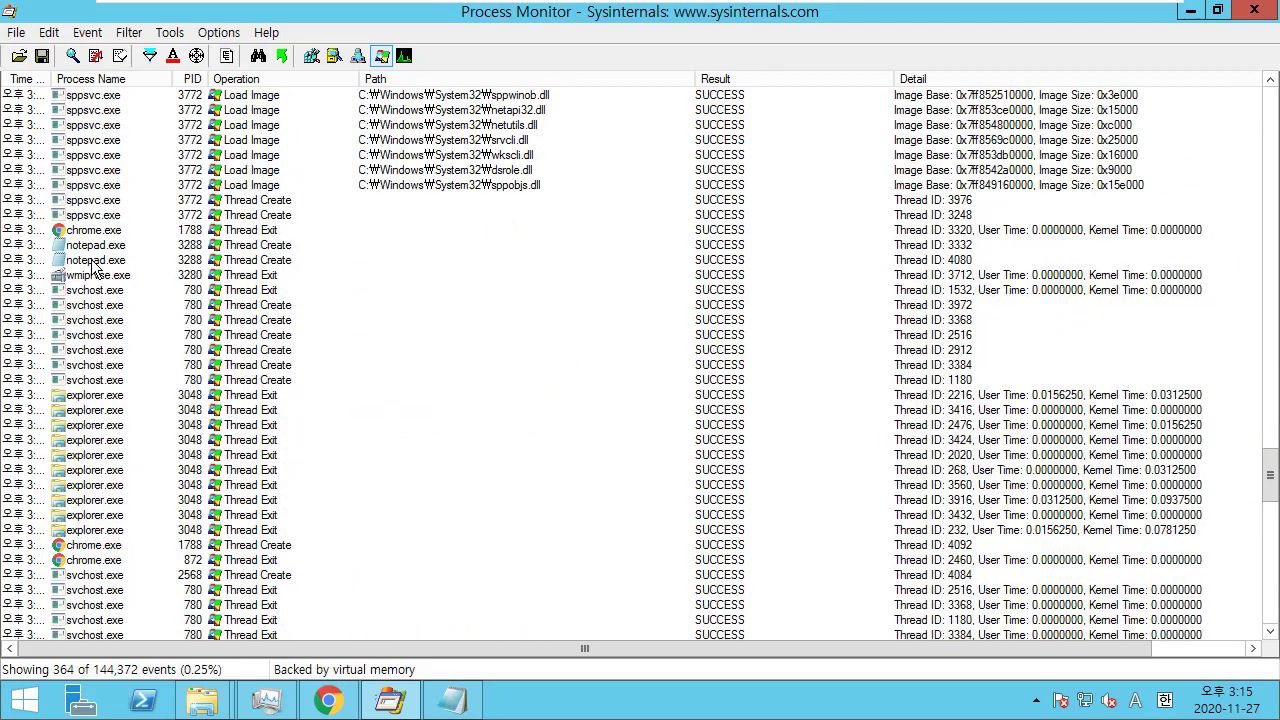
drag(100, 246, 122, 270)
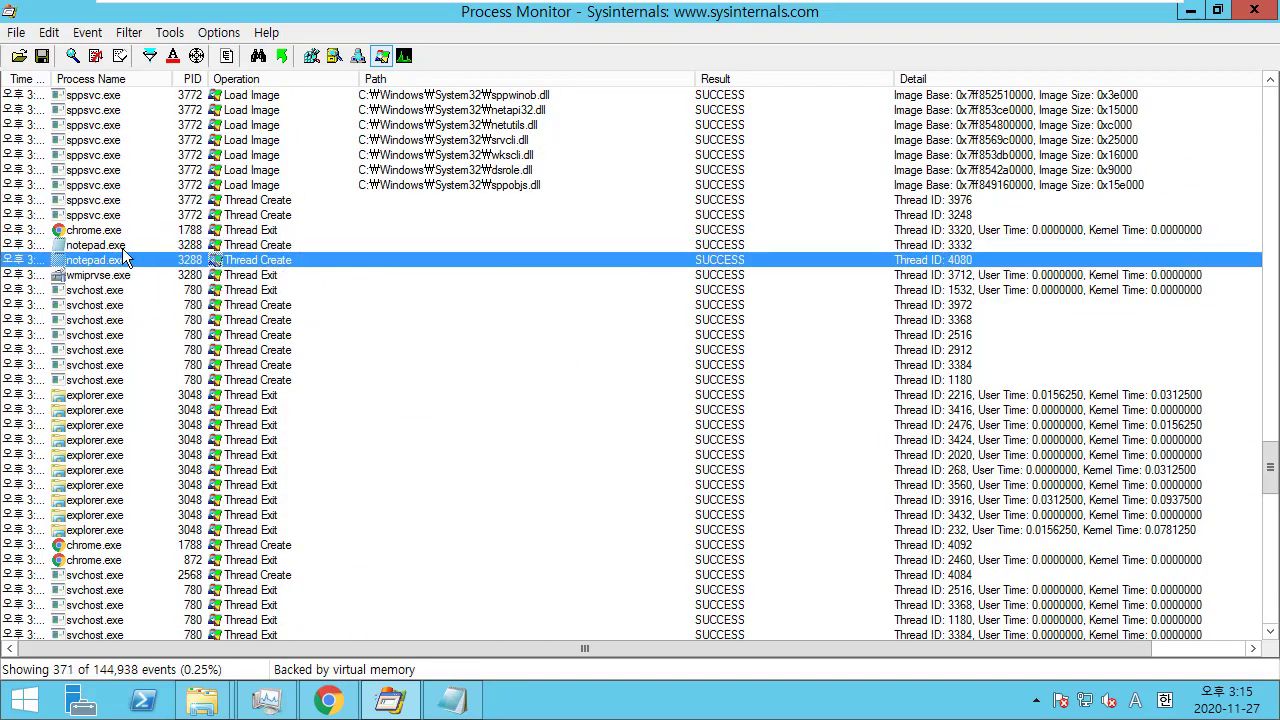
click(126, 262)
click(128, 247)
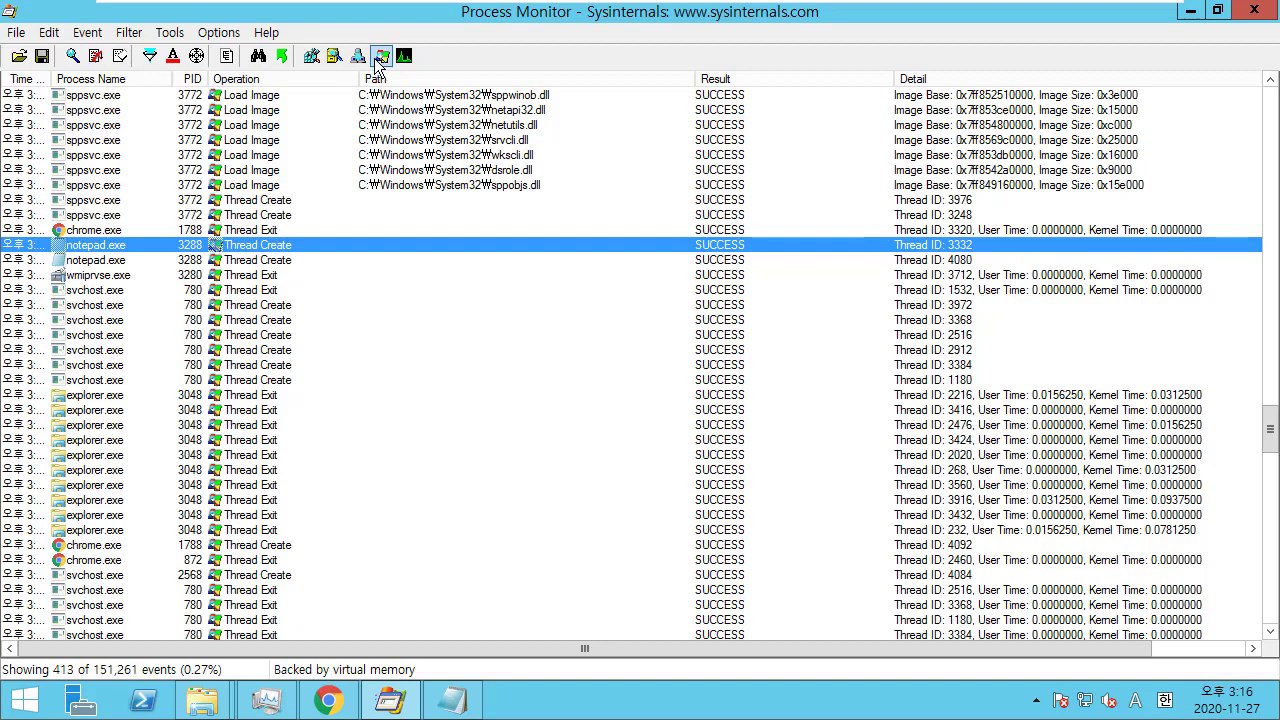
Step: Show network and file system activity again and look through the events to the start of the notepad.exe process
click(358, 56)
click(336, 56)
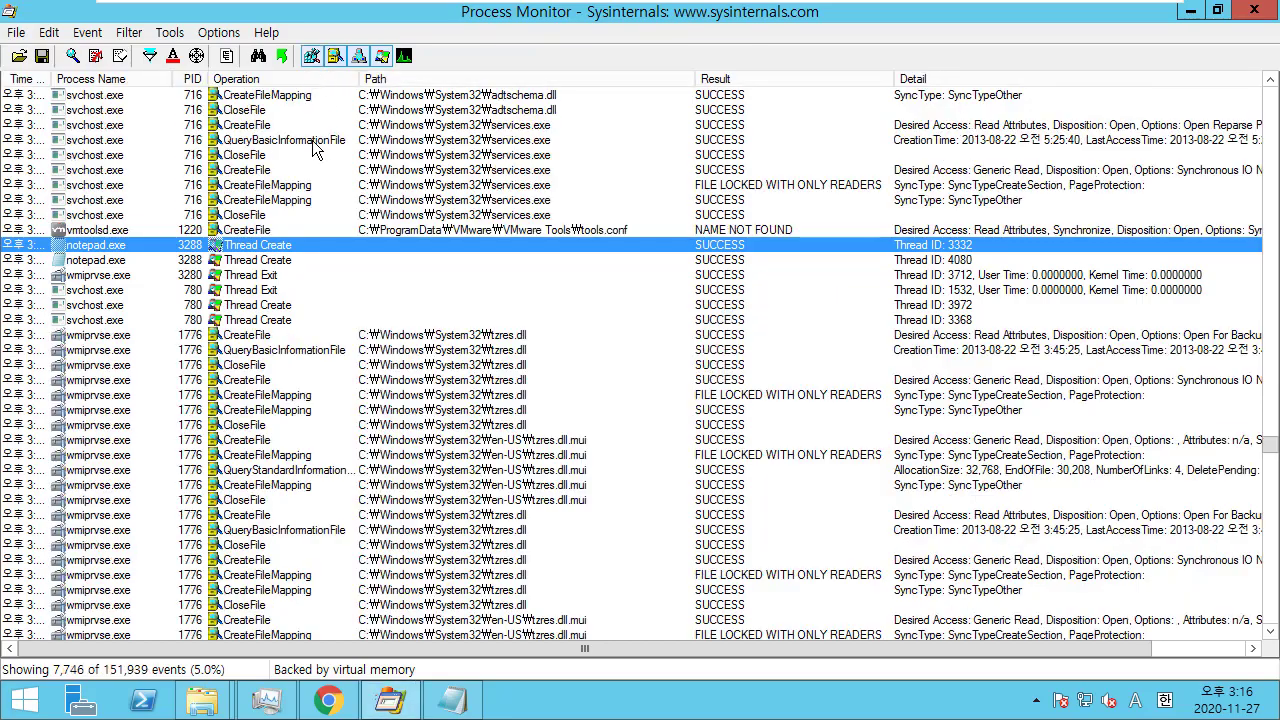
click(364, 336)
scroll(364, 340, down, 9)
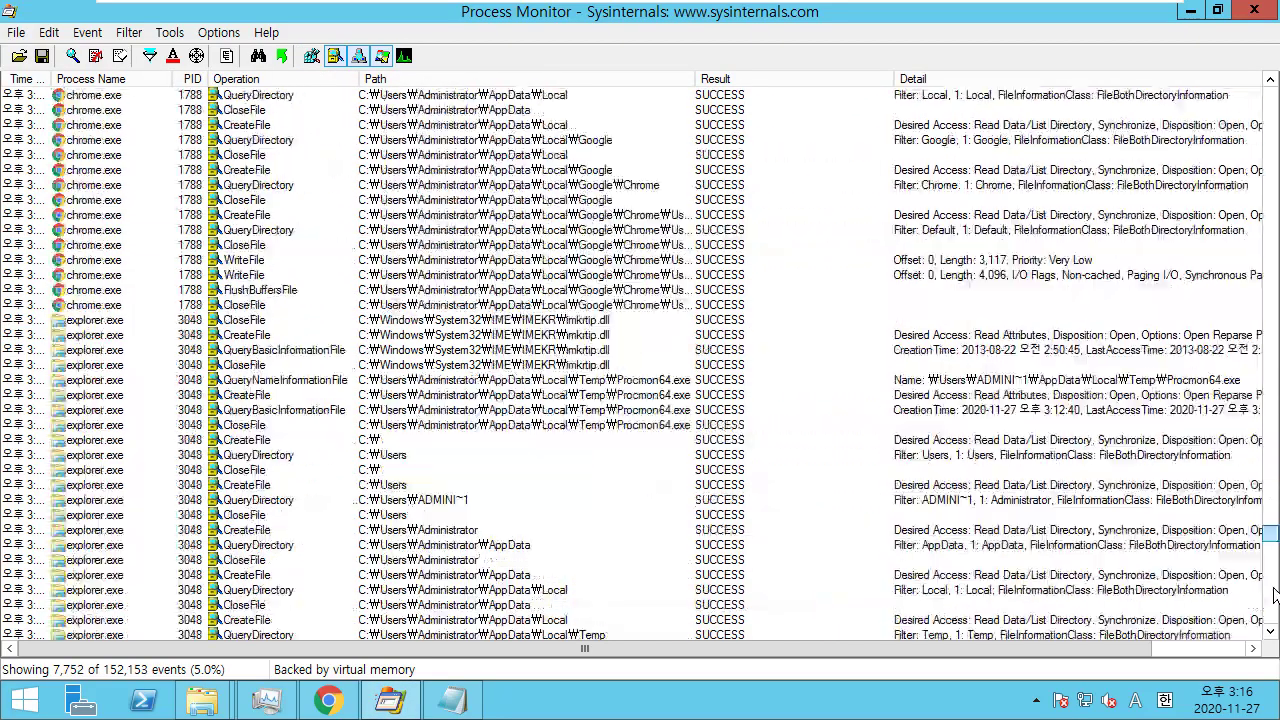
drag(1270, 455, 1270, 612)
drag(1276, 560, 1270, 95)
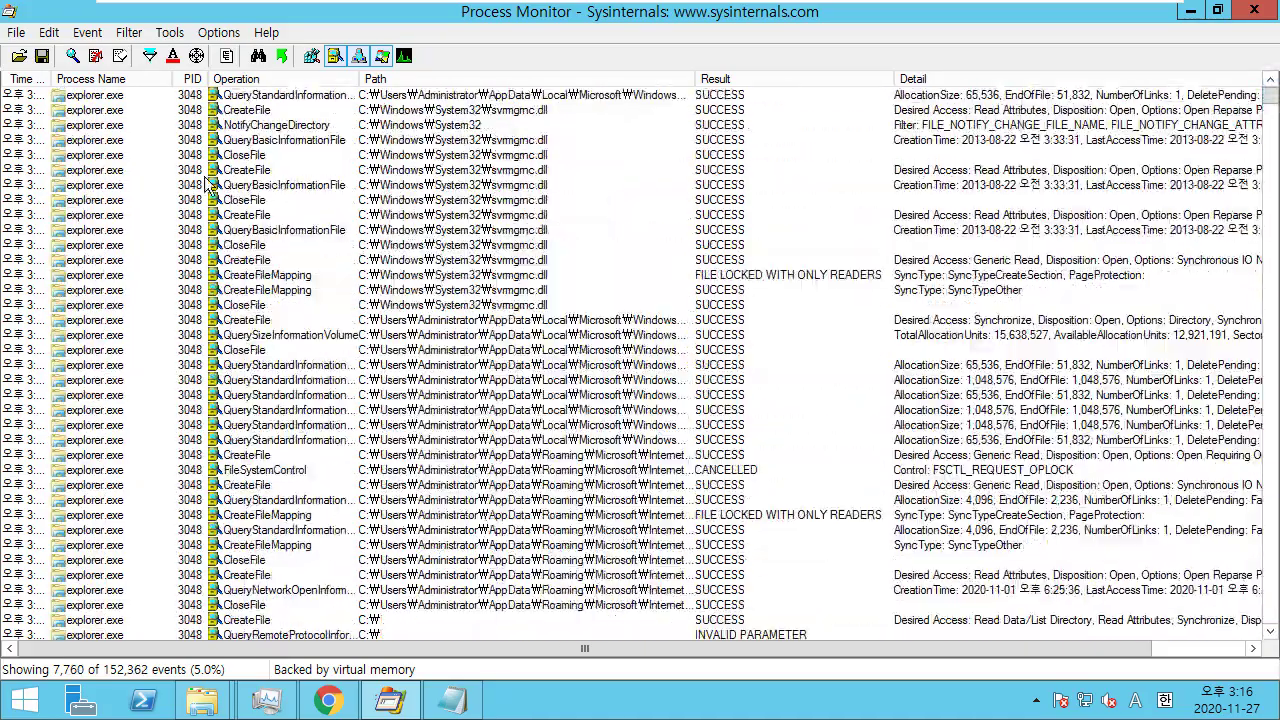
click(205, 171)
click(187, 351)
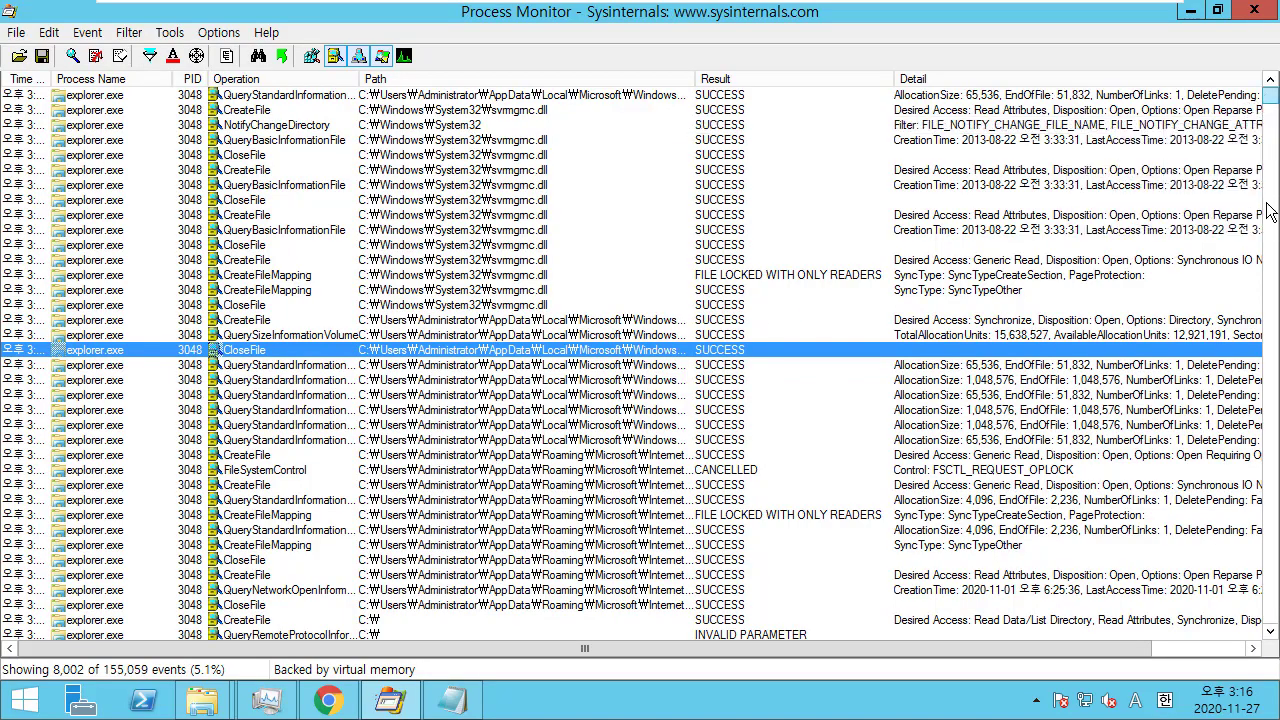
drag(1270, 210, 1270, 283)
Step: Open the Process Monitor event filter and set the new condition's column to Process Name
click(162, 33)
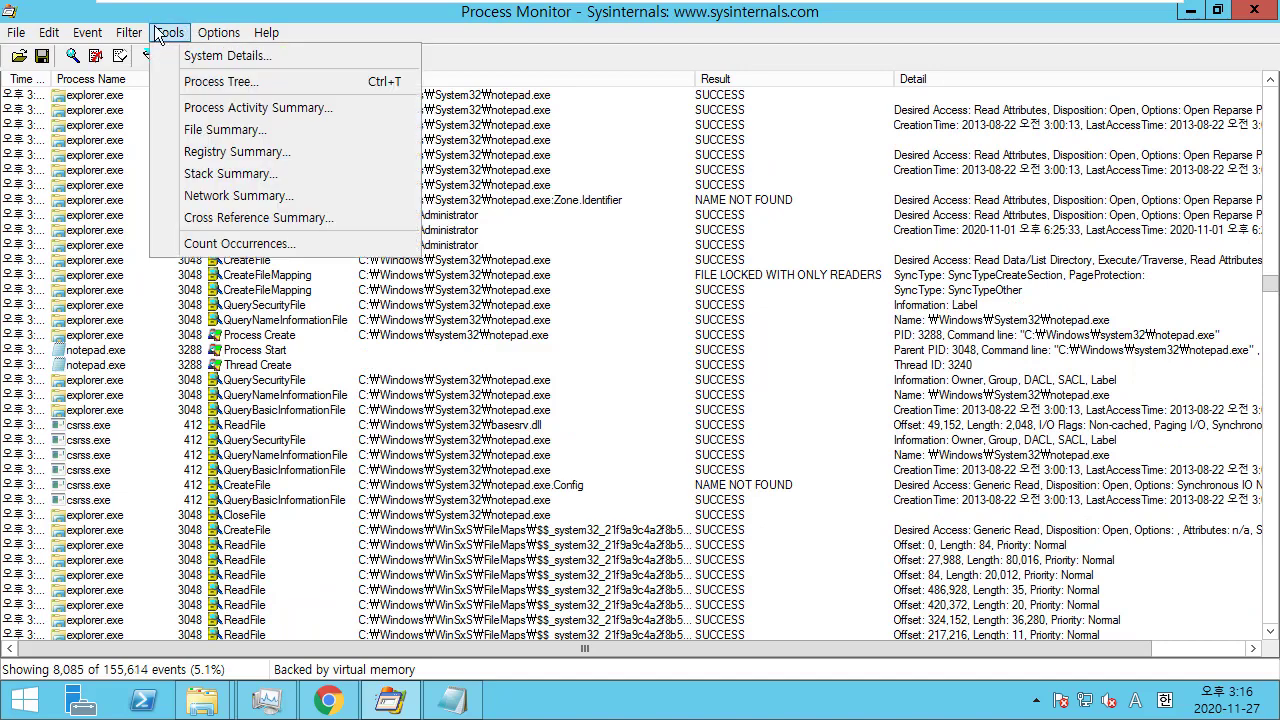
mouse_move(134, 36)
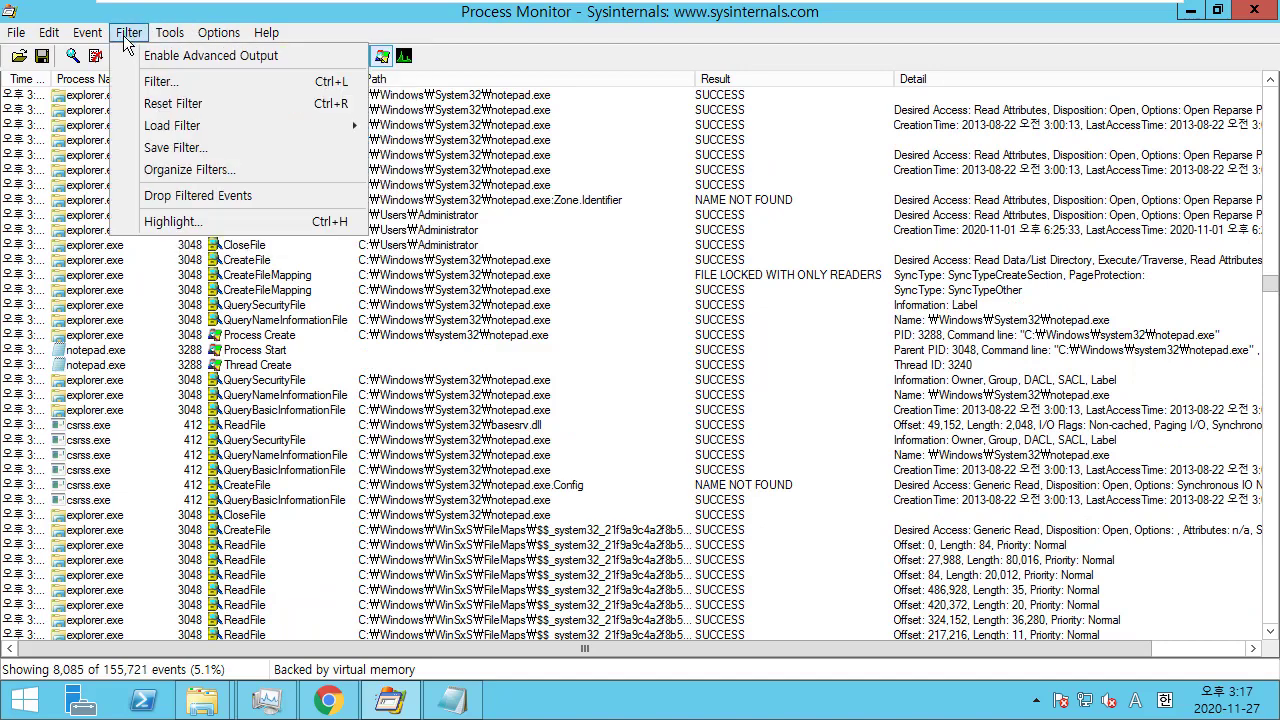
click(168, 91)
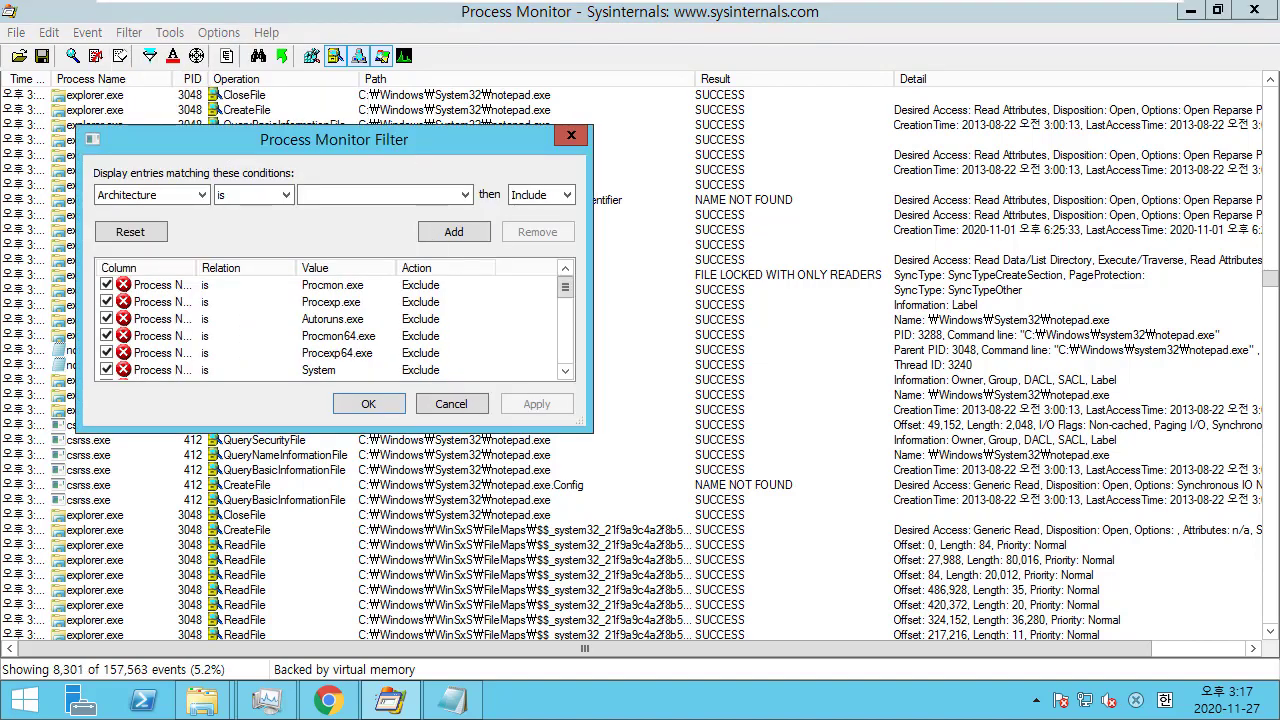
click(451, 192)
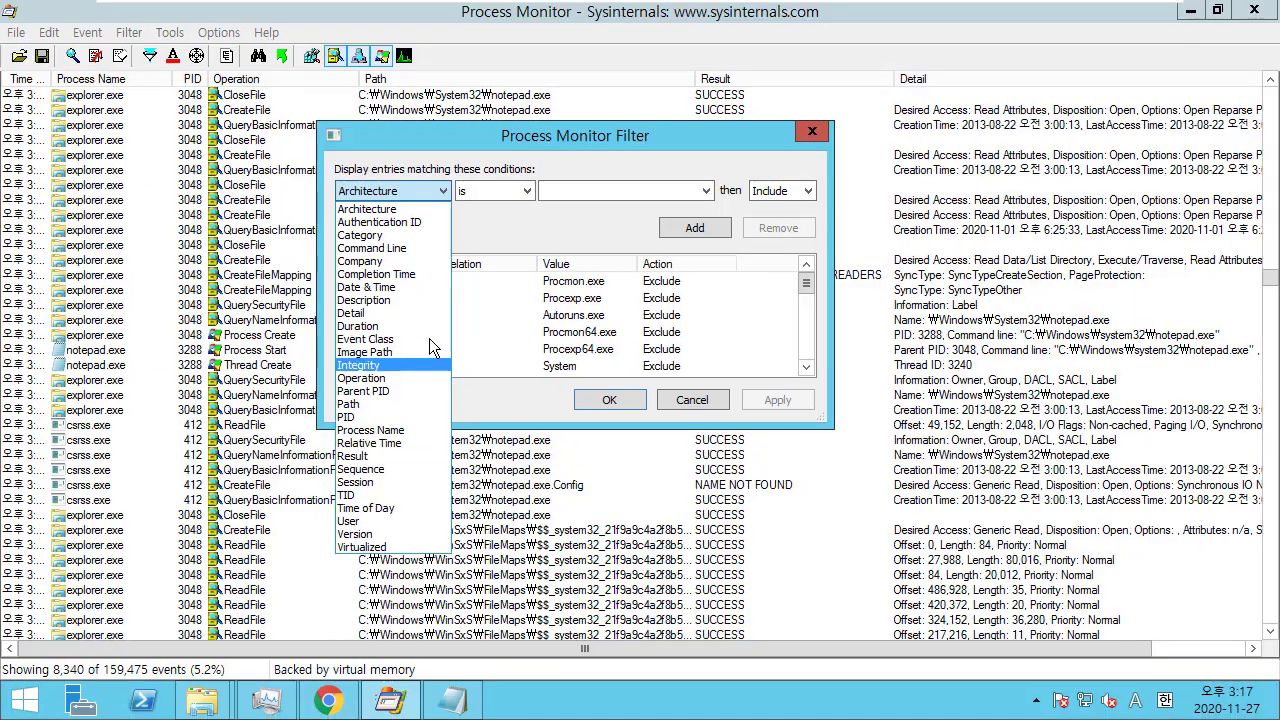
key(Up)
key(Up)
key(Up)
key(Up)
key(Up)
key(Up)
key(Up)
key(Up)
key(Up)
key(Up)
key(Up)
key(Up)
click(405, 430)
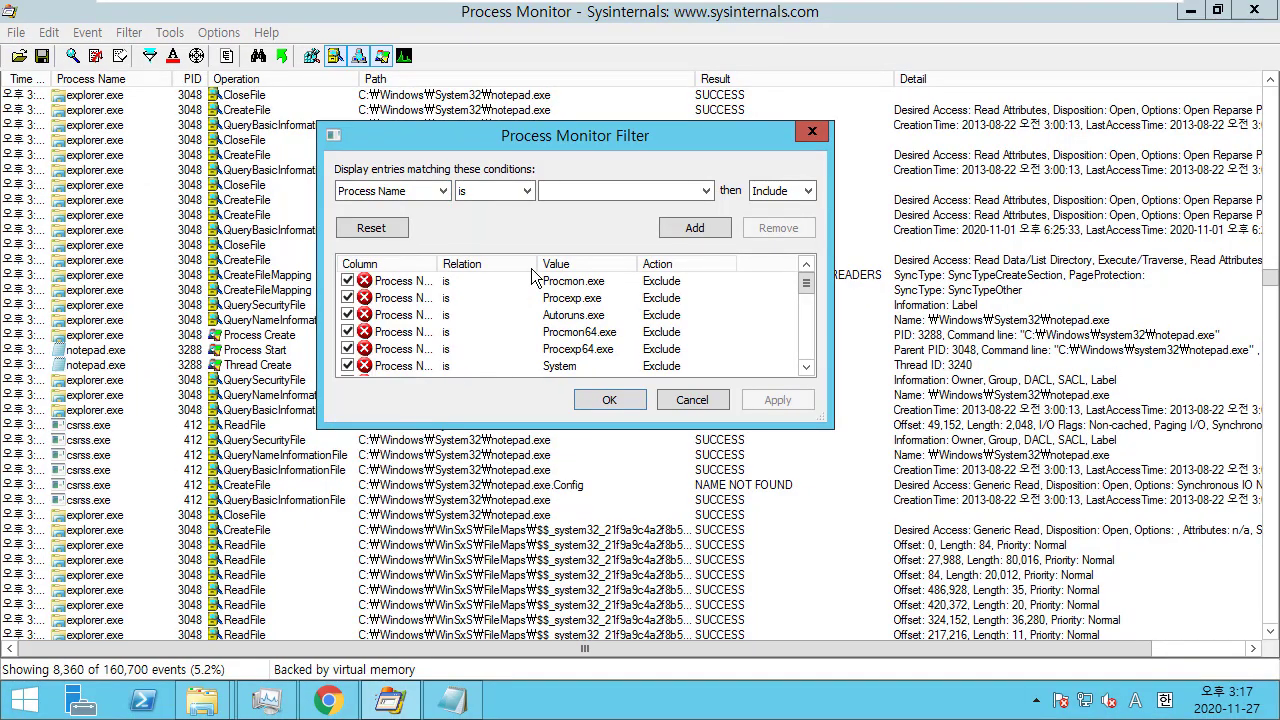
Step: Complete the Process Name condition with "contains", "notepad" and "Include", and add it to the filter list
click(520, 190)
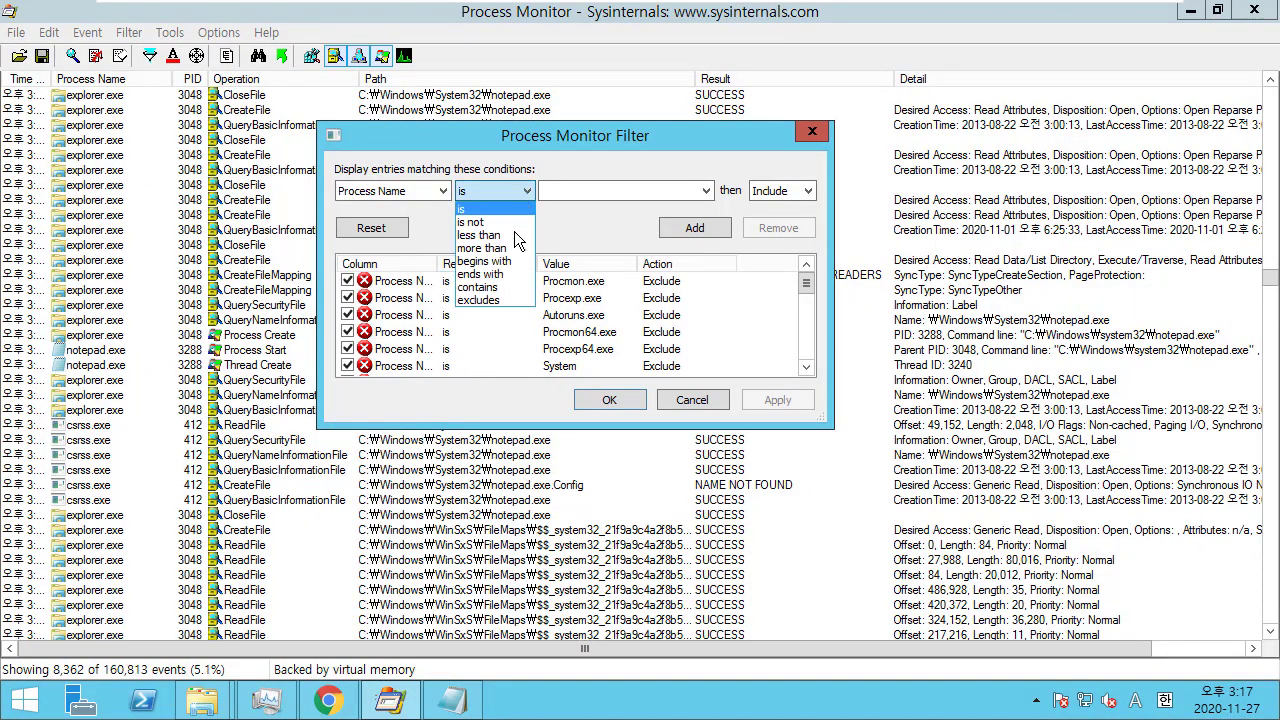
click(500, 287)
click(608, 195)
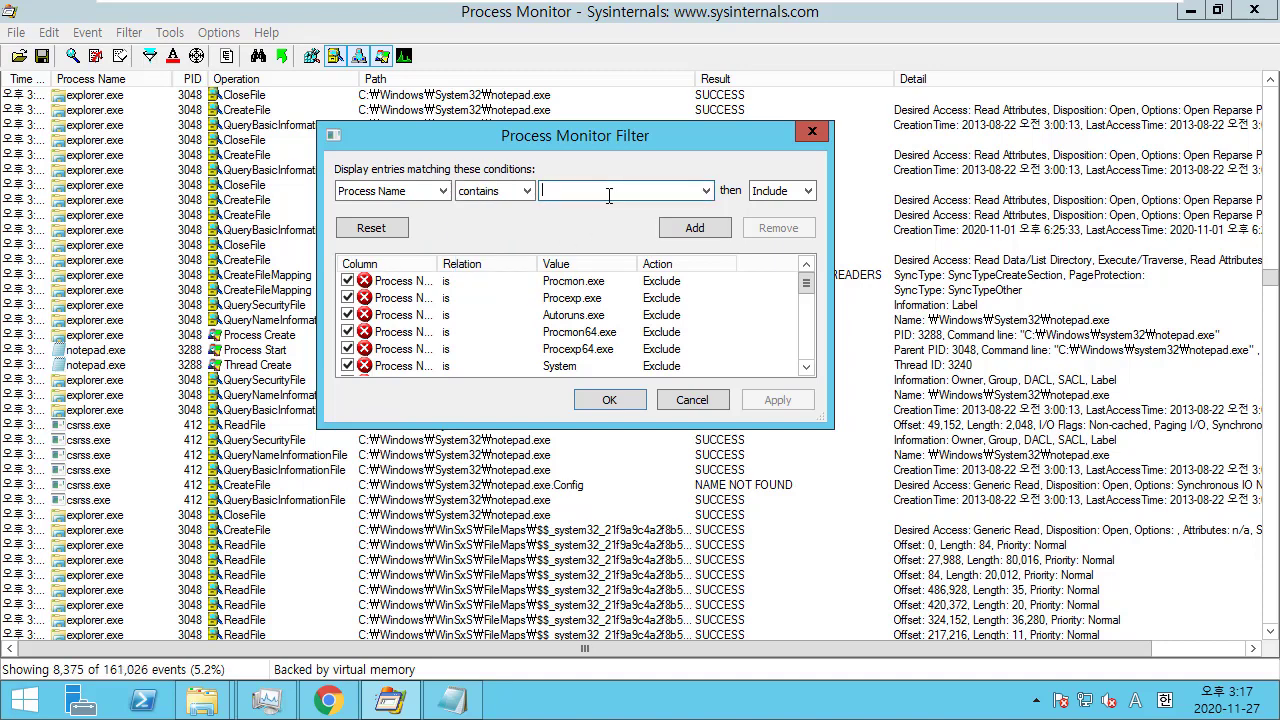
text(notepad)
drag(608, 133, 708, 138)
drag(698, 196, 655, 196)
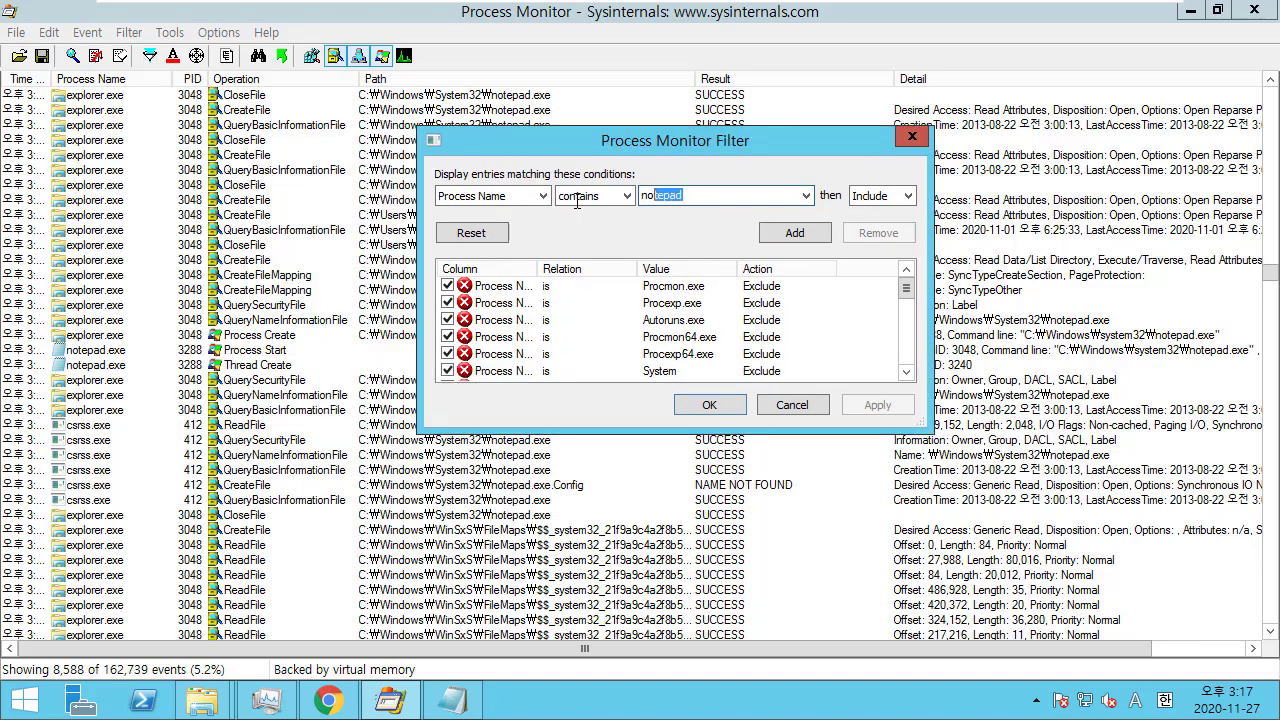
key(ctrl+a)
text(notepad)
click(797, 233)
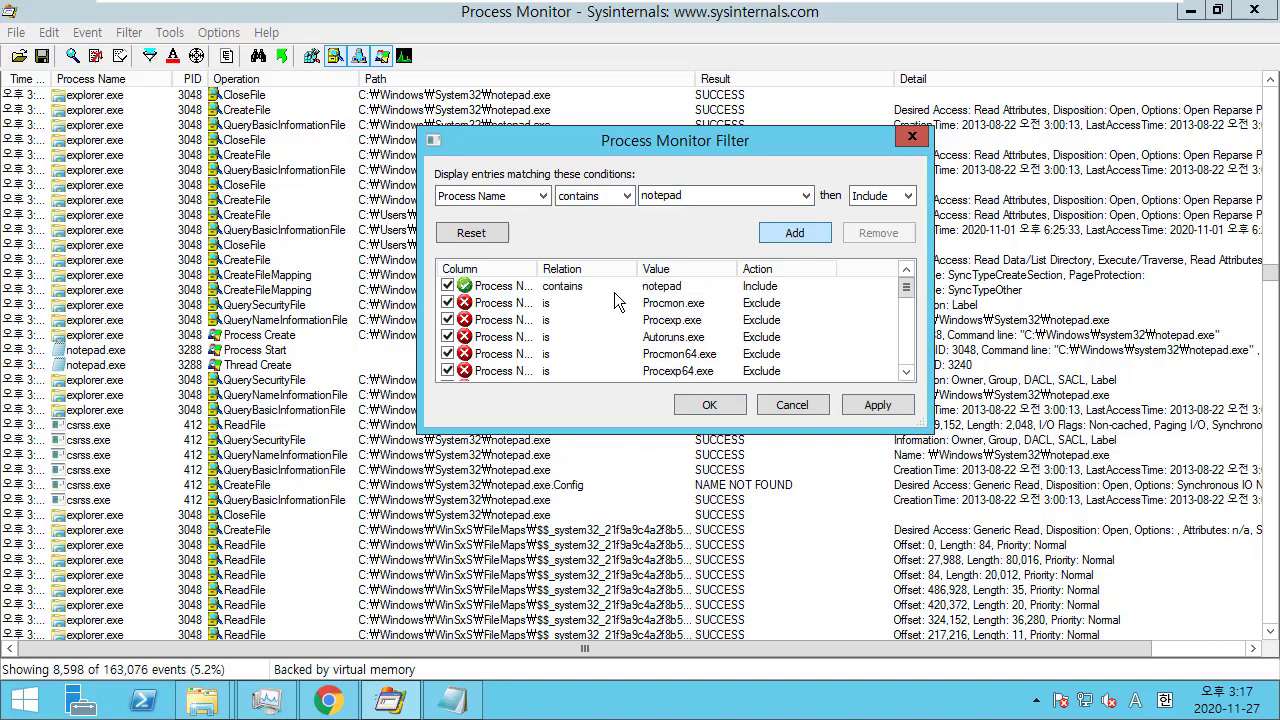
Step: Select the "contains notepad" rule for checking and apply the filter to the captured events
click(535, 286)
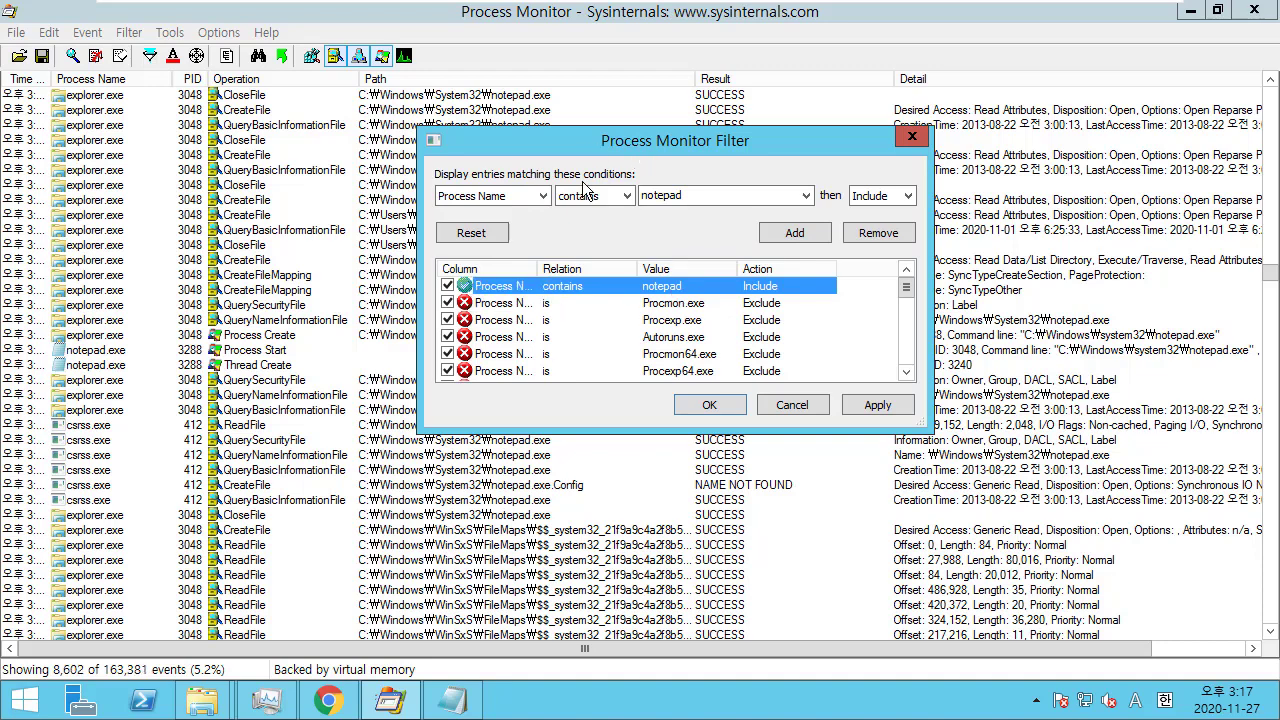
drag(642, 150, 611, 151)
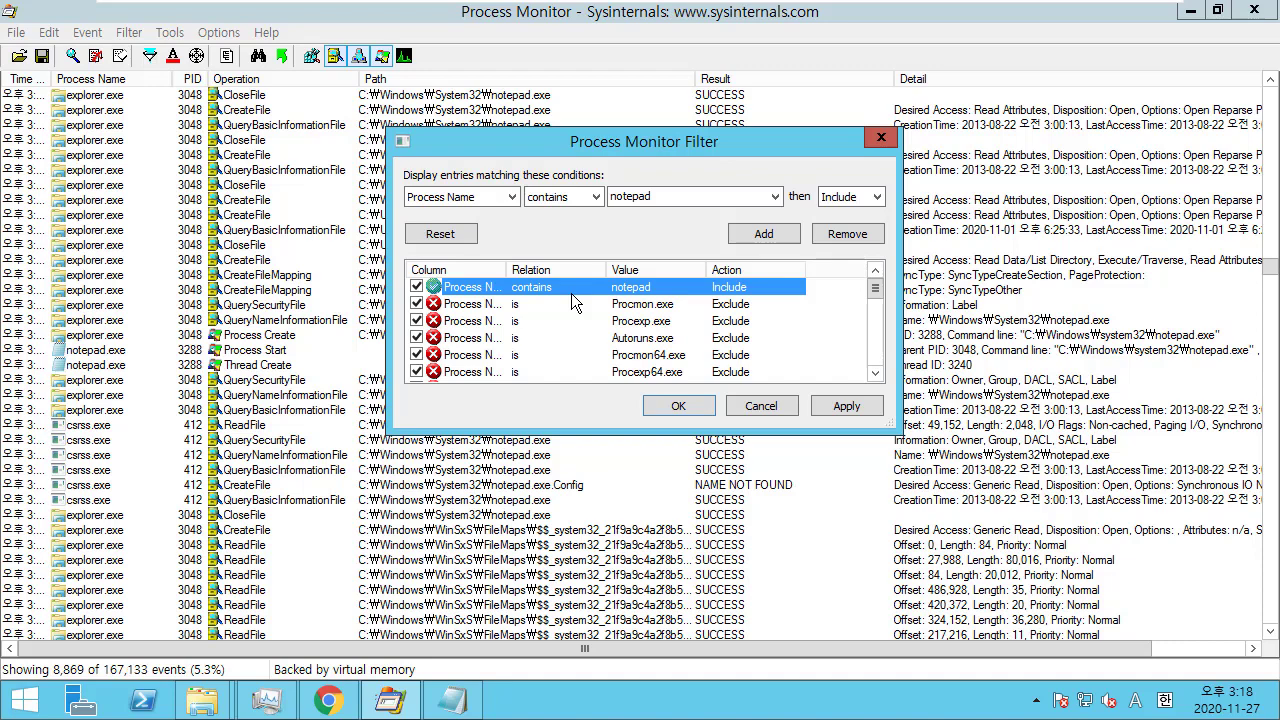
click(688, 410)
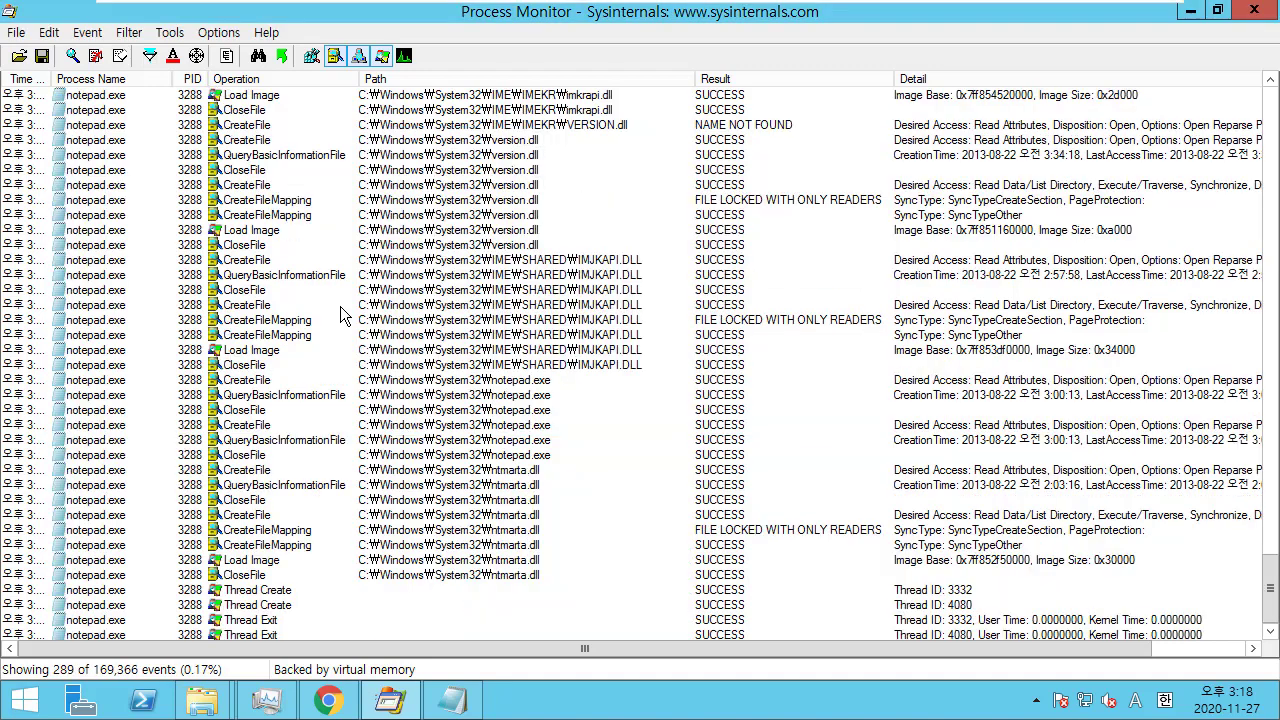
Step: Examine the filtered notepad.exe events from the newest back to its Process Start and image loads
click(130, 97)
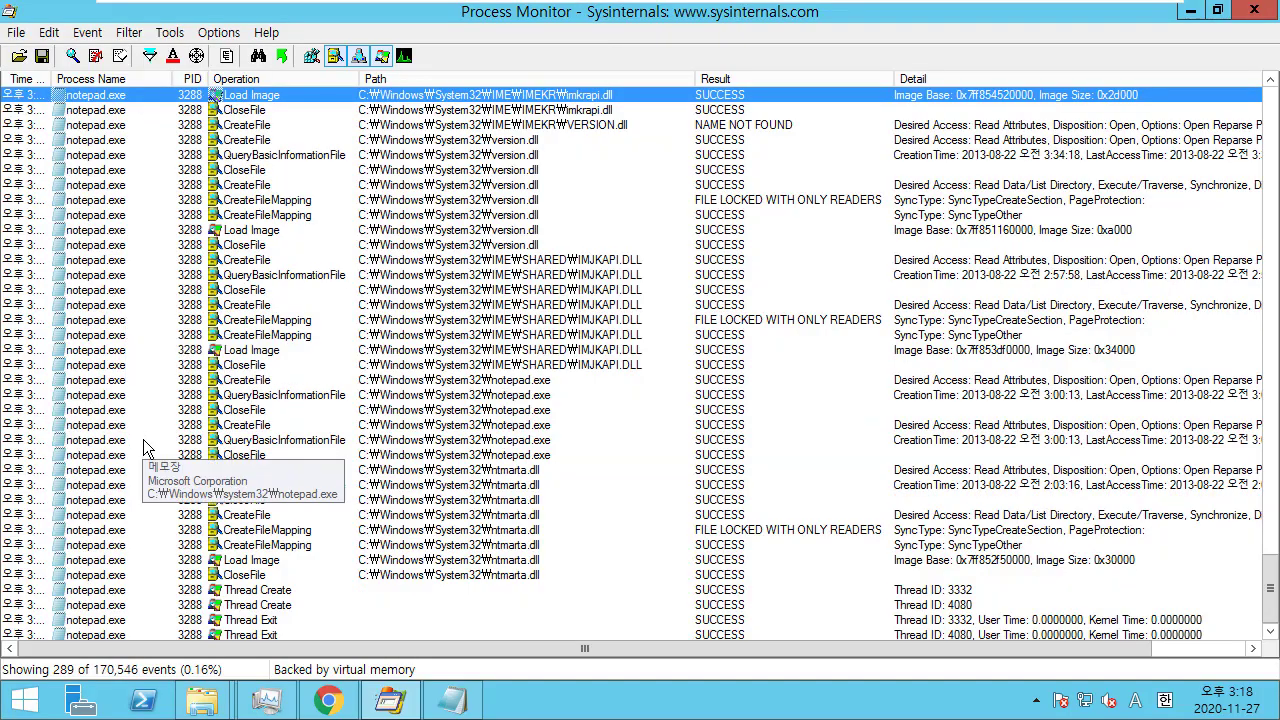
scroll(138, 344, up, 18)
scroll(138, 344, up, 20)
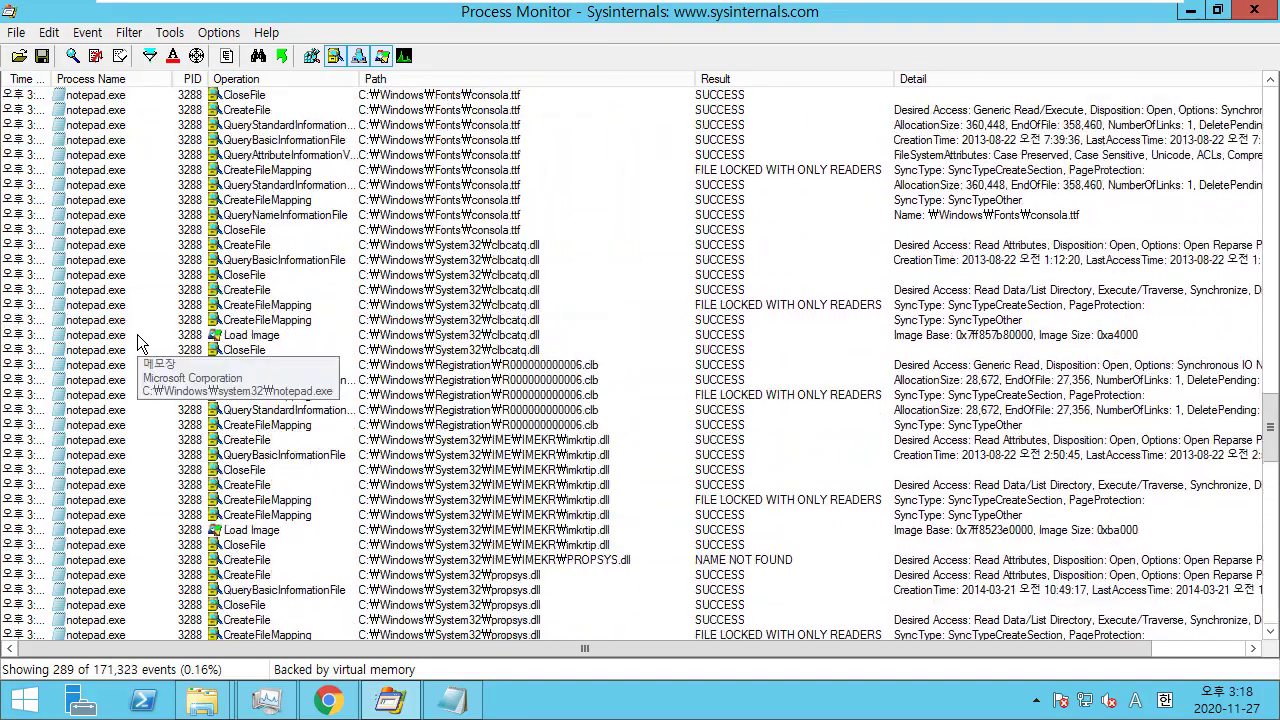
scroll(138, 340, up, 20)
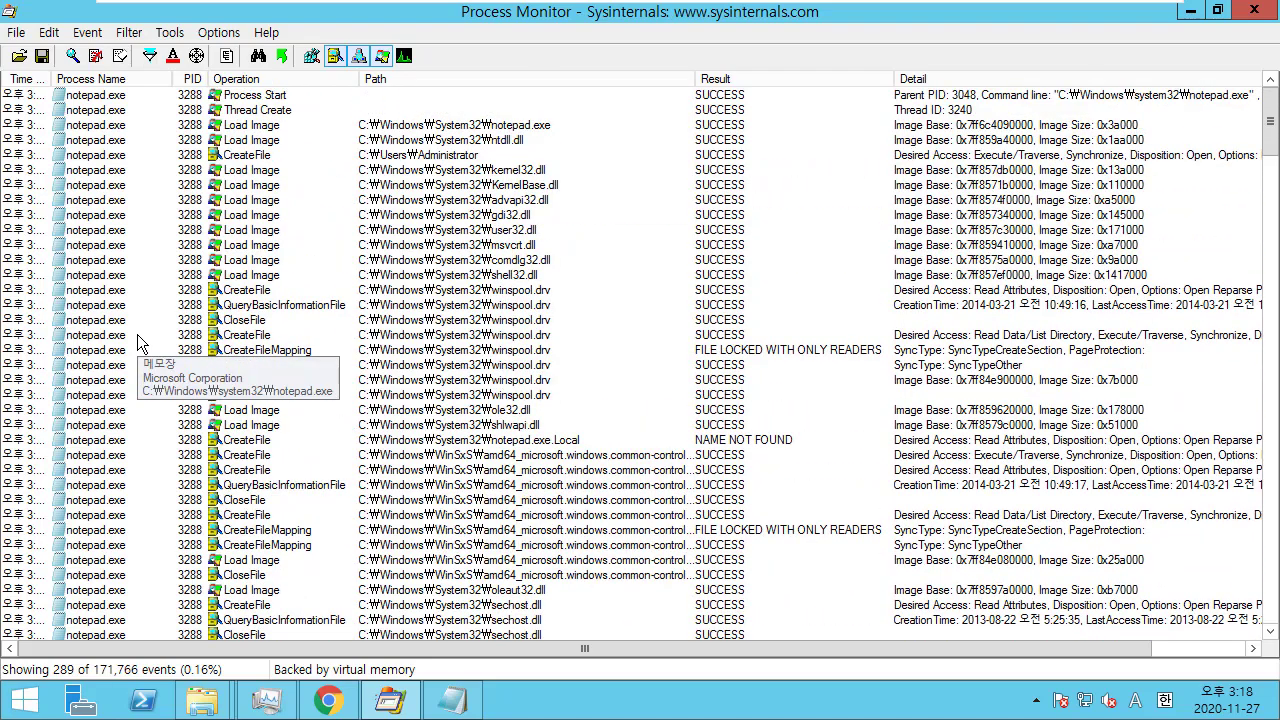
click(452, 700)
click(390, 700)
click(390, 700)
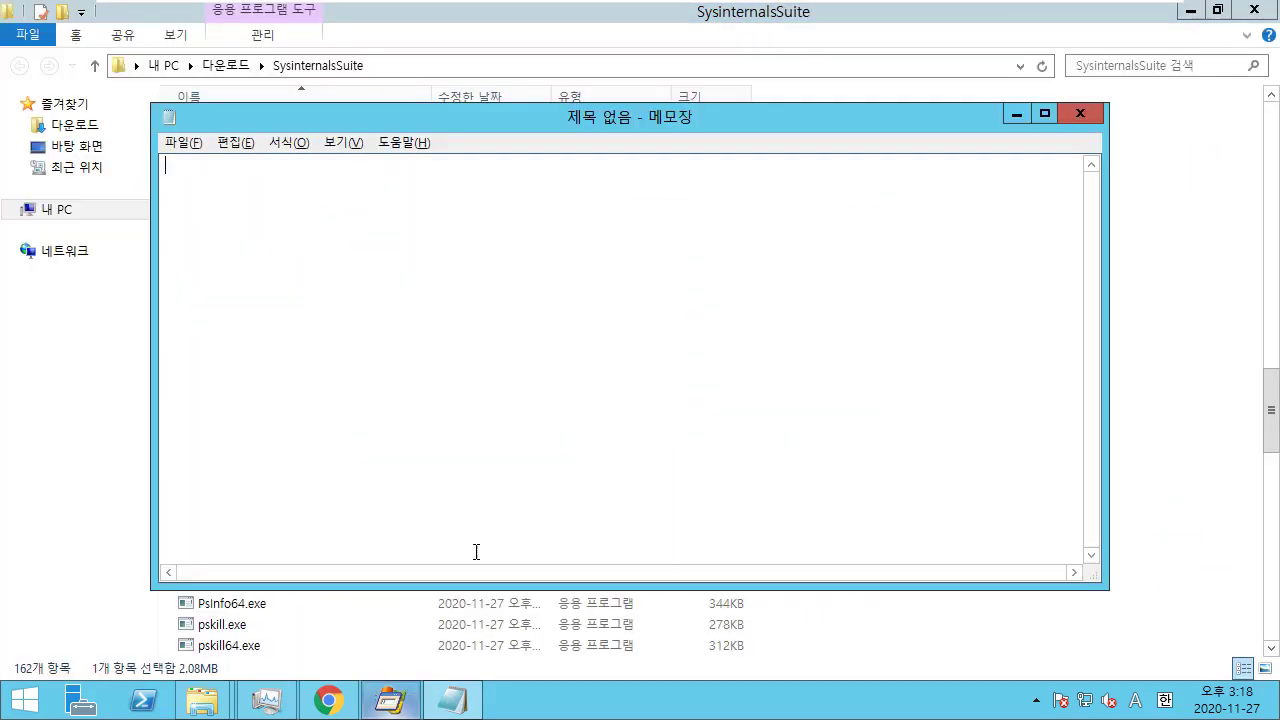
key(alt+Tab)
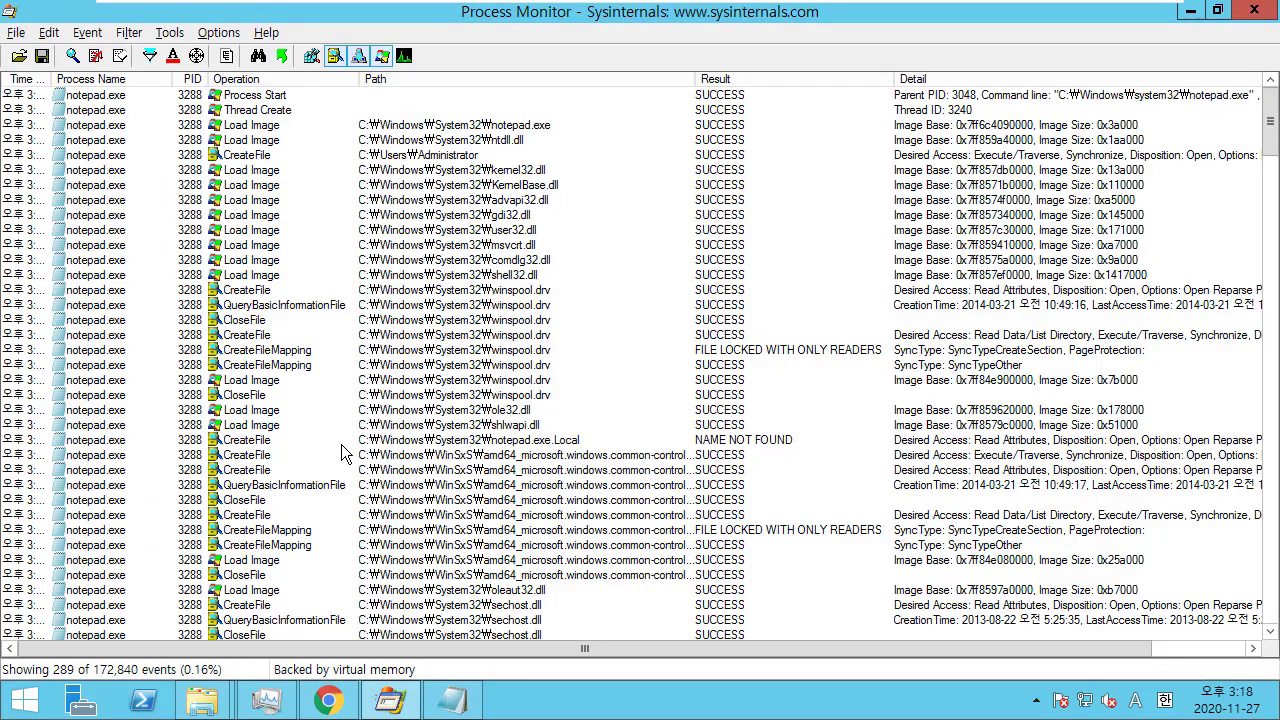
Step: Go to the SysinternalsSuite folder and run procexp.exe to start Process Explorer
mouse_move(205, 700)
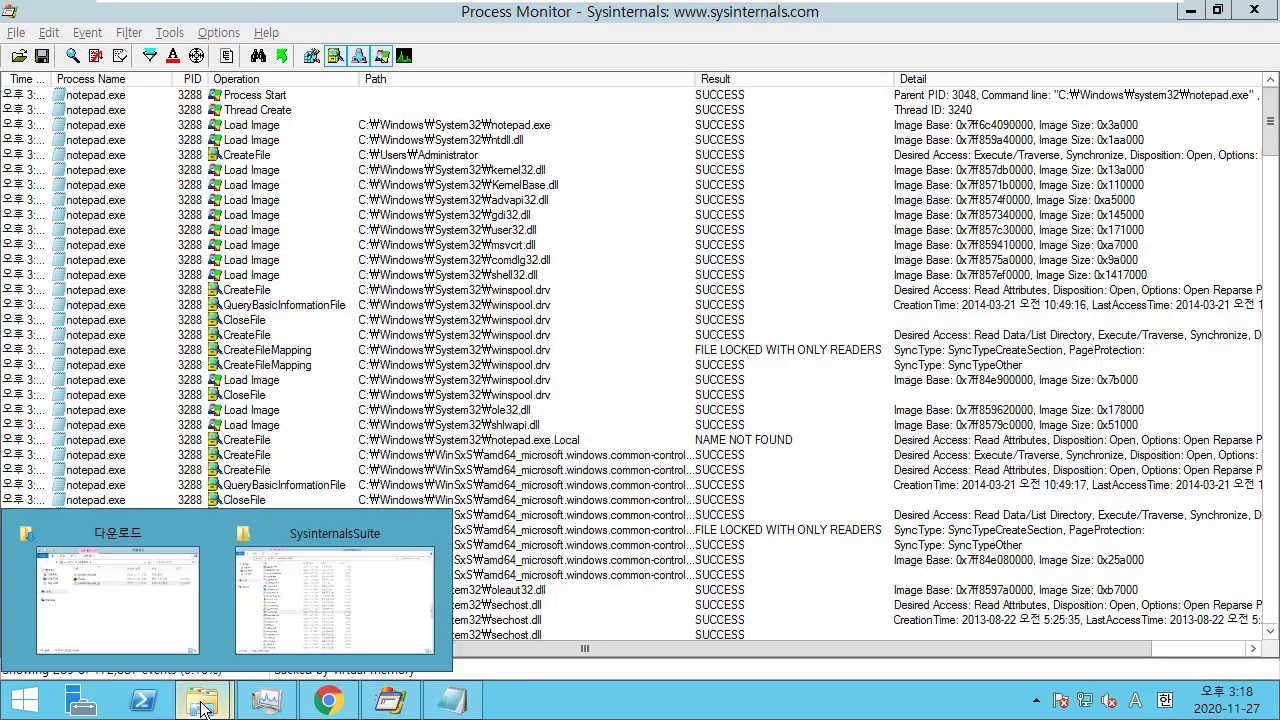
click(320, 606)
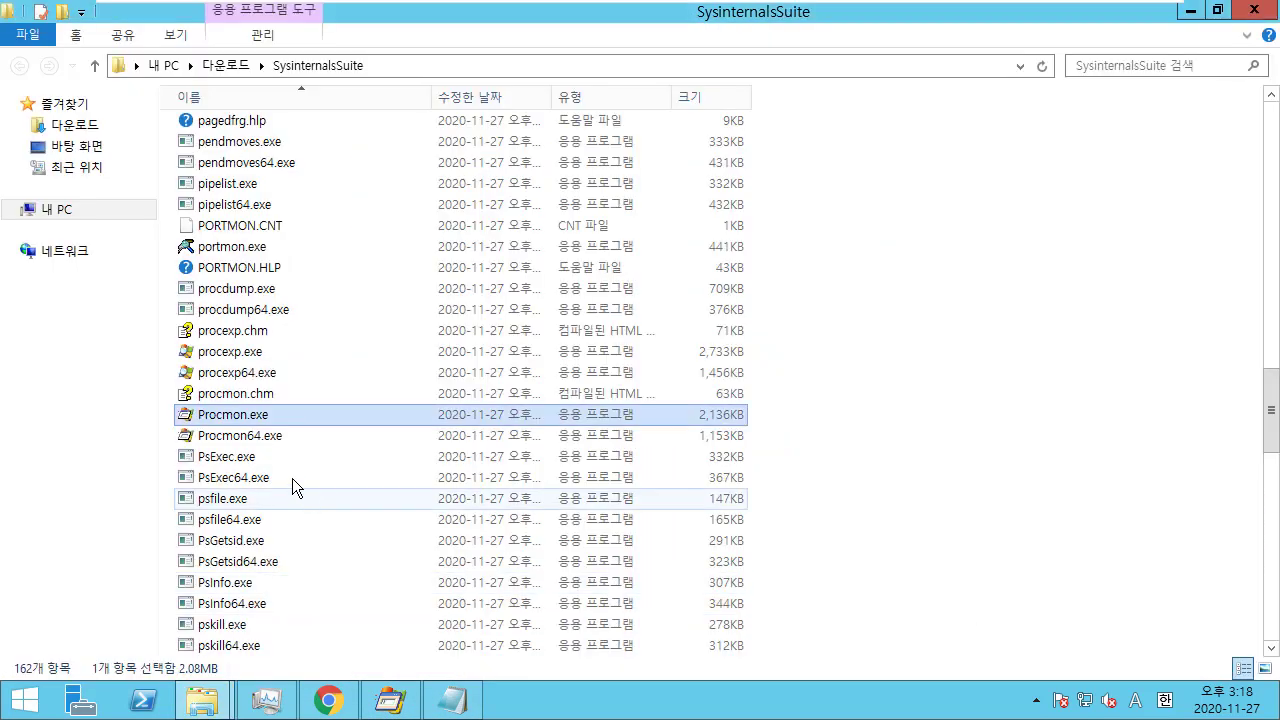
double_click(265, 358)
click(538, 375)
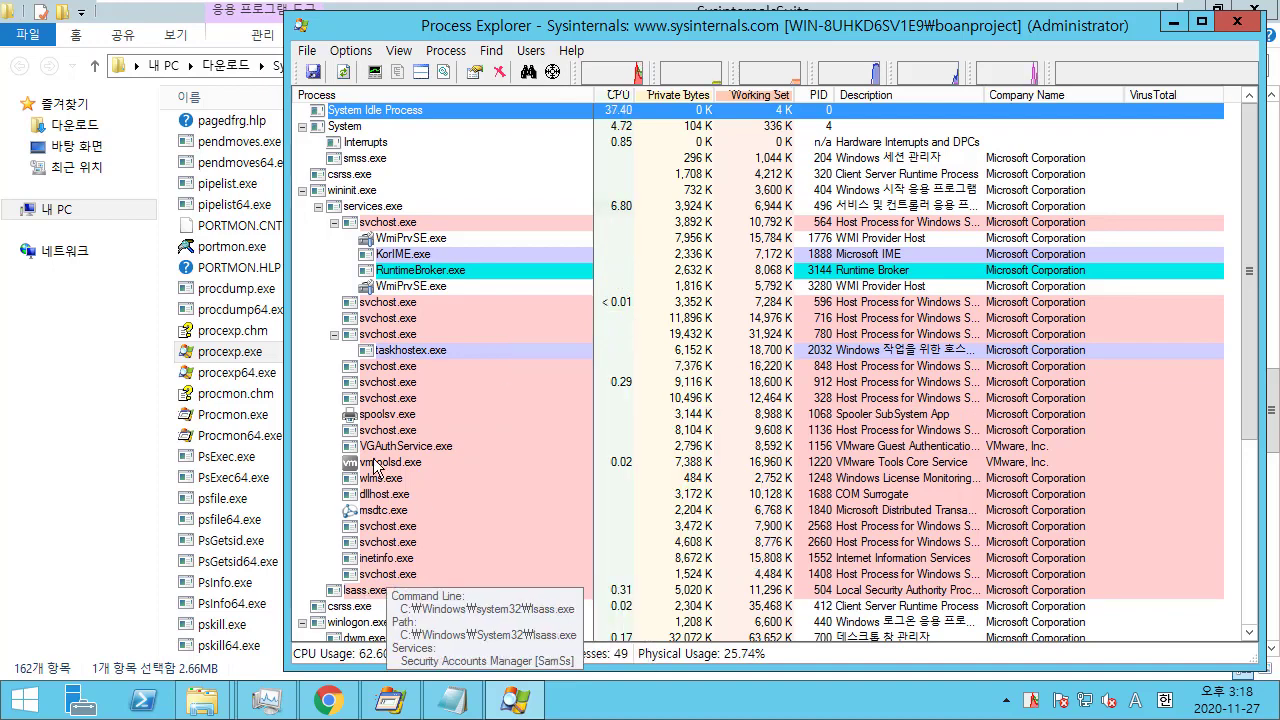
Step: Find notepad.exe under explorer.exe in the process tree and review the actions available for that process
scroll(475, 387, down, 6)
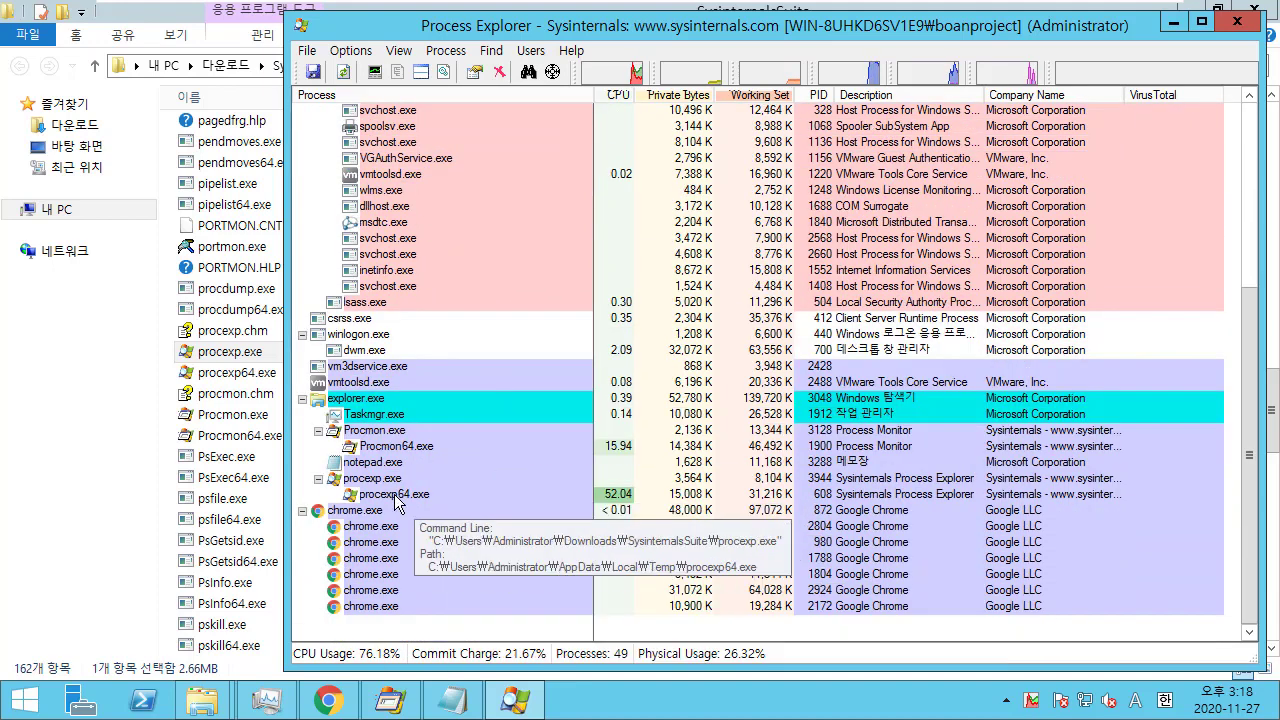
click(383, 466)
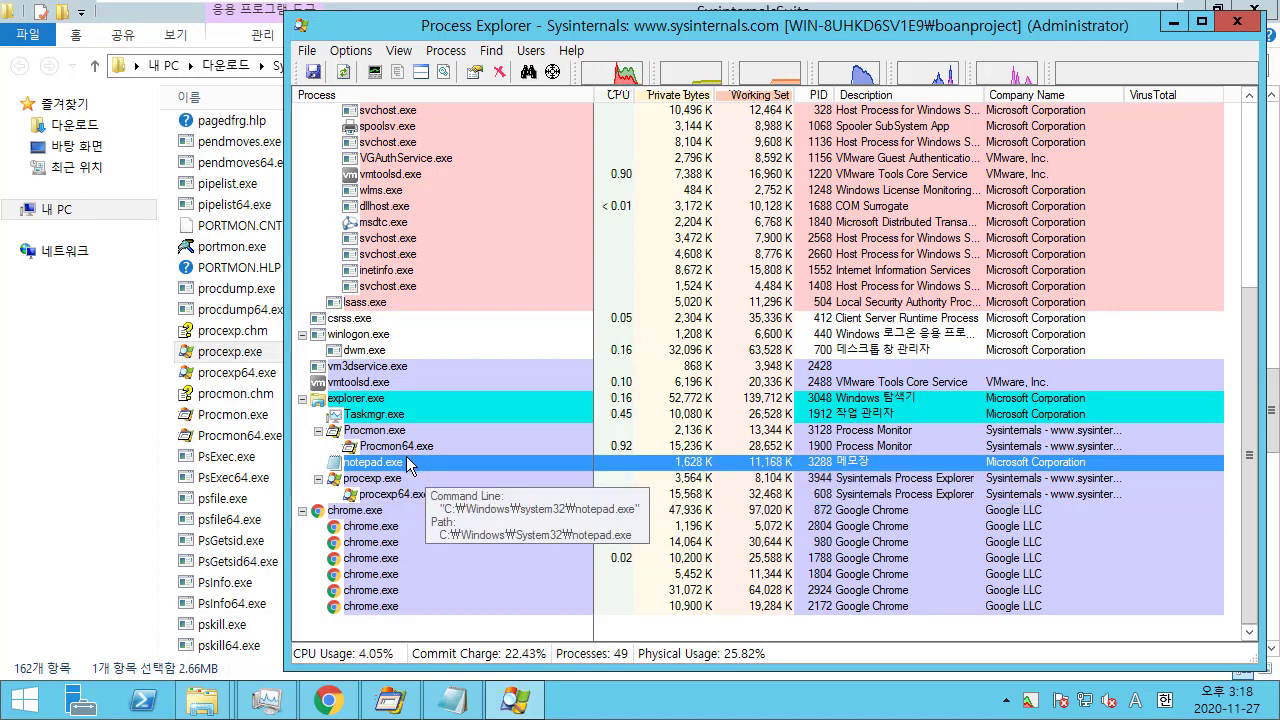
right_click(571, 463)
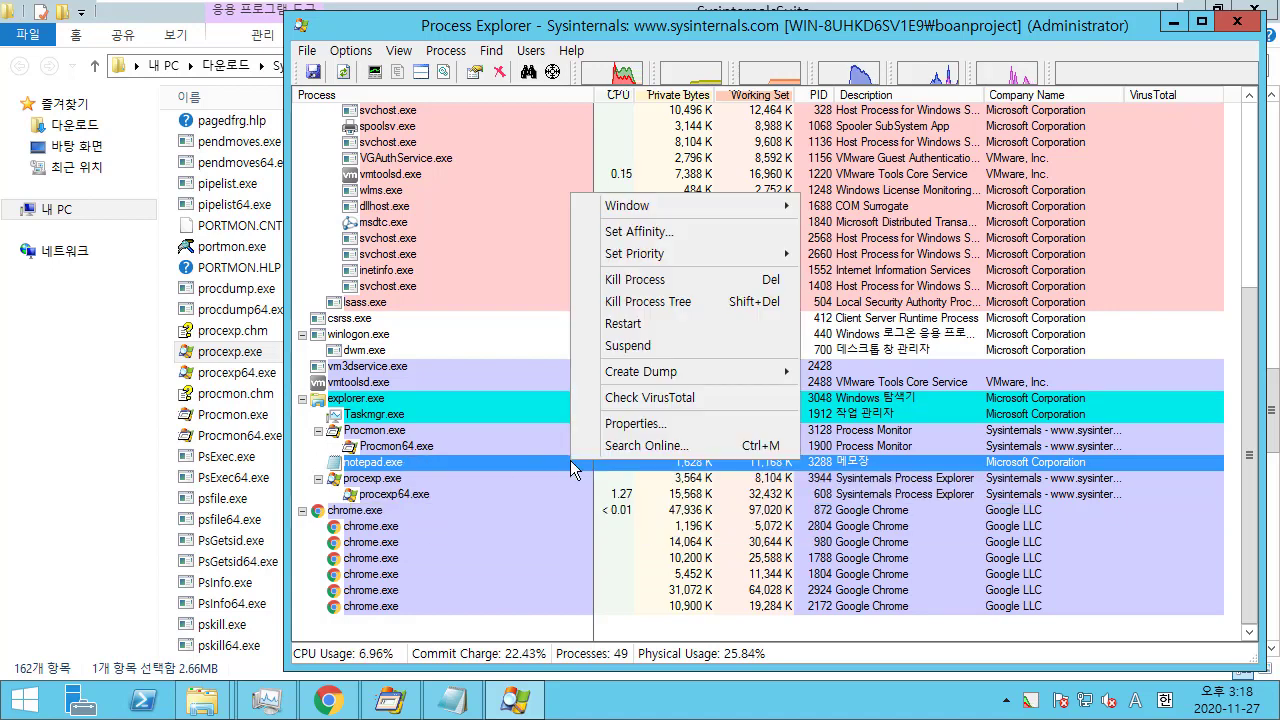
click(506, 466)
Step: Switch to Process Monitor, select notepad.exe's Process Start event, and review the event-saving options and Logfile.PML path without saving
click(390, 700)
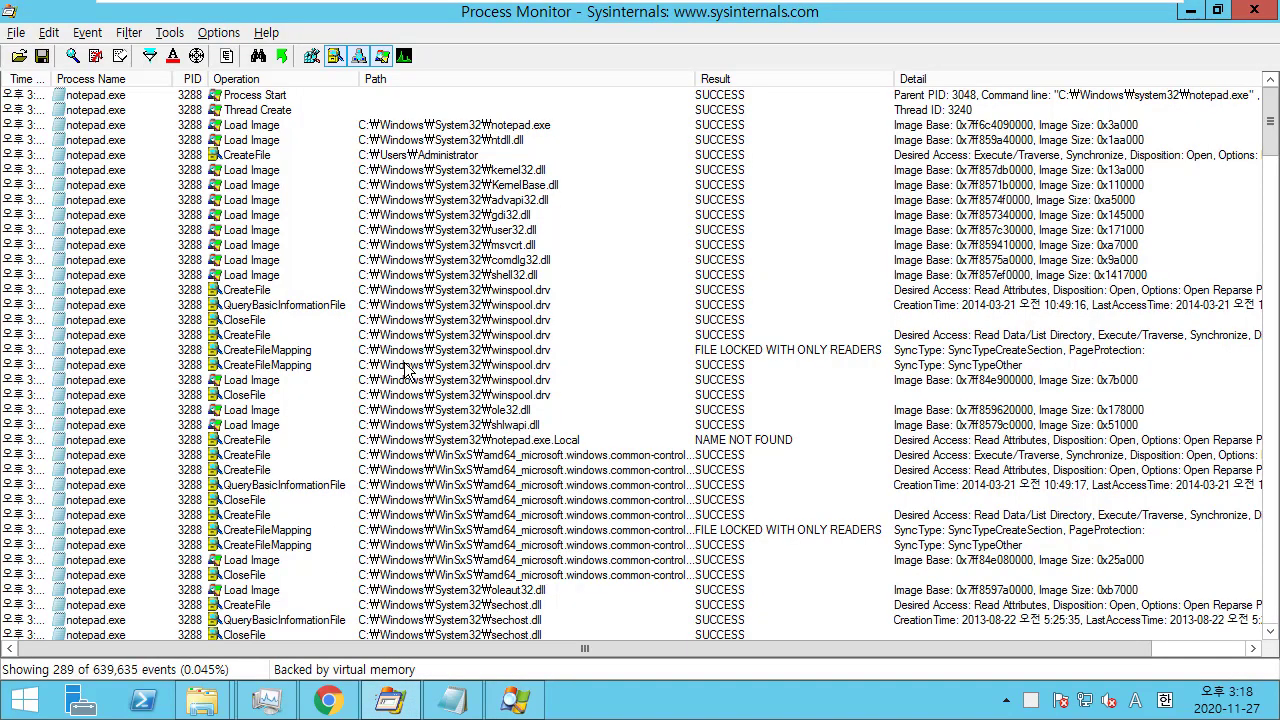
click(112, 95)
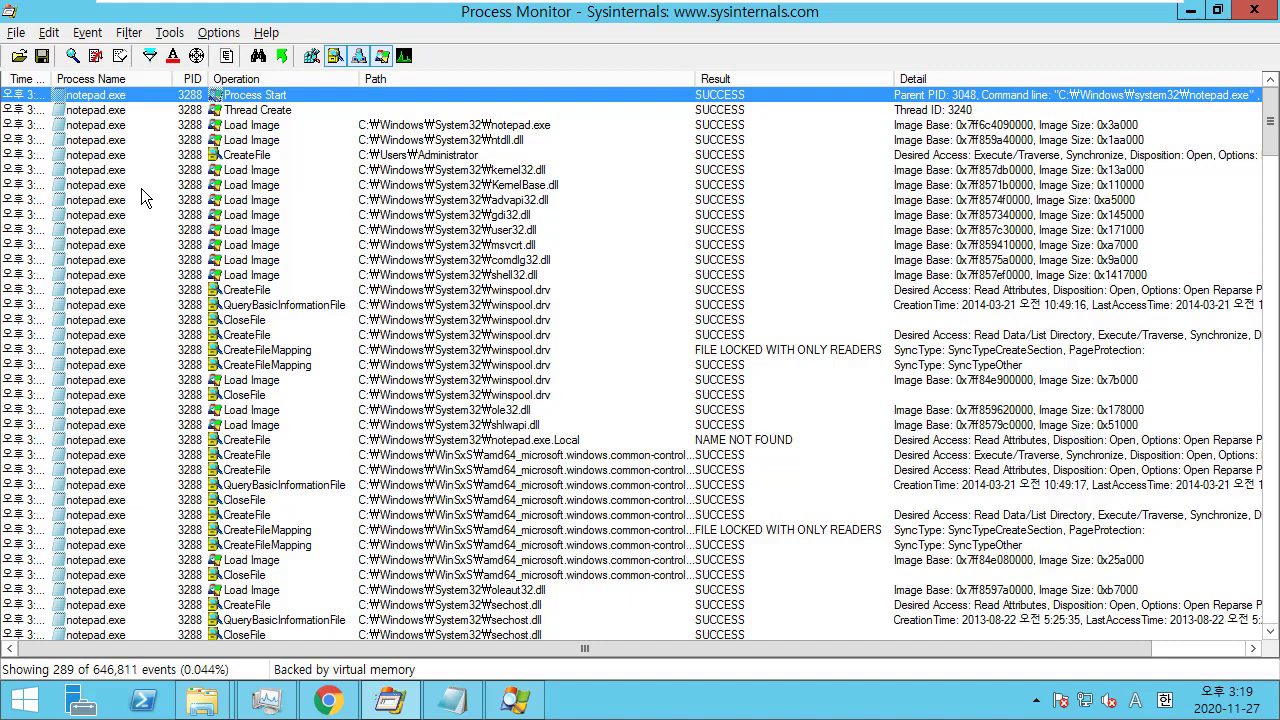
click(41, 55)
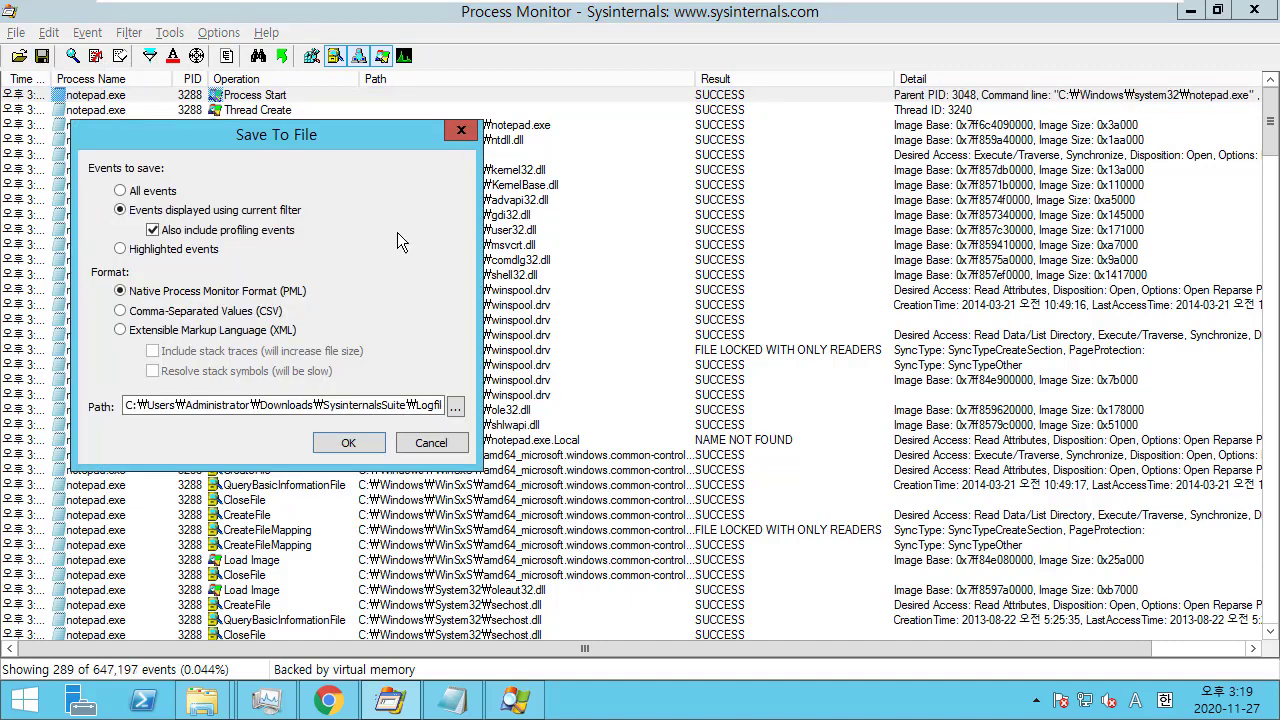
drag(262, 144, 459, 152)
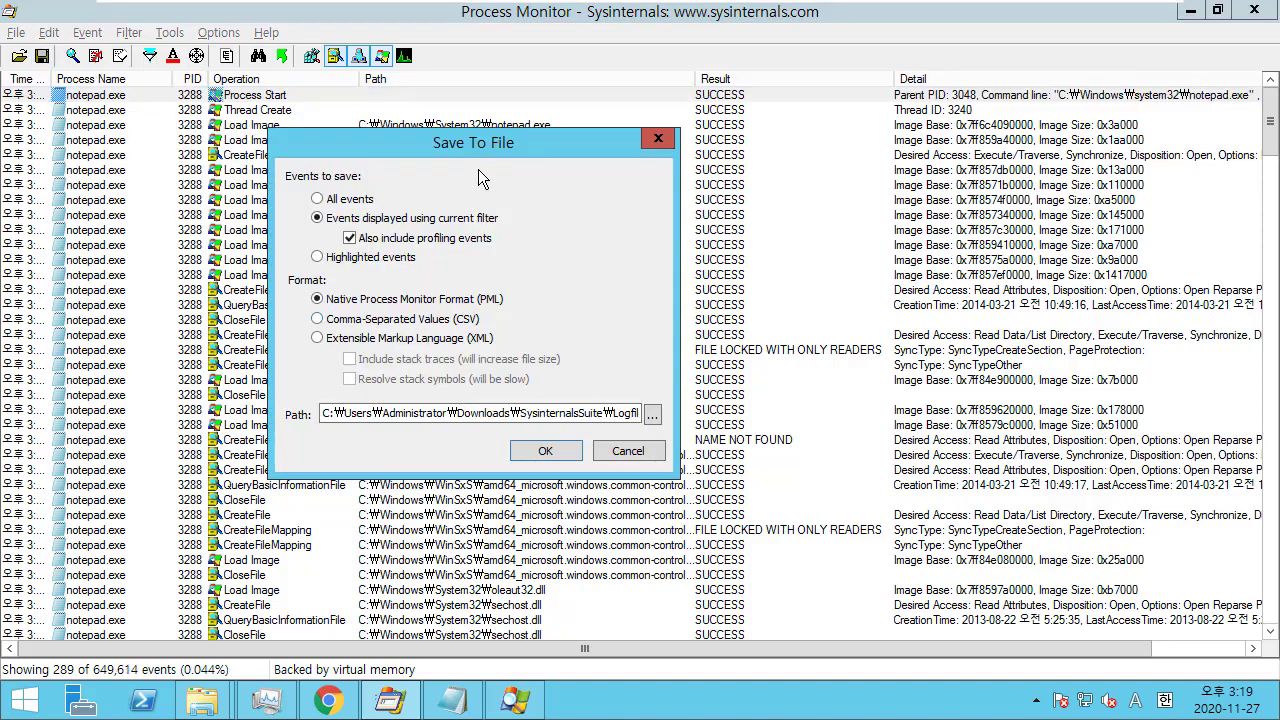
drag(503, 414, 640, 414)
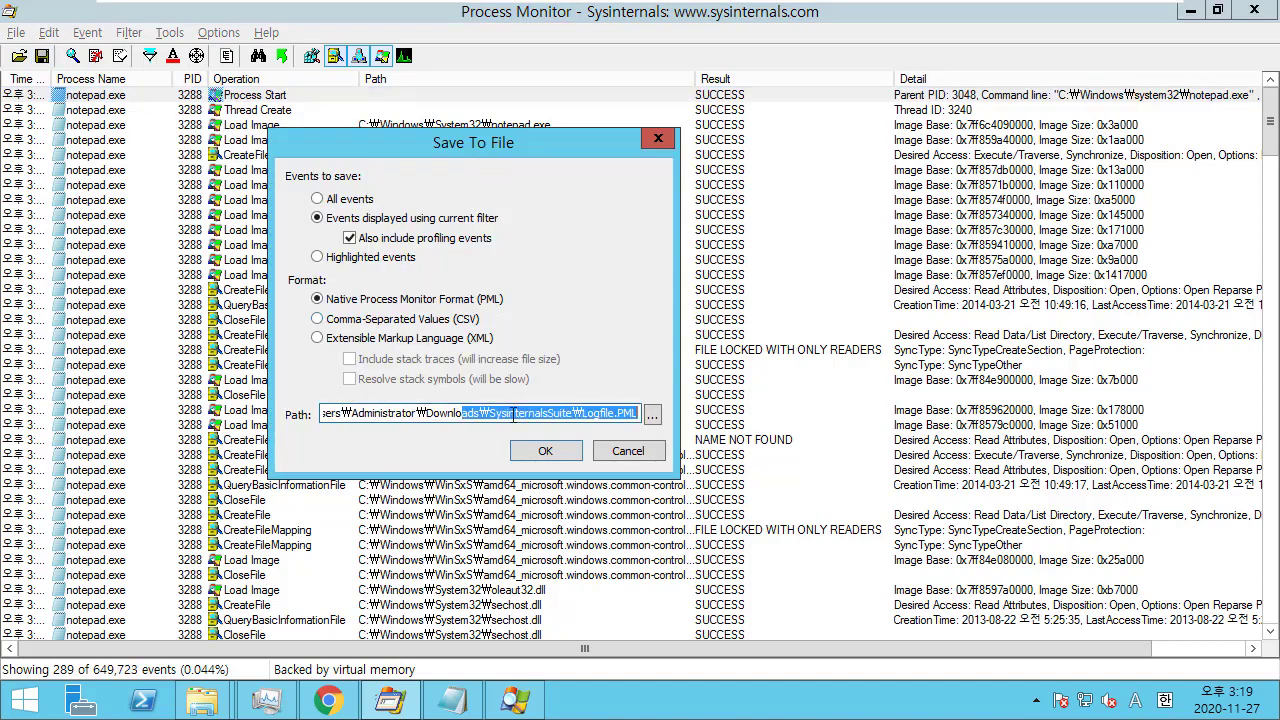
click(511, 414)
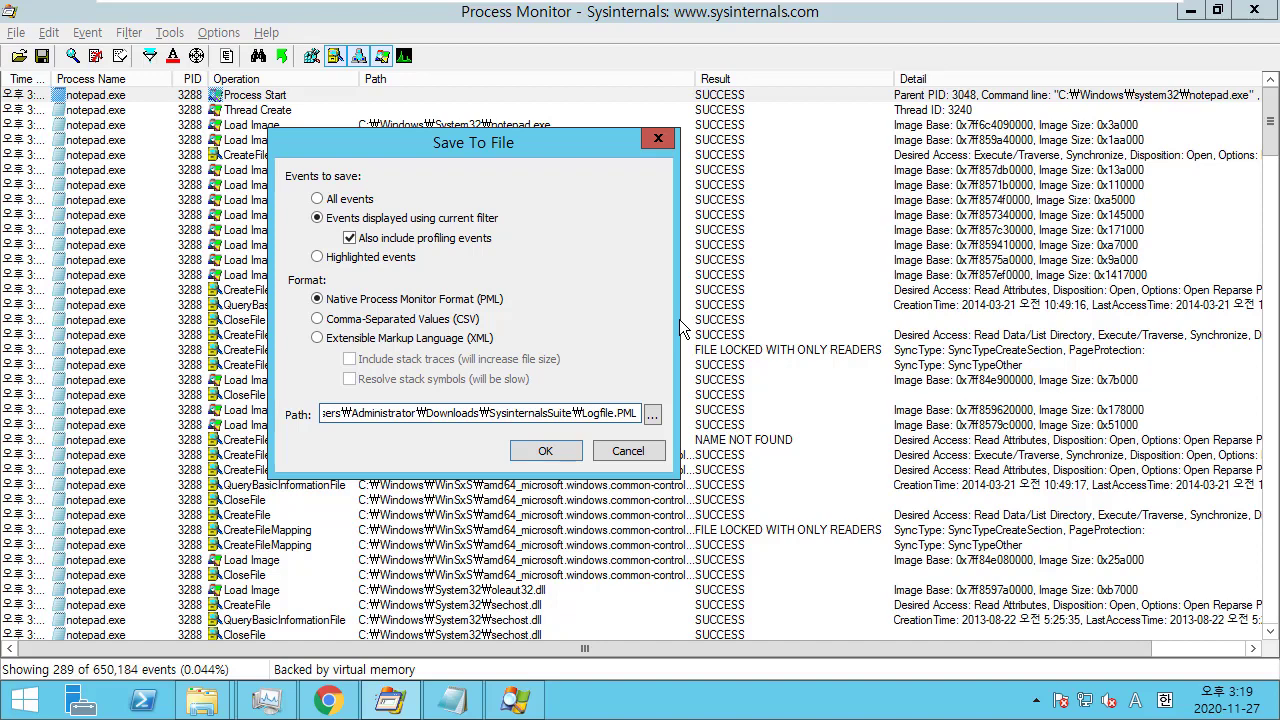
click(668, 141)
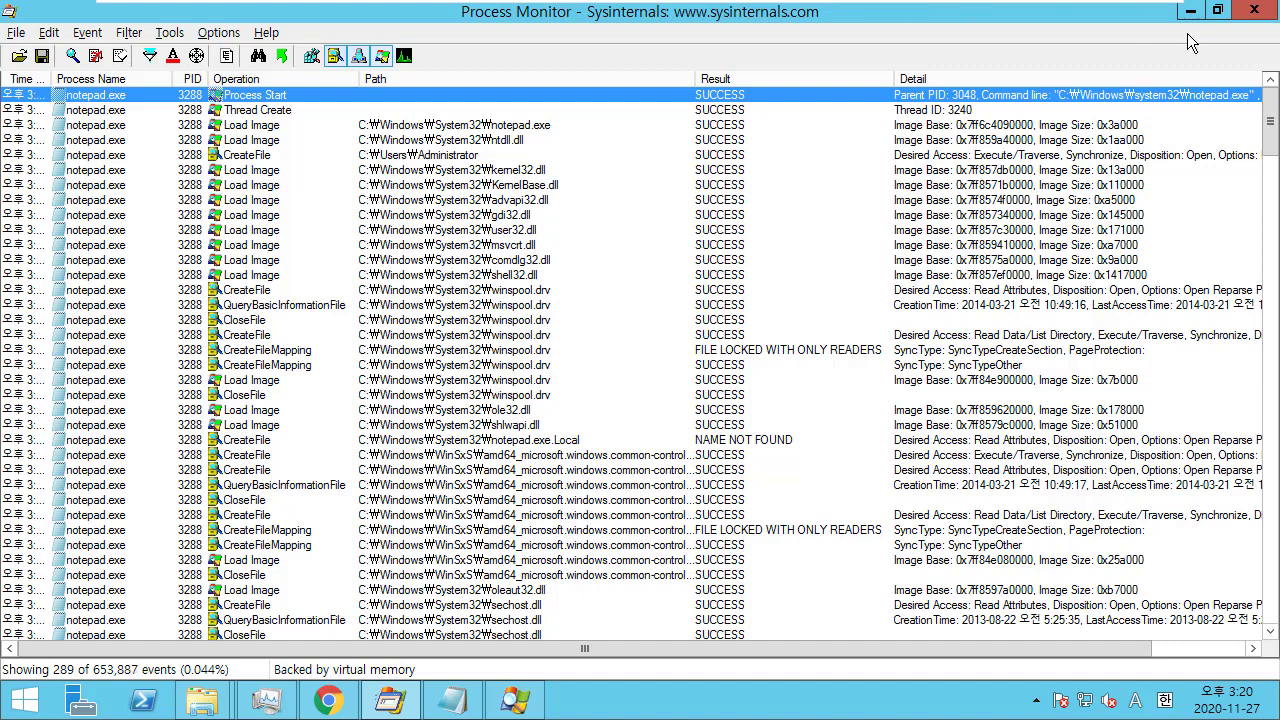
Step: Close Process Monitor and Process Explorer, and select Sysmon.exe in the SysinternalsSuite folder
click(1253, 12)
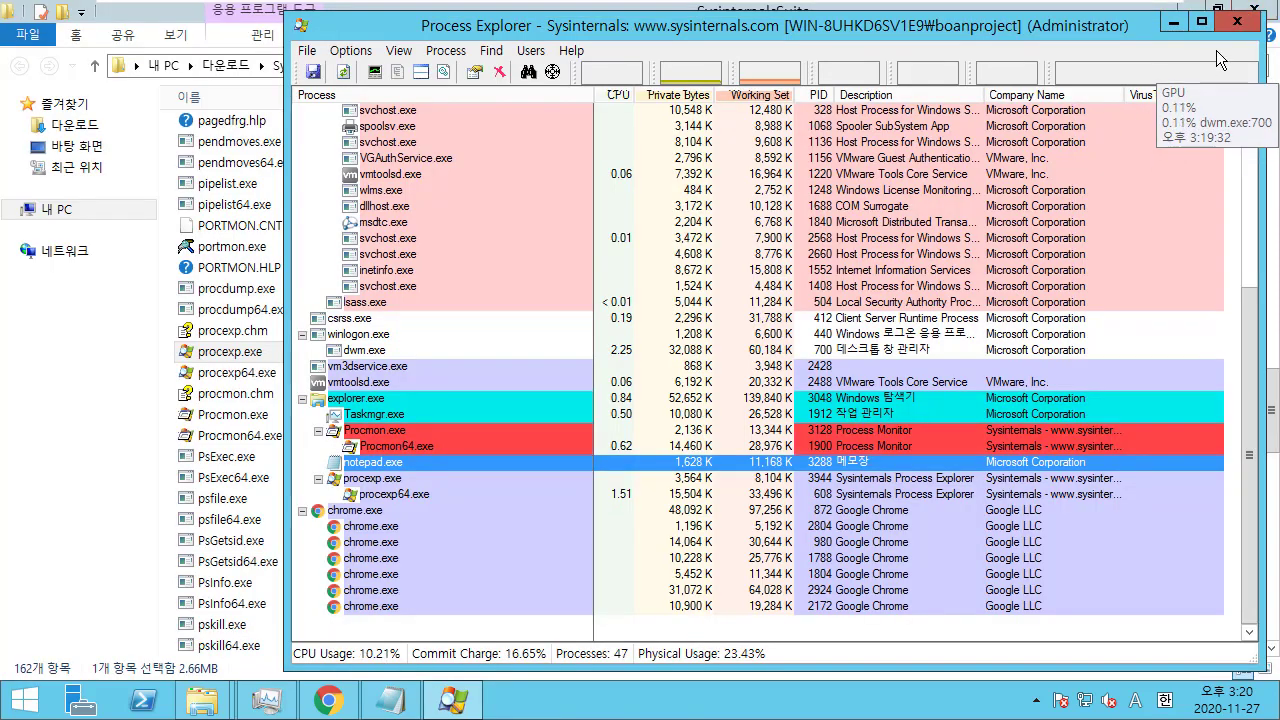
click(1238, 21)
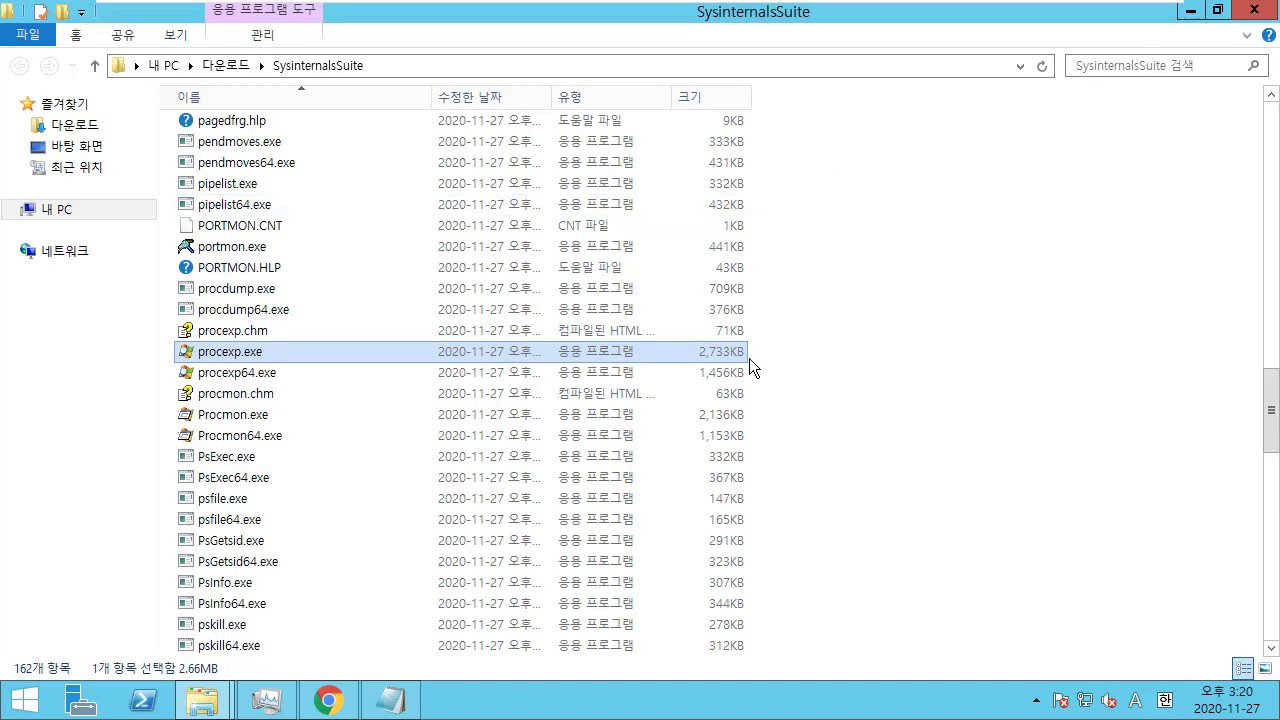
scroll(749, 358, down, 15)
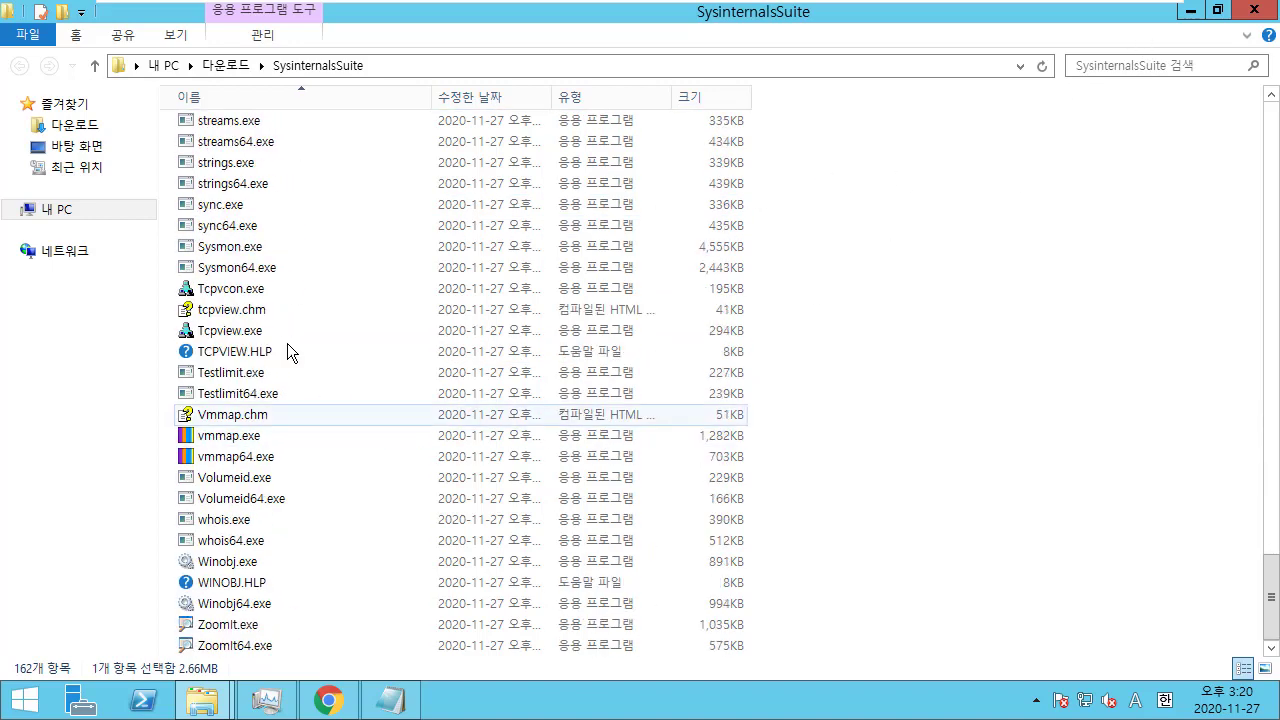
click(232, 247)
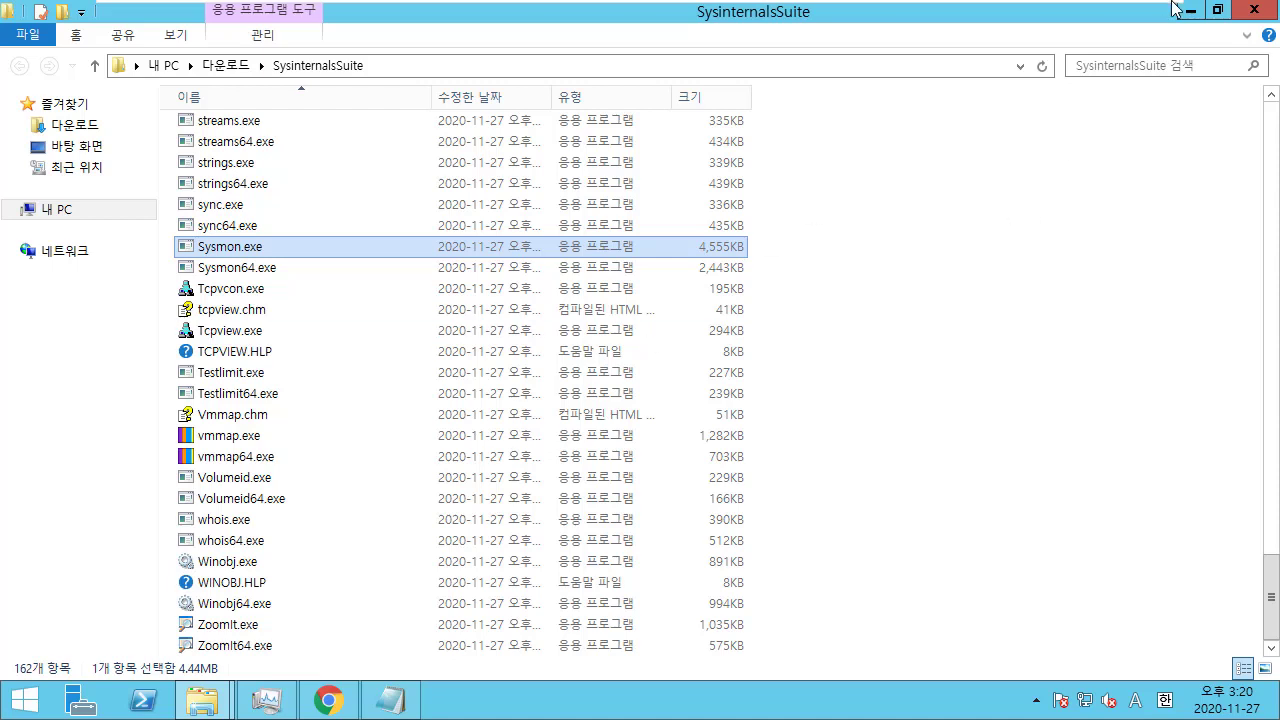
Step: In the host Notepad checklist, add the line "--> sysmon 통합로그 설치" above "- 레지스트리 정보", followed by a blank line
click(1117, 16)
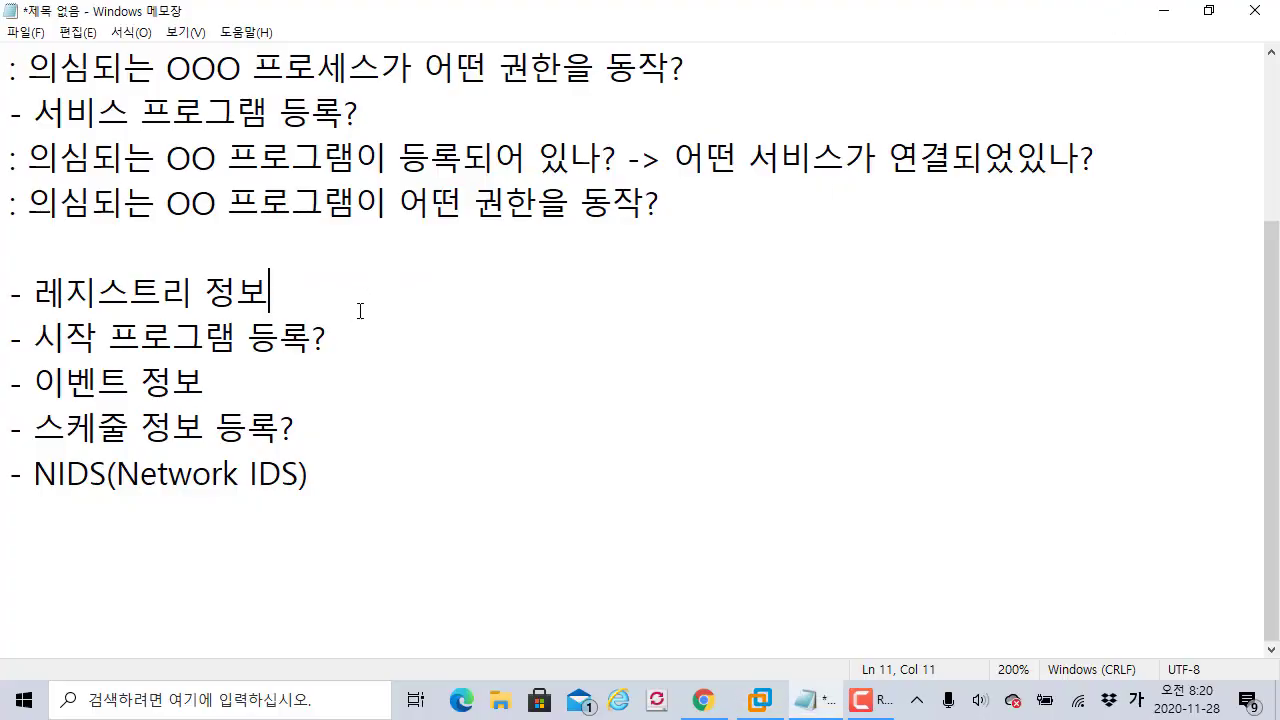
click(415, 485)
click(330, 242)
key(Return)
text(--> 뇨)
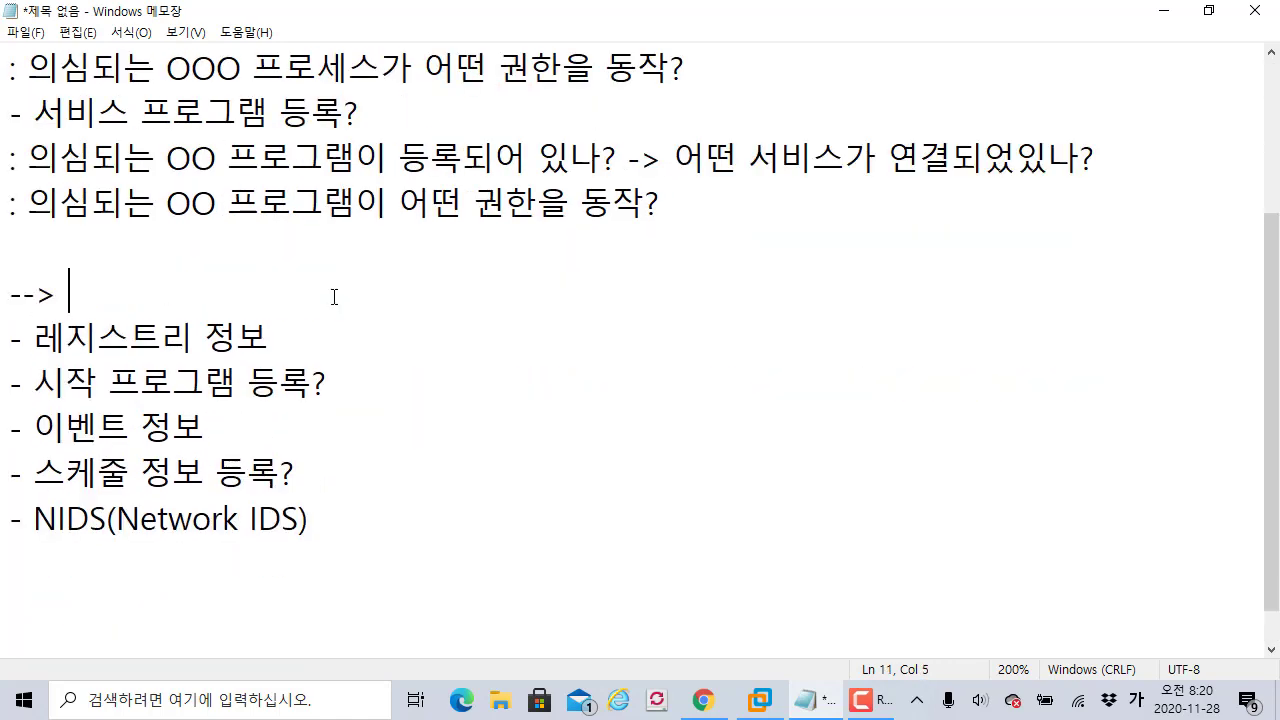
key(BackSpace)
key(BackSpace)
key(Hangul)
text(sysmon)
key(Hangul)
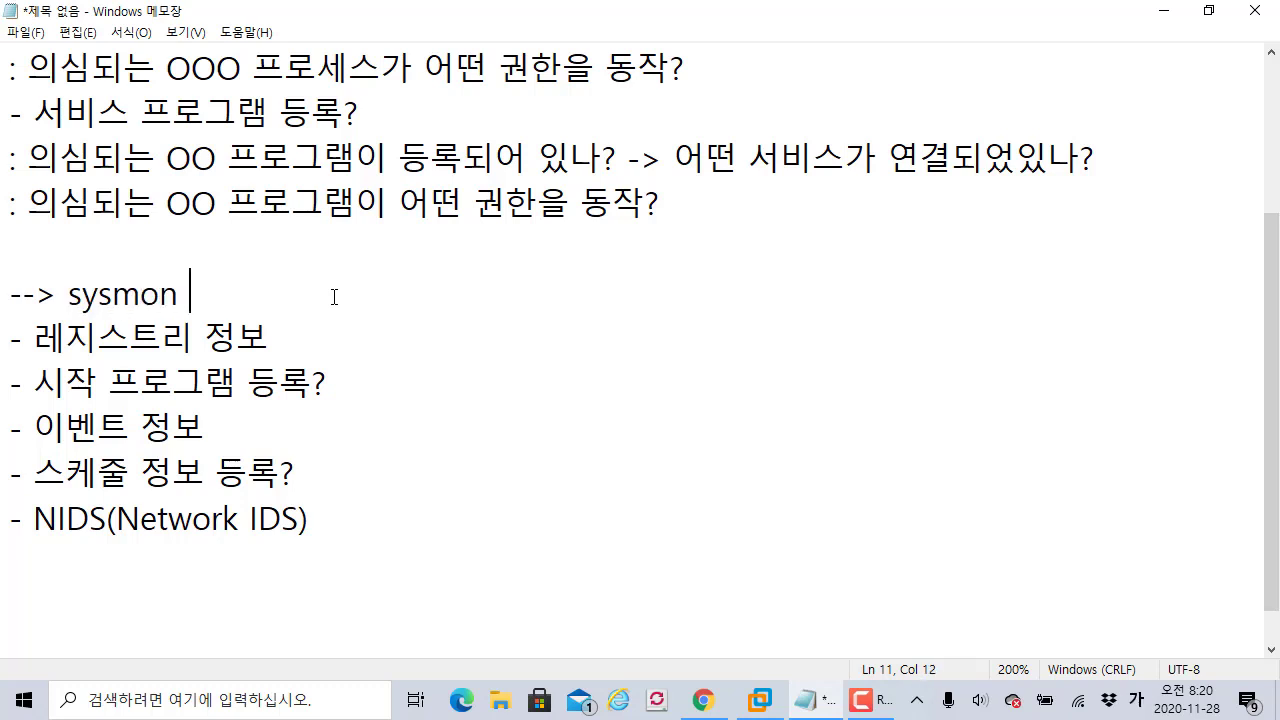
text(통합로그 뉴)
key(BackSpace)
key(BackSpace)
key(BackSpace)
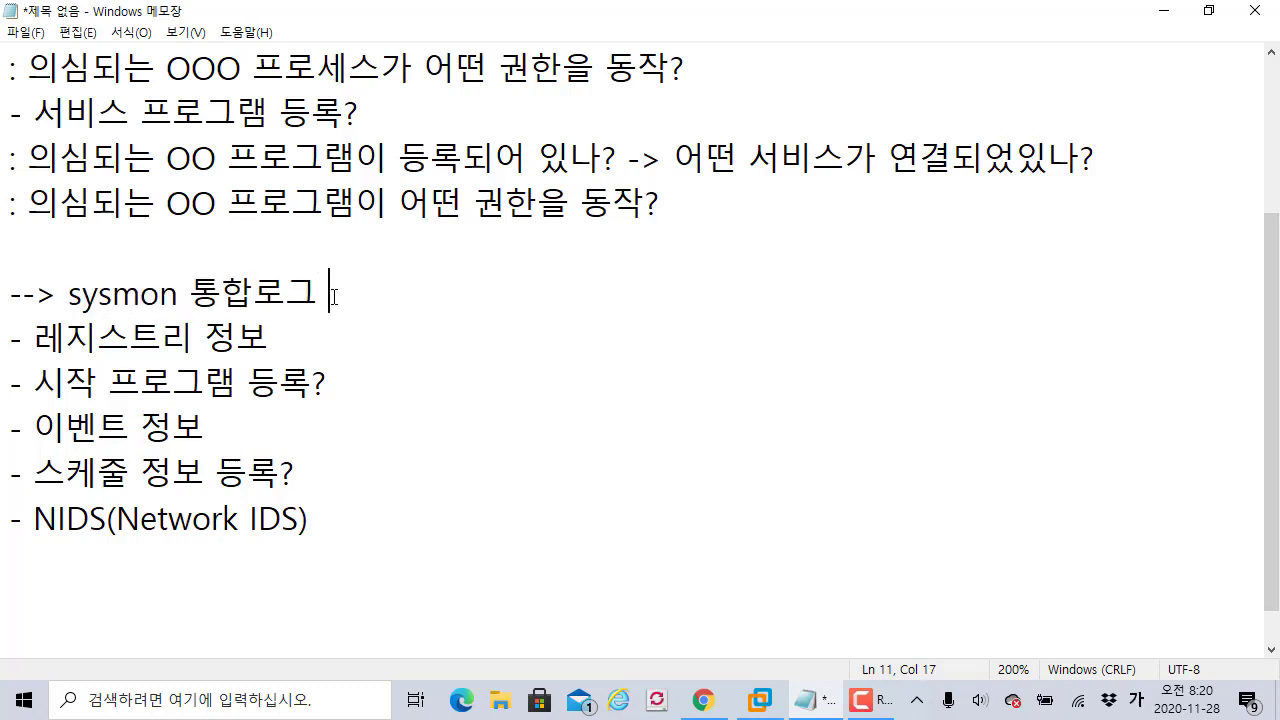
text(설치)
key(Return)
Step: Append "-> 이벤트 형식으로 저장" to the end of the sysmon line
click(626, 302)
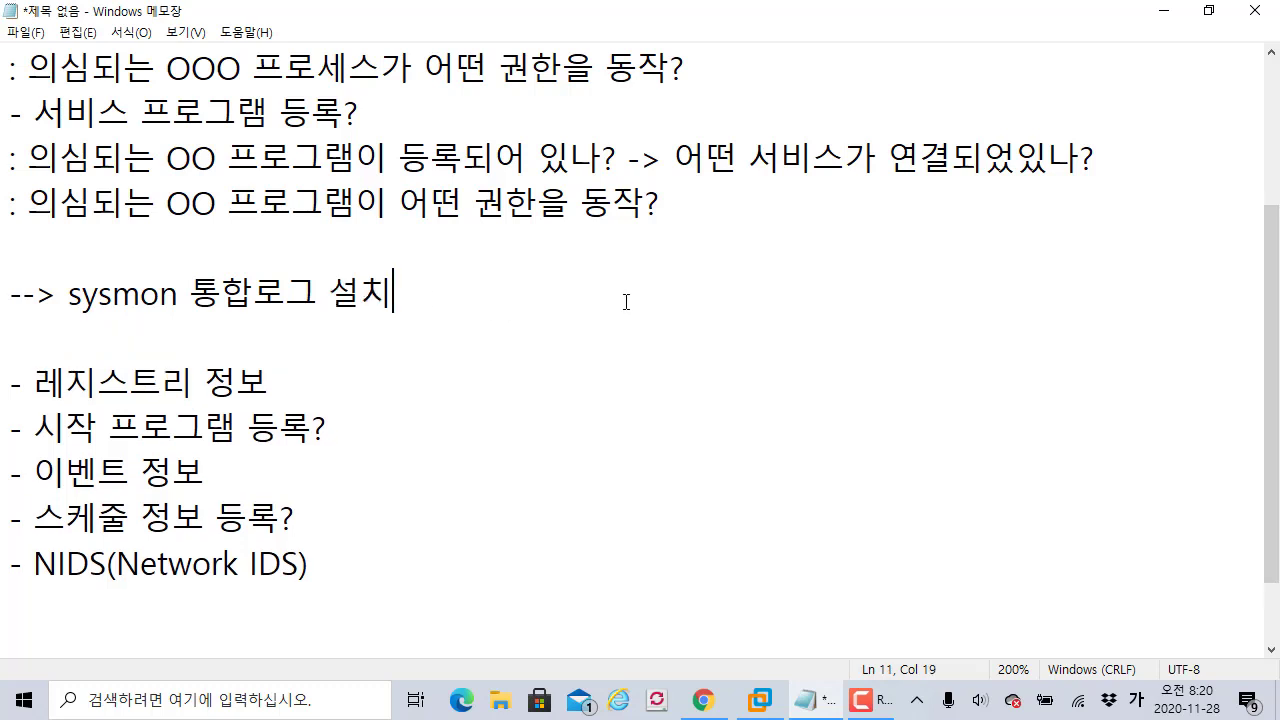
text(-)
text(> 이베트)
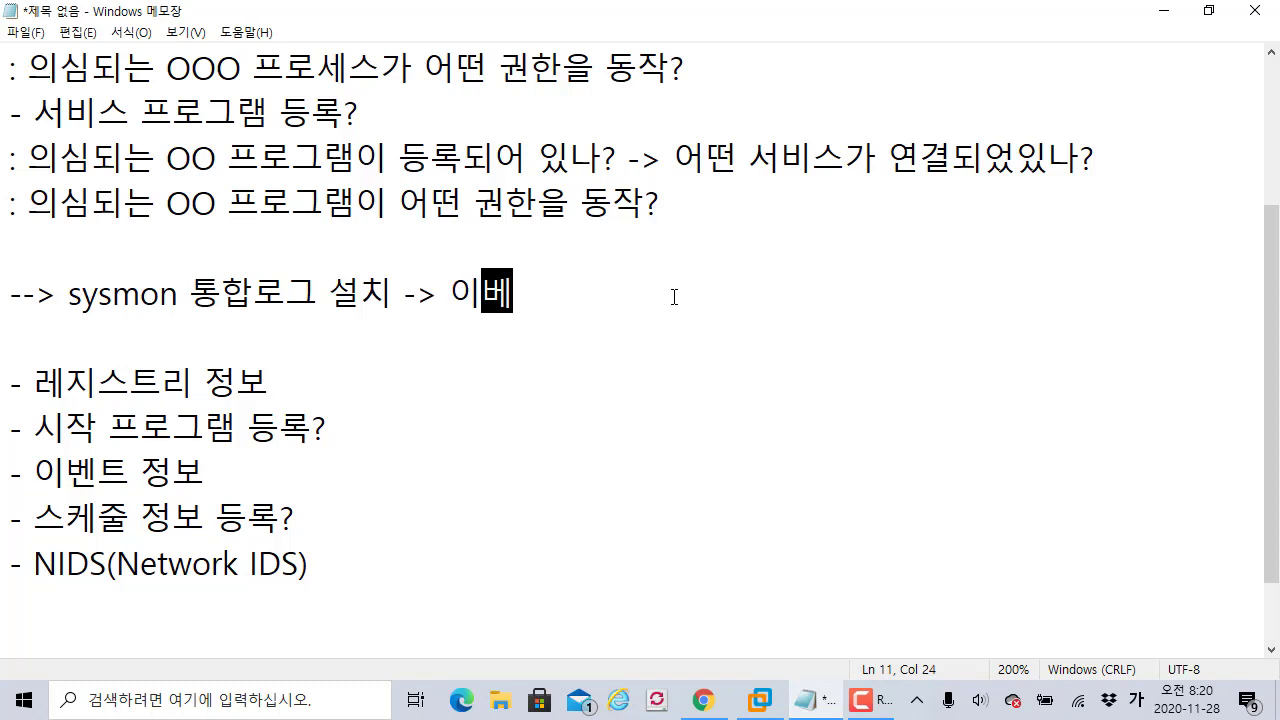
key(BackSpace)
key(BackSpace)
text(벤트 형식으로 젖)
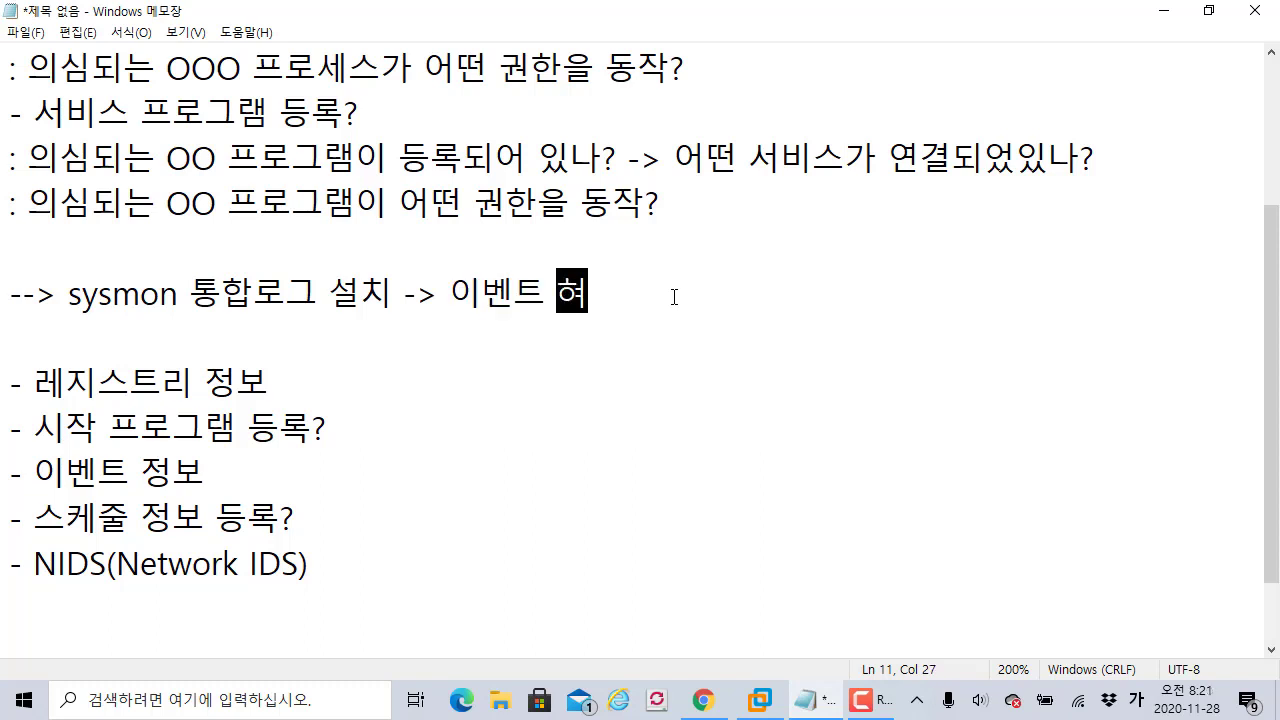
text(장)
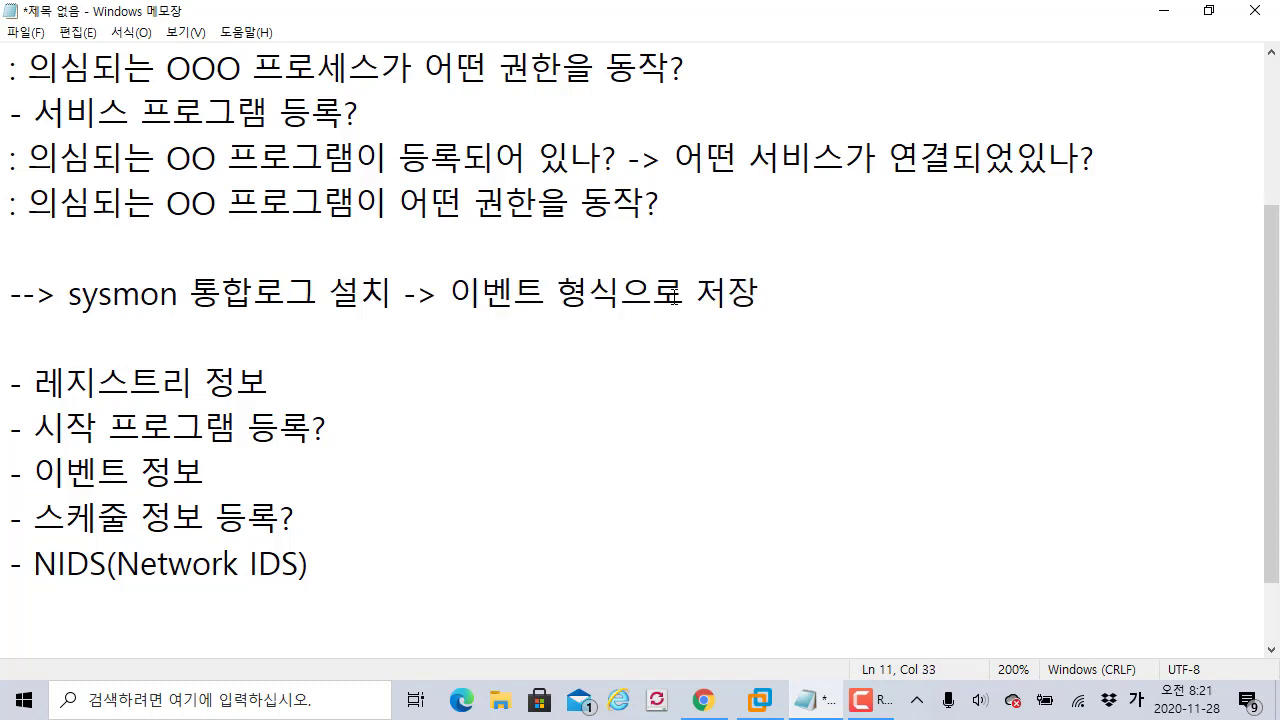
Step: Switch back to the Windows Server virtual machine showing the SysinternalsSuite folder
click(631, 371)
click(760, 700)
click(920, 291)
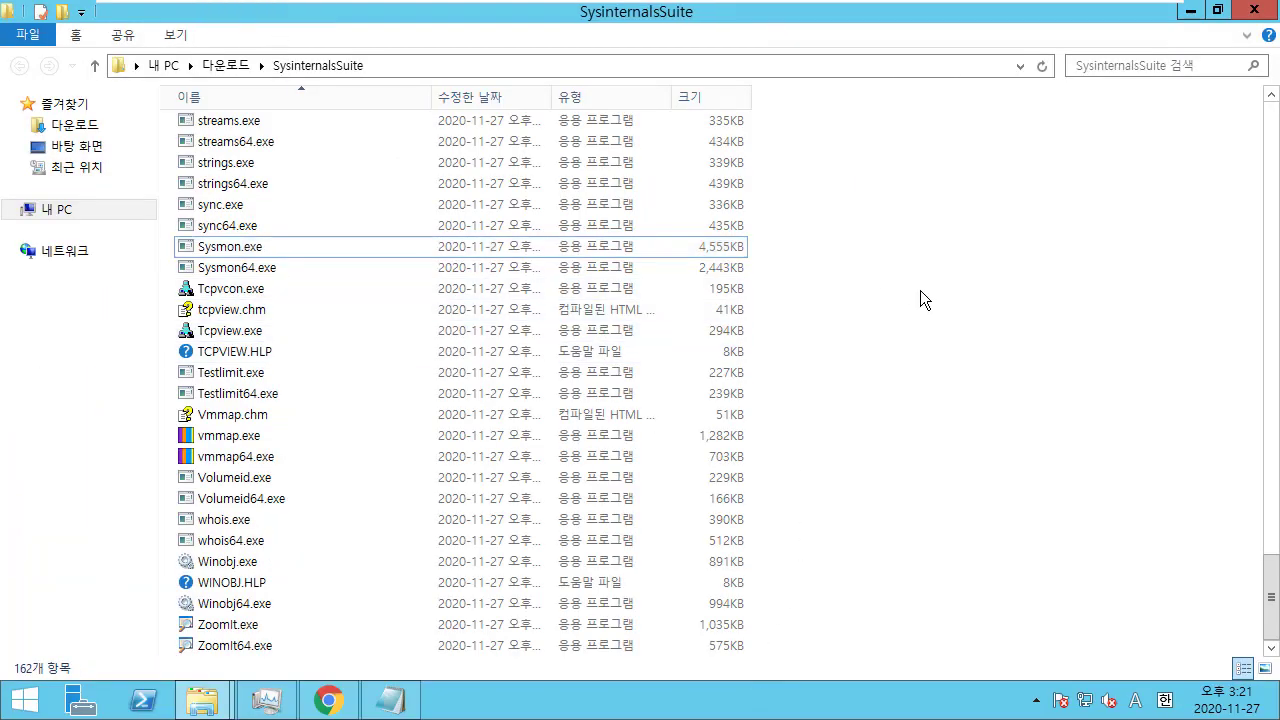
key(super)
text(ev)
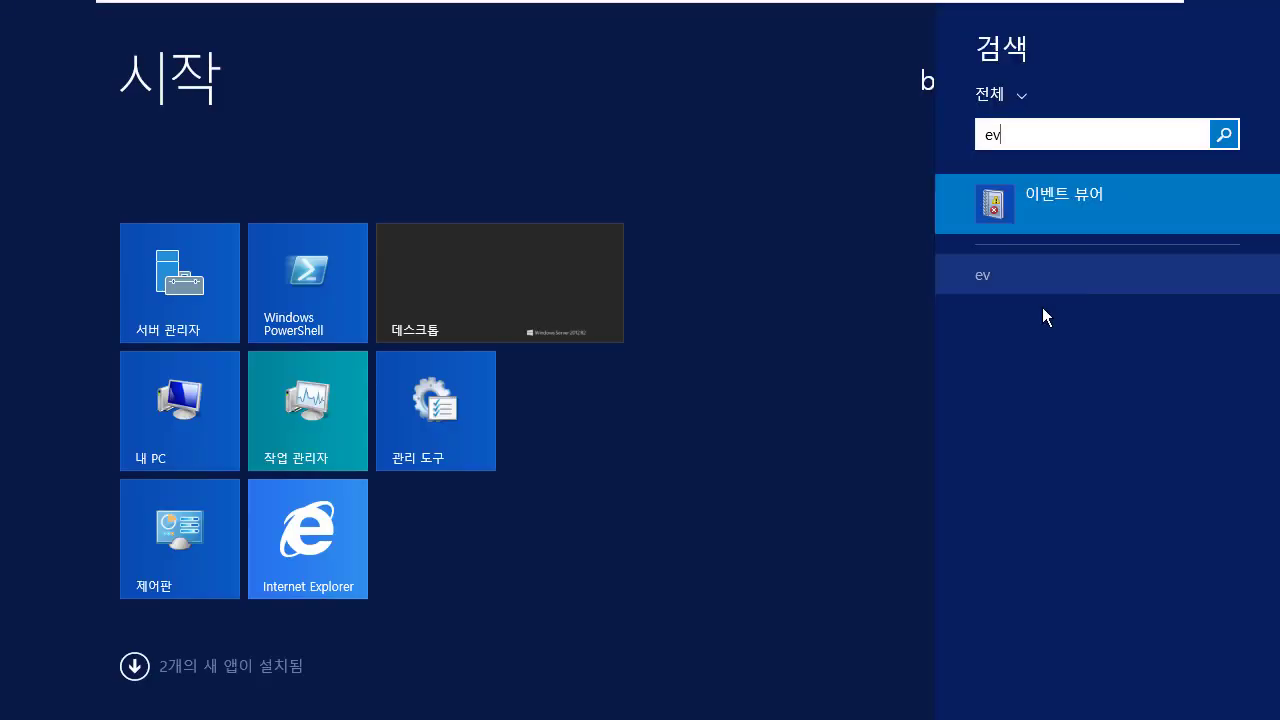
click(1061, 134)
key(BackSpace)
key(BackSpace)
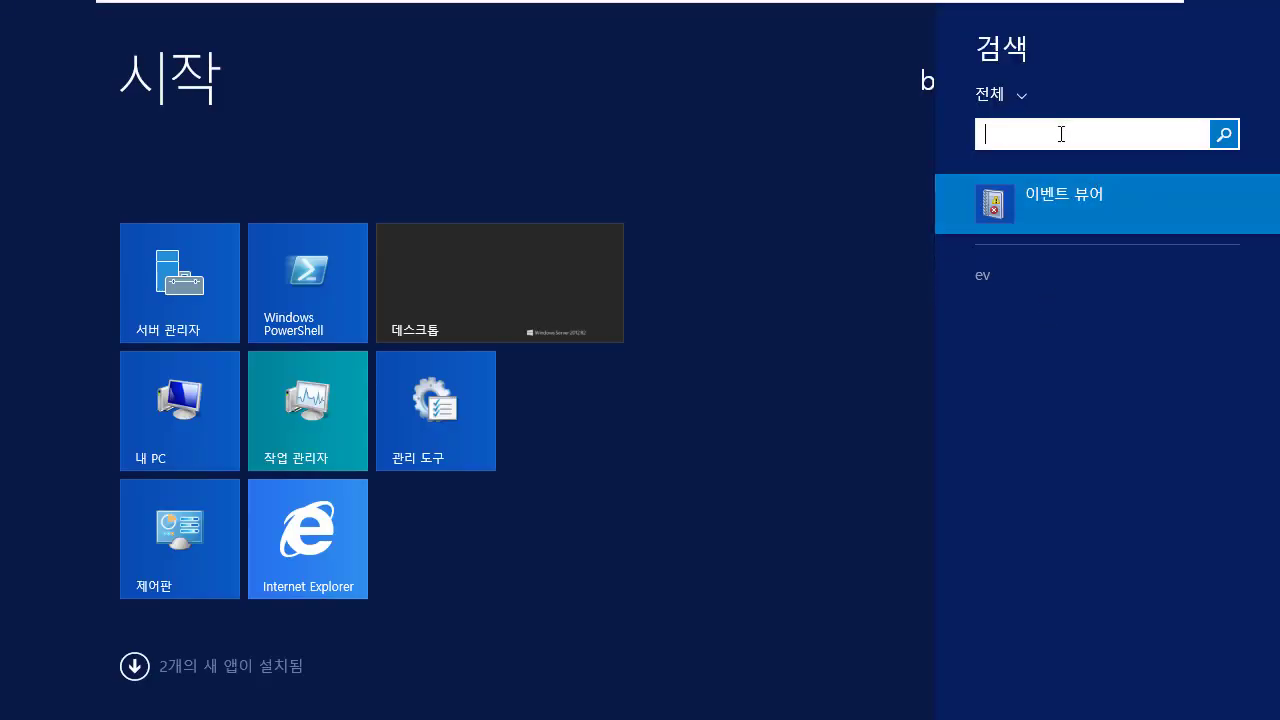
key(Escape)
key(Escape)
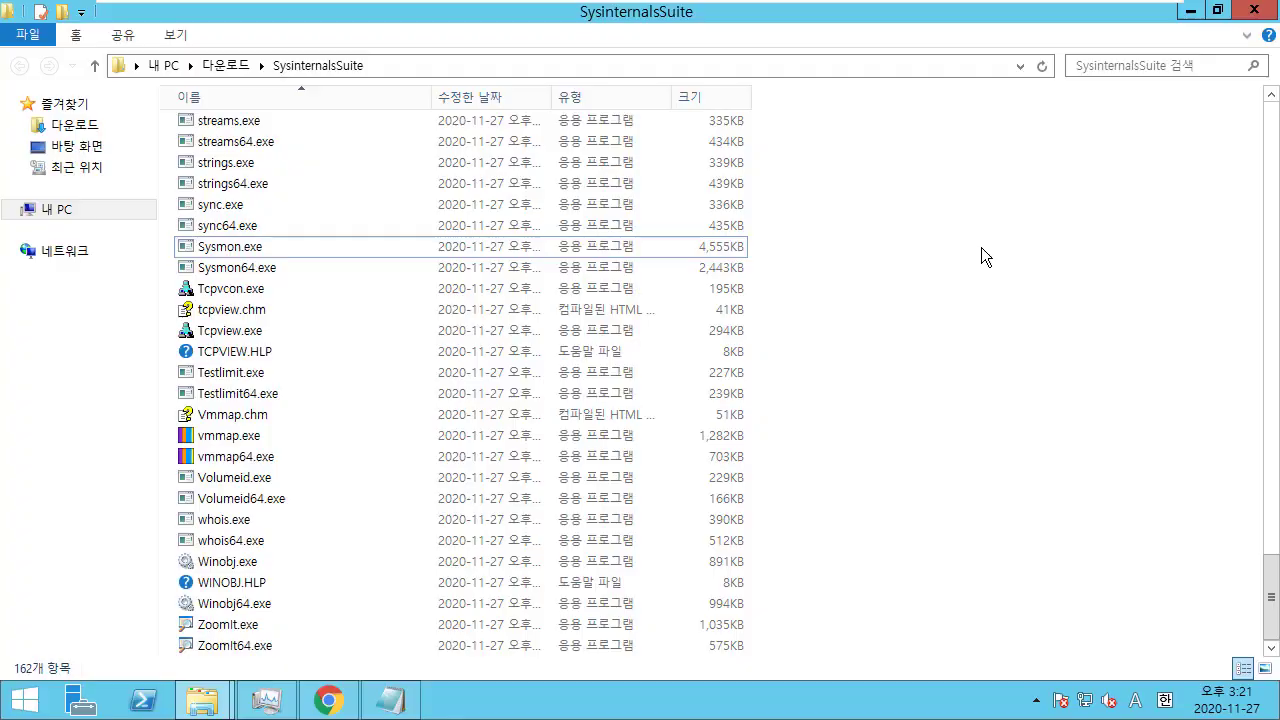
Step: Search the server's installed apps for "이벤트"
key(super)
text(dlgpo)
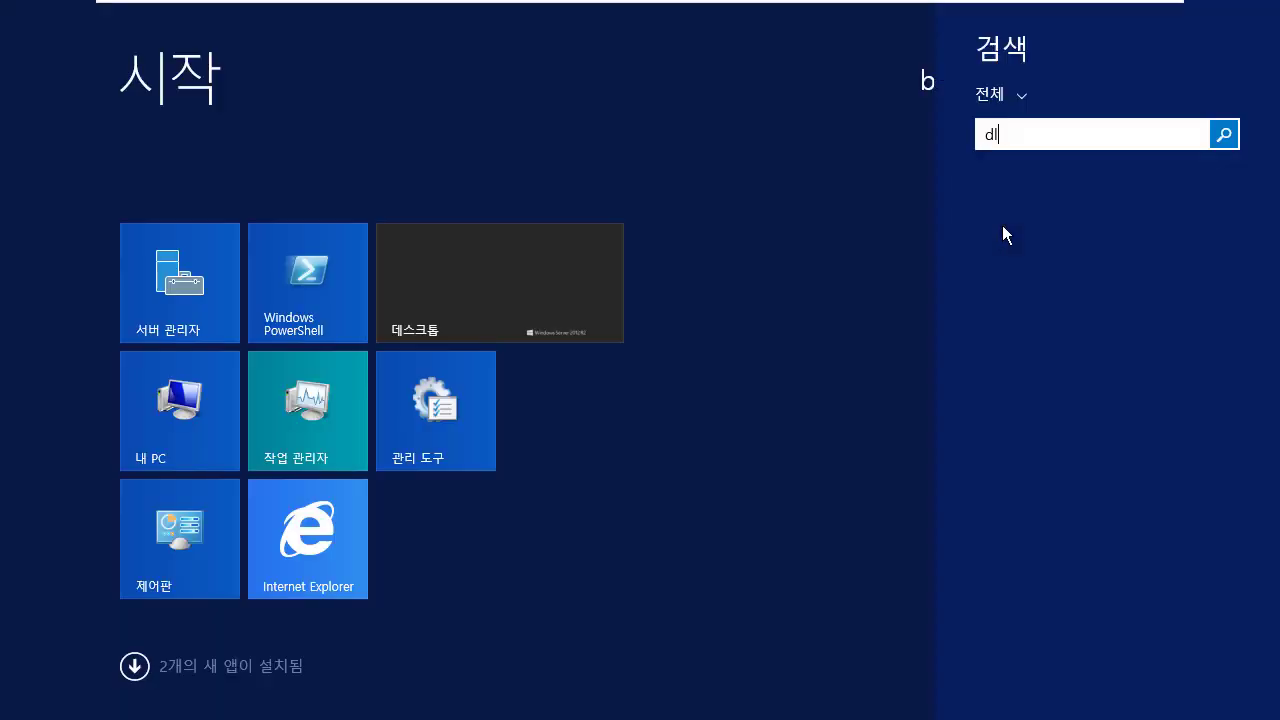
key(BackSpace)
key(BackSpace)
key(BackSpace)
key(BackSpace)
key(BackSpace)
text(이벤트)
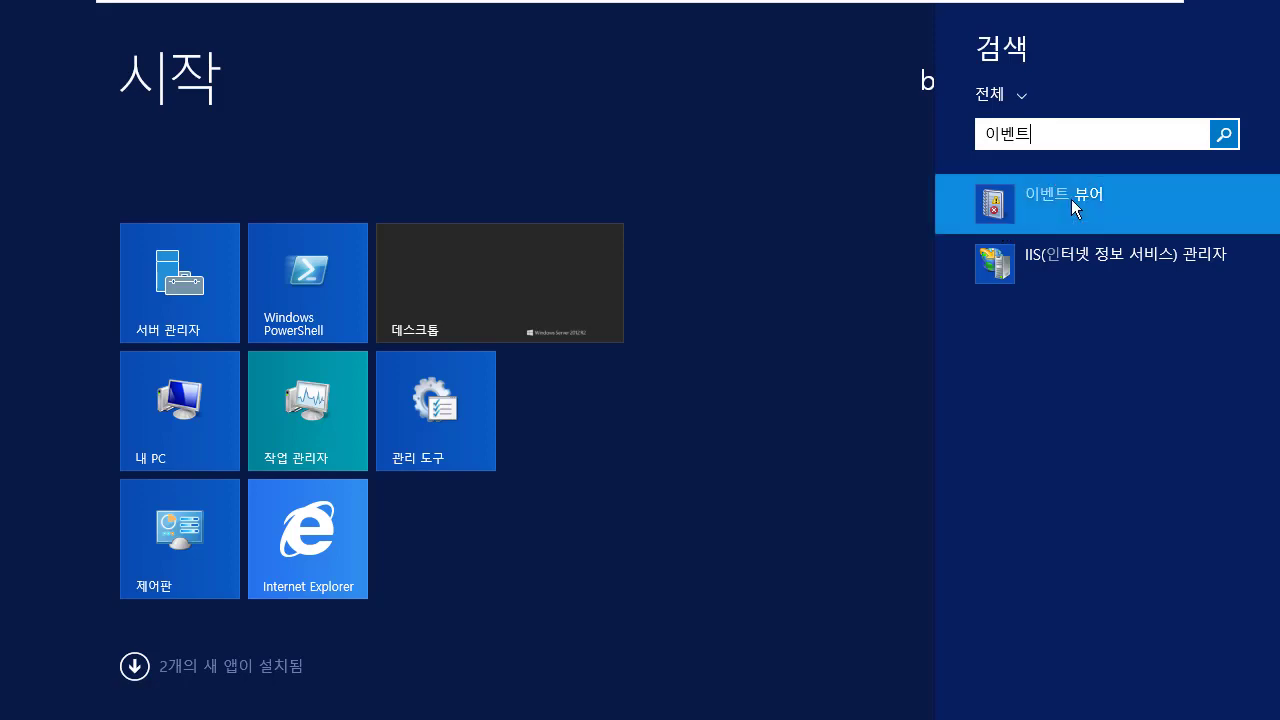
Step: Open Event Viewer (이벤트 뷰어) and display the 보안 log under Windows 로그
click(1071, 199)
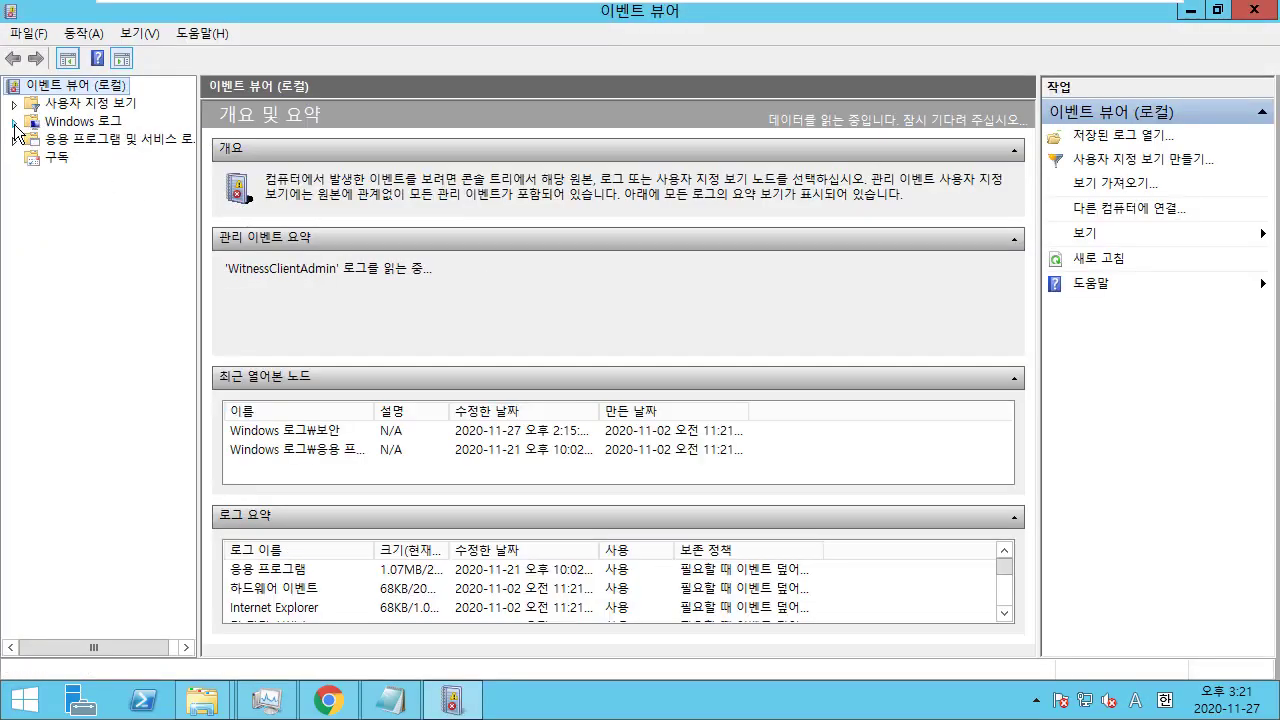
click(14, 121)
click(74, 157)
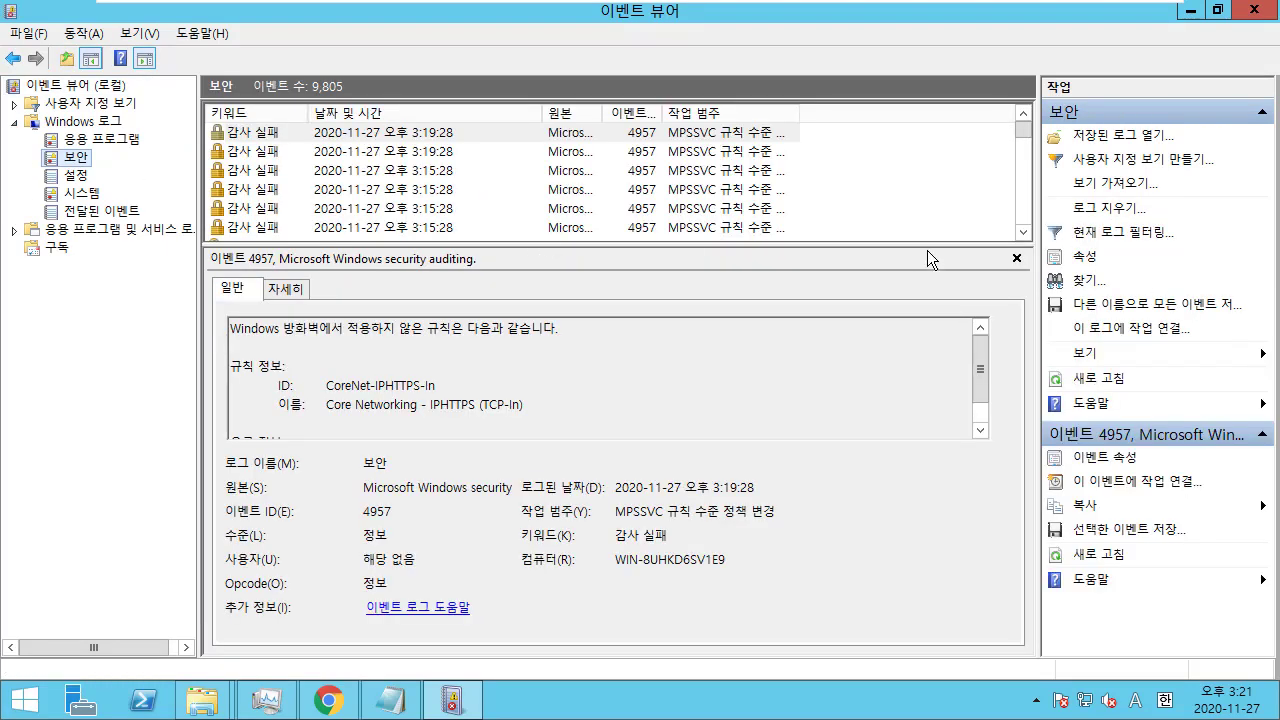
Step: Enlarge the 보안 log's event list and examine several audit failure and audit success entries
drag(926, 245, 920, 339)
click(300, 172)
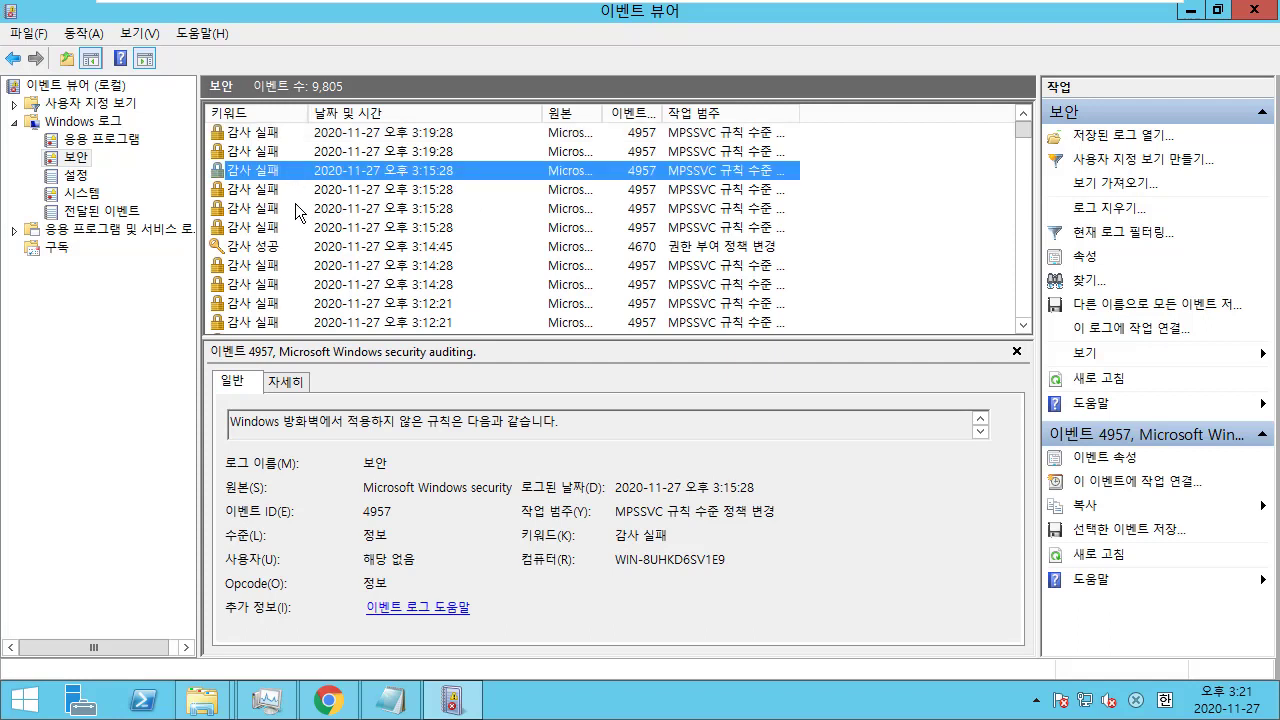
click(295, 203)
click(297, 246)
scroll(300, 260, down, 2)
click(299, 268)
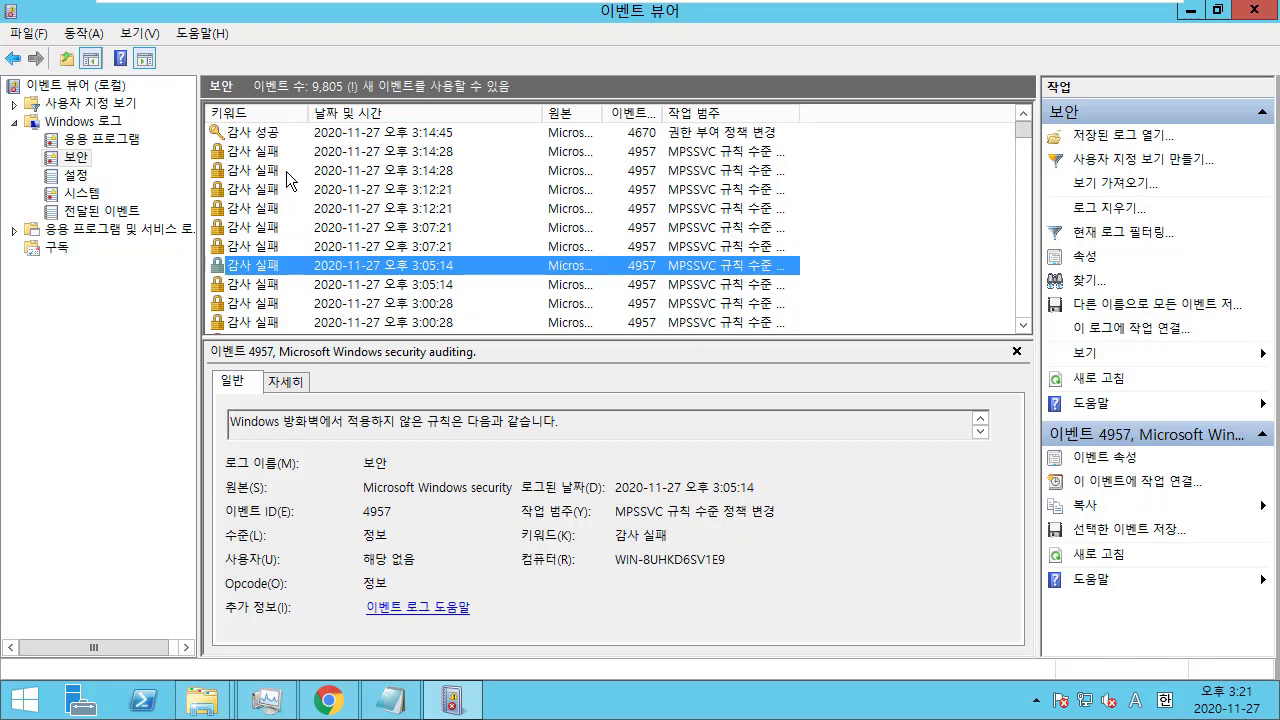
Step: Widen the log tree and expand 응용 프로그램 및 서비스 로그 > Microsoft > Windows to show its component logs
drag(199, 197, 257, 197)
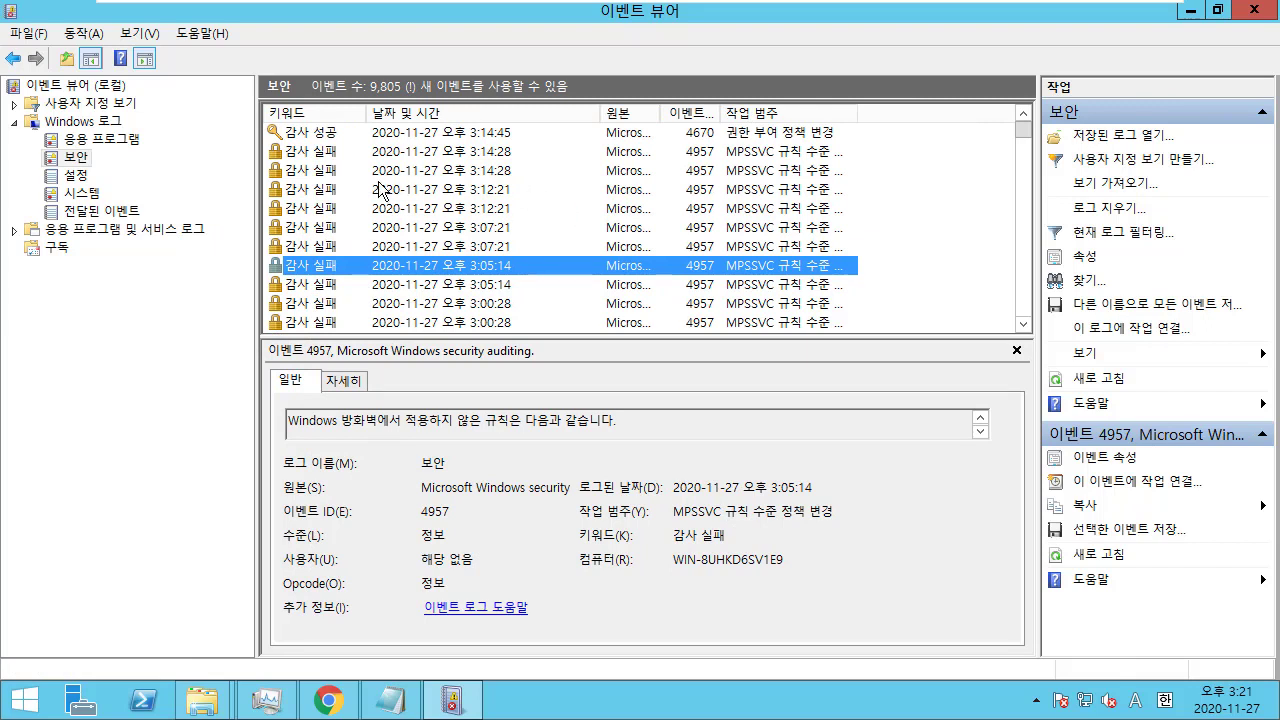
click(14, 230)
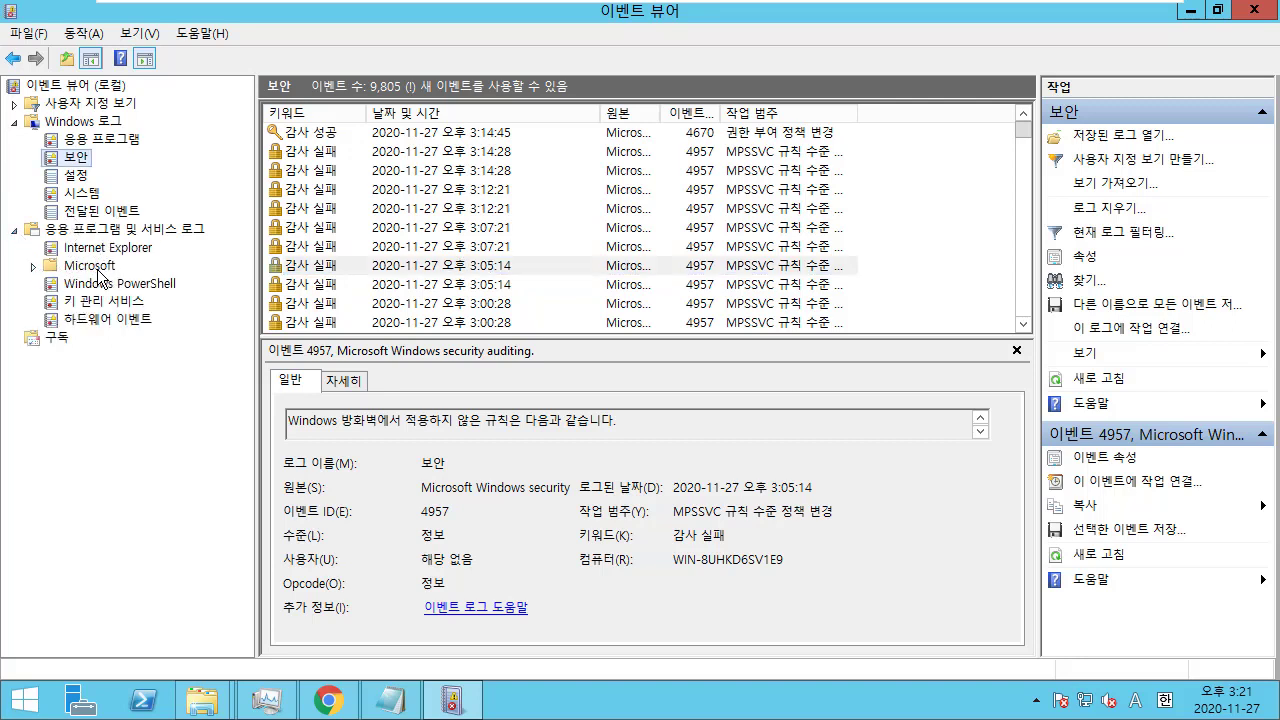
click(34, 268)
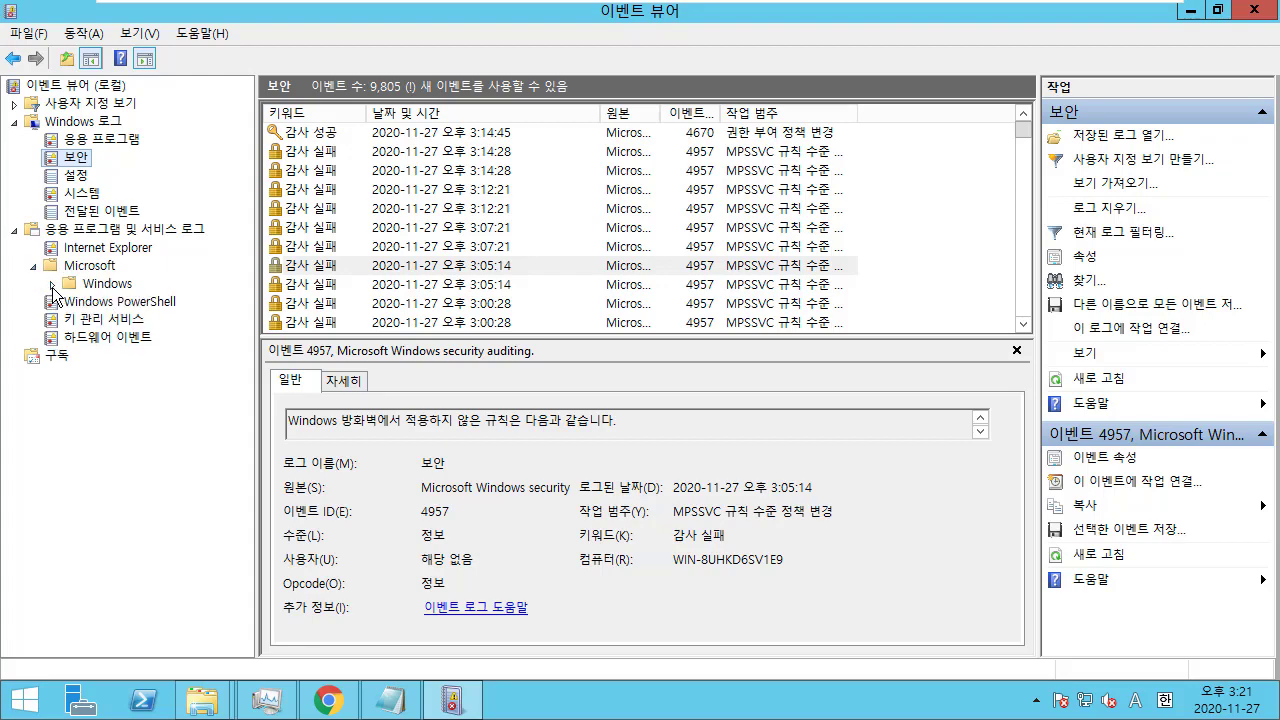
click(52, 284)
drag(245, 155, 214, 409)
scroll(220, 410, down, 7)
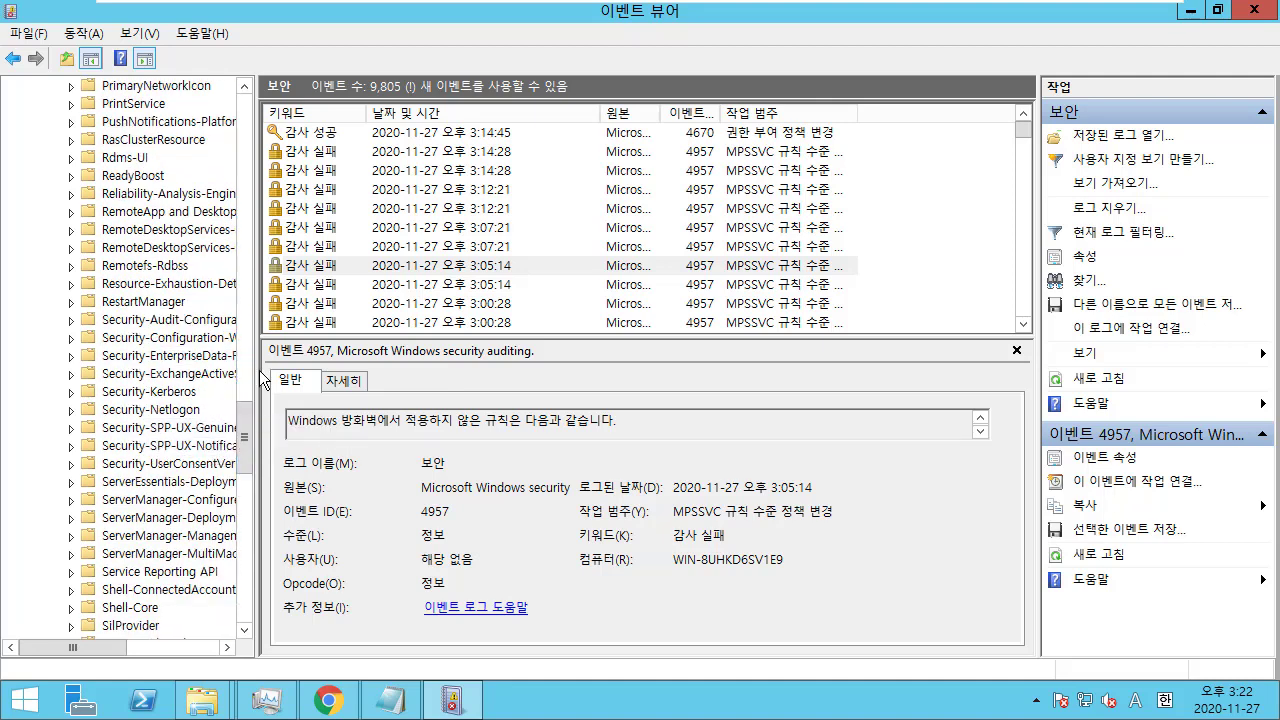
Step: Find TerminalServices-LocalSessionManager among the Windows component logs and open its Admin and Operational logs
drag(255, 366, 400, 372)
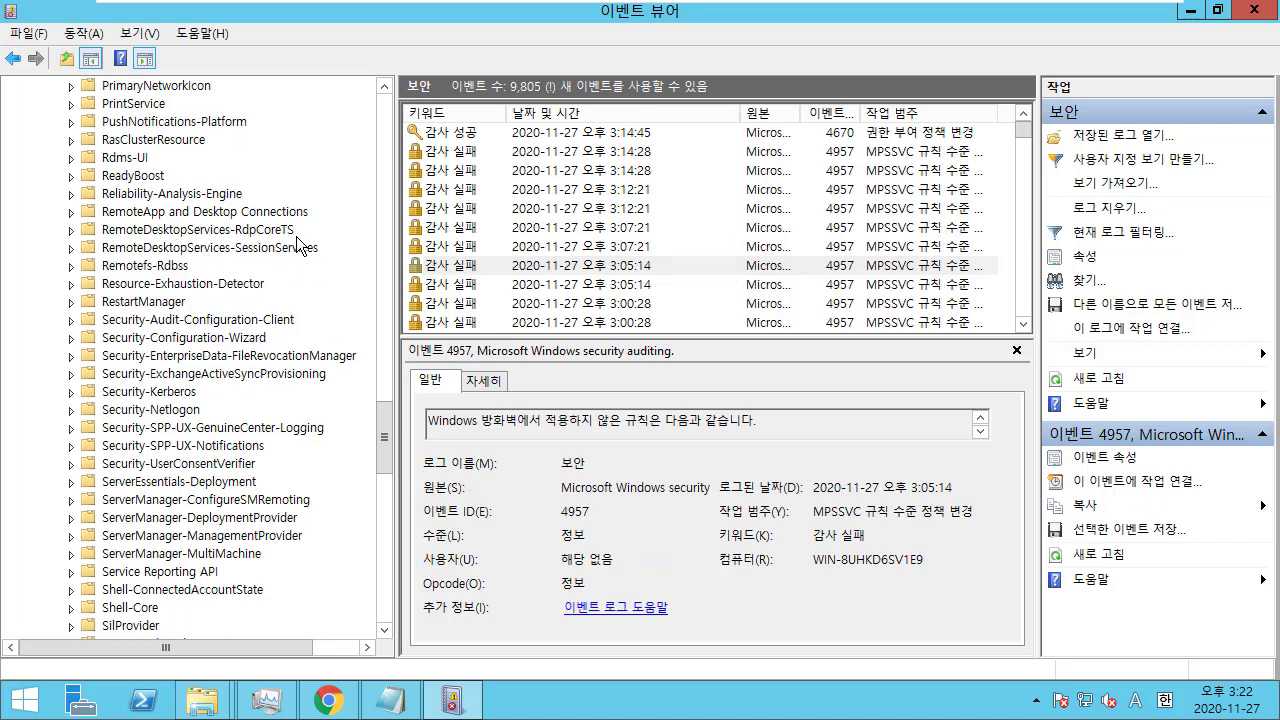
scroll(356, 410, down, 5)
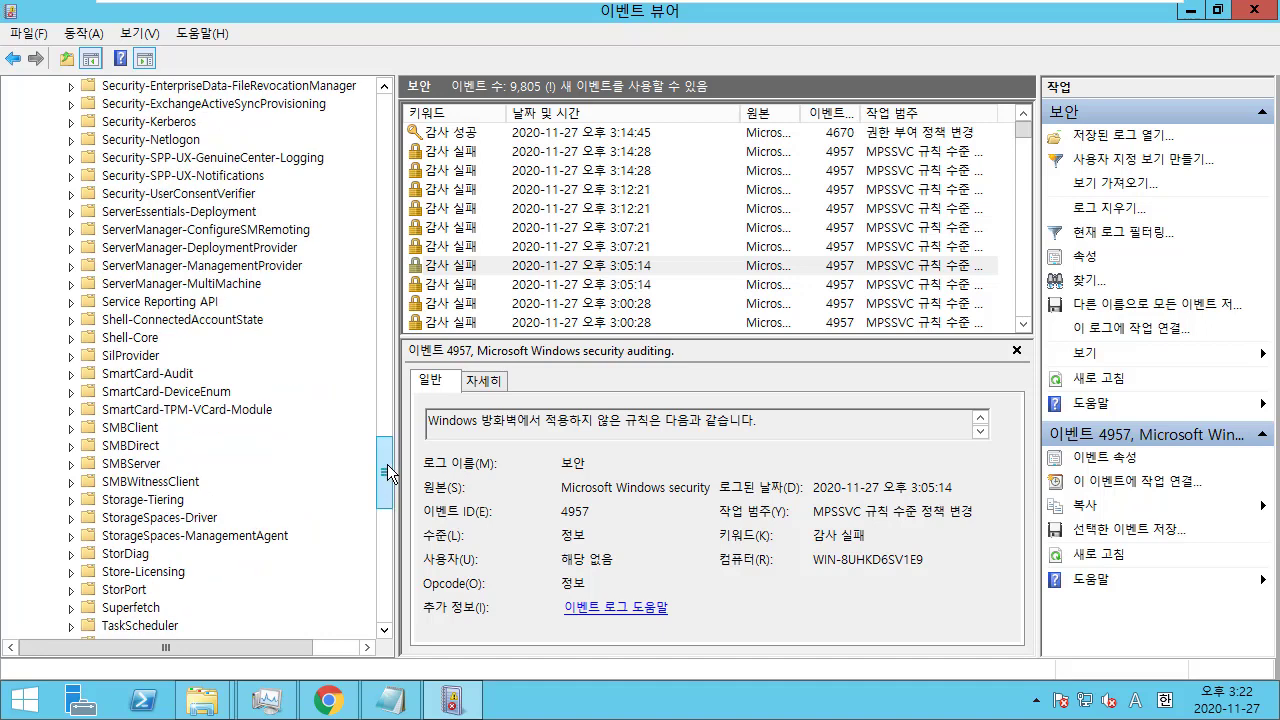
drag(387, 464, 385, 510)
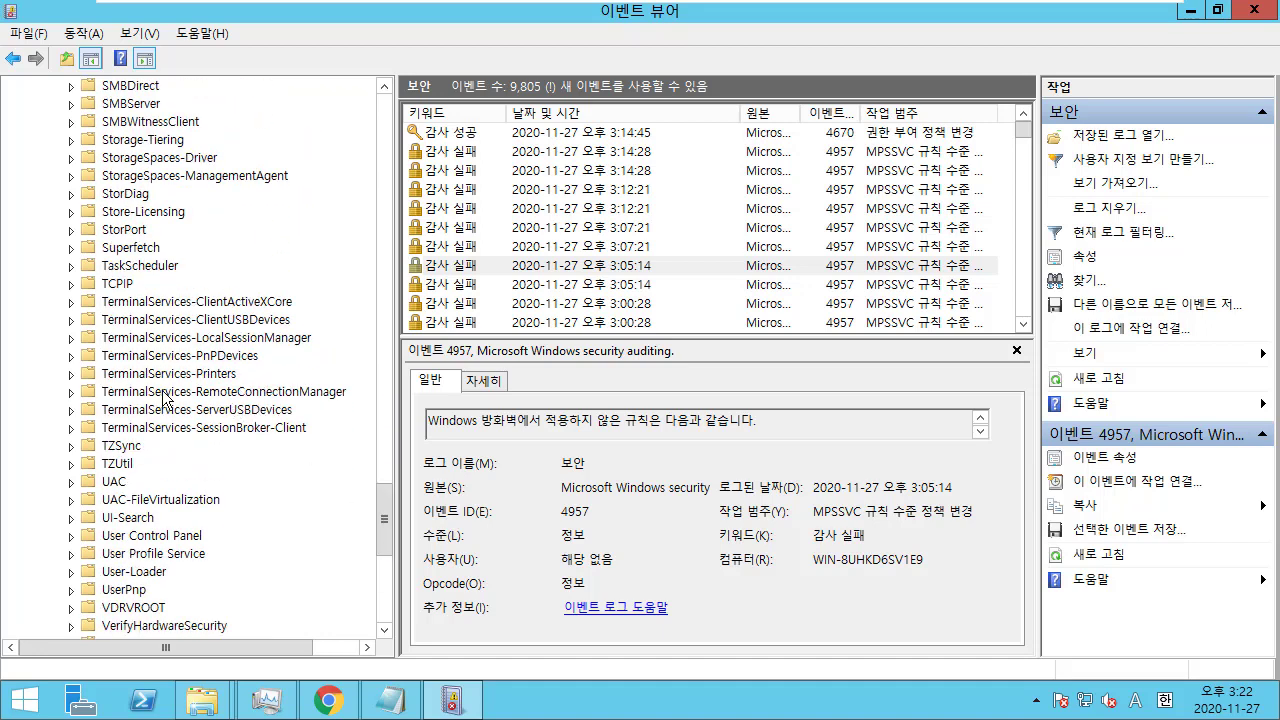
double_click(266, 338)
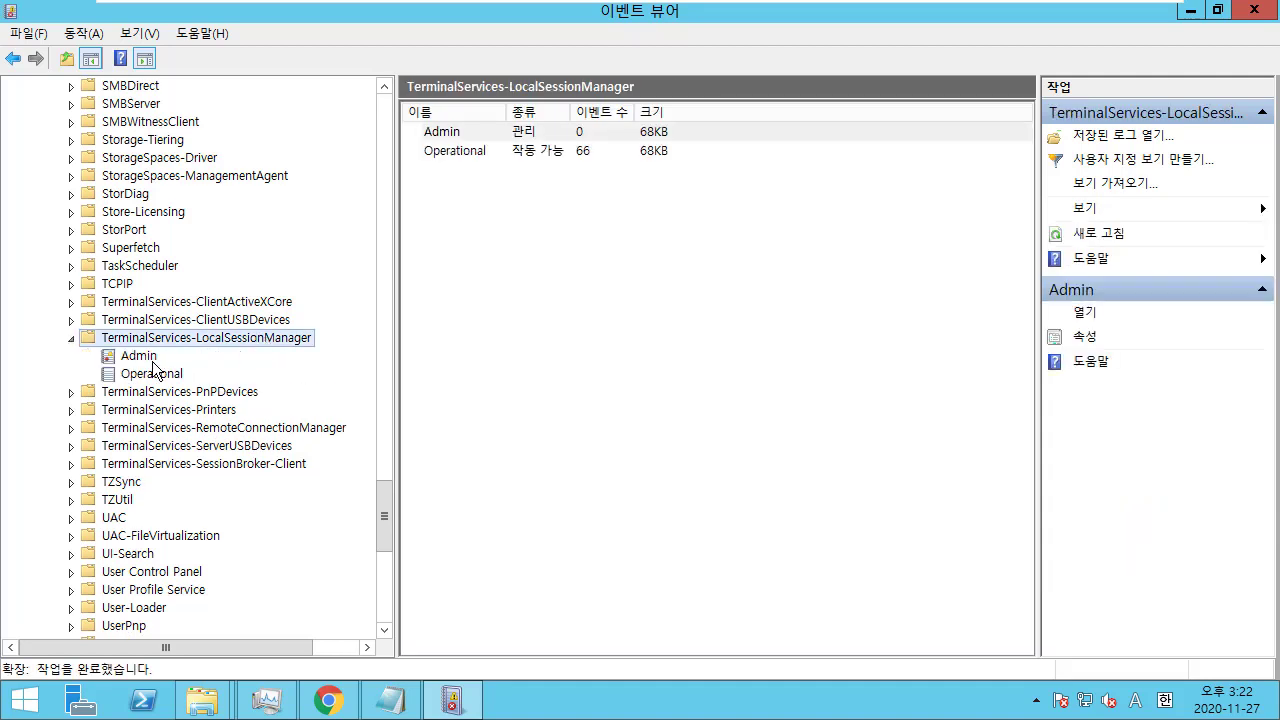
click(140, 356)
click(150, 373)
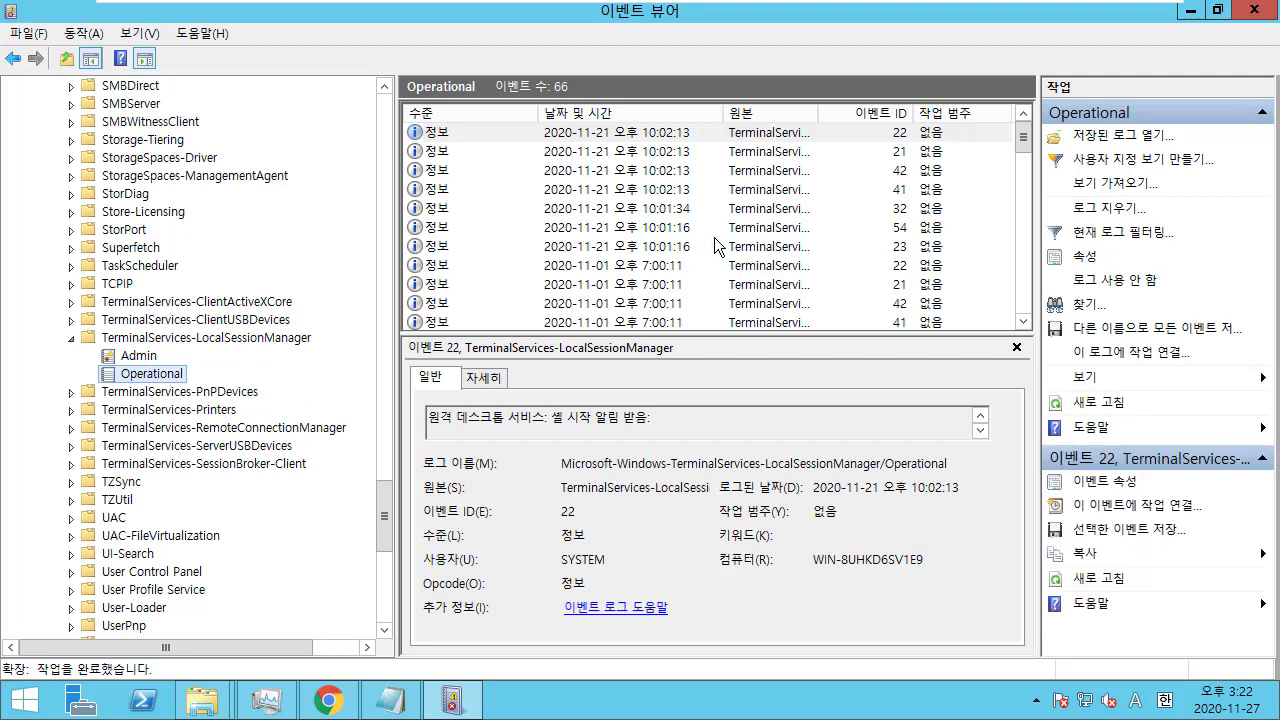
Step: Step through the newest remote session events in the Operational log, and collapse the TerminalServices-LocalSessionManager folder
click(823, 271)
key(Up)
key(Up)
key(Up)
key(Up)
key(Up)
key(Up)
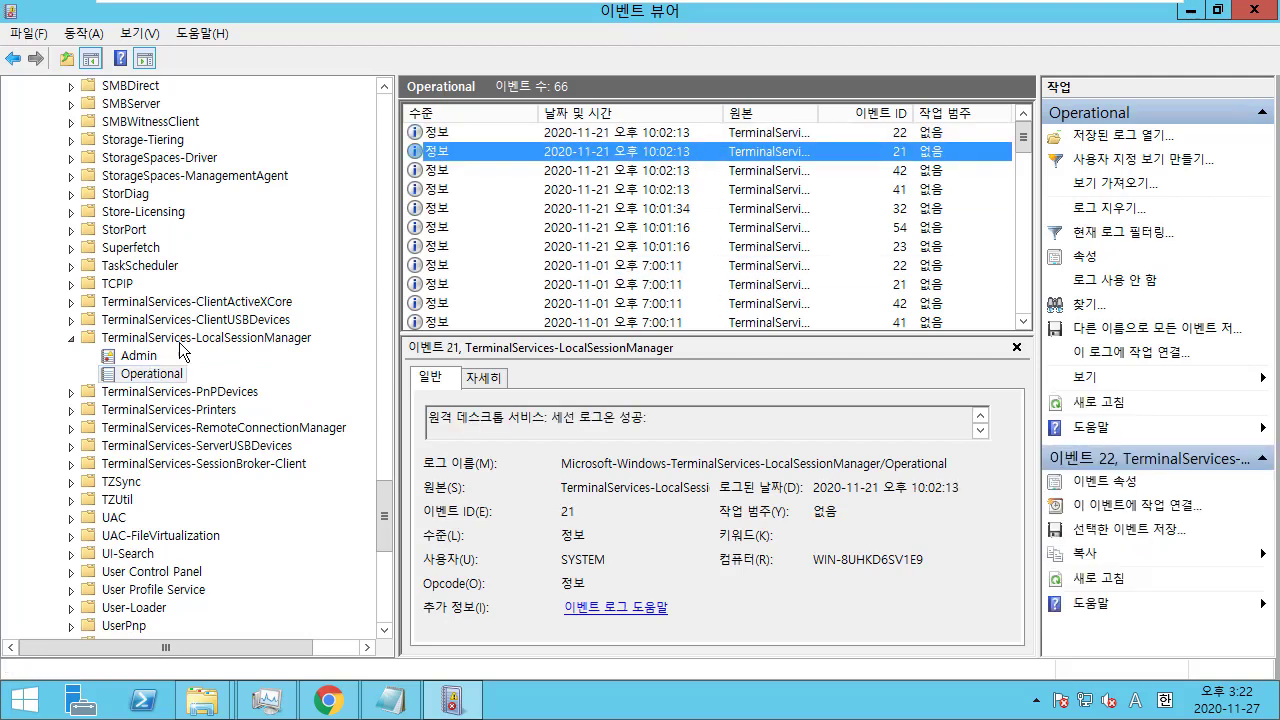
click(71, 338)
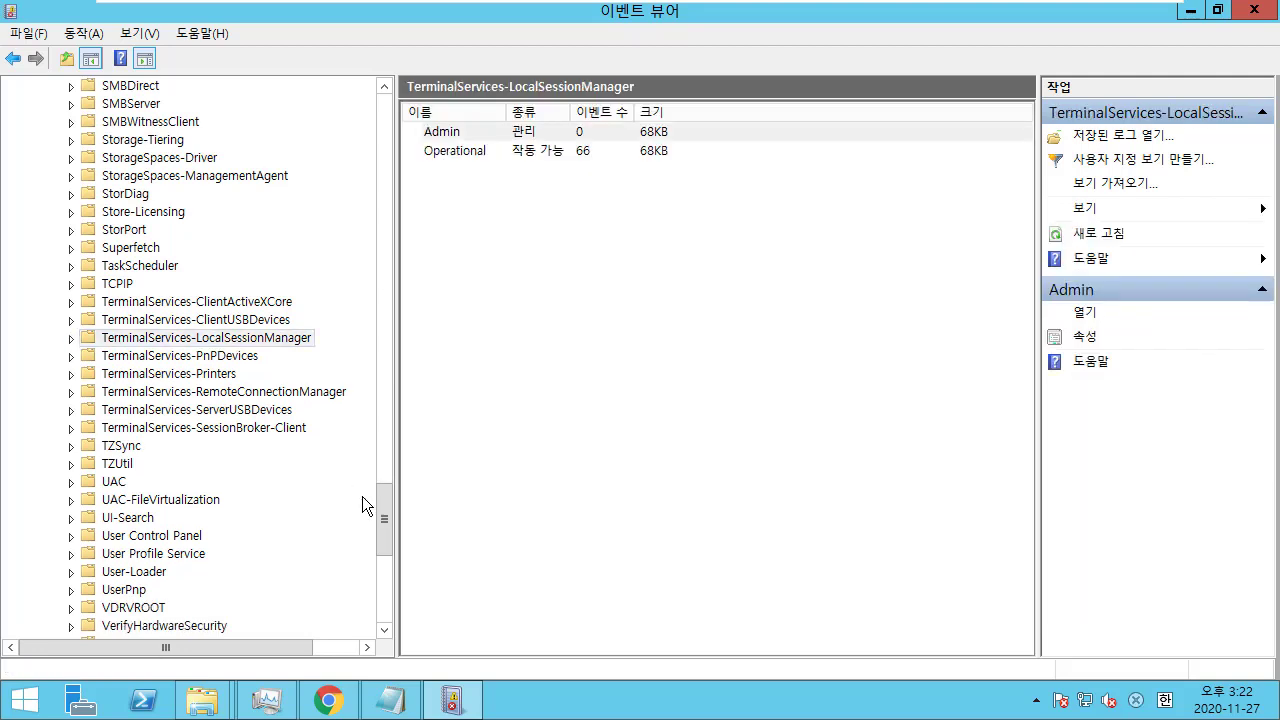
Step: Expand the Superfetch folder and check its Memory cooling operational channel log for events
scroll(379, 496, down, 5)
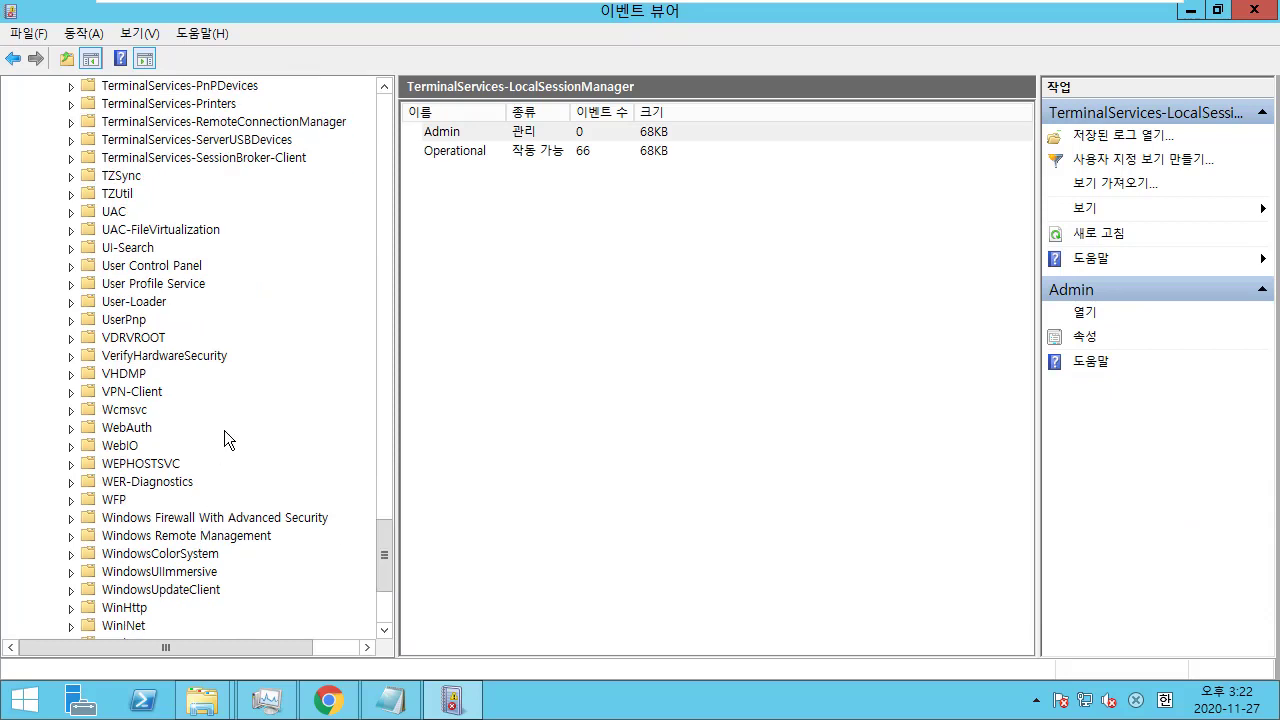
drag(379, 536, 393, 493)
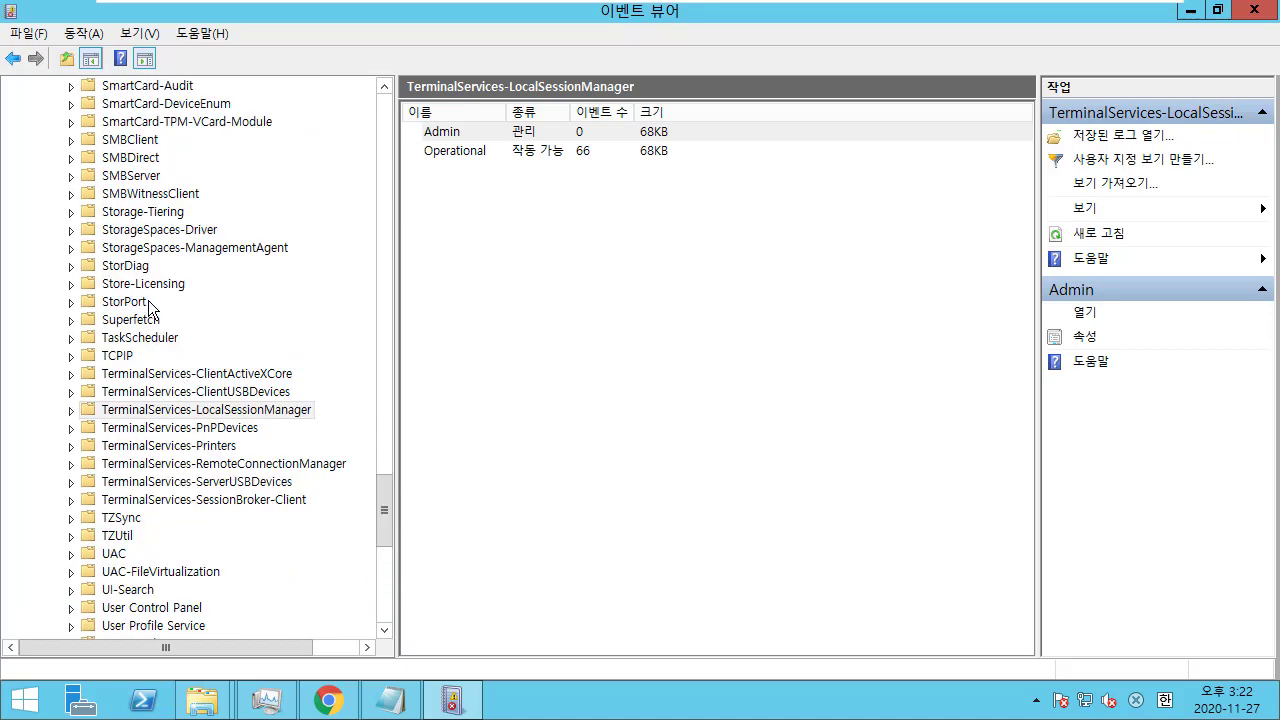
double_click(140, 322)
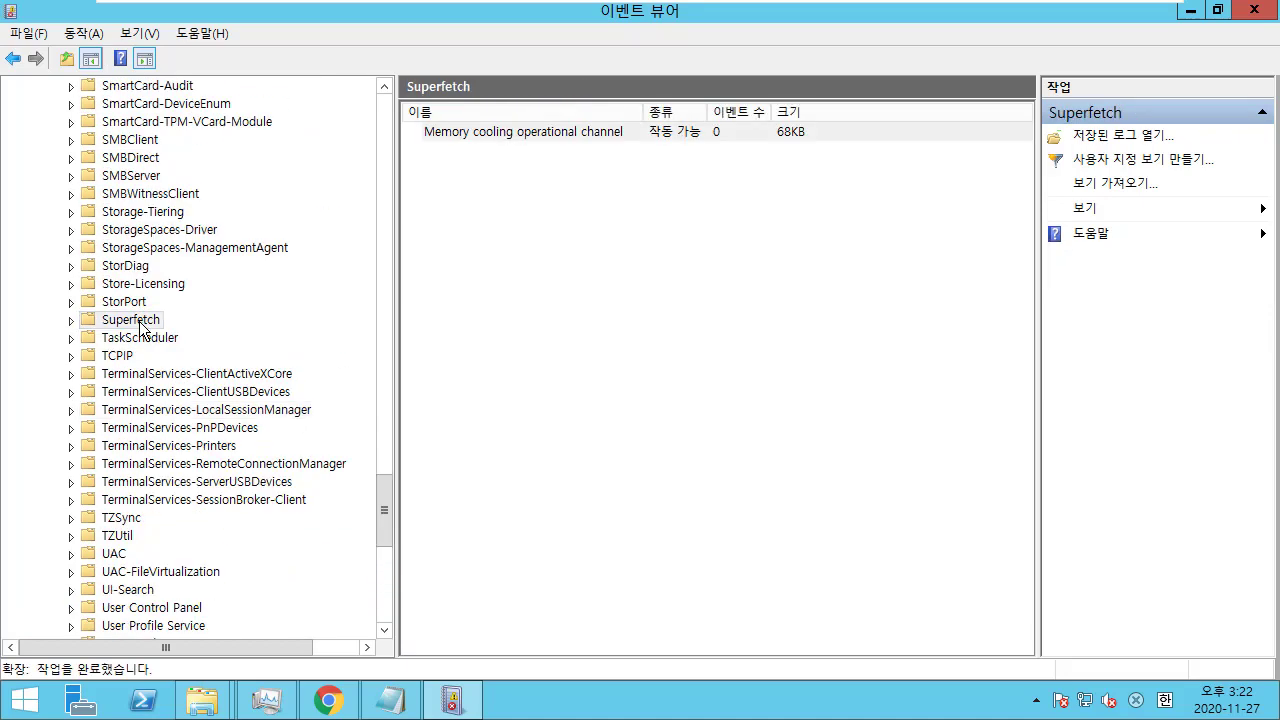
click(170, 340)
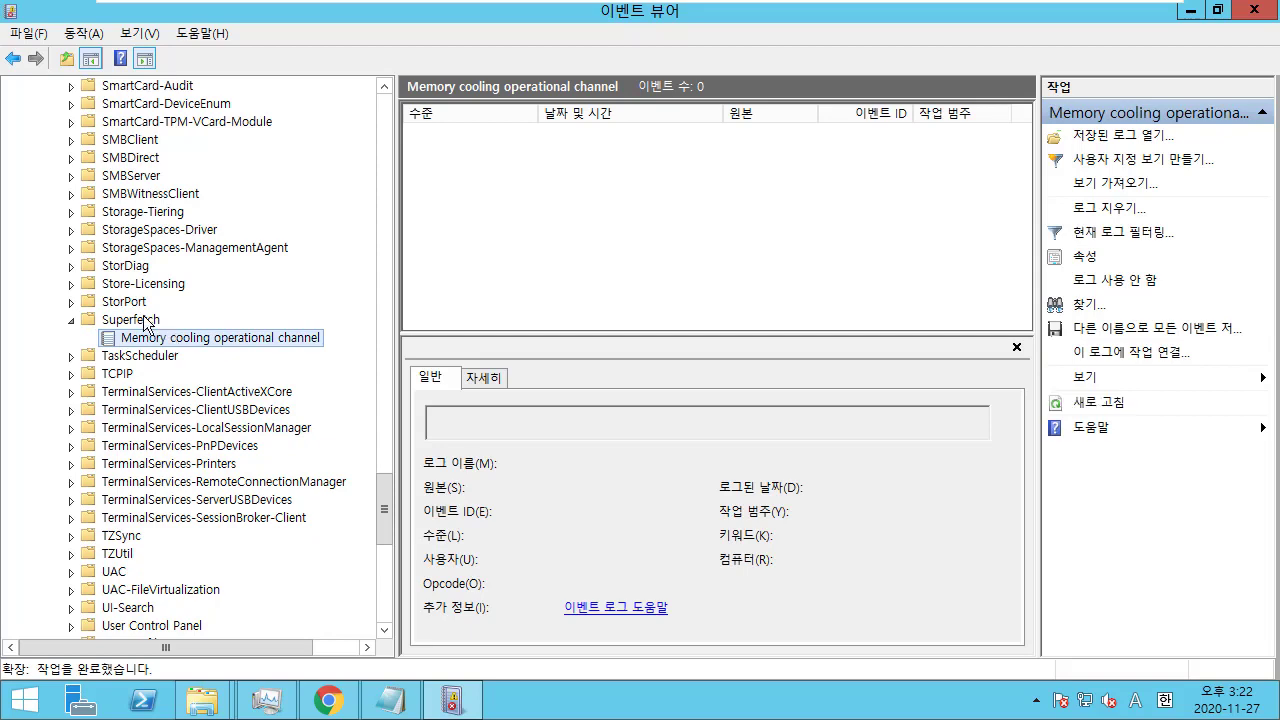
click(131, 320)
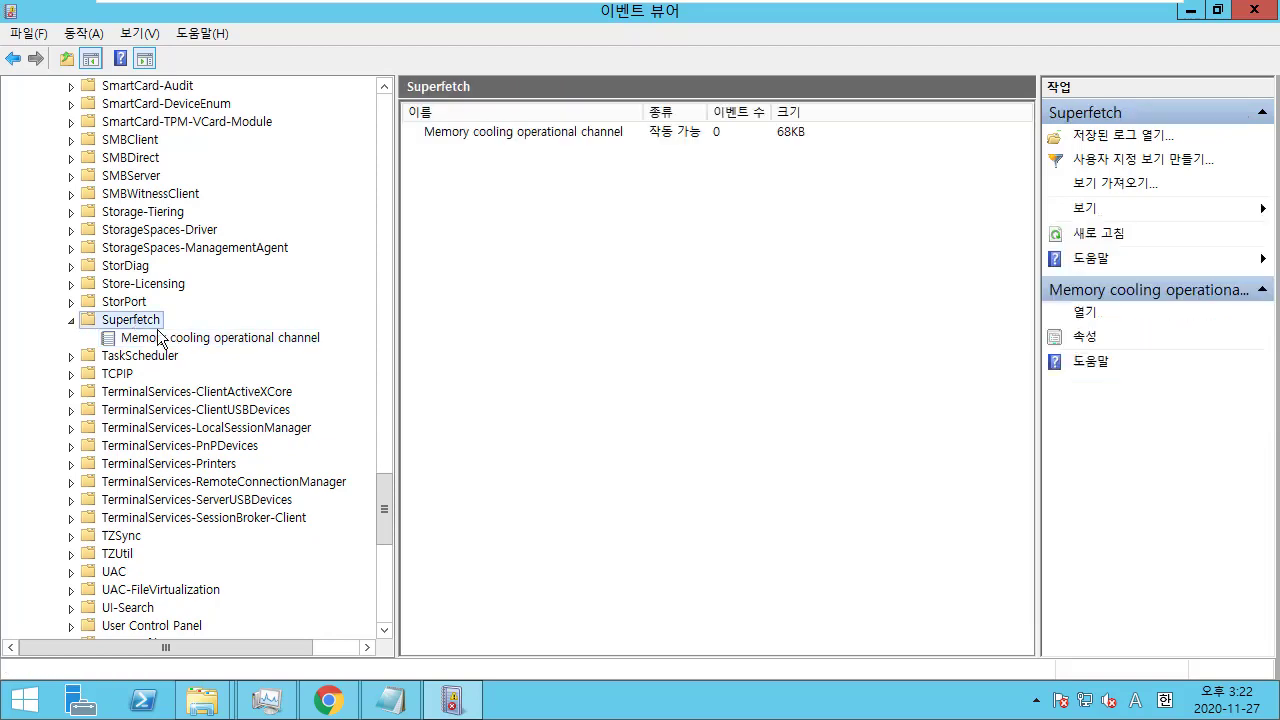
Step: Minimize Event Viewer and point out Sysmon.exe and the folder path in the SysinternalsSuite folder
click(1190, 12)
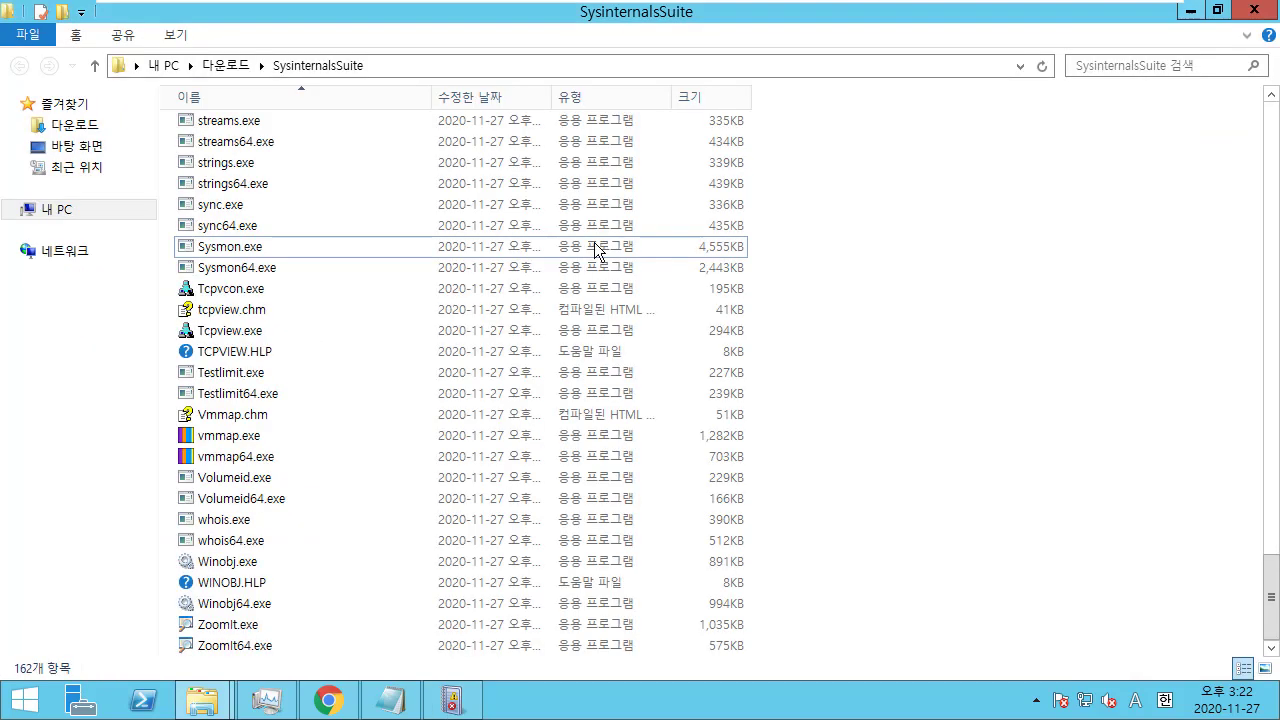
click(283, 250)
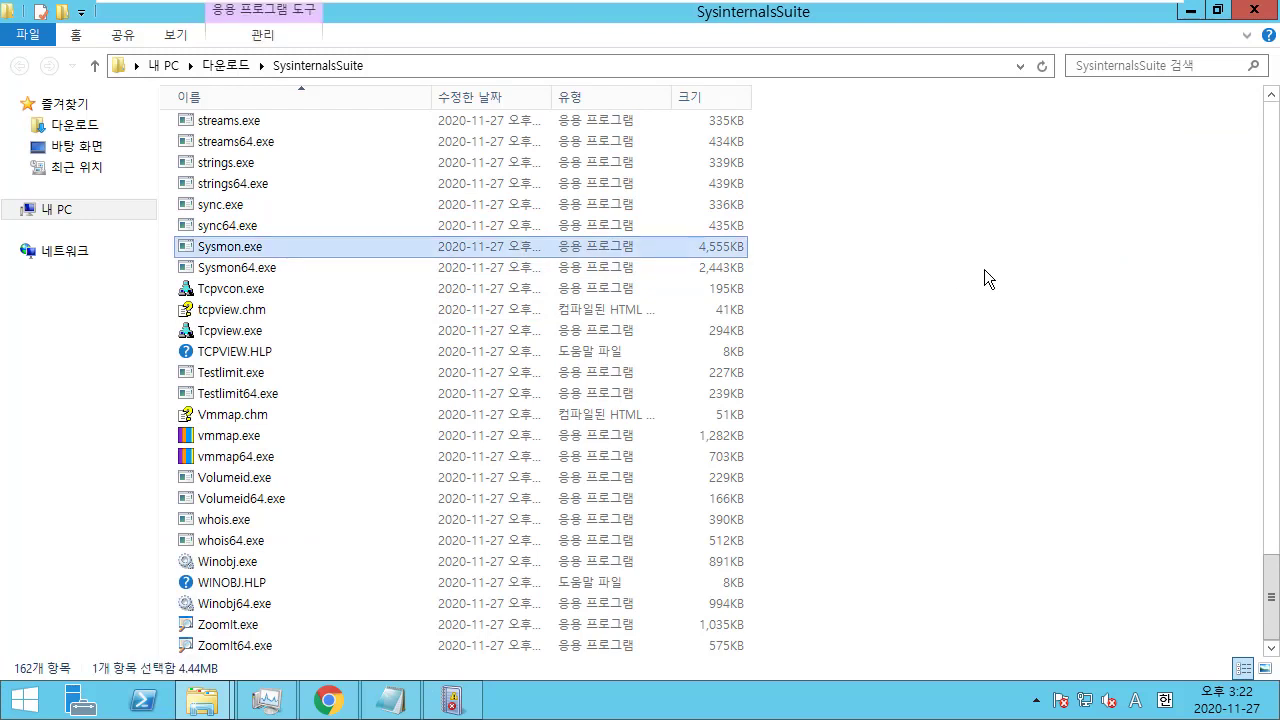
click(984, 269)
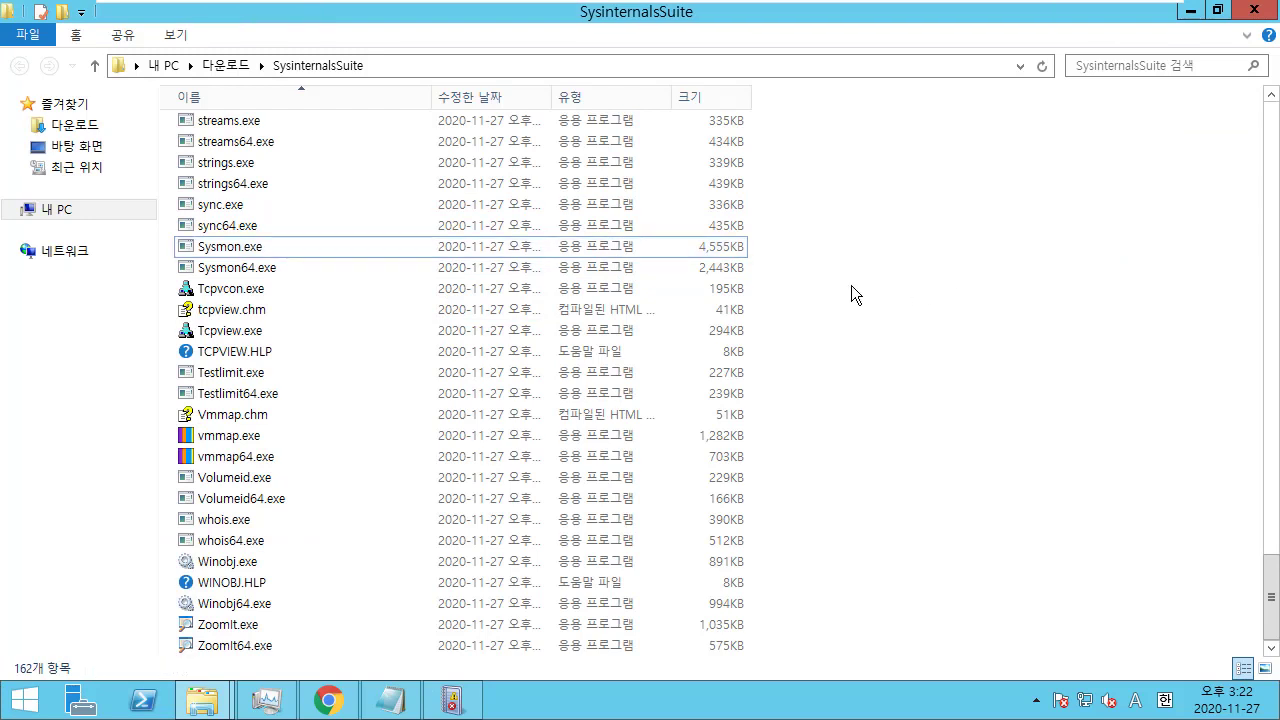
click(433, 62)
click(960, 328)
click(726, 55)
click(899, 288)
Step: Search the server's apps for "cmd" and run 명령 프롬프트 with administrator rights
key(super)
key(super)
key(super)
text(층)
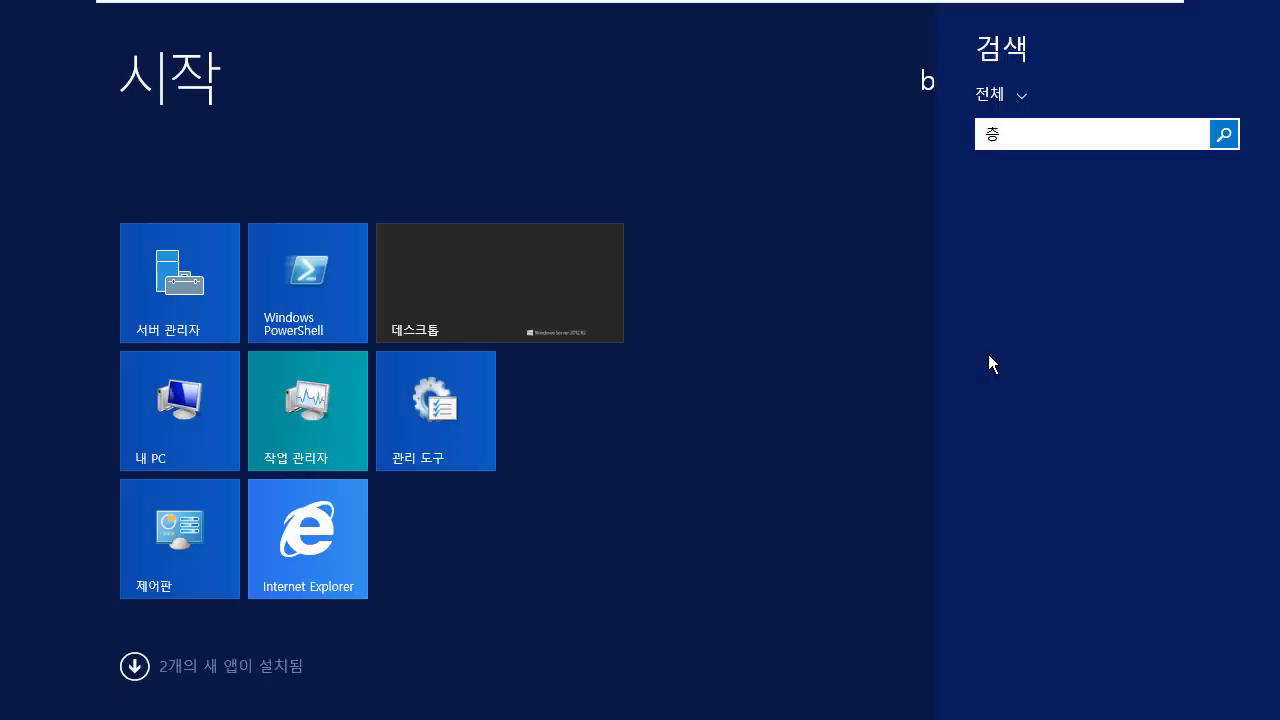
key(BackSpace)
key(BackSpace)
key(BackSpace)
key(Hangul)
text(cmd)
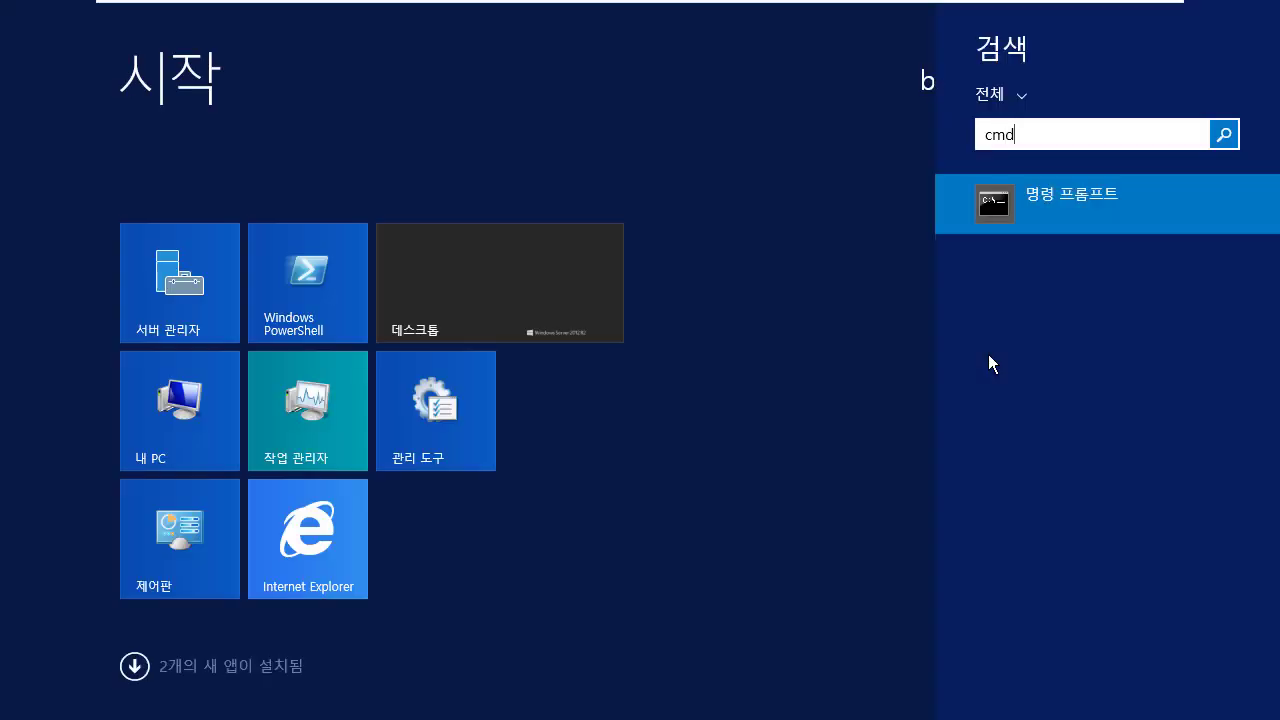
right_click(1052, 203)
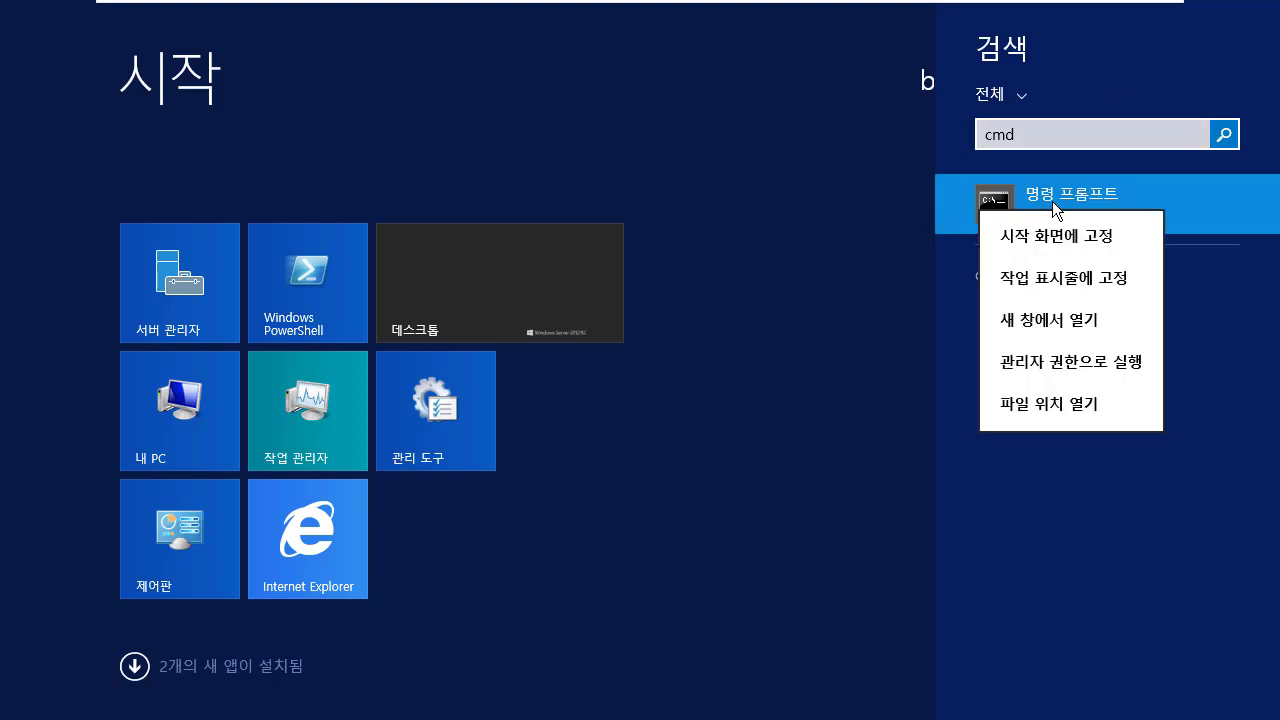
click(1082, 372)
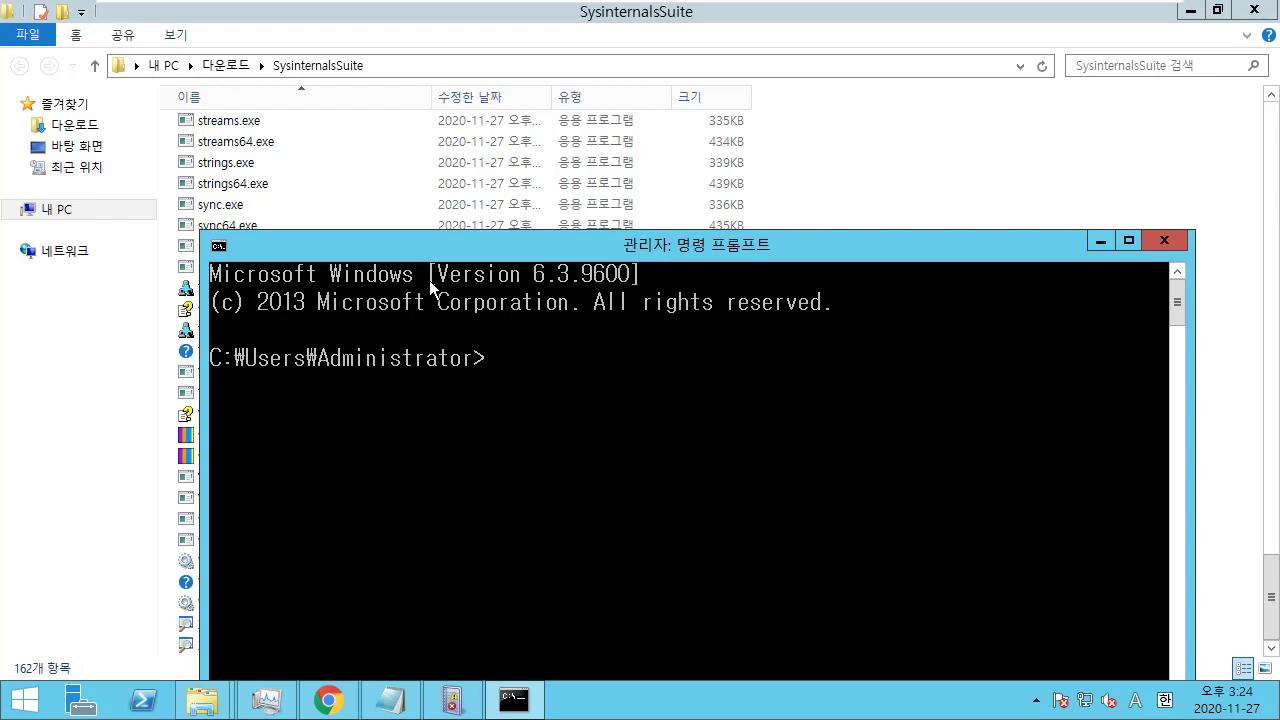
Step: Change the command prompt's directory to C:\Users\Administrator\Downloads\SysinternalsSuite by pasting the cd command
drag(466, 238, 584, 108)
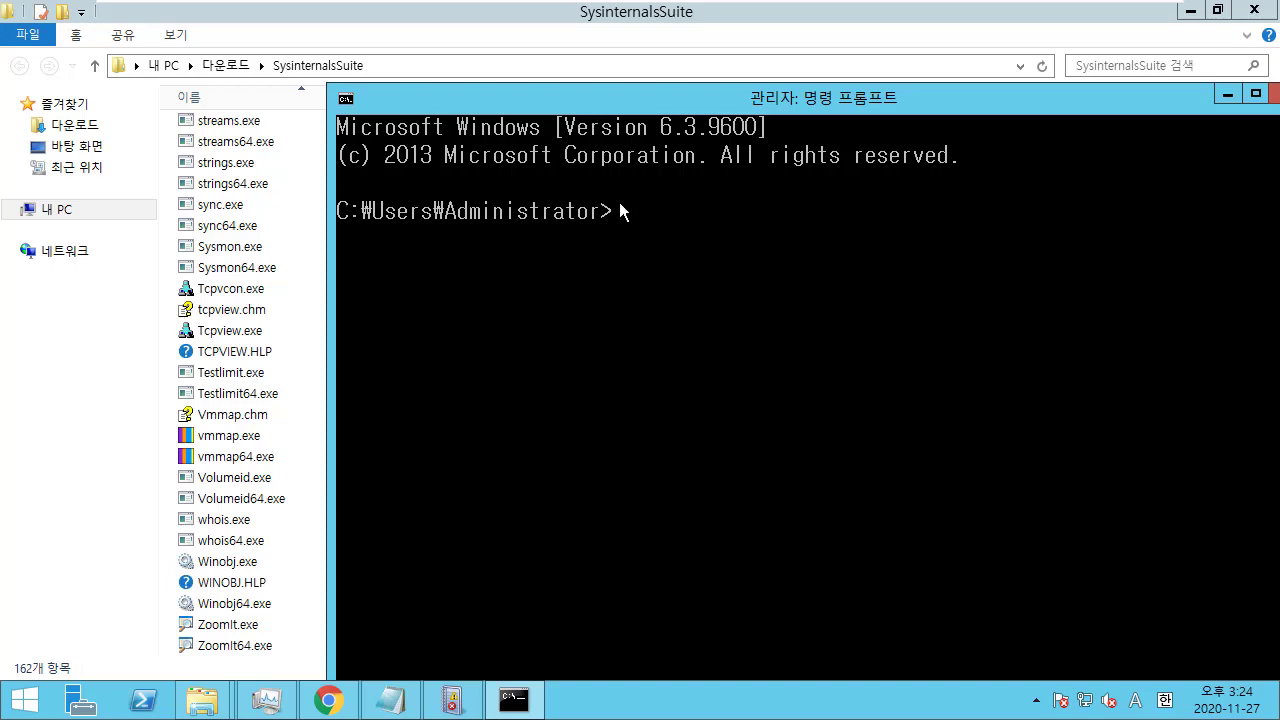
right_click(740, 257)
click(800, 312)
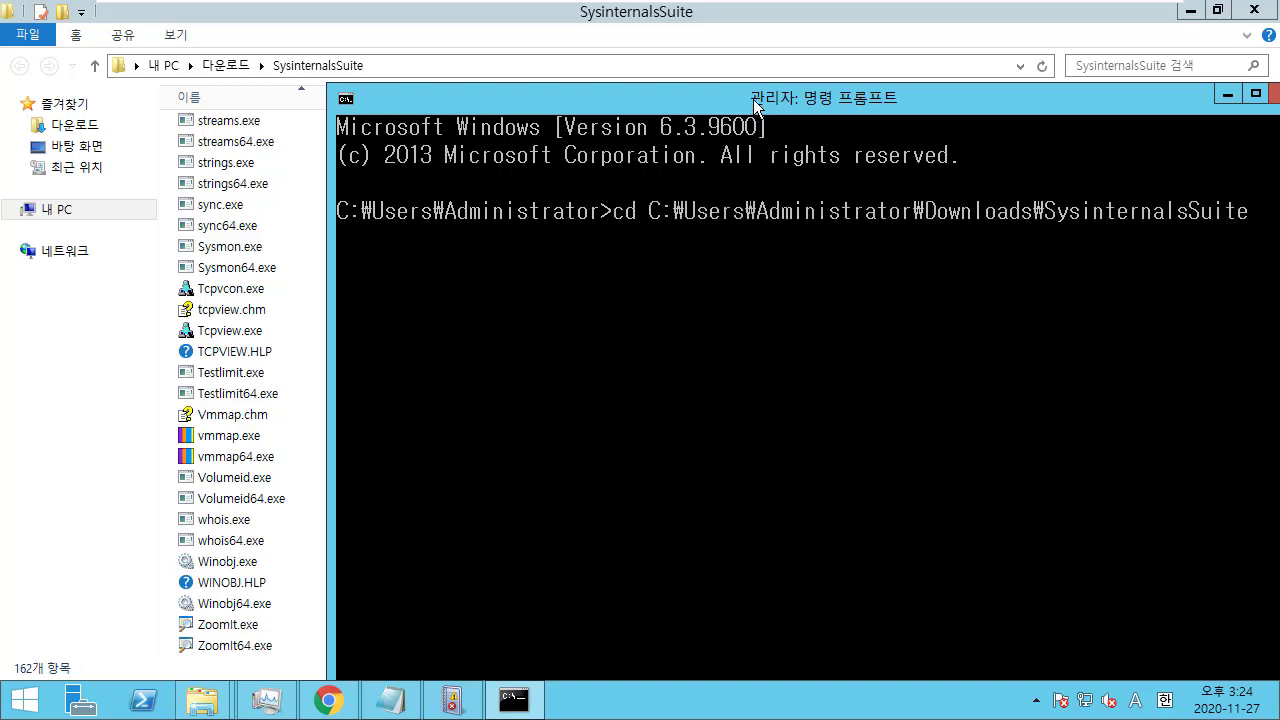
drag(758, 98, 334, 96)
key(Return)
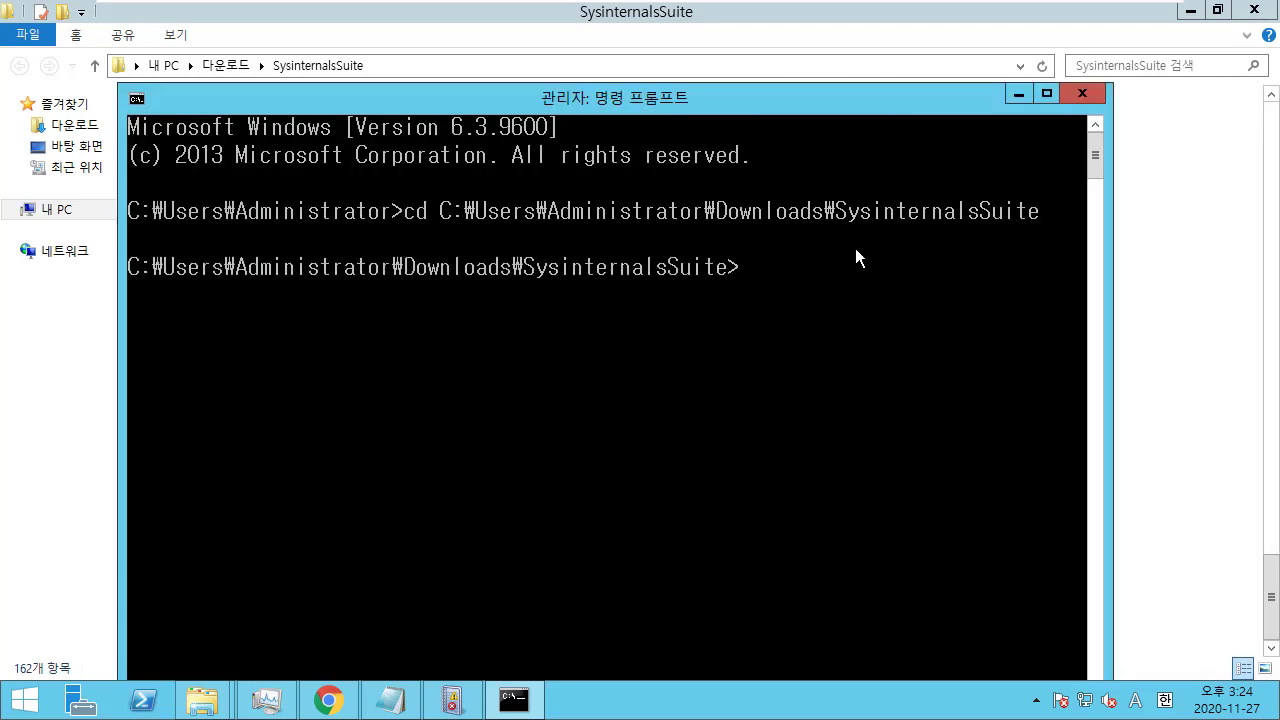
Step: Install Sysmon by running "Sysmon64.exe -i -n" and accept the System Monitor license agreement
drag(624, 97, 506, 13)
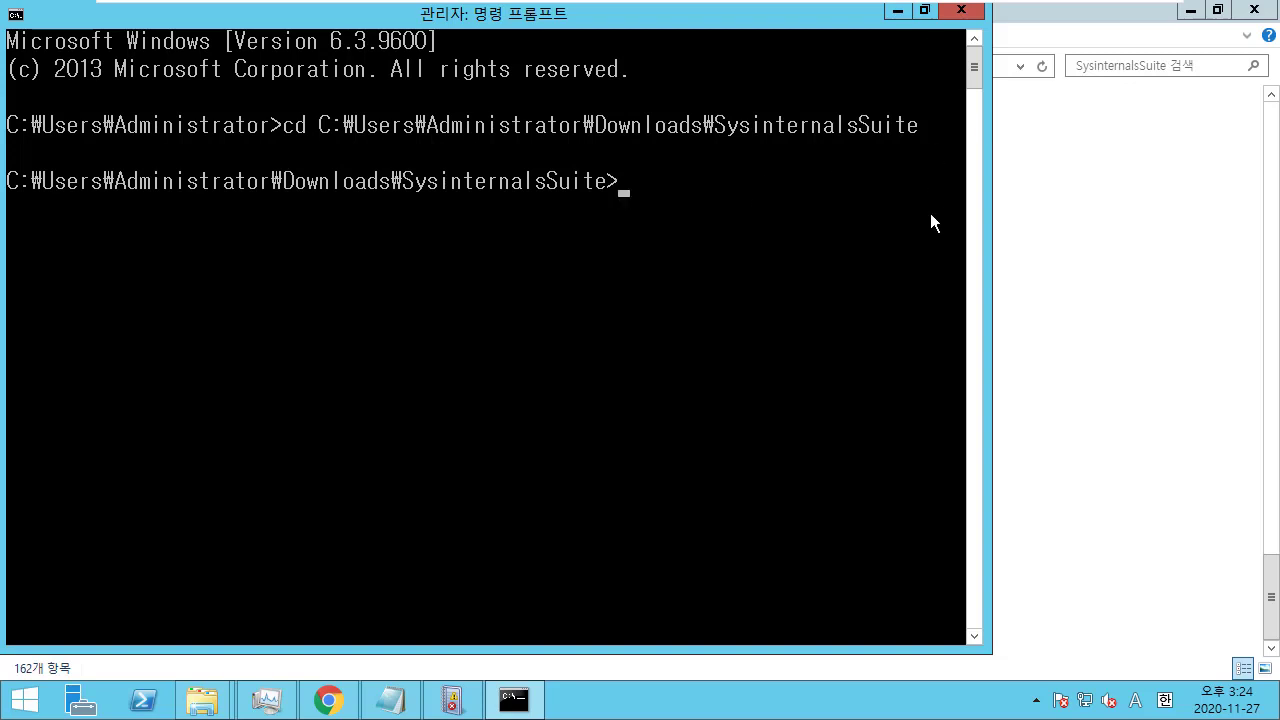
text(sysmo)
key(Tab)
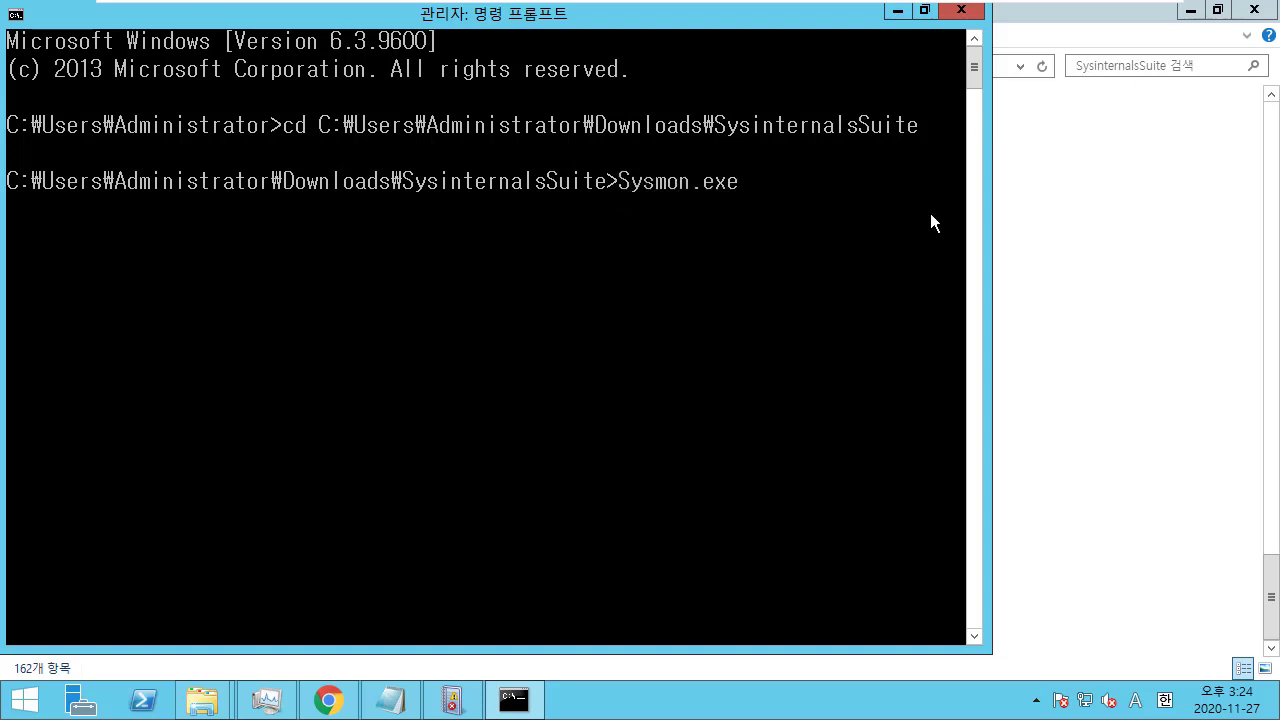
key(BackSpace)
key(BackSpace)
key(BackSpace)
key(BackSpace)
text(64.exe -i -n)
key(Return)
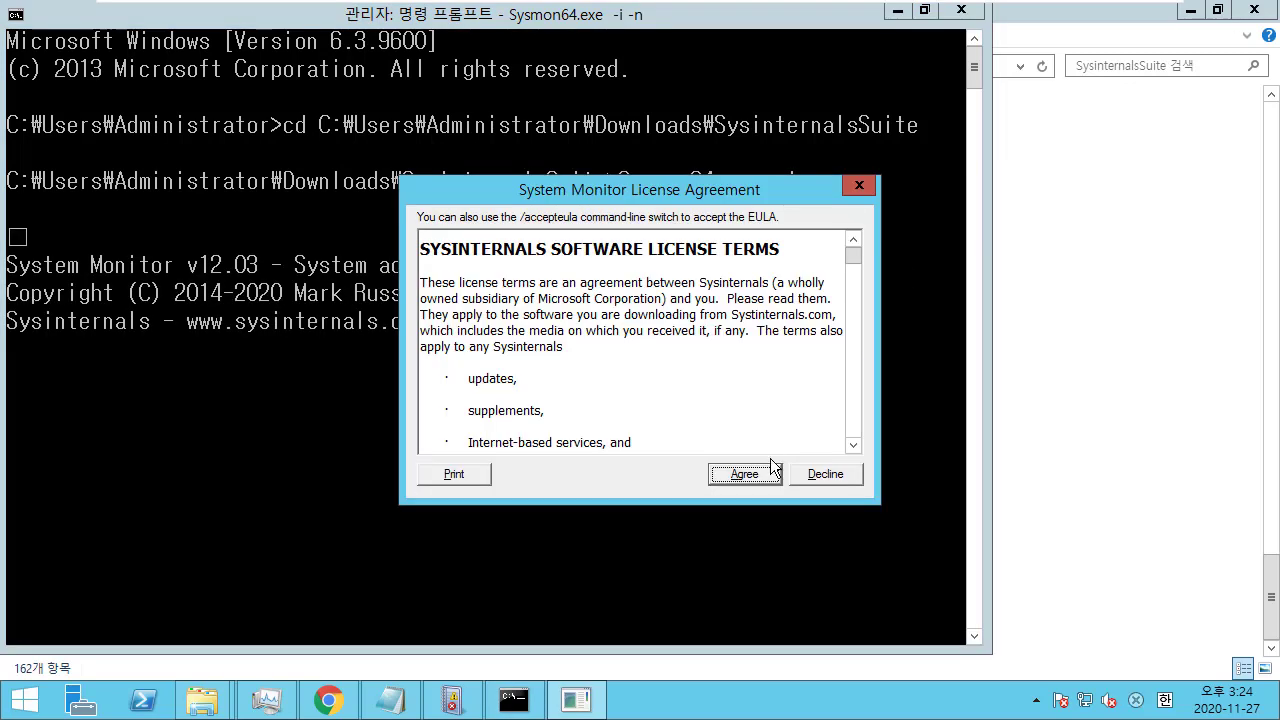
click(768, 474)
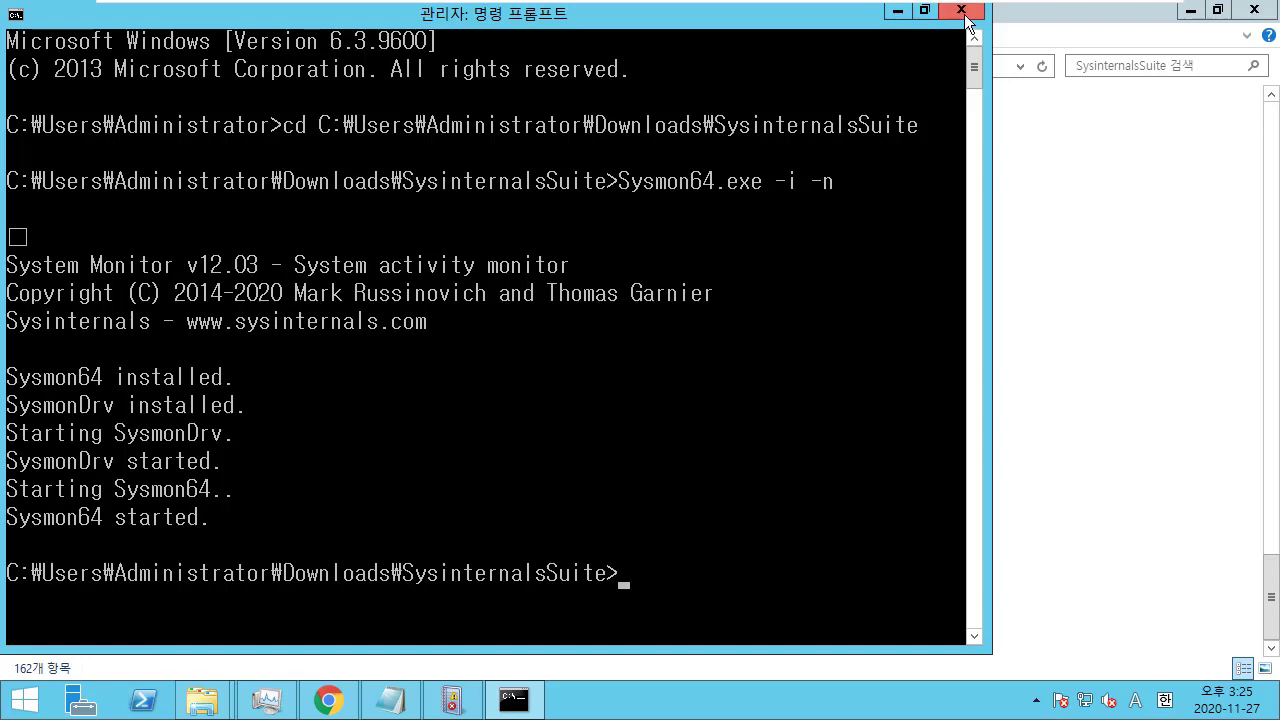
Step: Close the command prompt and search the server's apps for "servi" to open 서비스
double_click(868, 14)
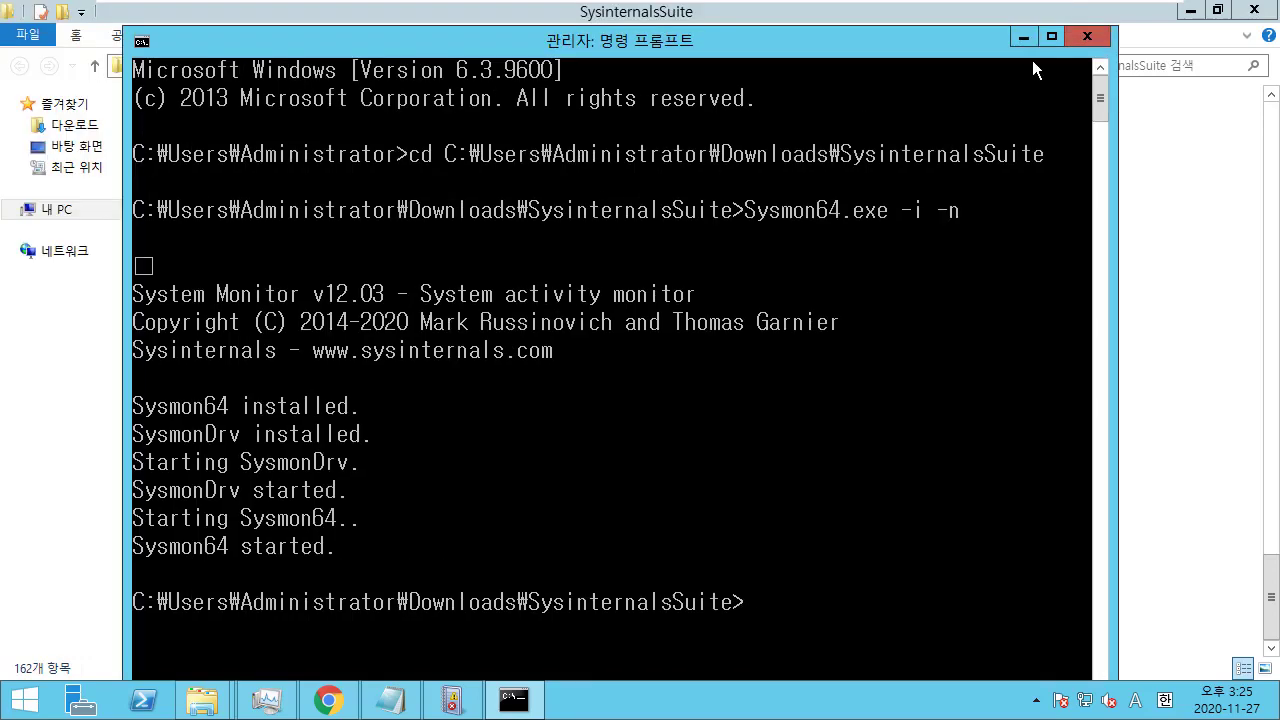
click(1087, 37)
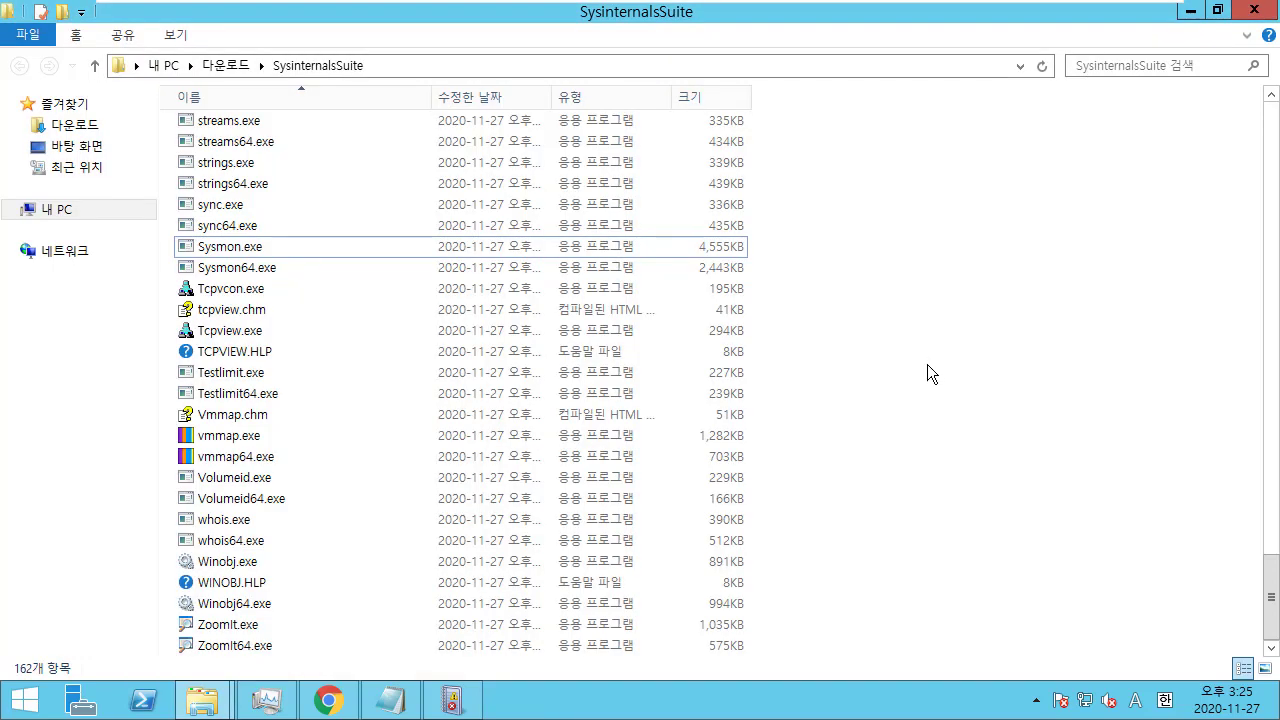
key(super)
text(servi)
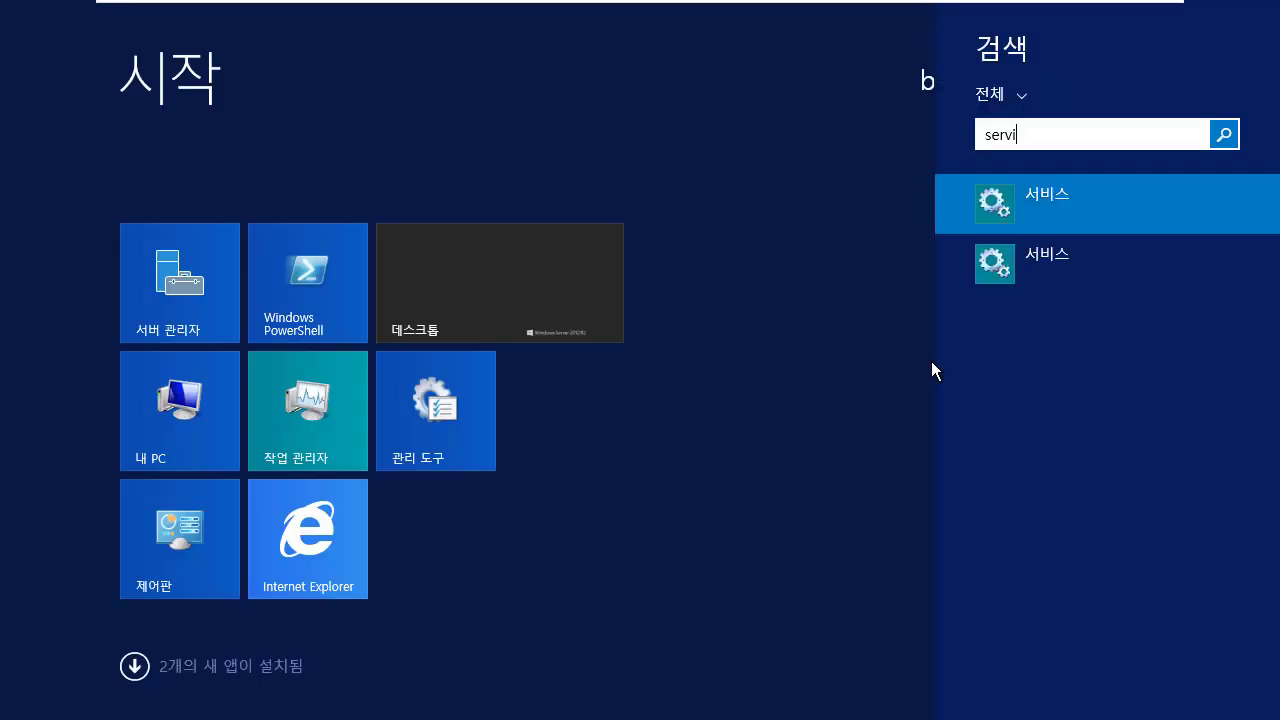
click(1072, 205)
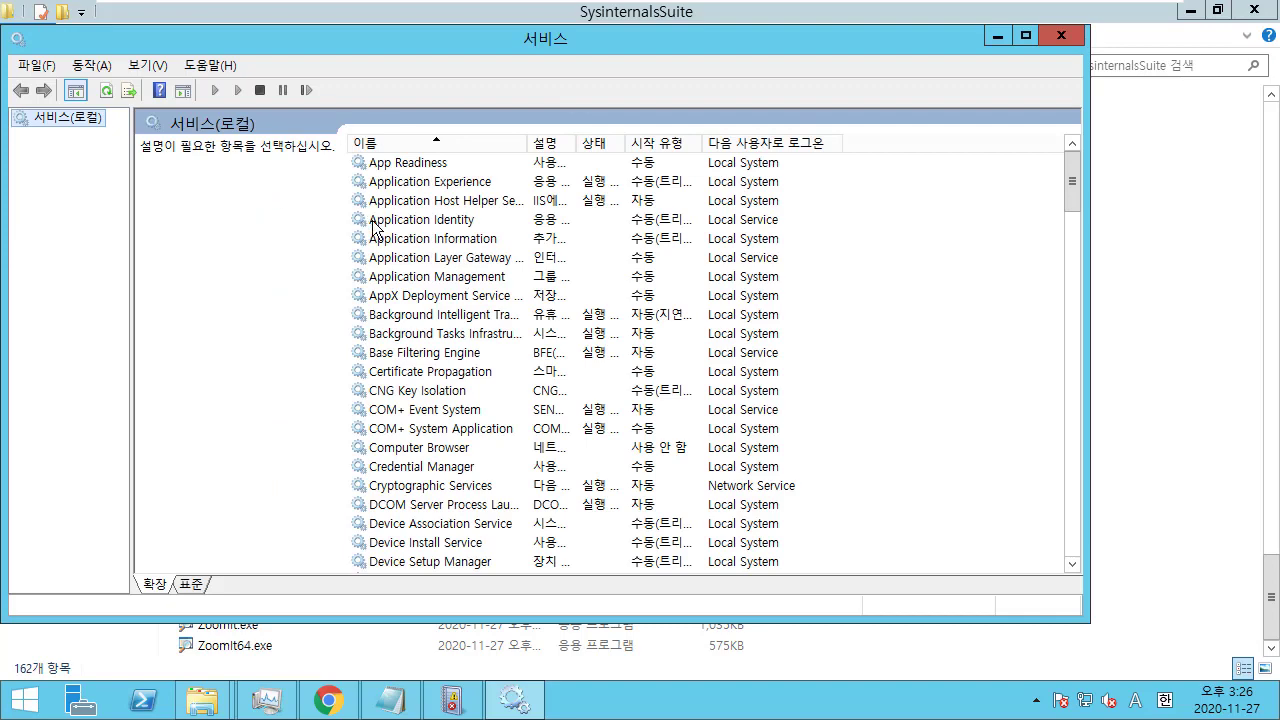
Step: Locate and select the Sysmon64 service in the local services list
click(482, 296)
text(sys)
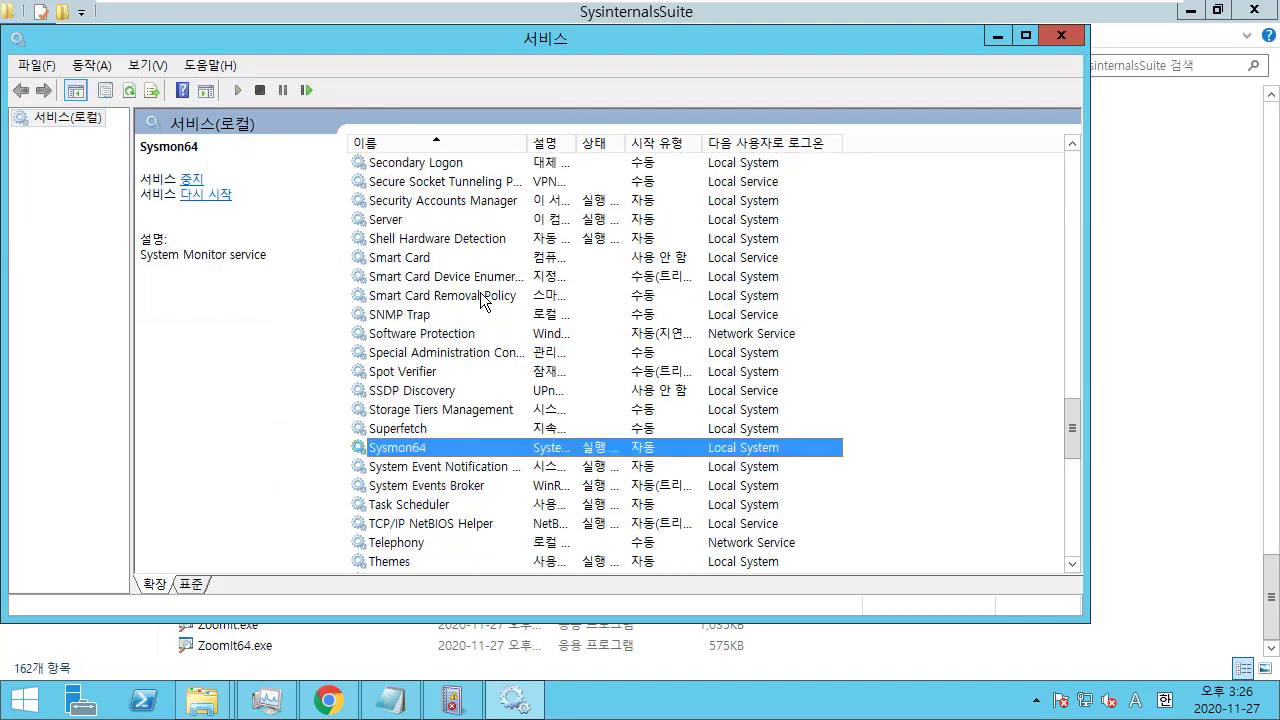
scroll(488, 300, down, 1)
click(423, 372)
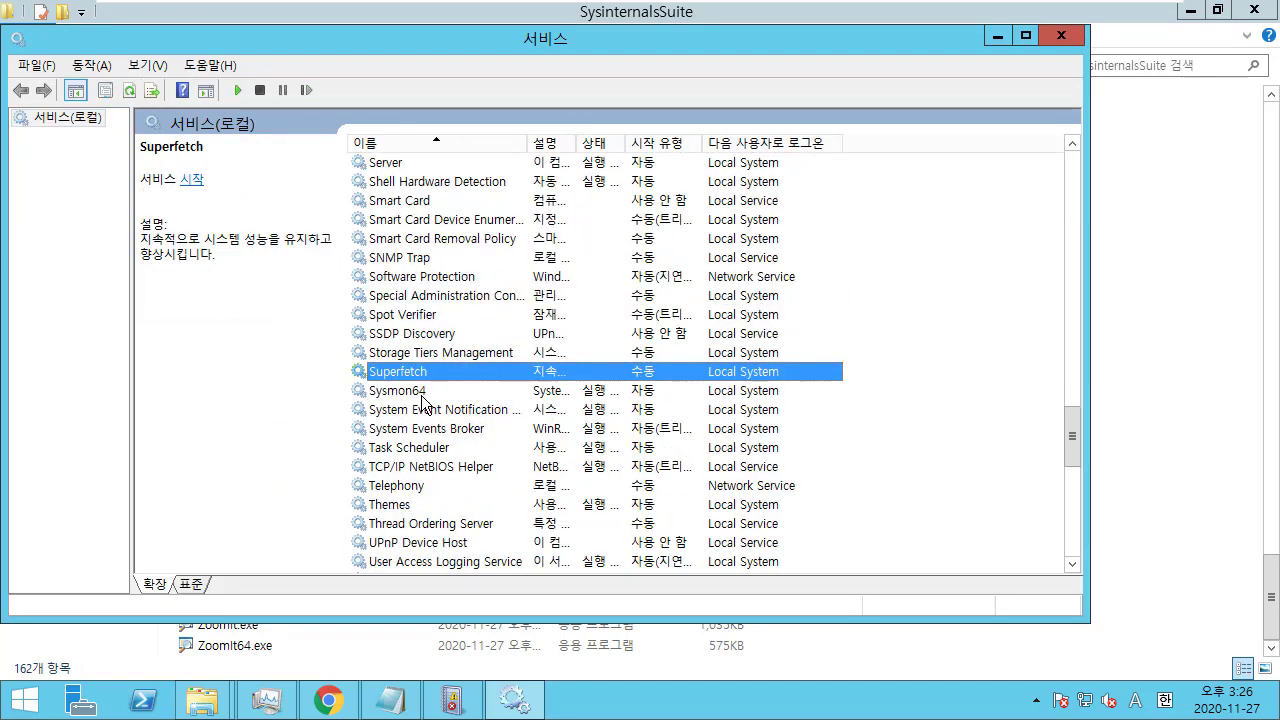
click(423, 392)
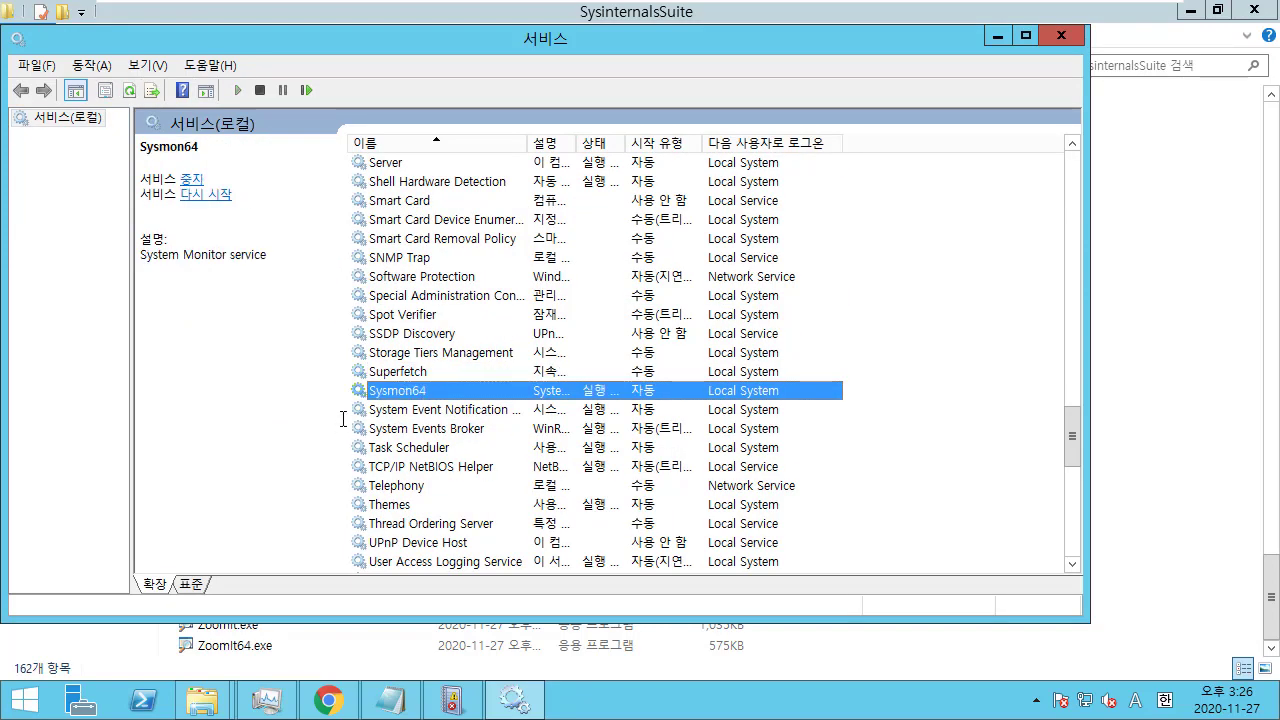
Step: Review the Sysmon64 service's general and logon properties, cancel the dialog, and close 서비스
right_click(423, 398)
click(527, 572)
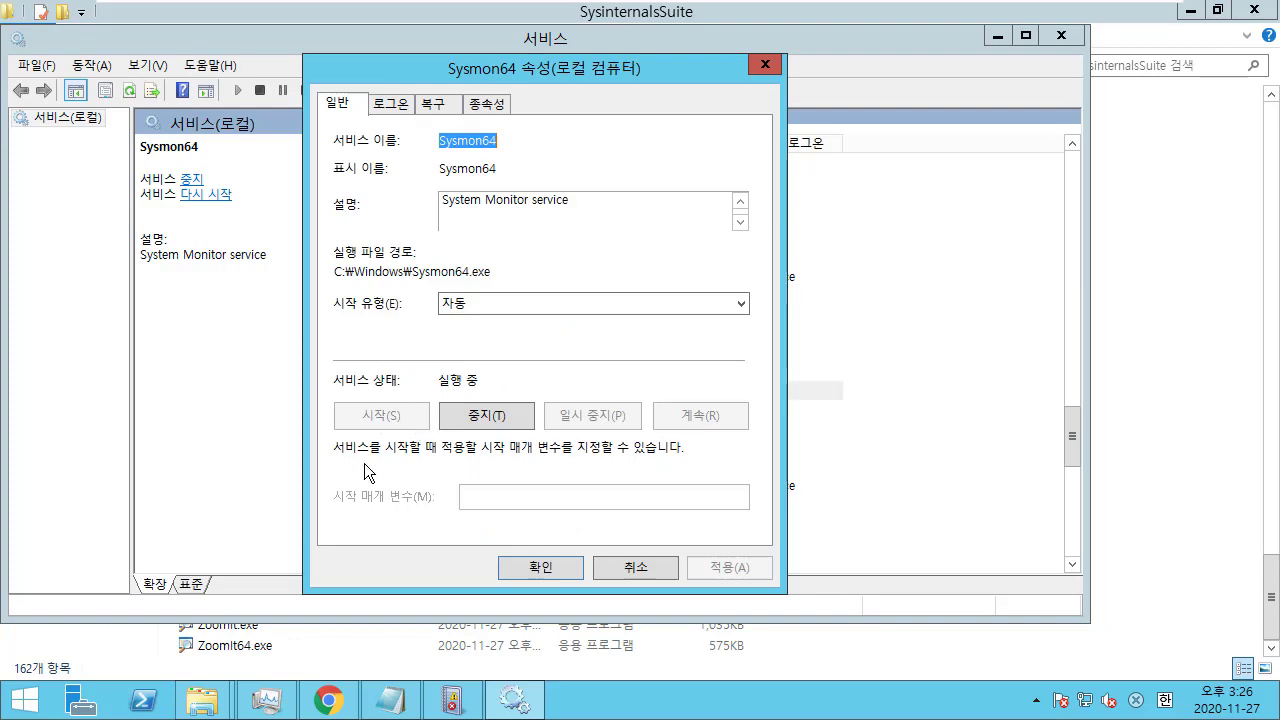
click(405, 104)
click(338, 103)
click(622, 574)
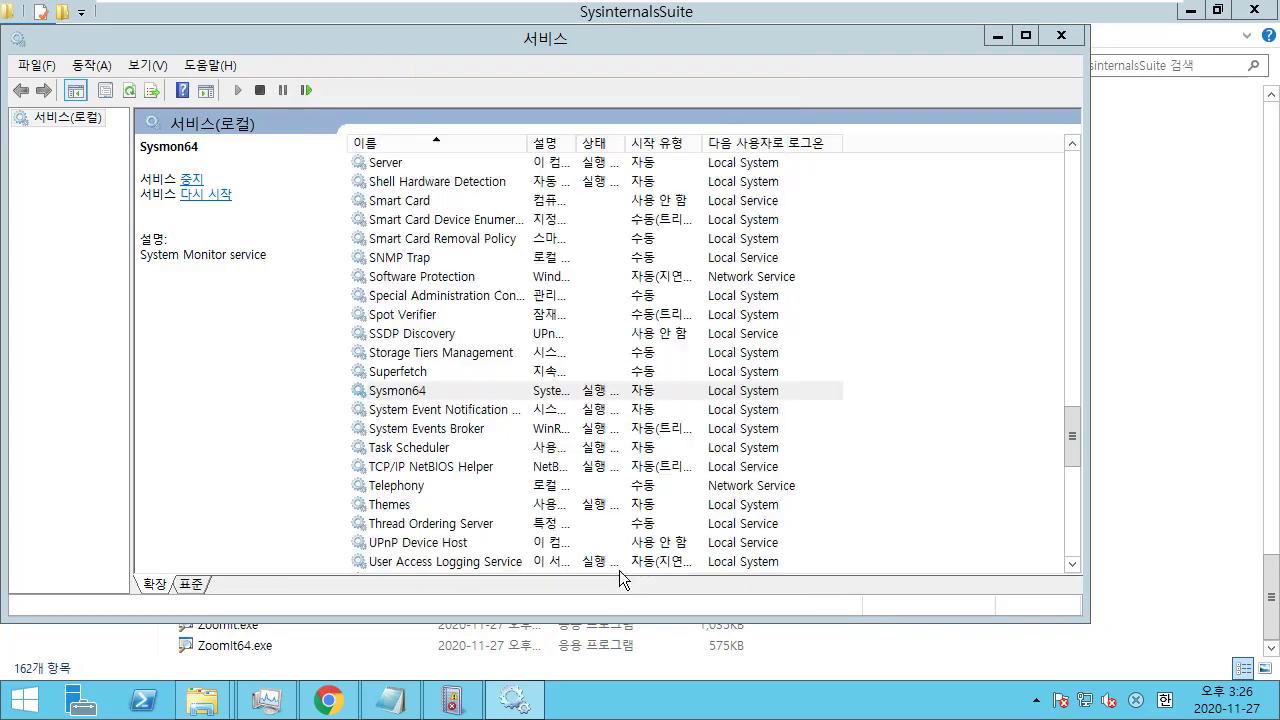
click(1060, 36)
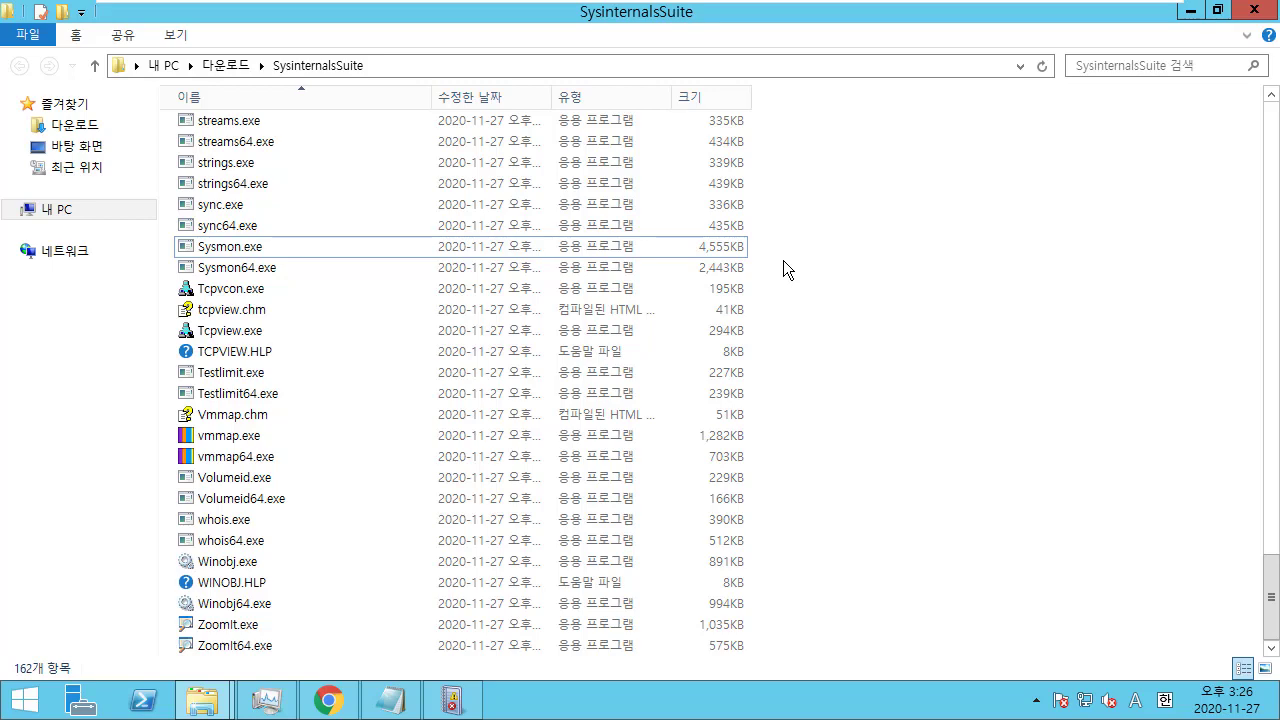
Step: Close the already open Event Viewer and relaunch it by searching the server's apps for "eve"
click(452, 700)
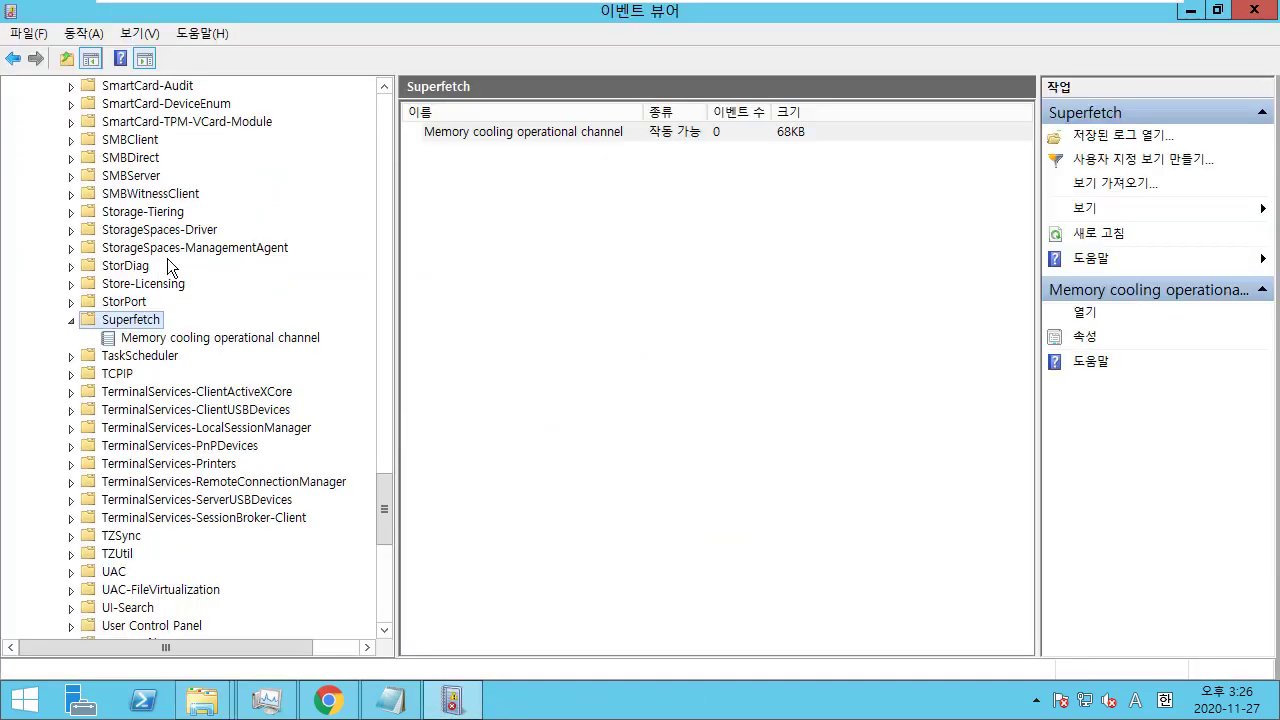
click(126, 303)
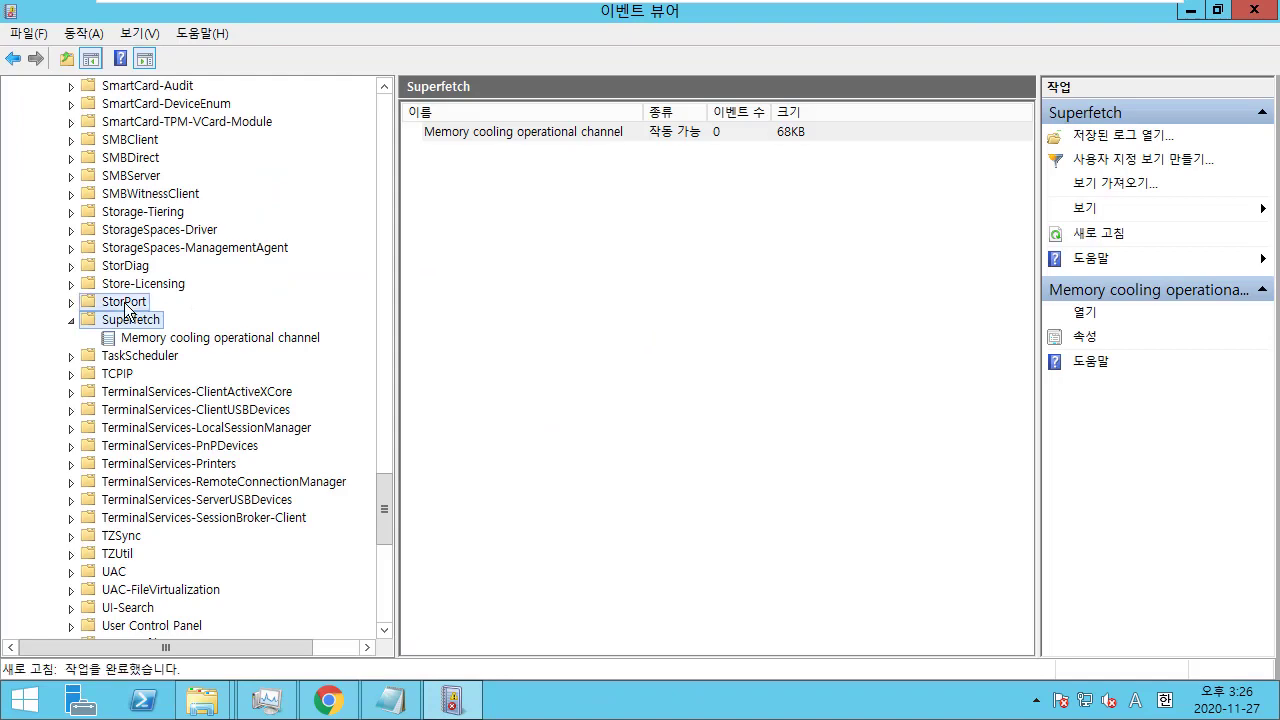
click(1254, 10)
key(super)
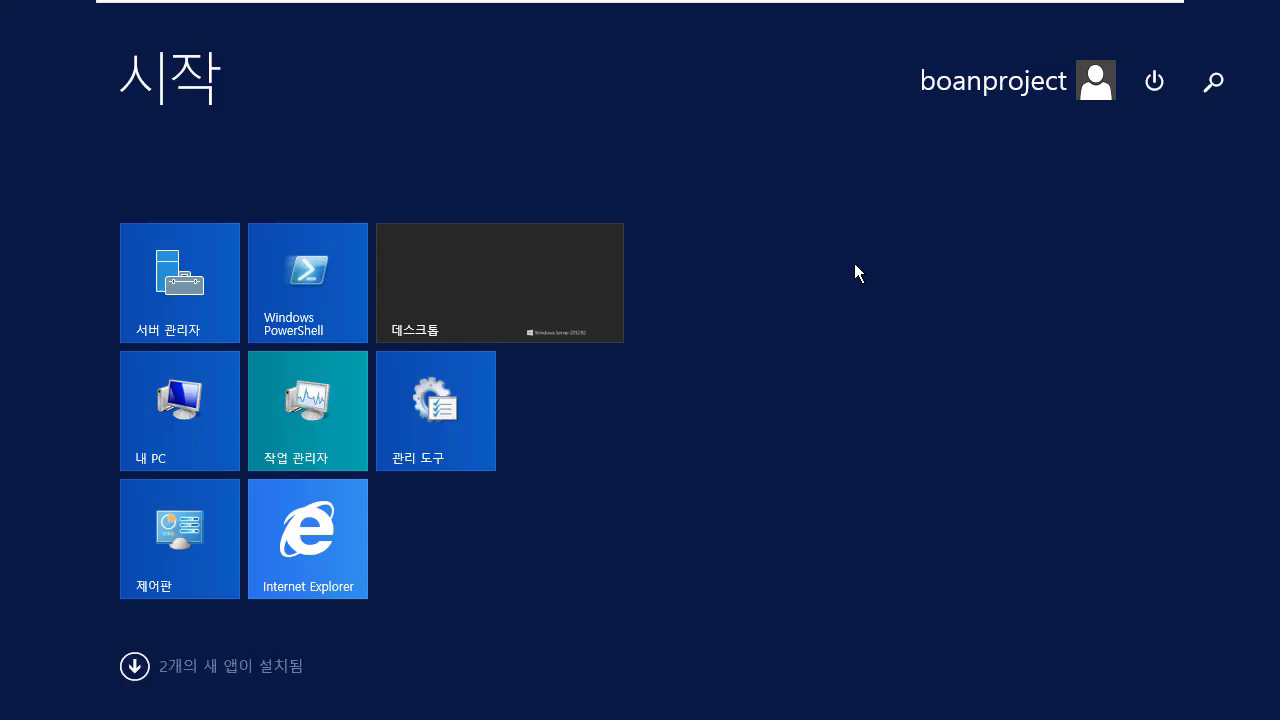
text(eve)
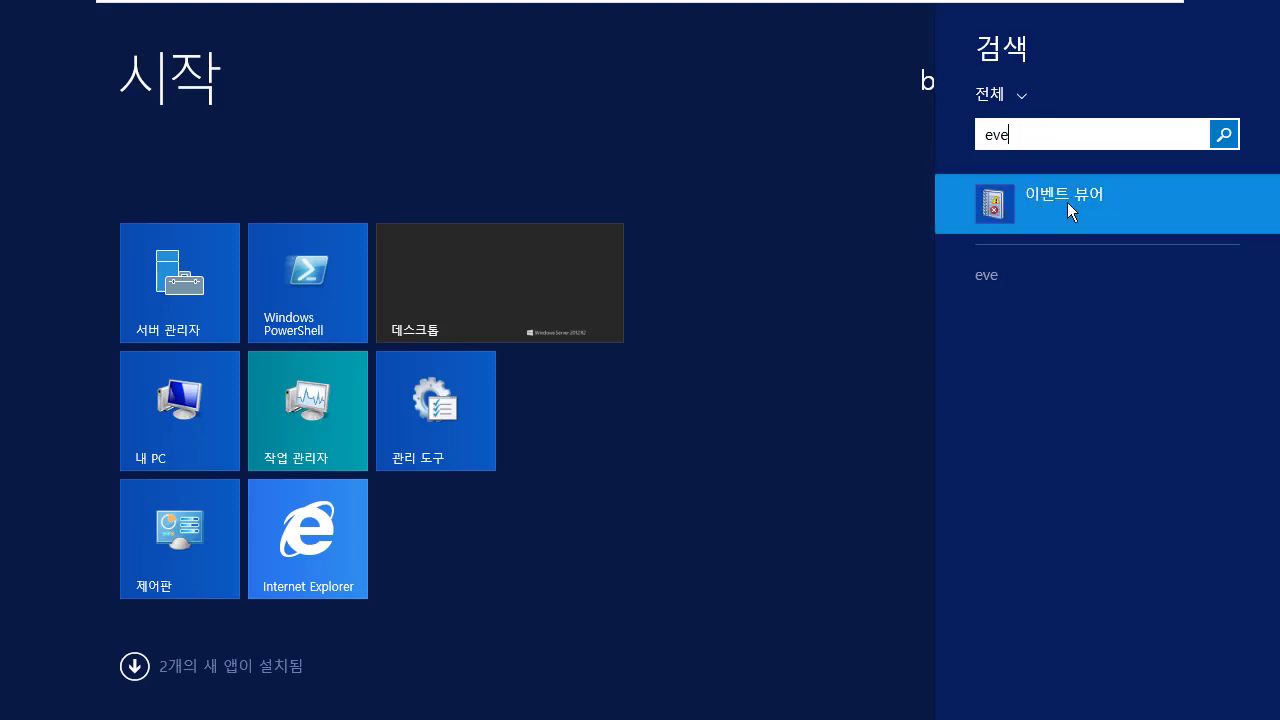
click(1067, 202)
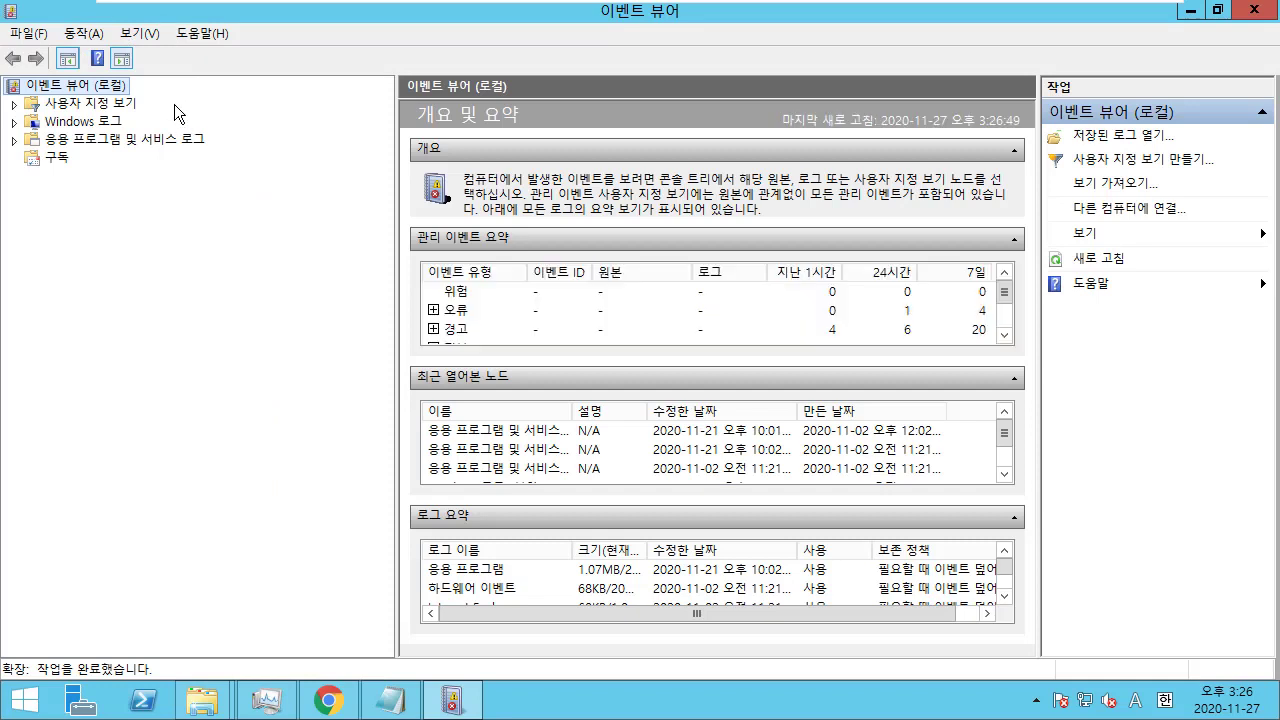
Step: Open the Sysmon Operational log under 응용 프로그램 및 서비스 로그 > Microsoft > Windows
click(14, 139)
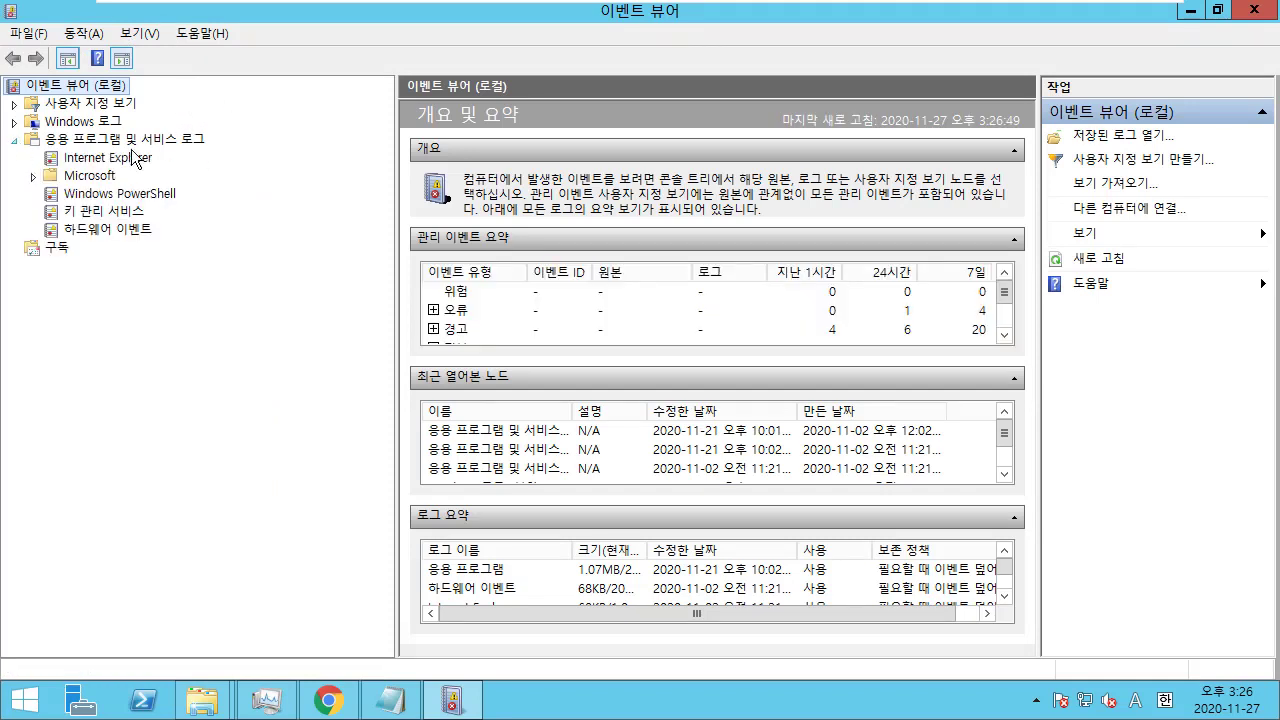
click(34, 176)
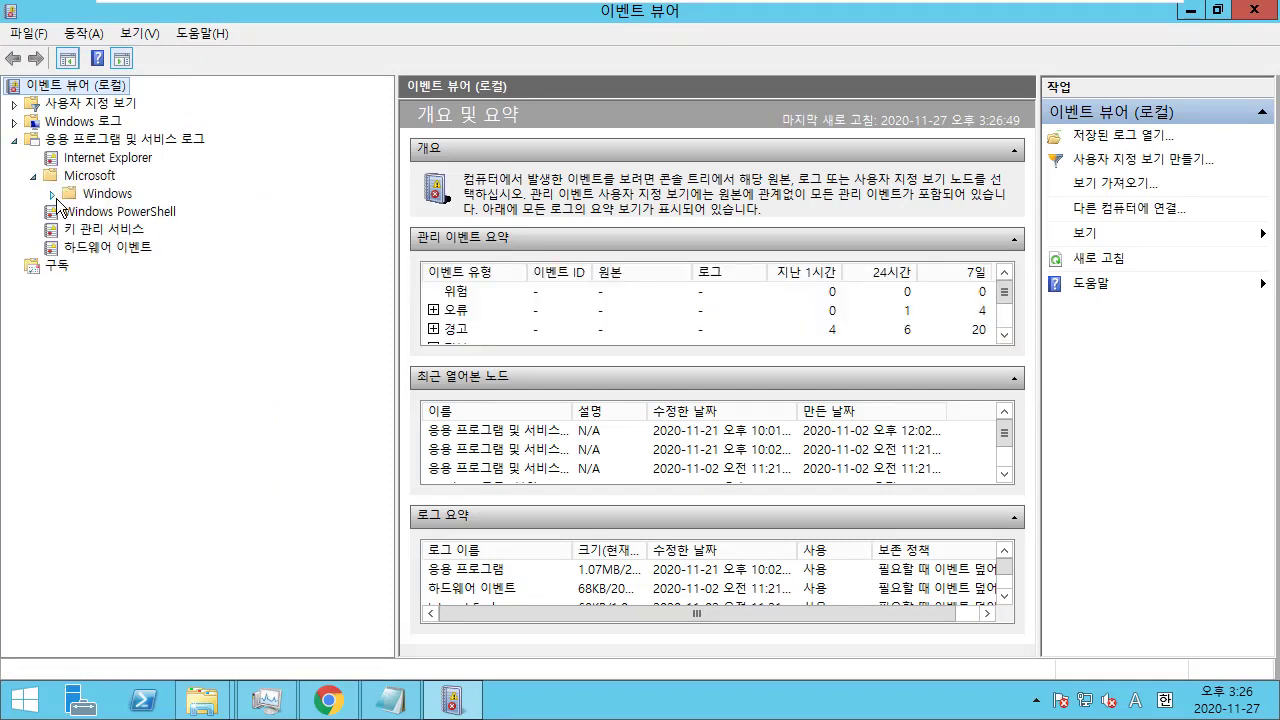
click(53, 194)
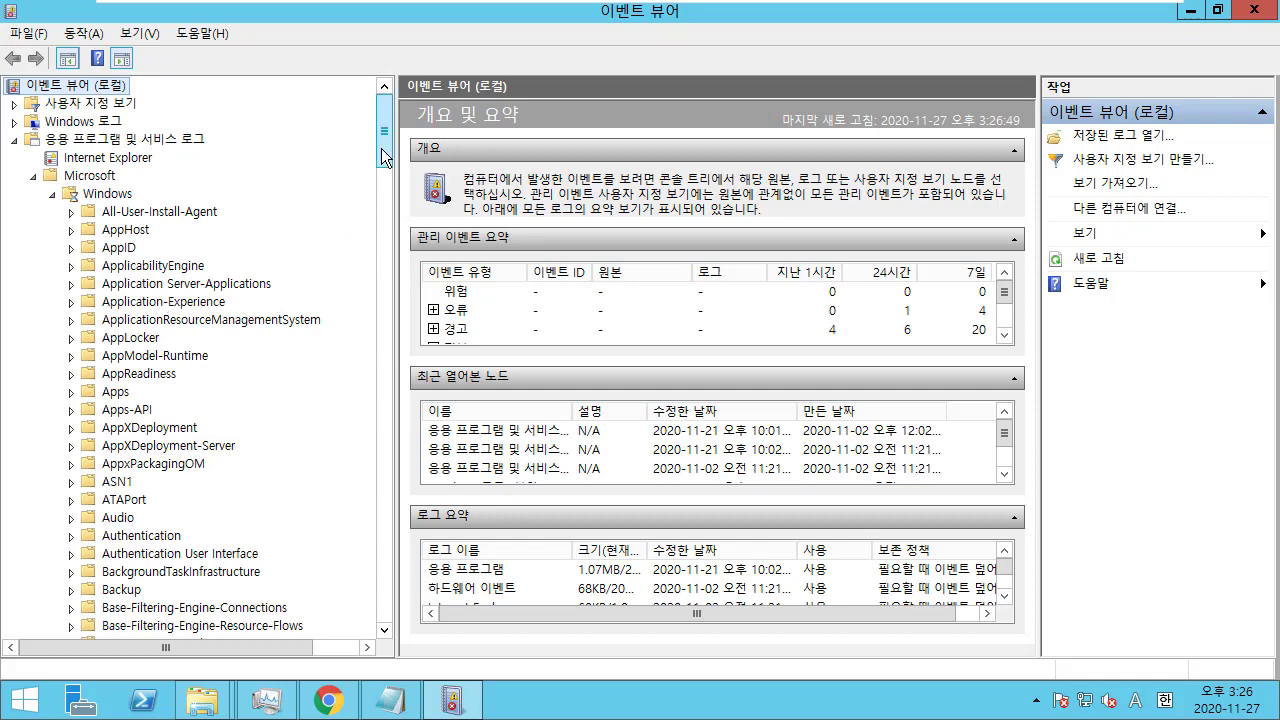
drag(381, 149, 380, 513)
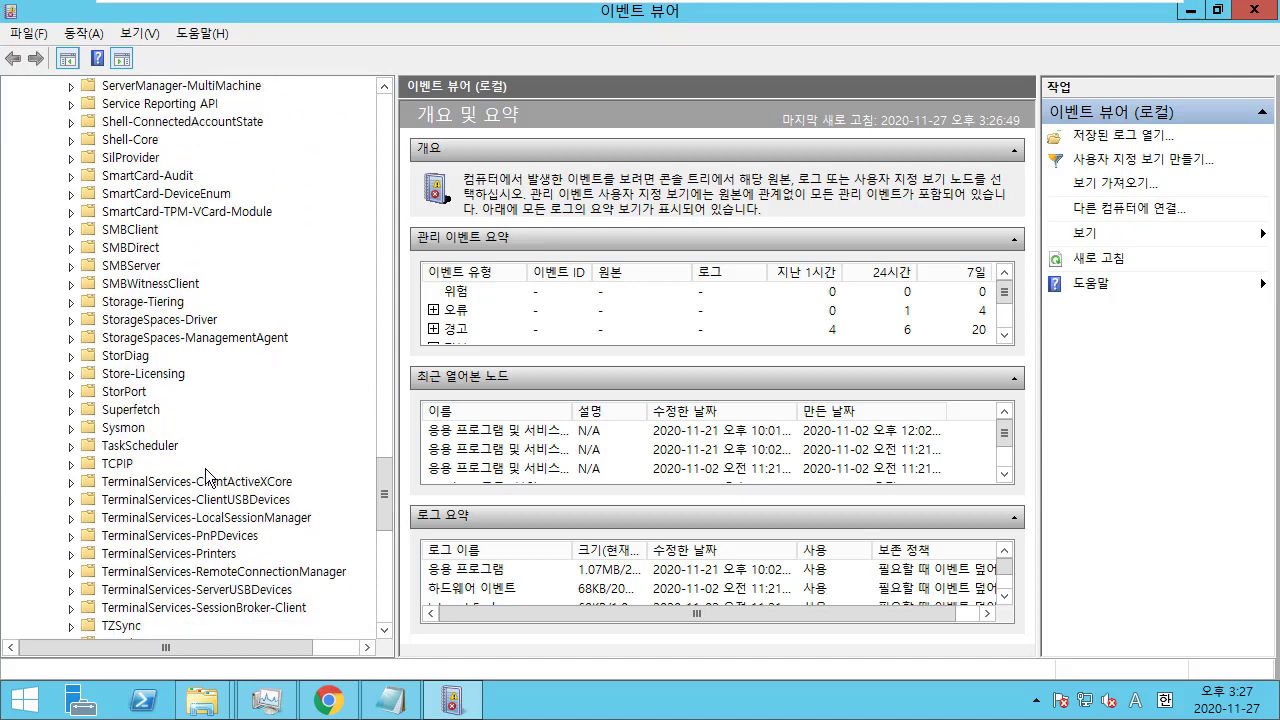
double_click(134, 432)
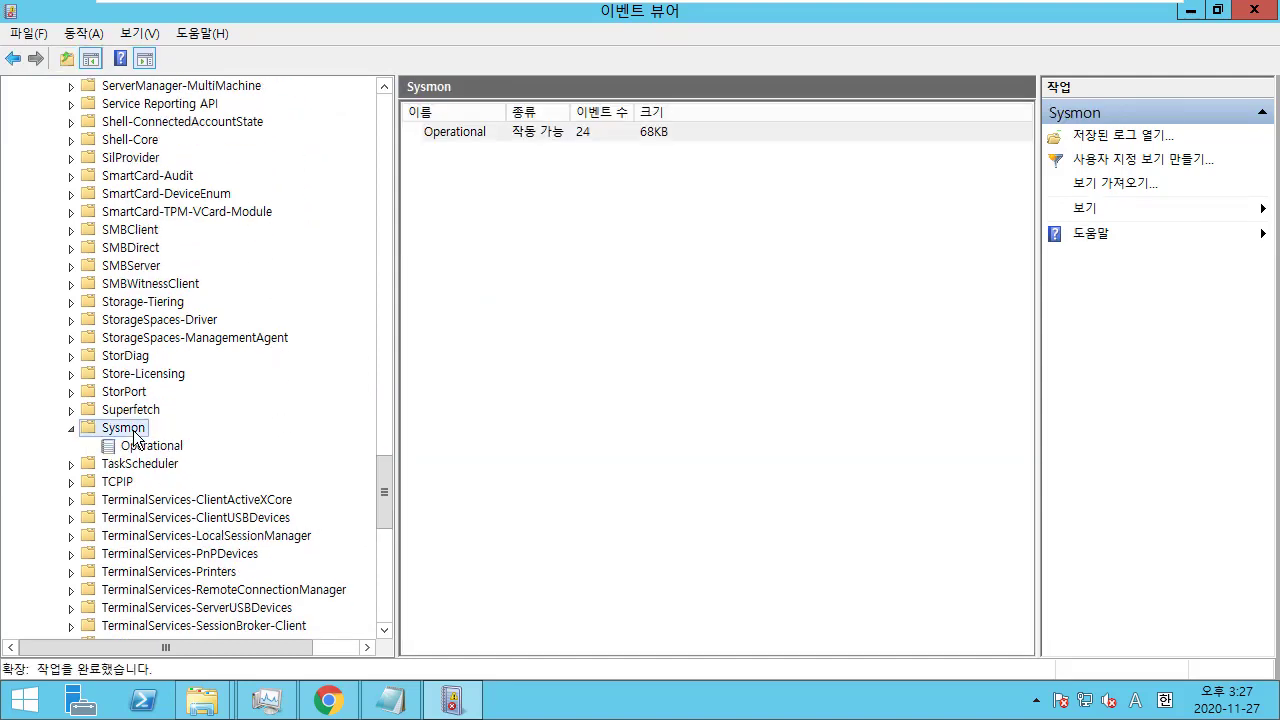
click(172, 447)
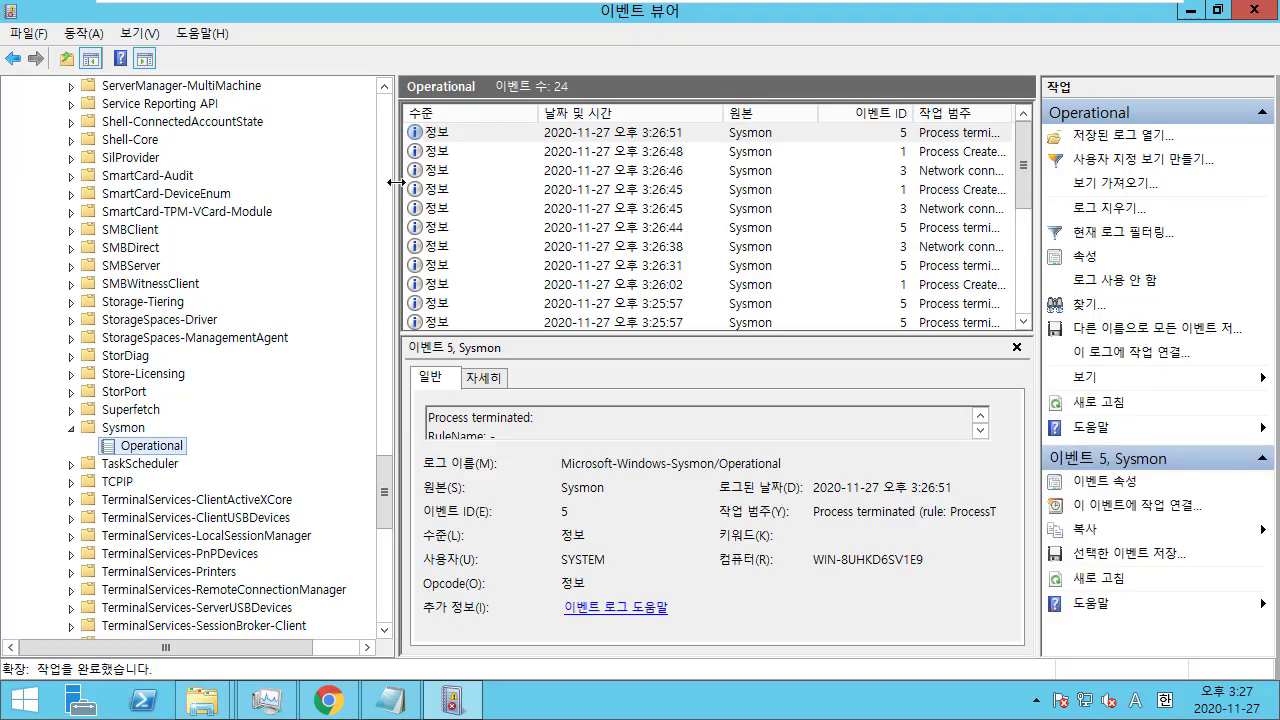
Step: Narrow the log tree, enlarge the event list, and scan the recorded Sysmon events
drag(397, 182, 226, 170)
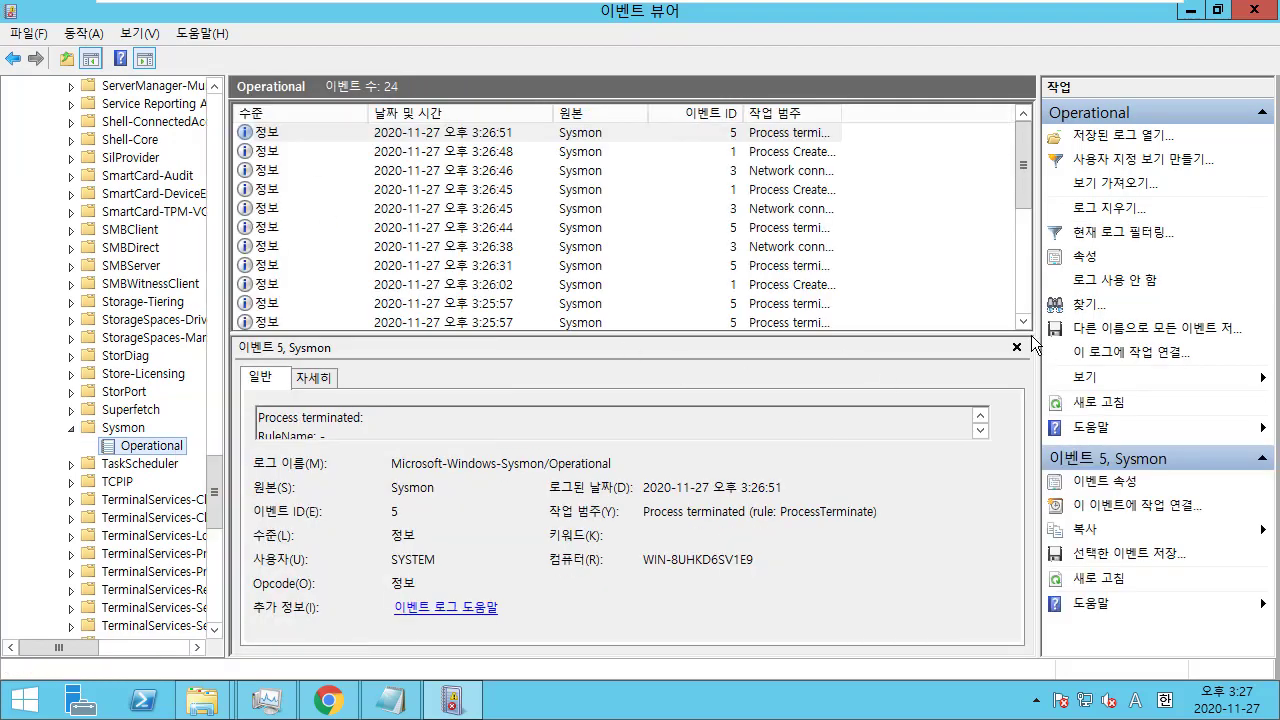
drag(1033, 338, 1026, 410)
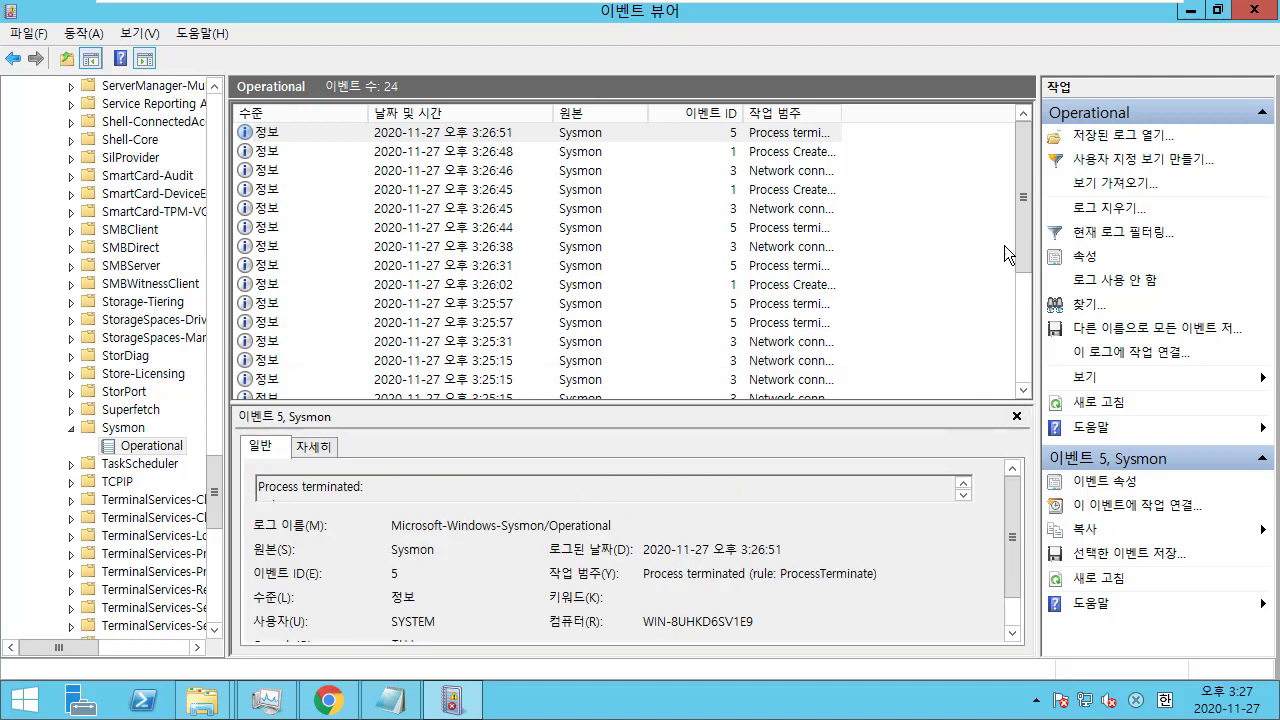
drag(1021, 232, 1024, 358)
drag(1024, 238, 1028, 153)
Step: Select the network connection event logged at 3:26:45 and enlarge its details to read the protocol and source address information
click(589, 210)
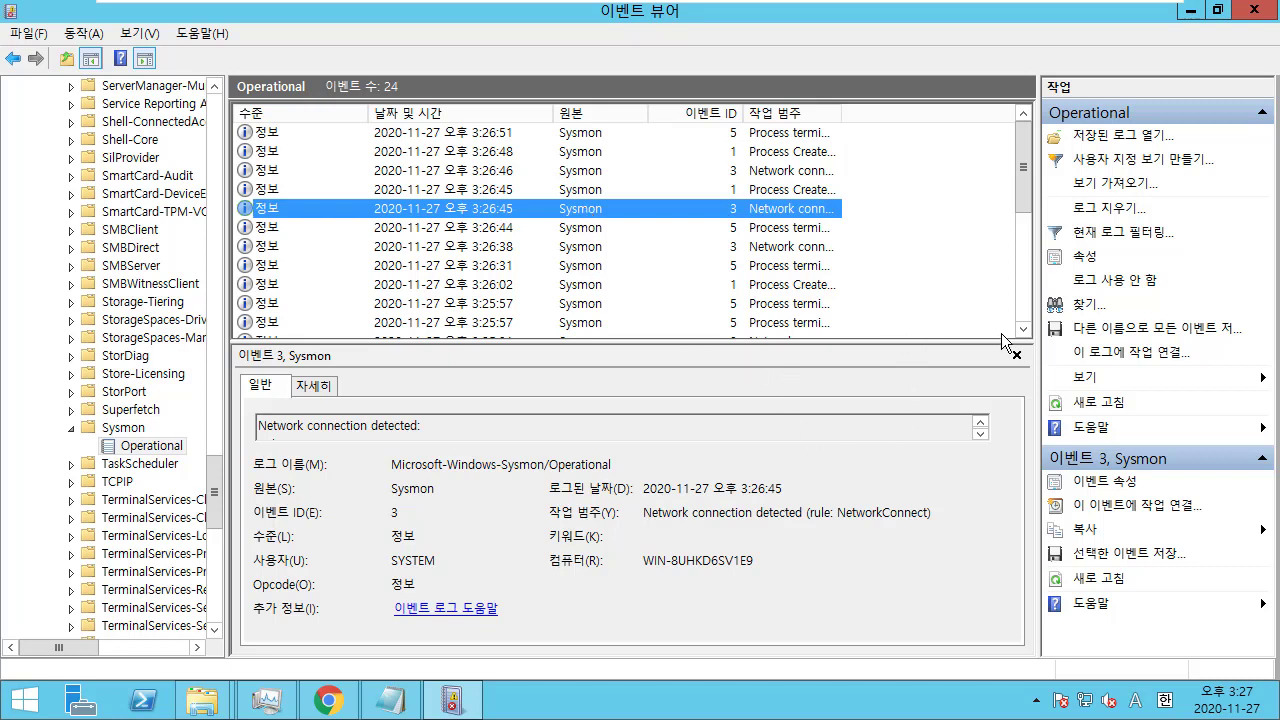
drag(1002, 343, 1002, 319)
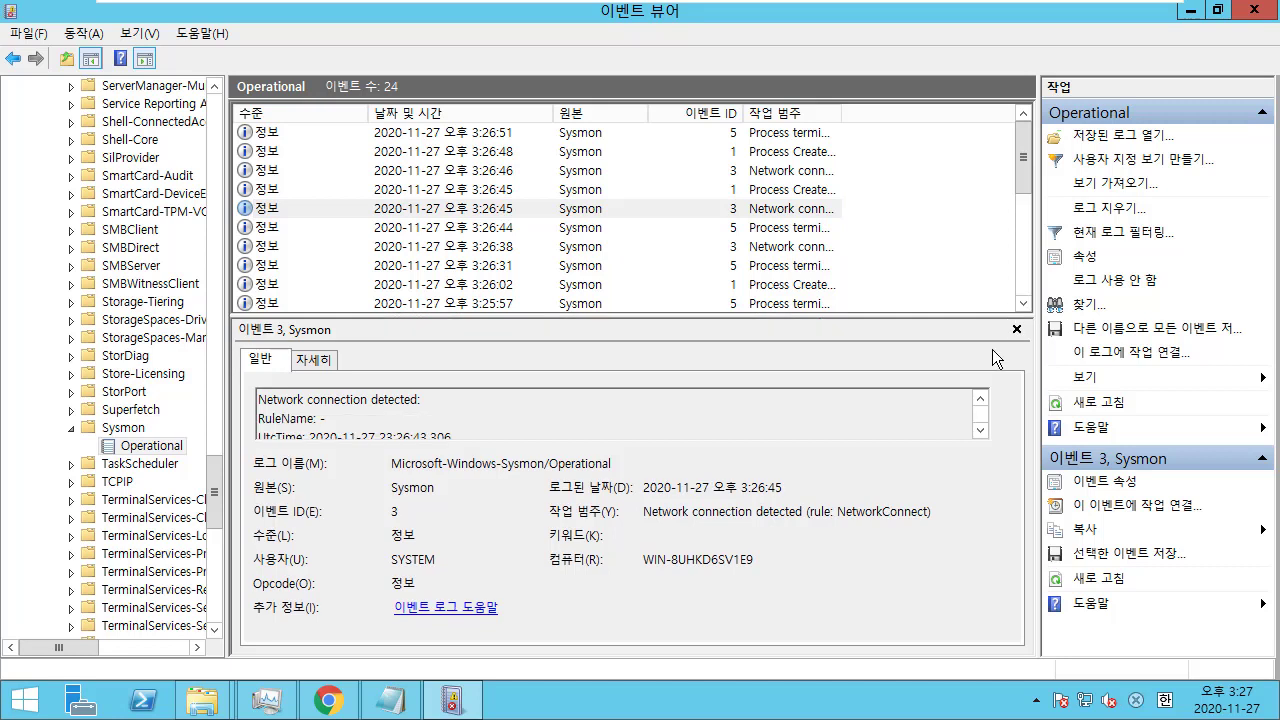
scroll(595, 415, down, 2)
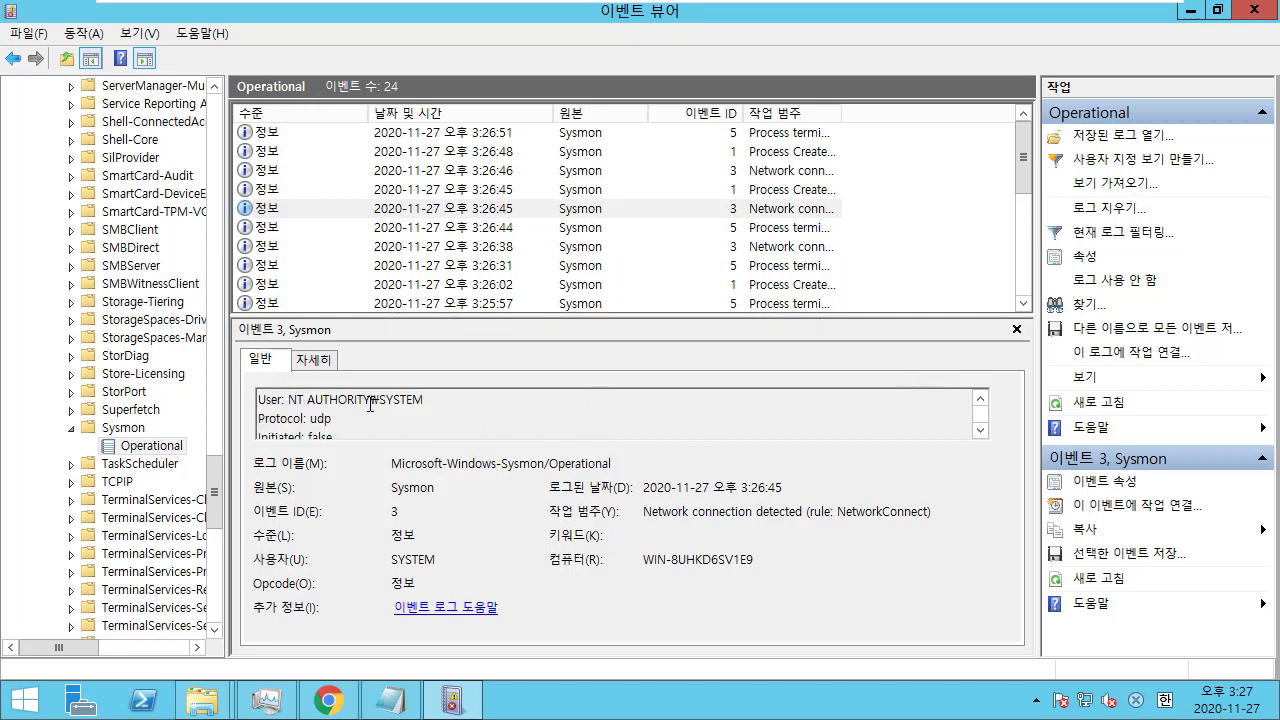
scroll(425, 413, down, 1)
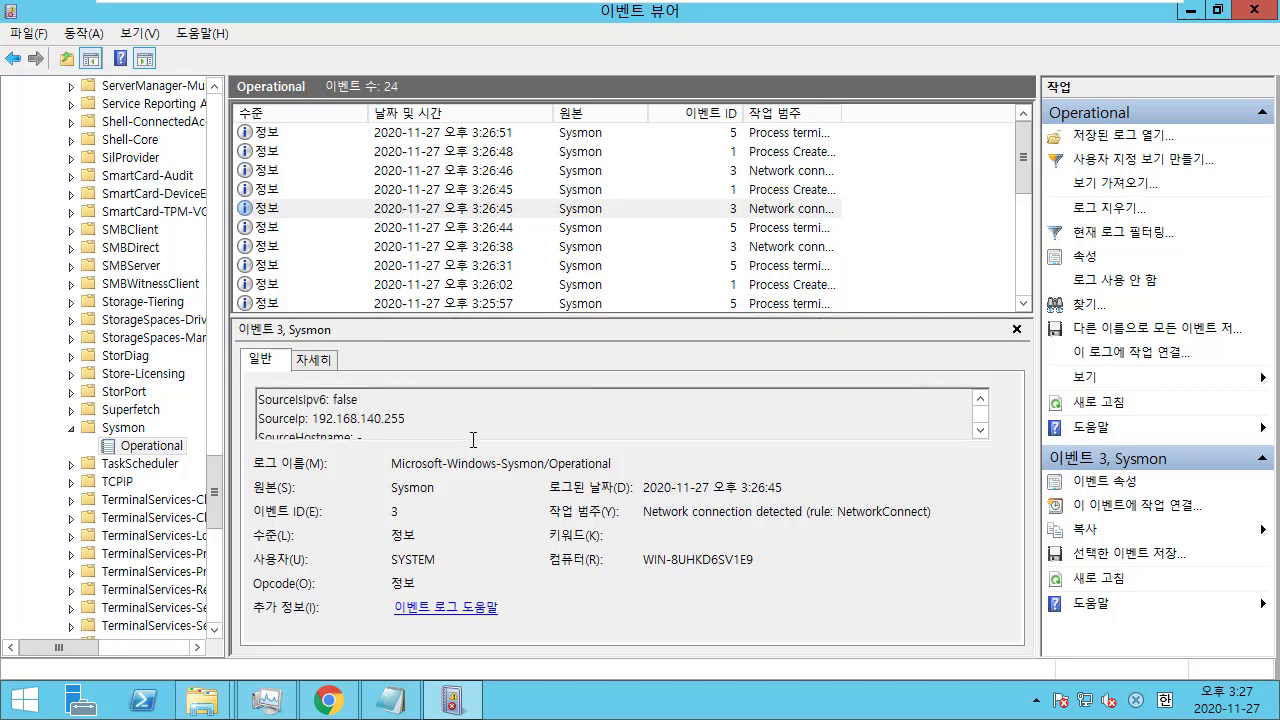
drag(487, 319, 502, 267)
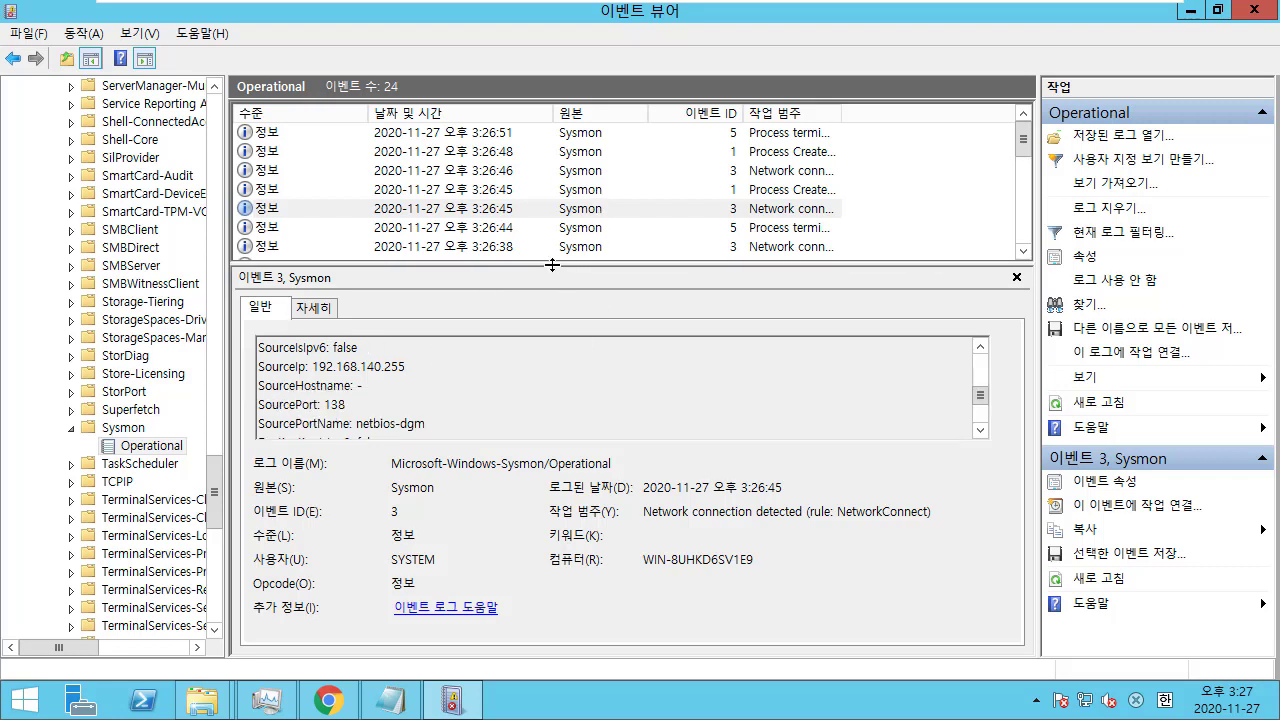
drag(553, 263, 552, 233)
Step: Go through the Sysmon events one by one, examining the details of process termination, process creation and network connection entries
click(563, 172)
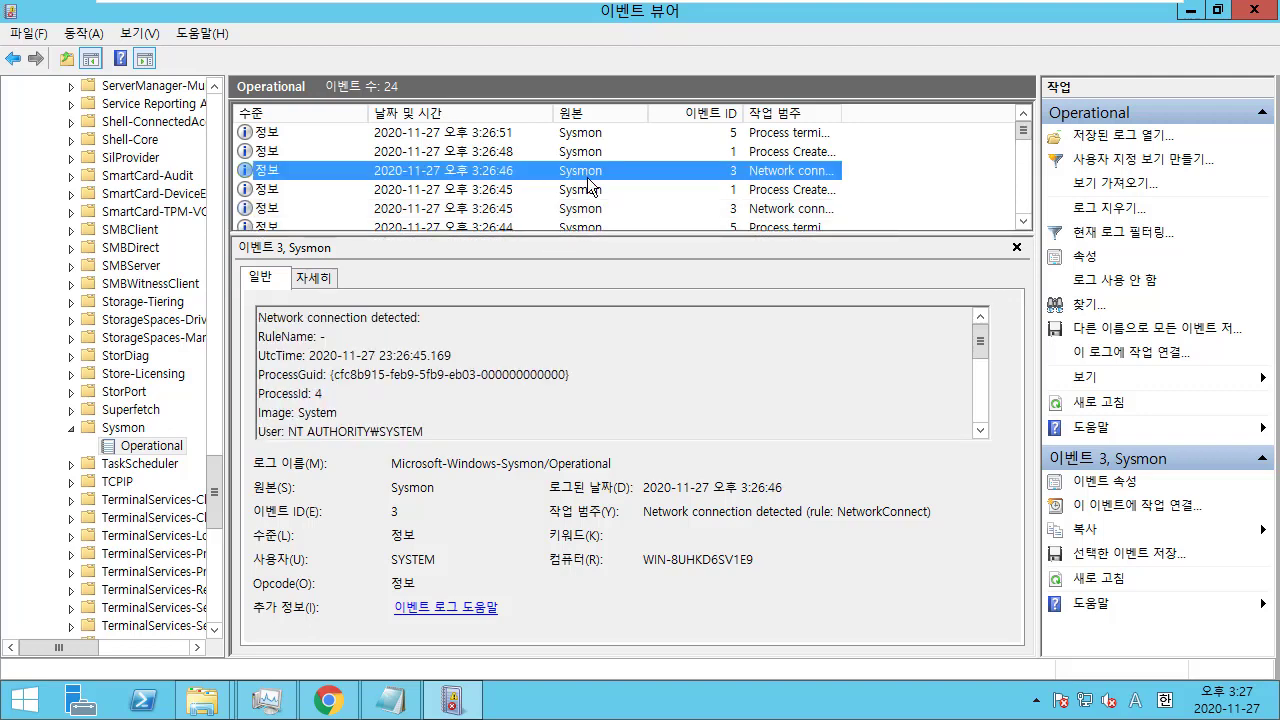
key(Up)
key(Up)
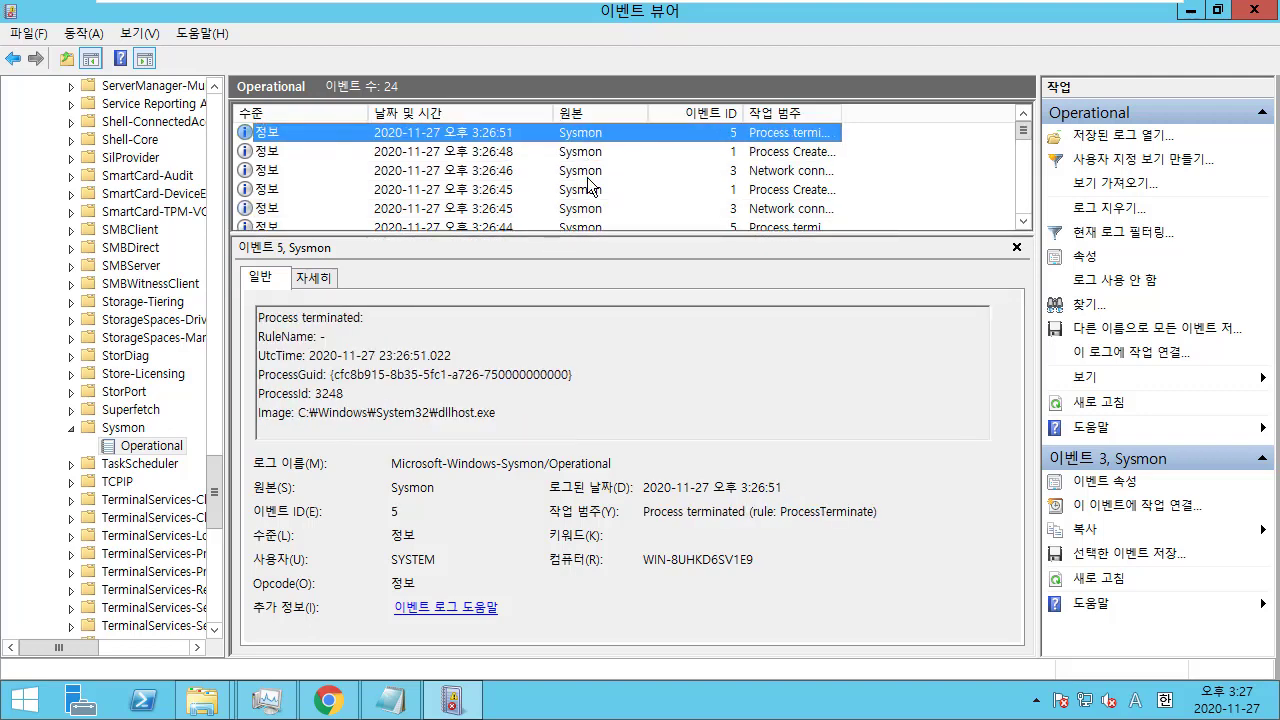
key(Down)
key(Down)
key(Down)
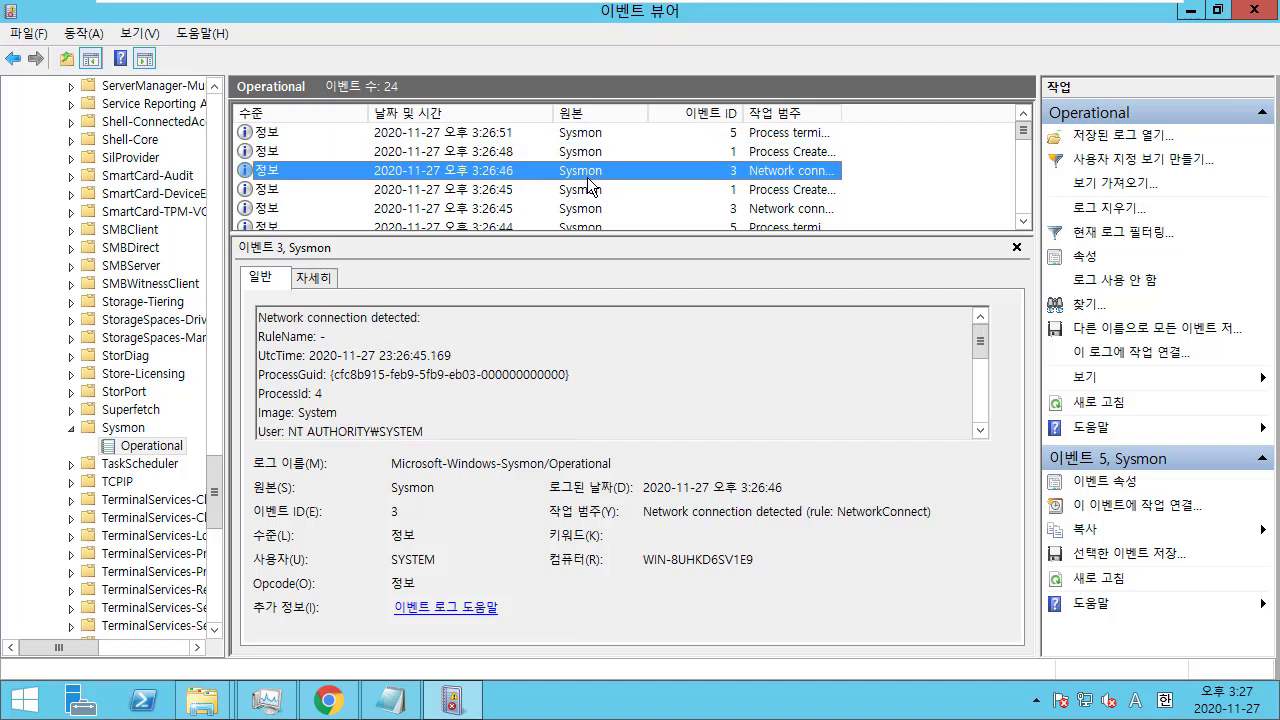
key(Down)
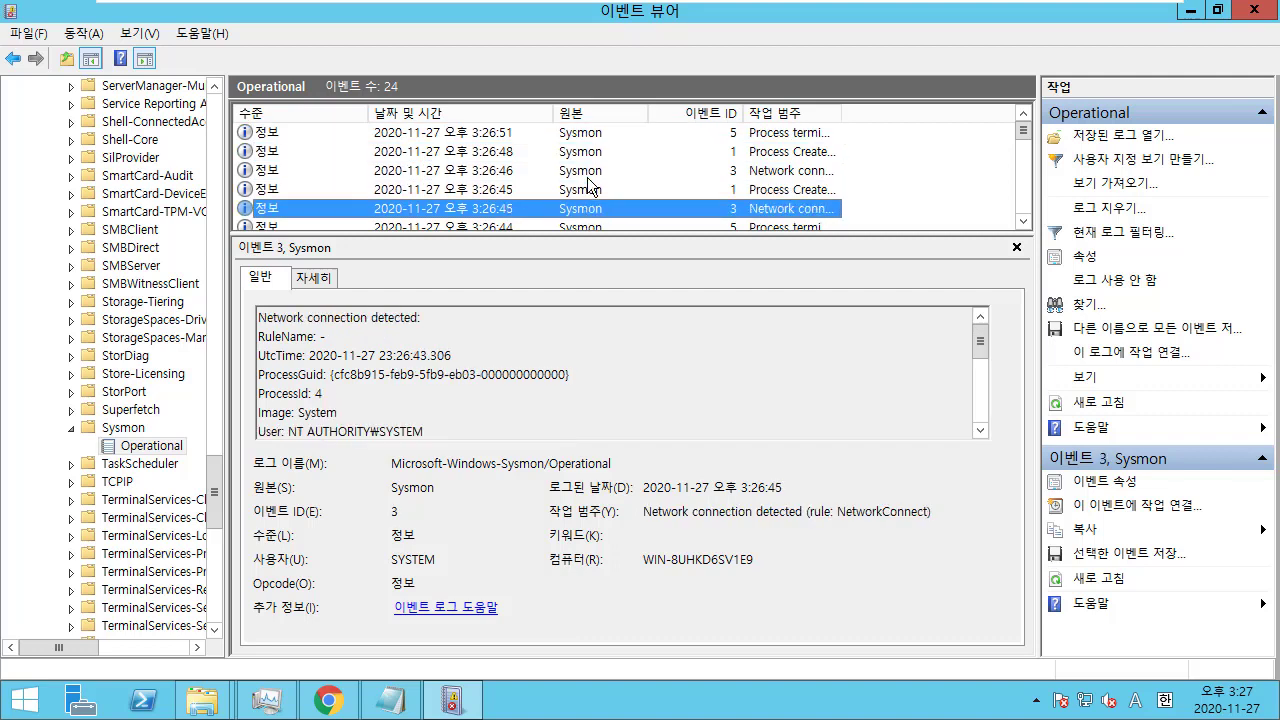
key(Down)
key(Down)
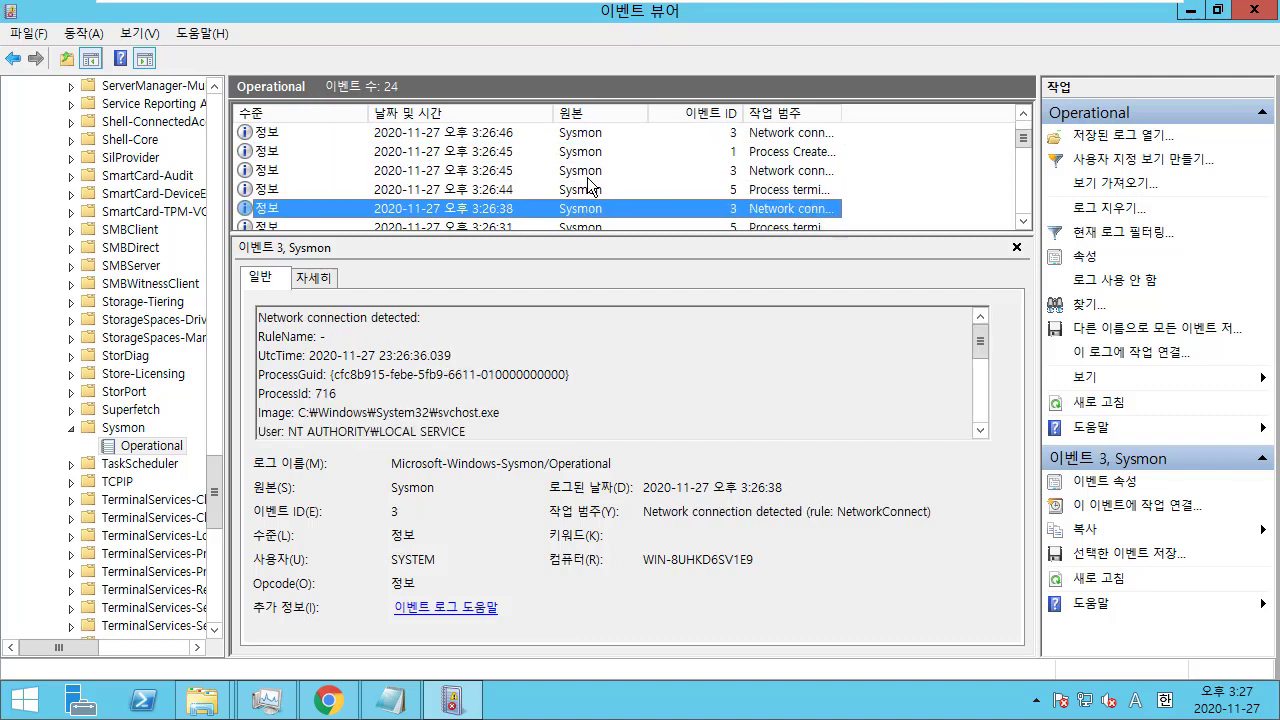
key(Down)
key(Down)
key(Down)
key(Down)
key(Down)
key(Down)
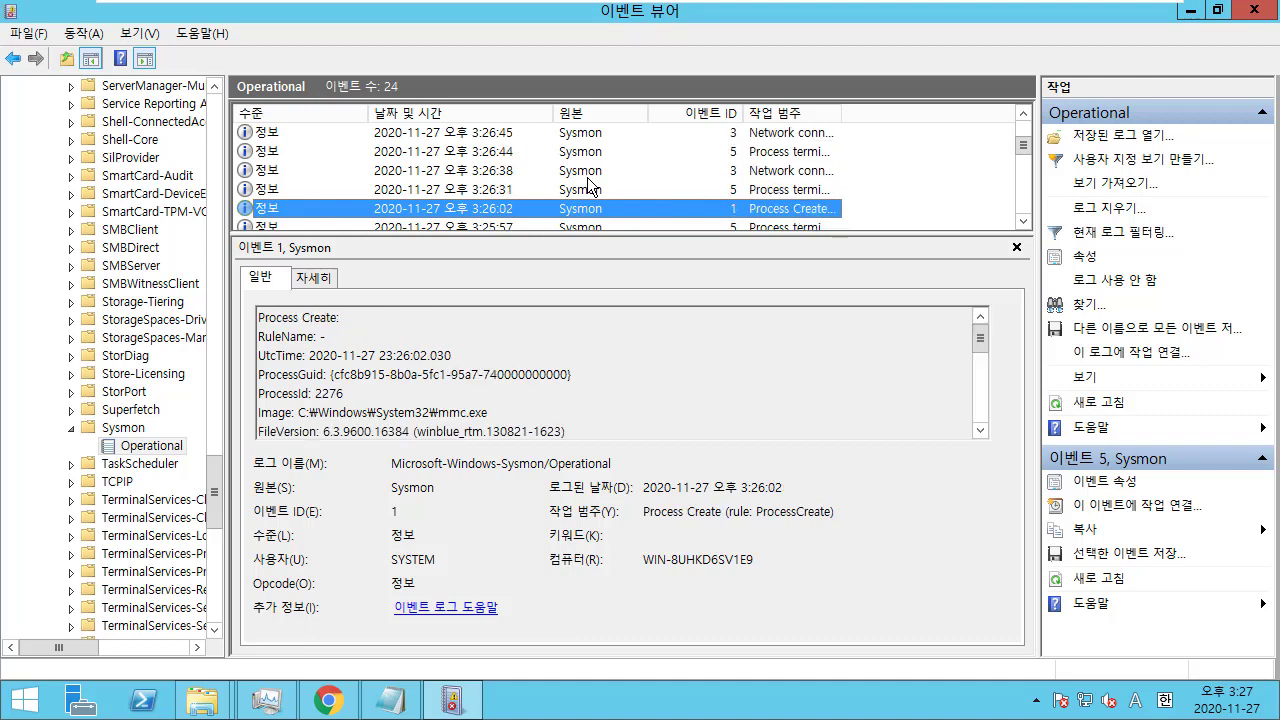
key(Down)
key(Down)
key(Down)
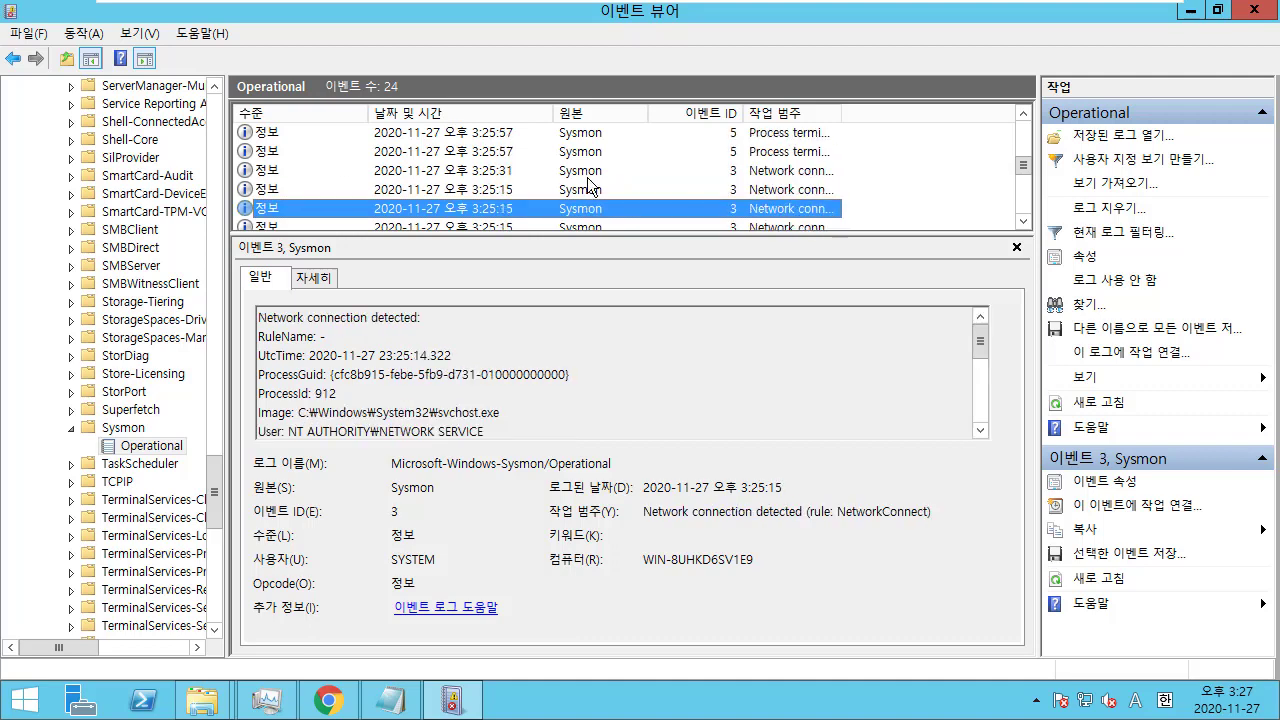
Step: Go down through the older Sysmon events from 3:25:15 to the oldest entries, examining the network connection and process creation details
key(Down)
key(Down)
key(Down)
key(Down)
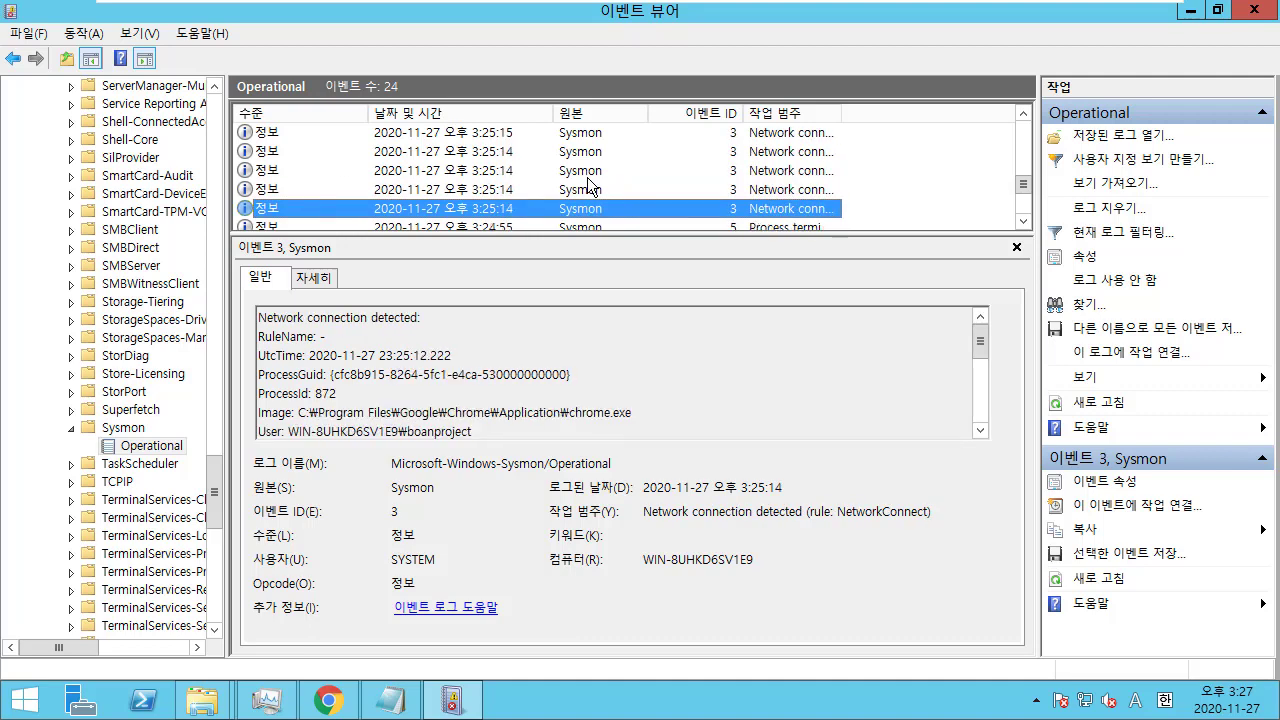
key(Up)
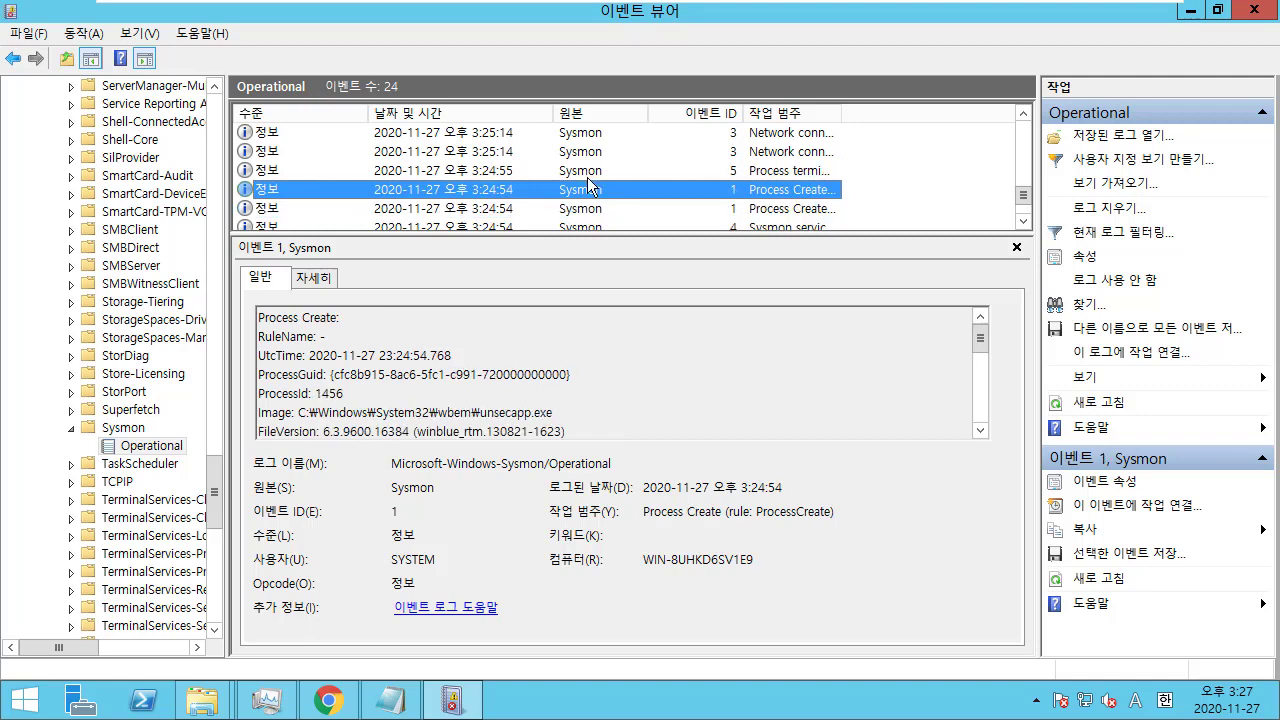
key(Down)
key(Down)
key(Down)
key(Up)
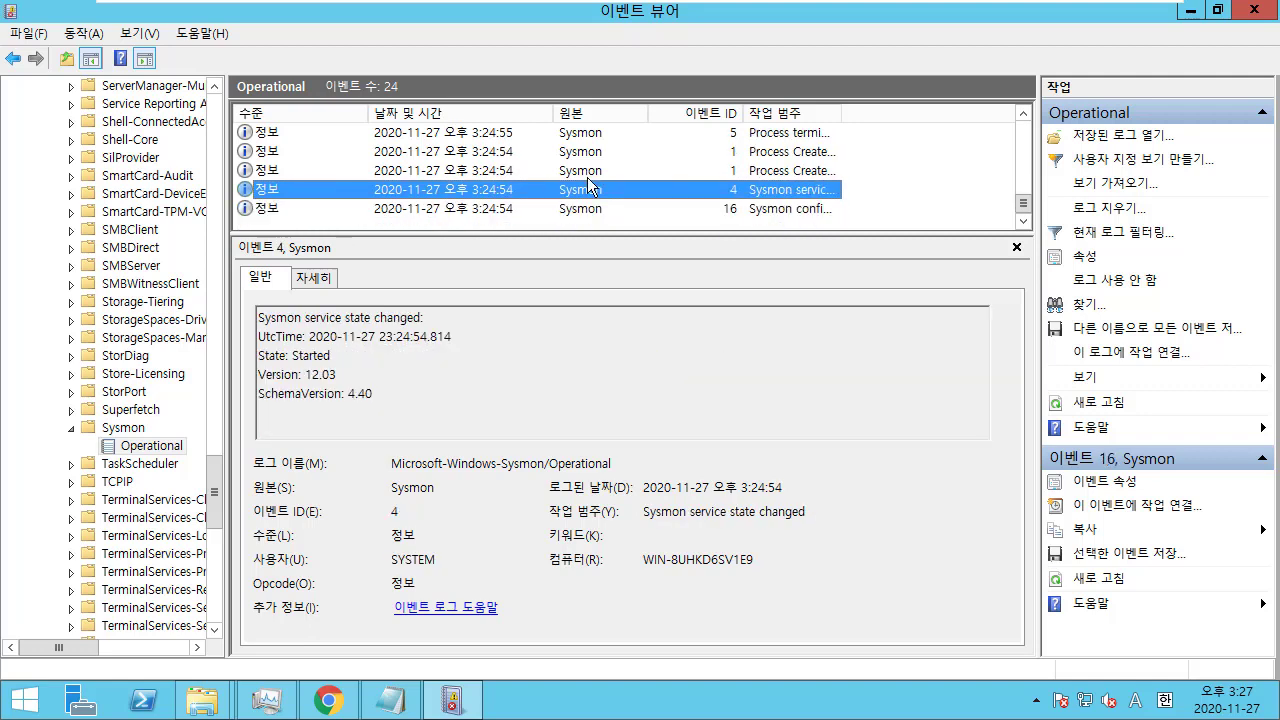
Step: Review the oldest Sysmon entries around 3:24:54, examining the configuration change, service state change and process creation details
key(Up)
key(Up)
key(Up)
key(Up)
key(Down)
key(Down)
key(Down)
key(Down)
key(Down)
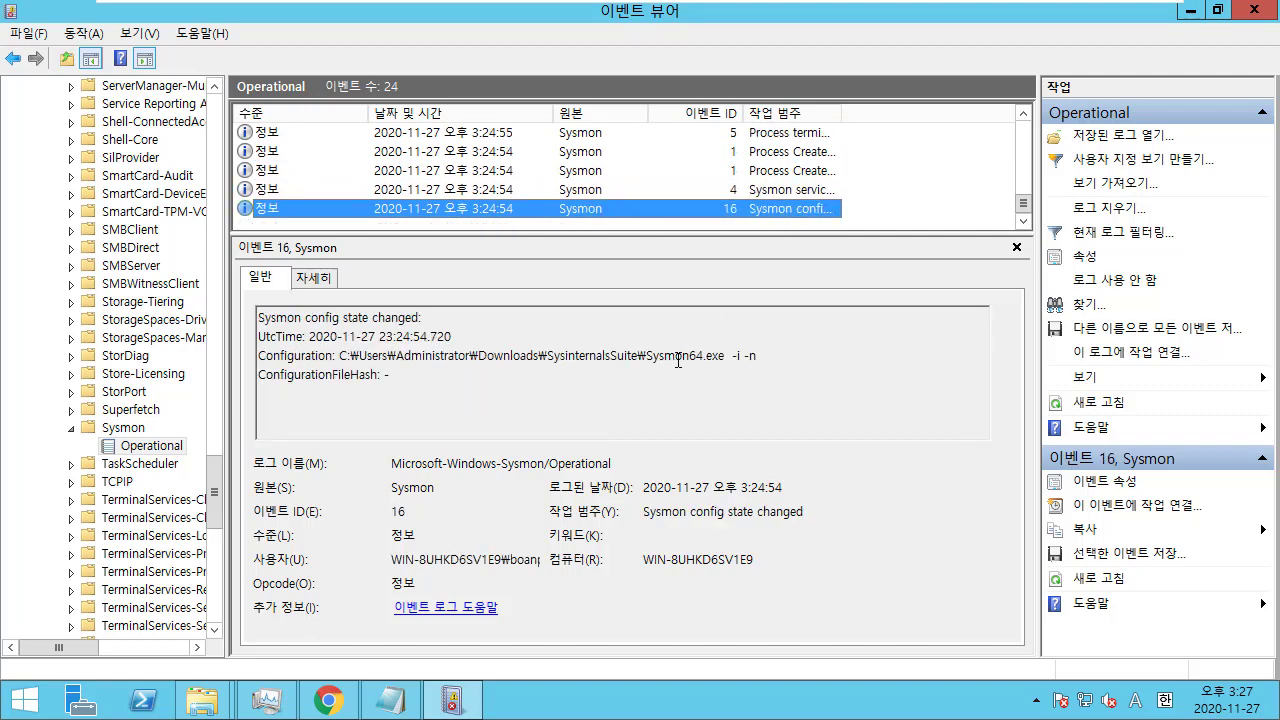
key(Up)
key(Up)
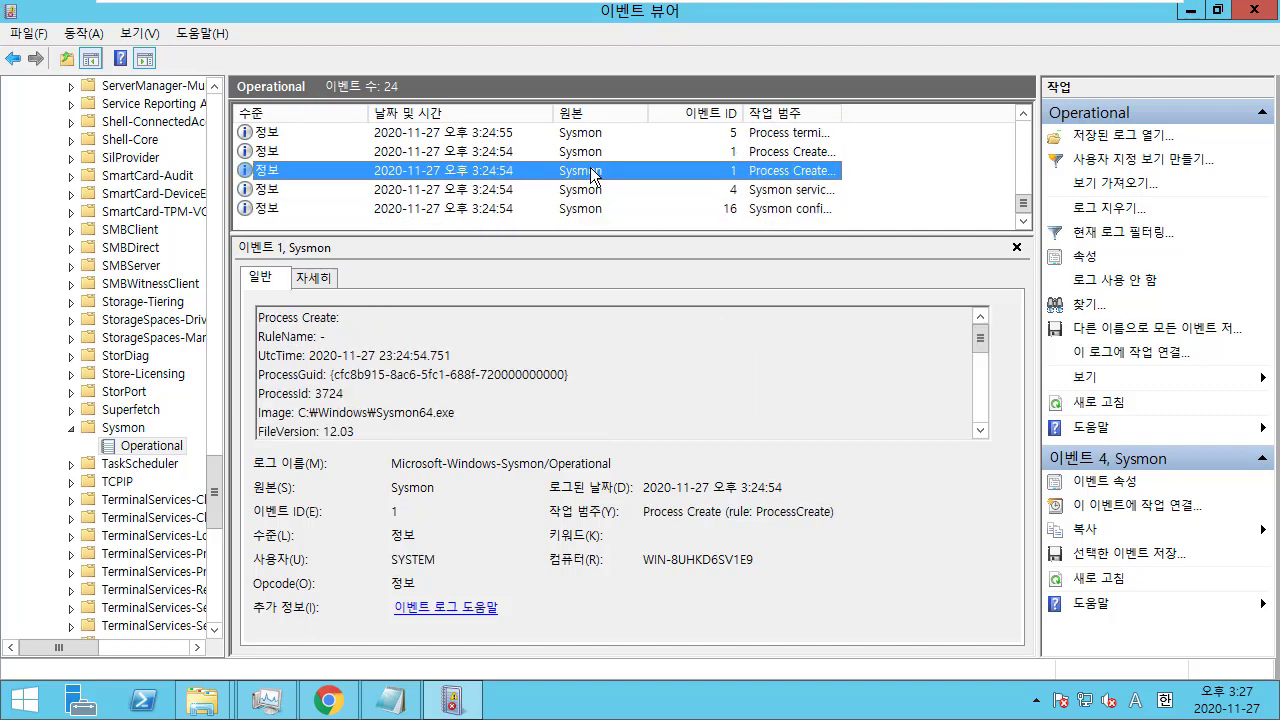
key(Up)
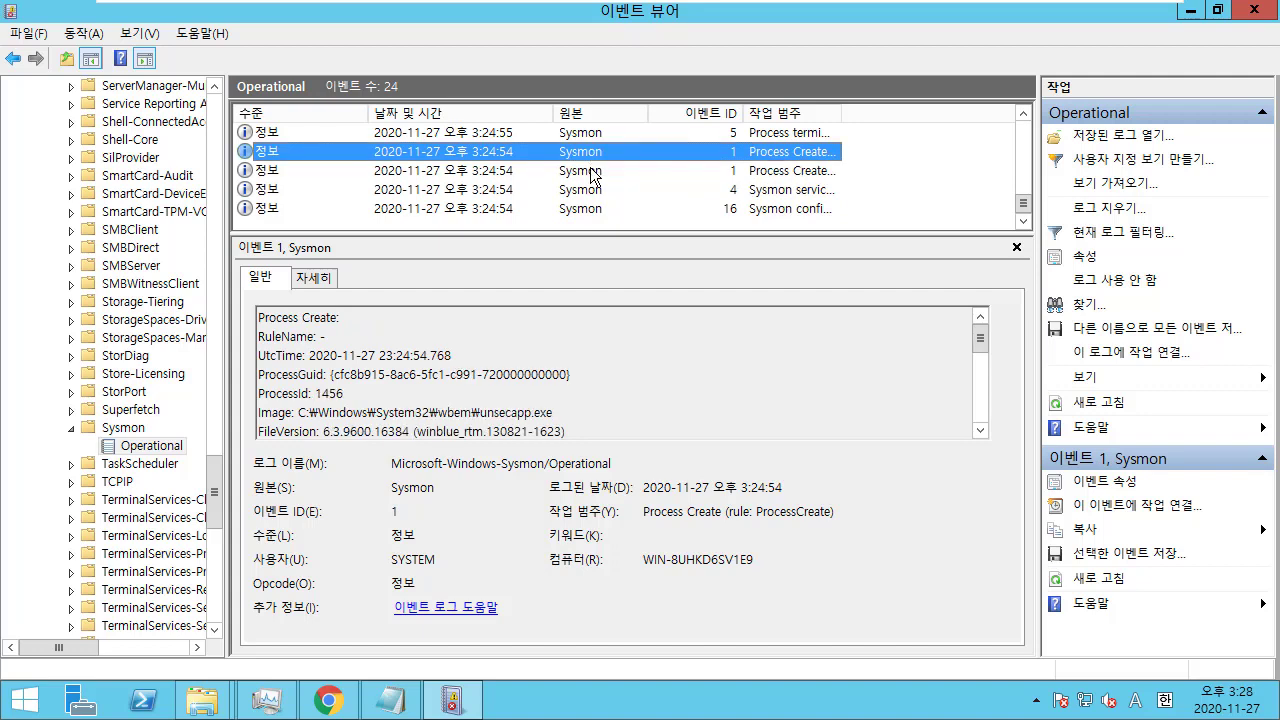
key(Up)
Step: Refresh the Sysmon log and go through its most recent events down to the network connection logged at 3:26:38
key(F5)
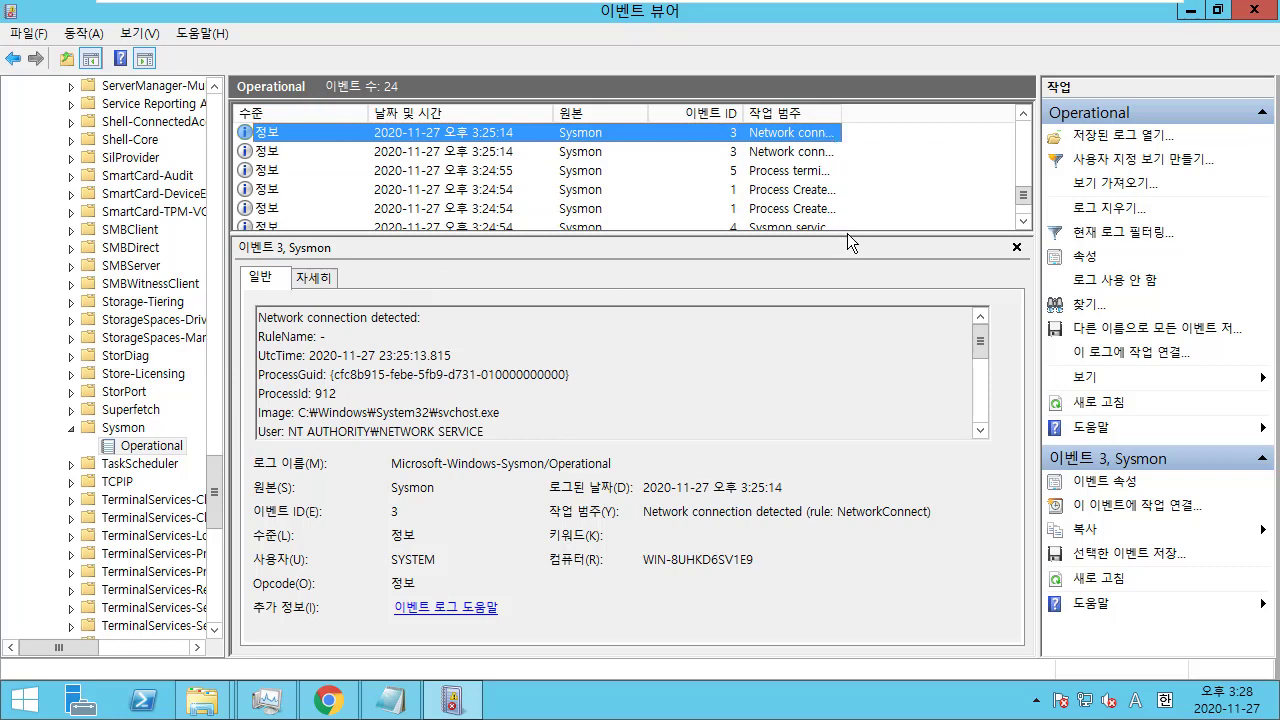
key(F5)
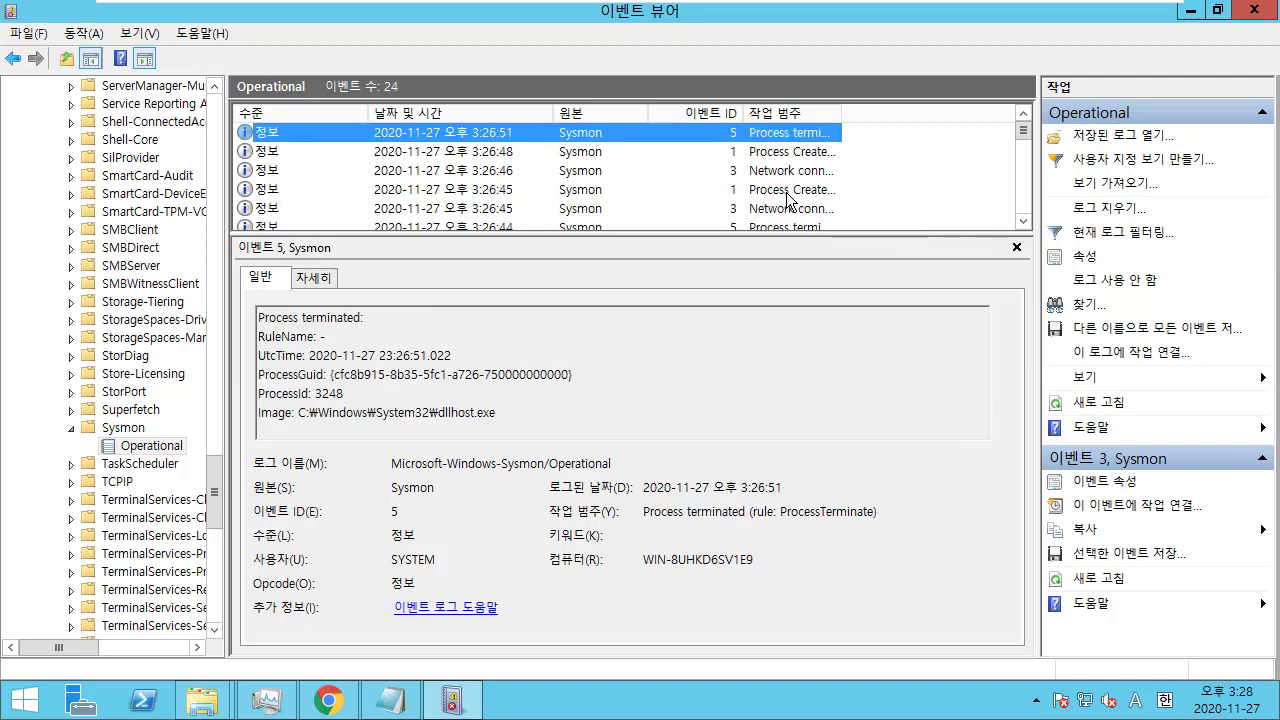
click(682, 162)
key(Down)
key(Down)
key(Down)
key(Down)
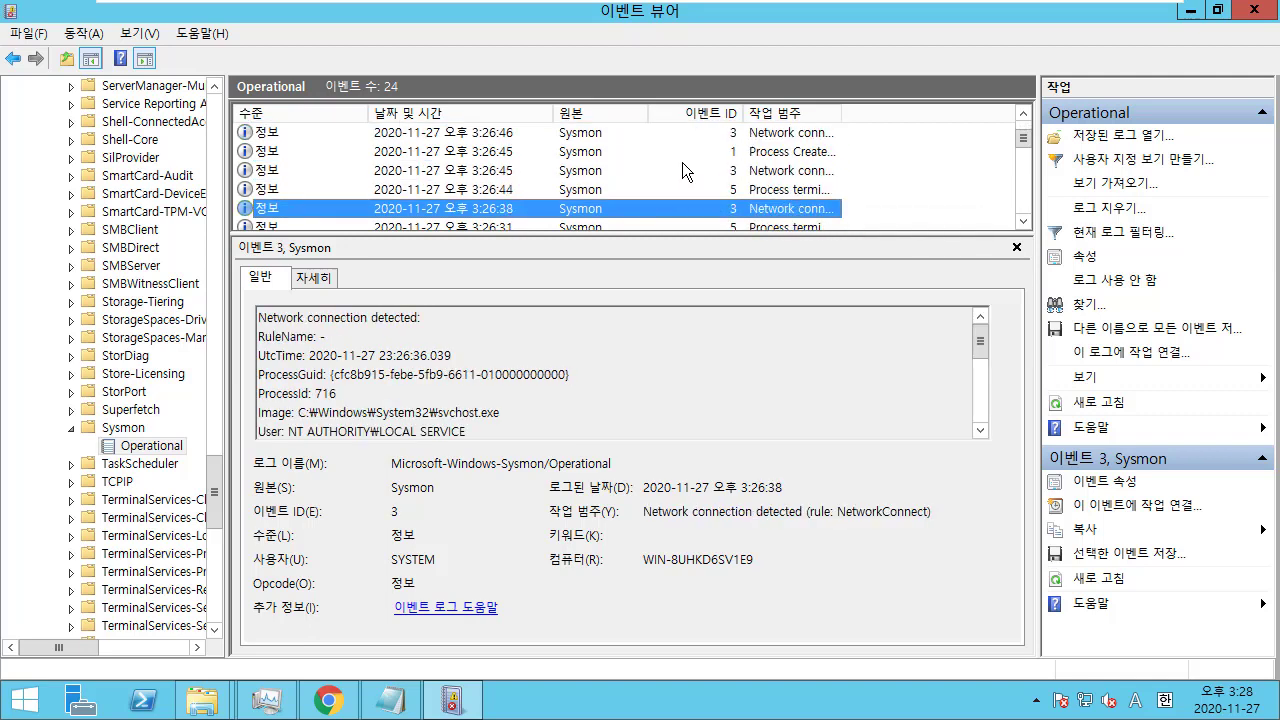
Step: Close the open Notepad window and launch Notepad again to generate process termination and creation events
click(390, 700)
click(1089, 118)
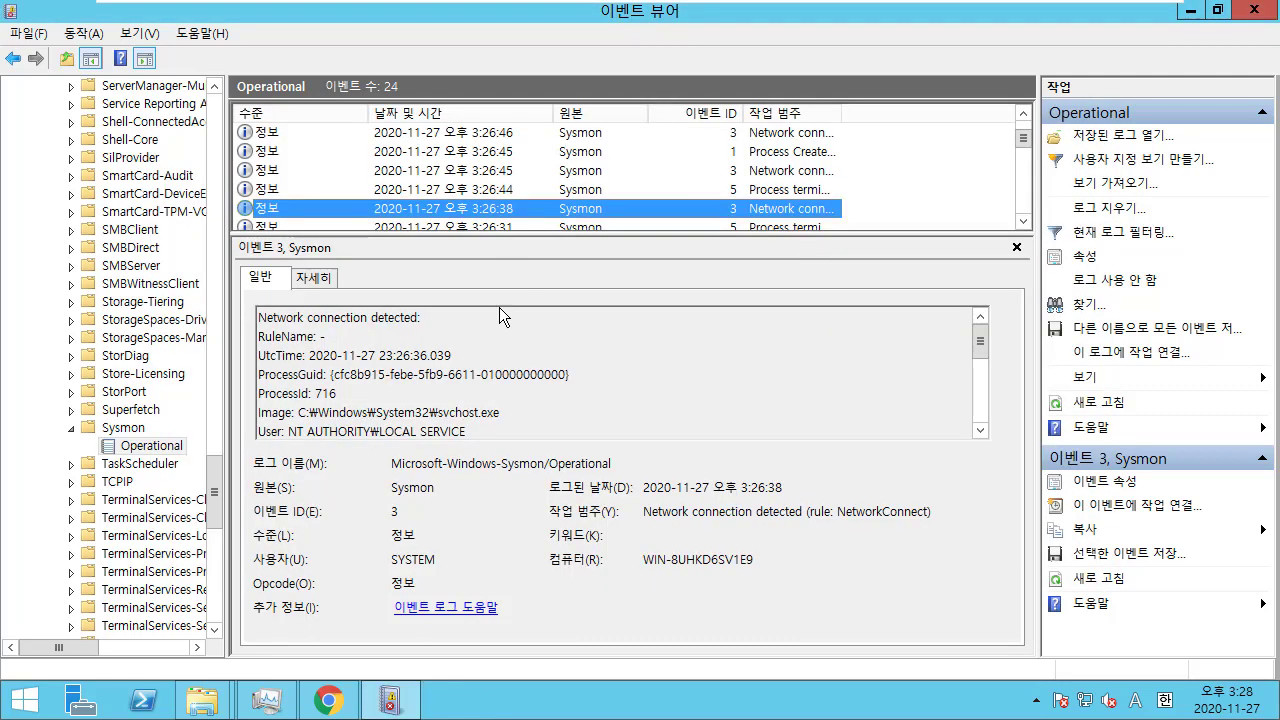
key(super+r)
key(Return)
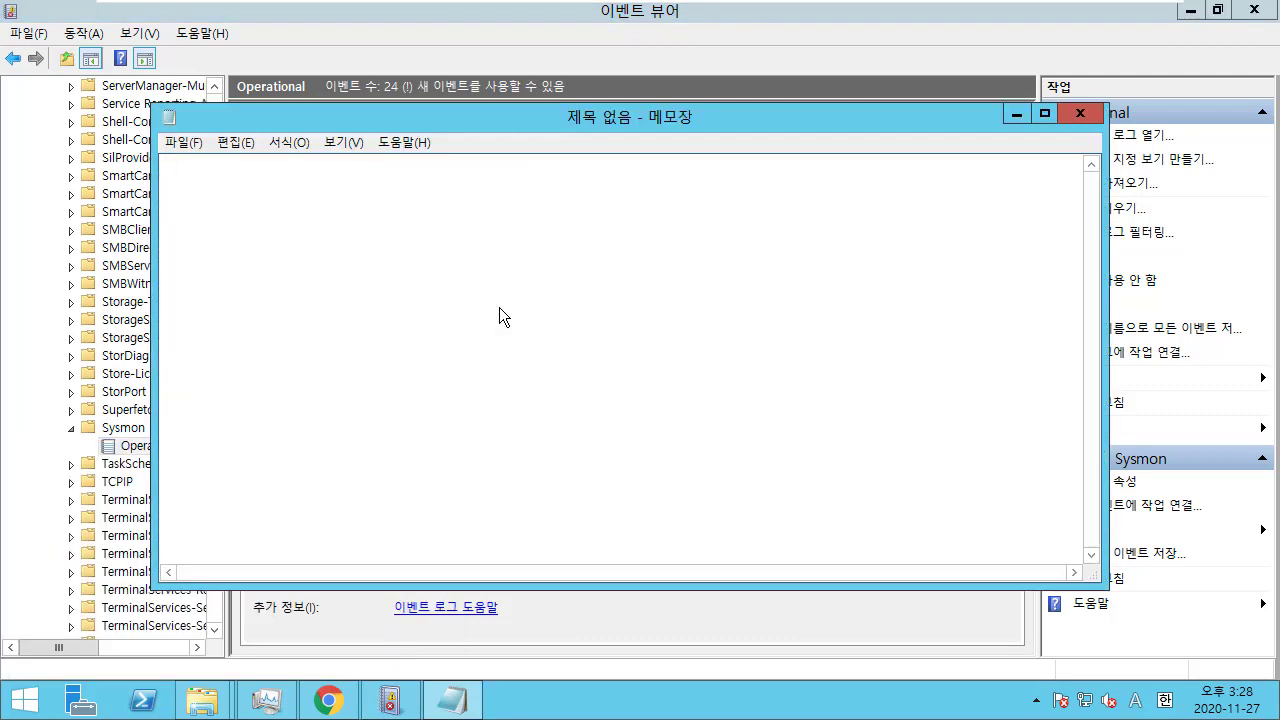
Step: Switch back to Event Viewer and refresh the Sysmon Operational log to load the new events
click(895, 24)
click(716, 171)
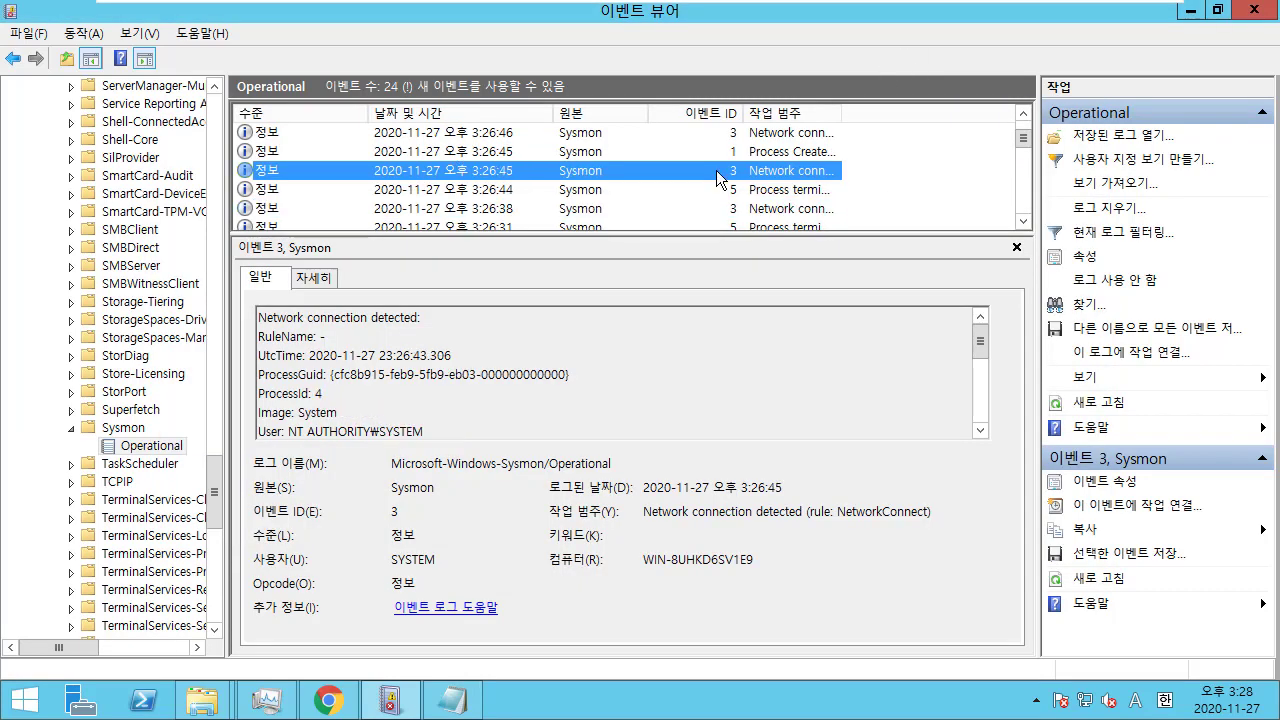
key(F5)
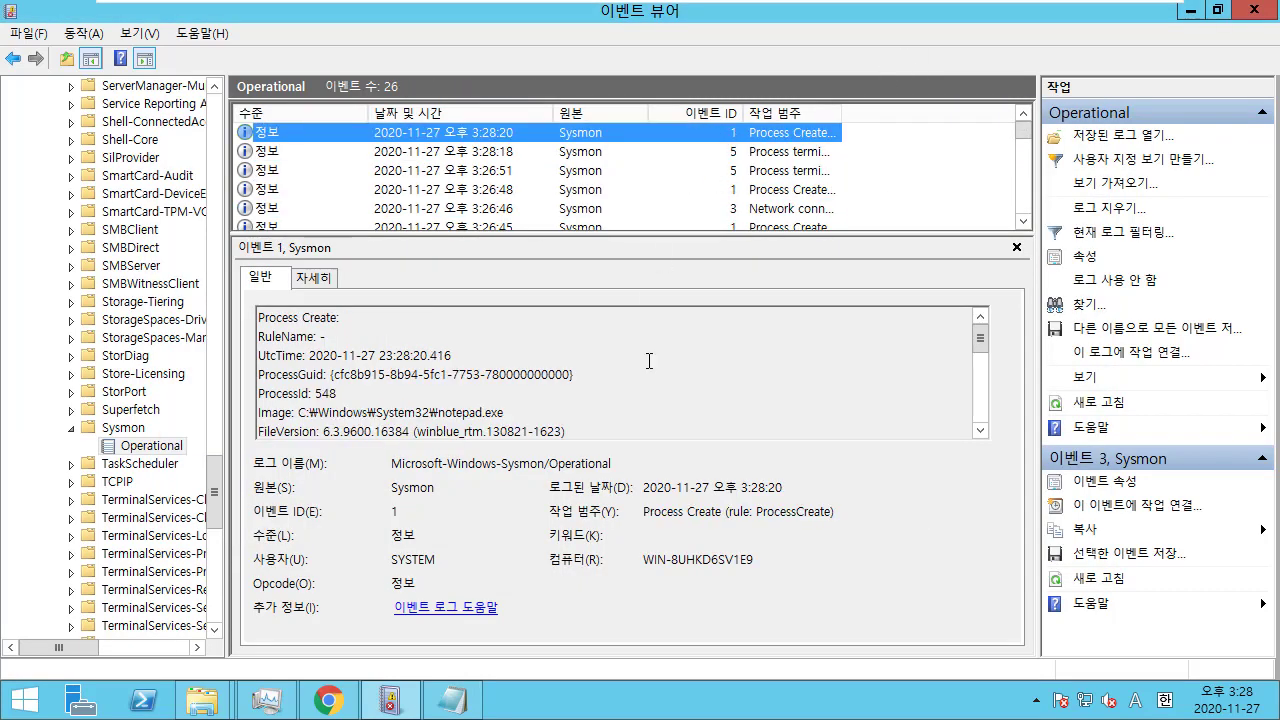
Step: Read the full details of the notepad.exe process creation event, including its parent process, and view the notepad.exe termination event
click(575, 375)
scroll(578, 407, down, 1)
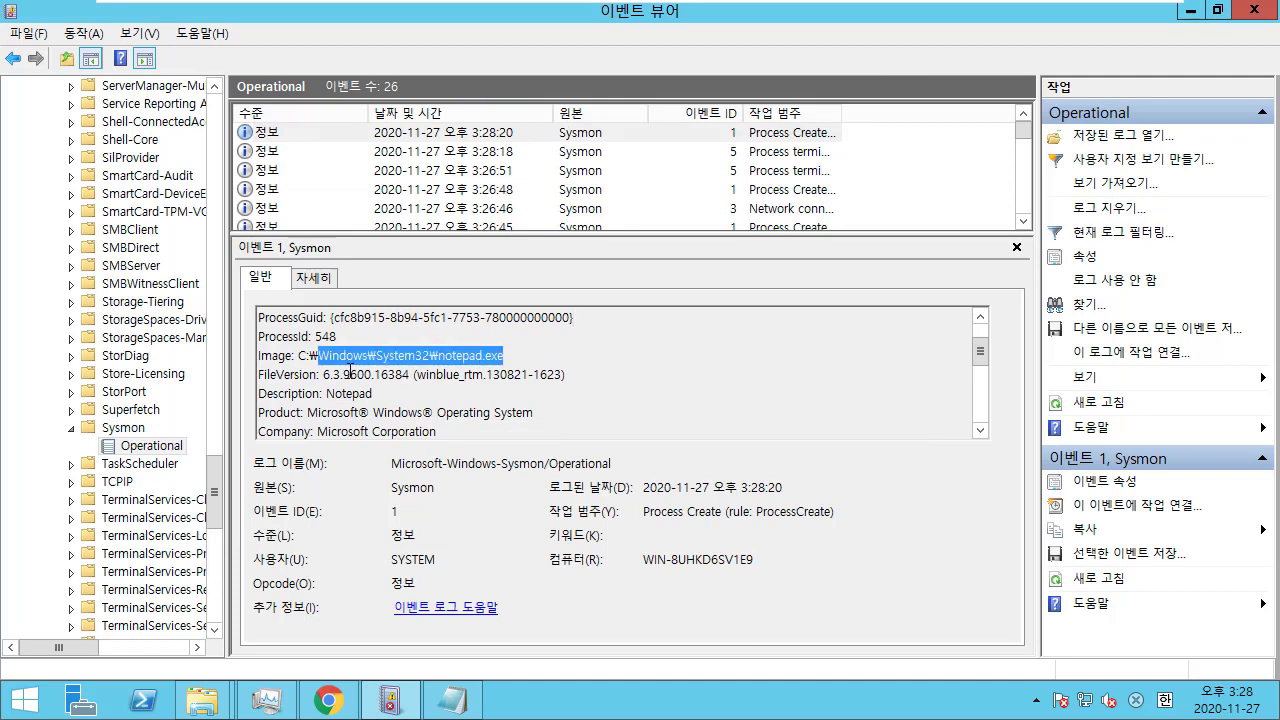
click(577, 389)
scroll(577, 389, down, 3)
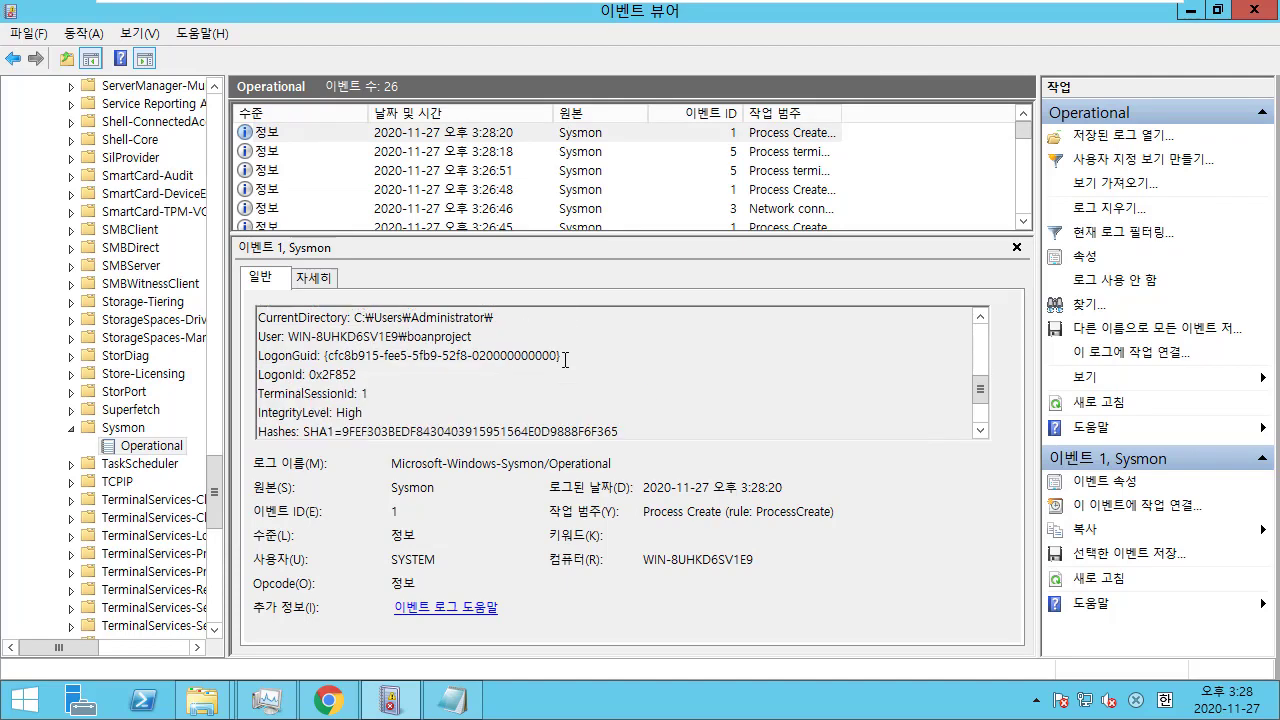
scroll(571, 379, down, 2)
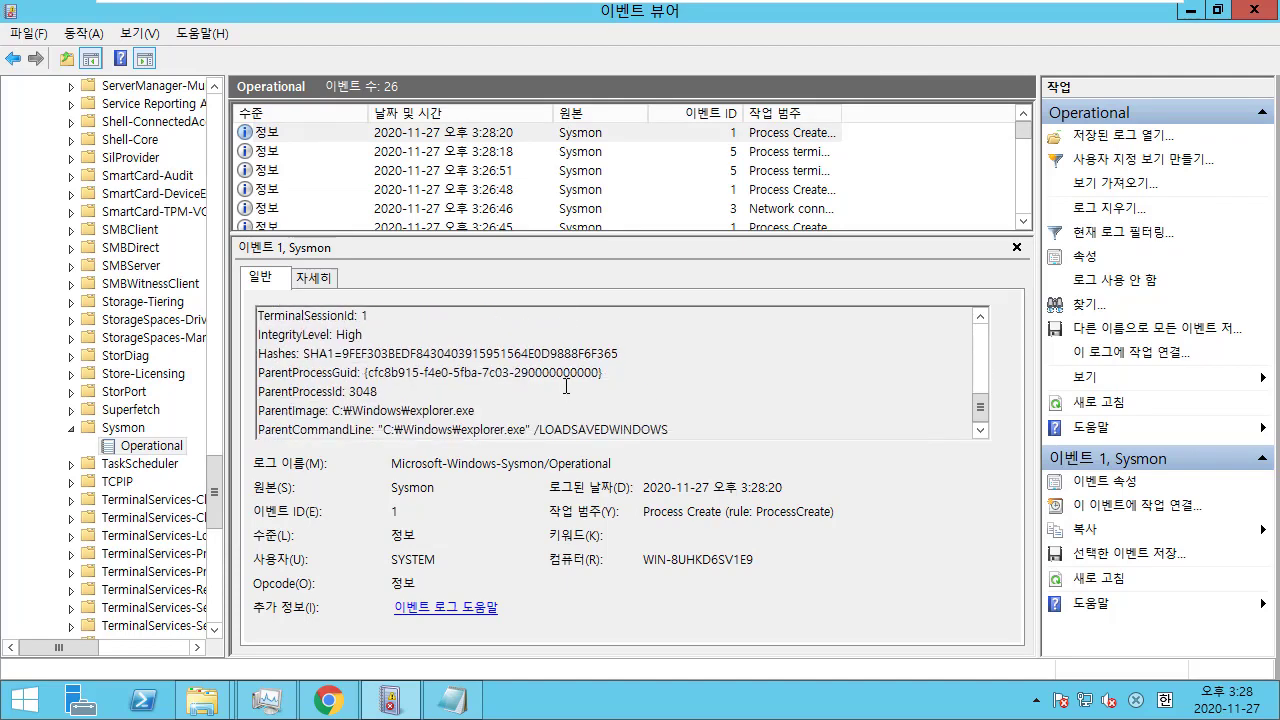
click(699, 137)
click(560, 157)
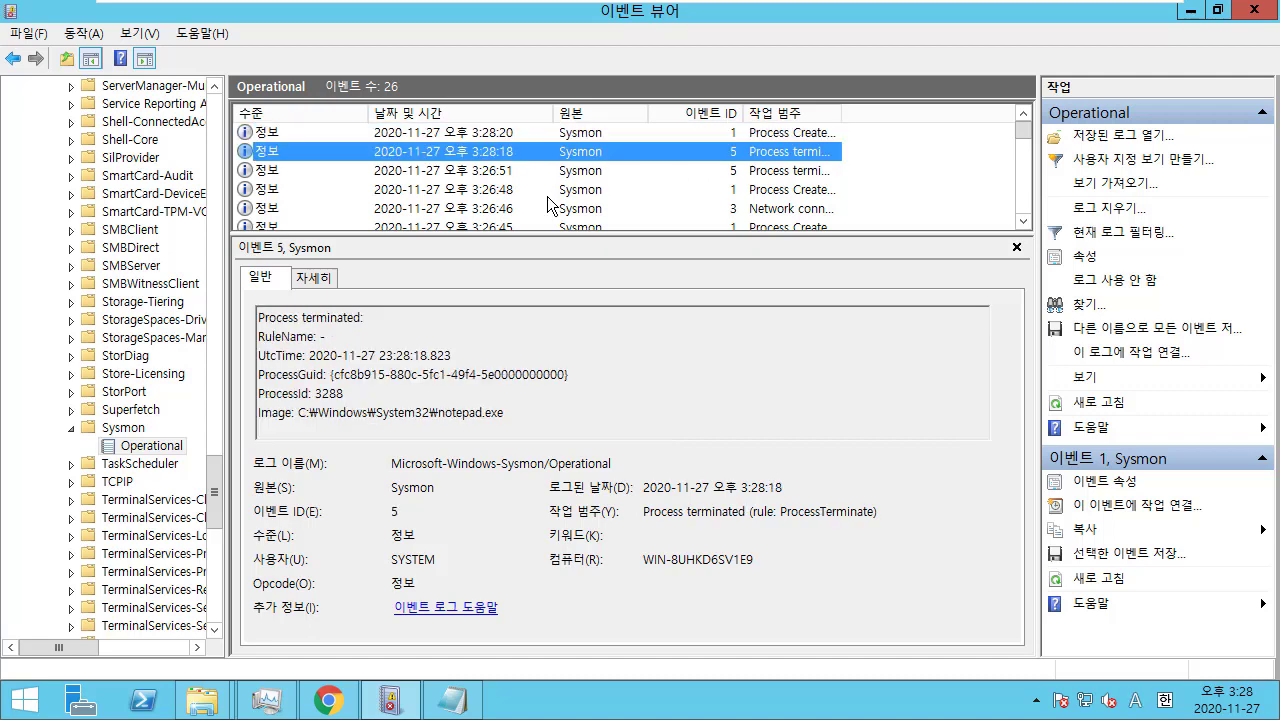
Step: Switch to the SysinternalsSuite folder in File Explorer and select procexp.exe
key(alt+Tab)
key(alt+Tab)
click(202, 700)
click(295, 618)
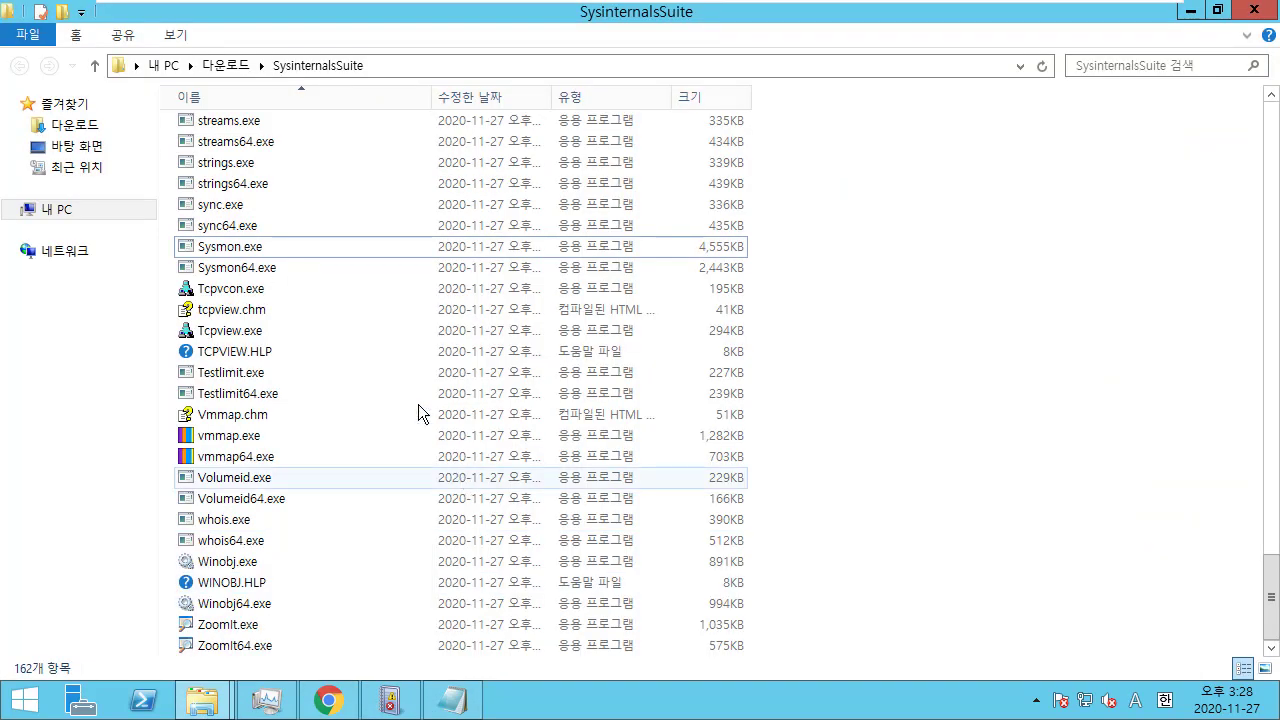
click(401, 373)
text(pro)
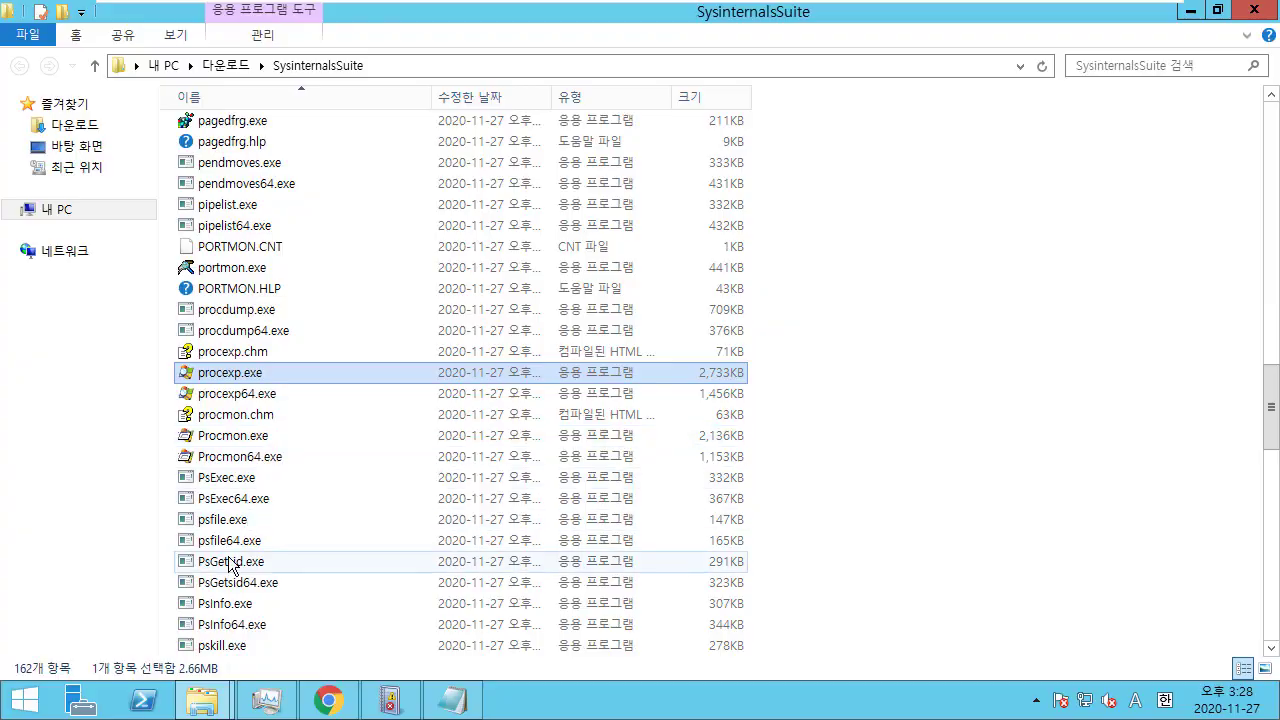
key(super)
text(ie)
click(1071, 216)
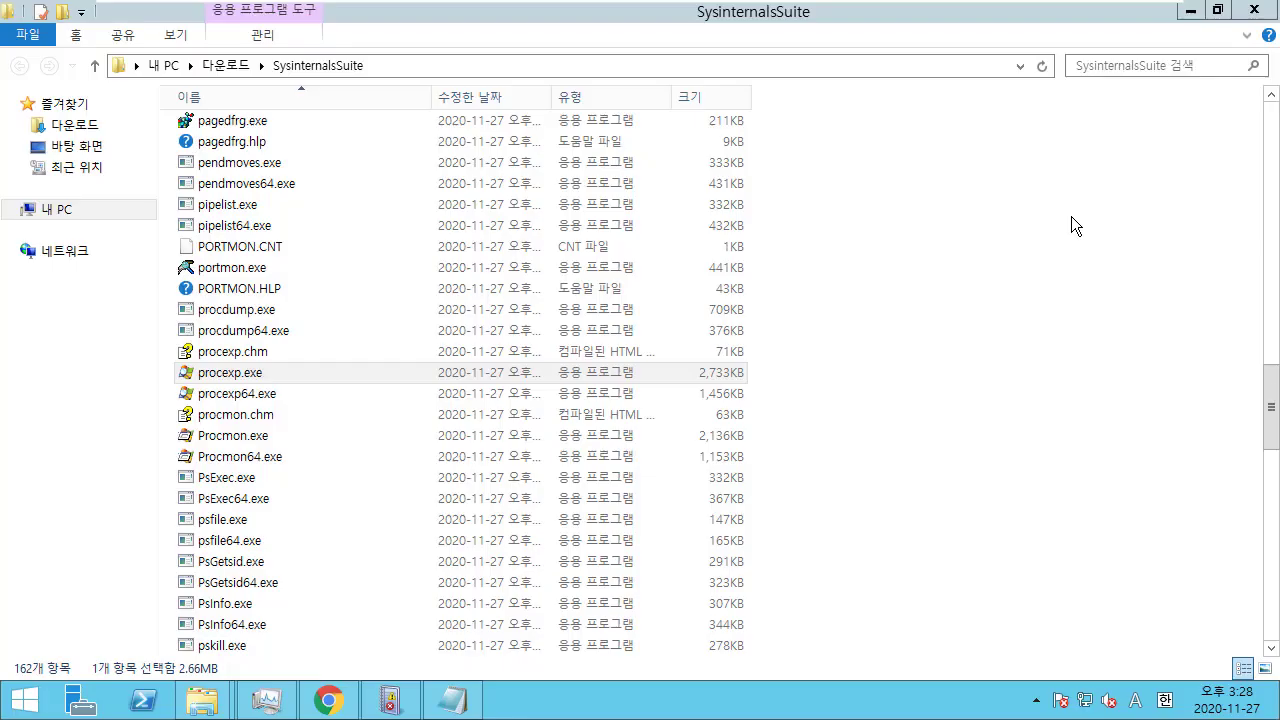
click(515, 67)
text(www.naver.com)
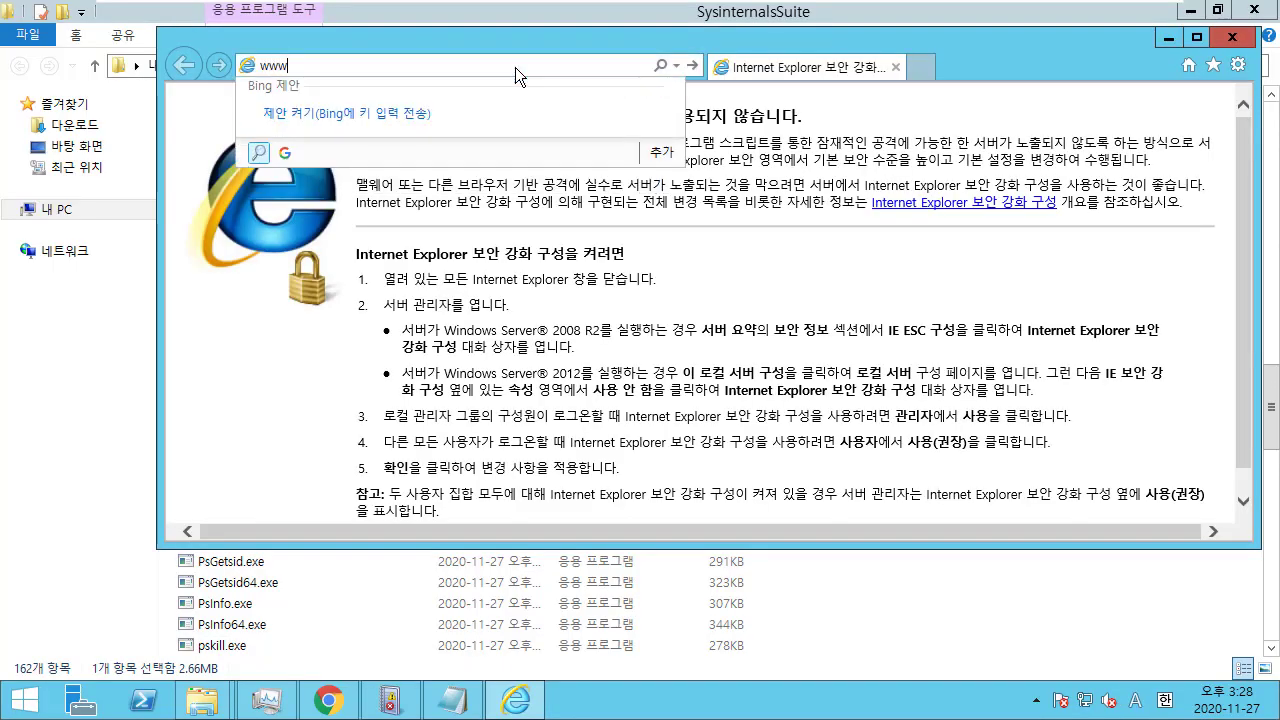
key(Return)
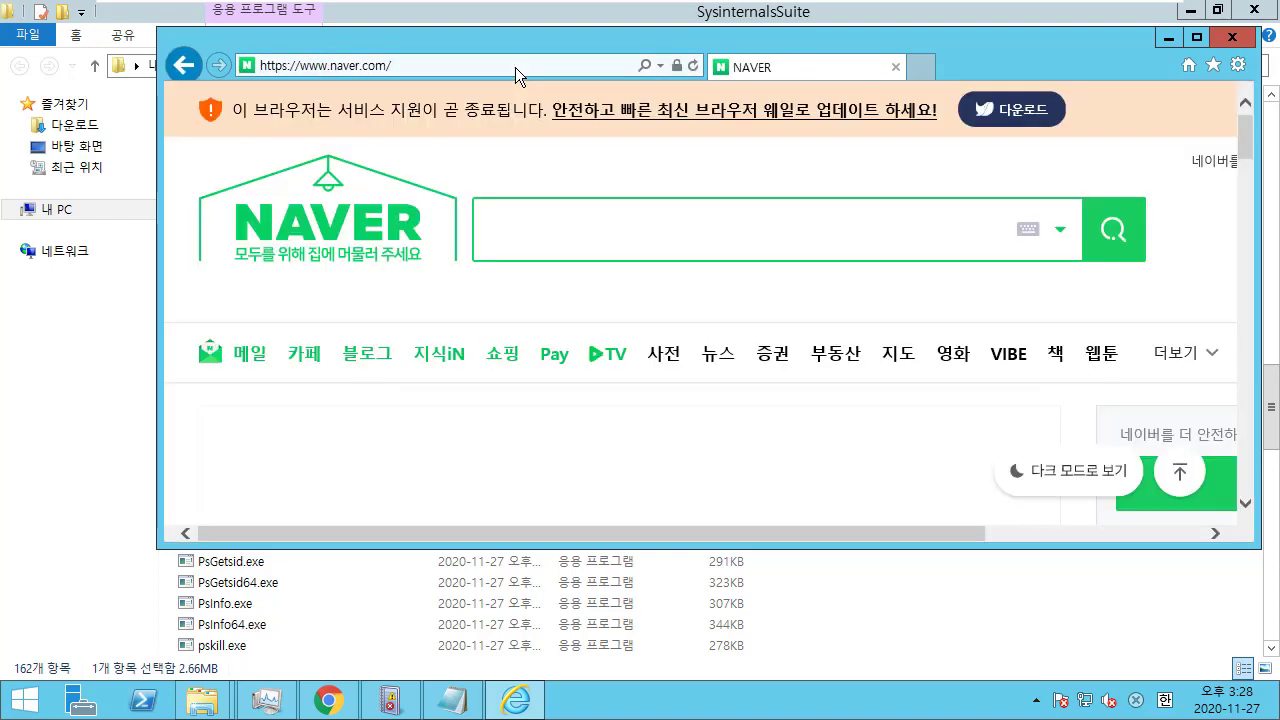
Step: Return to the SysinternalsSuite folder and launch Process Explorer from procexp.exe
key(alt+Tab)
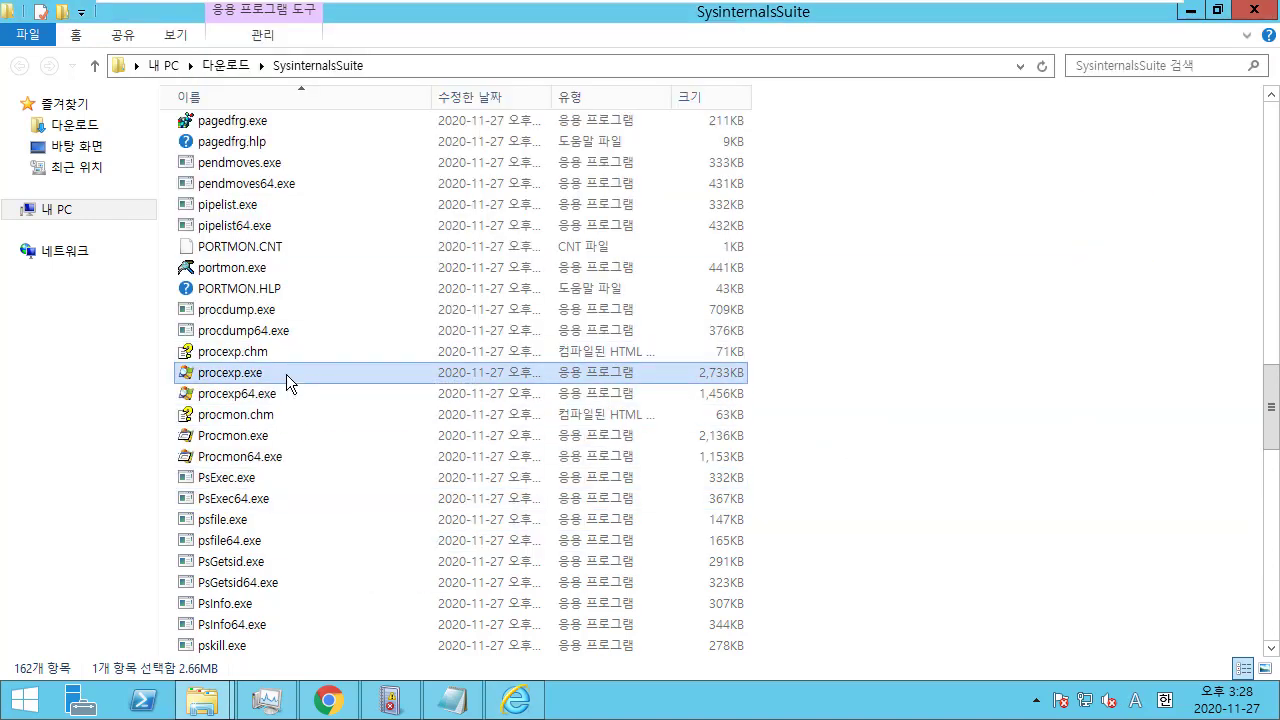
double_click(286, 374)
click(760, 459)
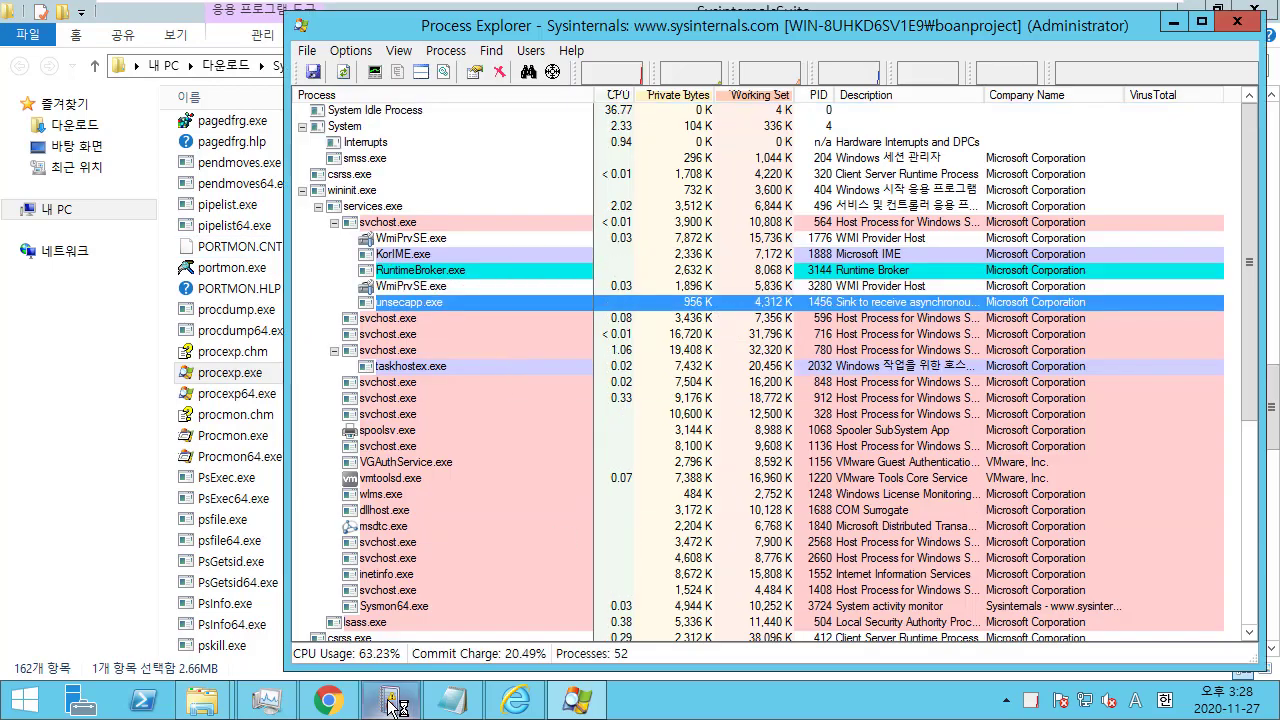
Step: Switch to Event Viewer with the Sysmon log refreshed and read the newest process creation event's details, including its parent process
click(393, 702)
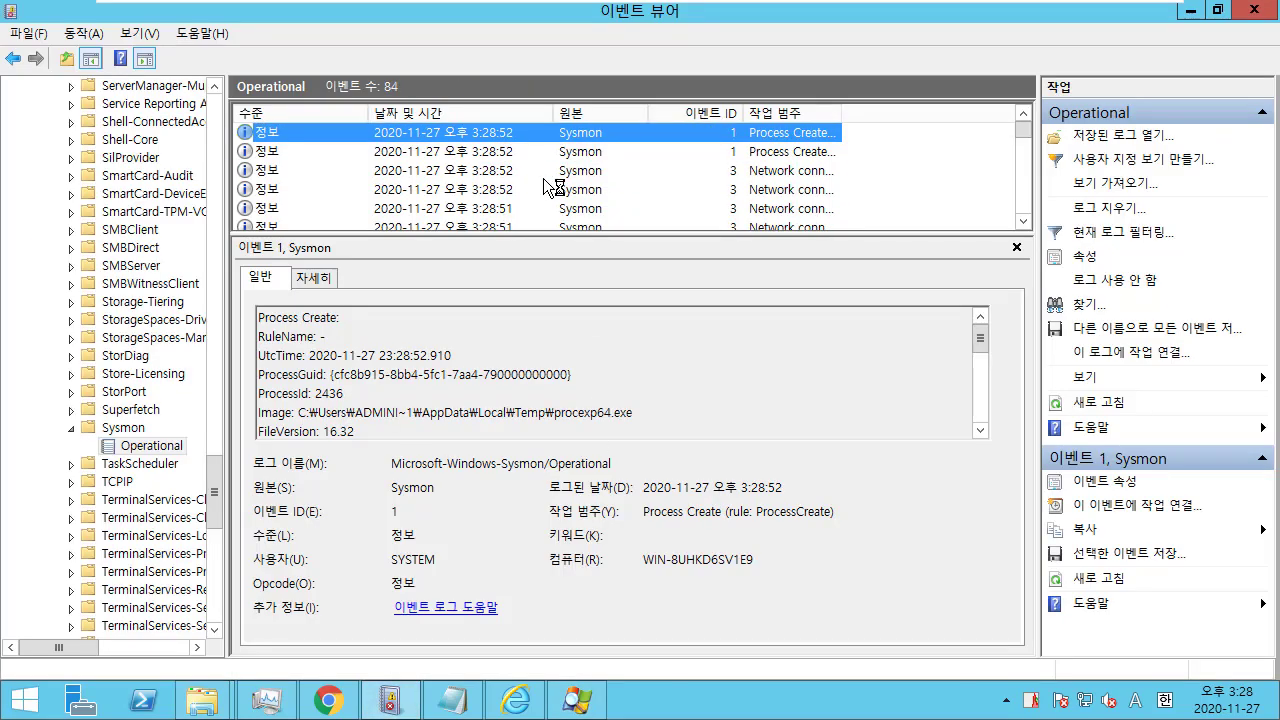
click(660, 390)
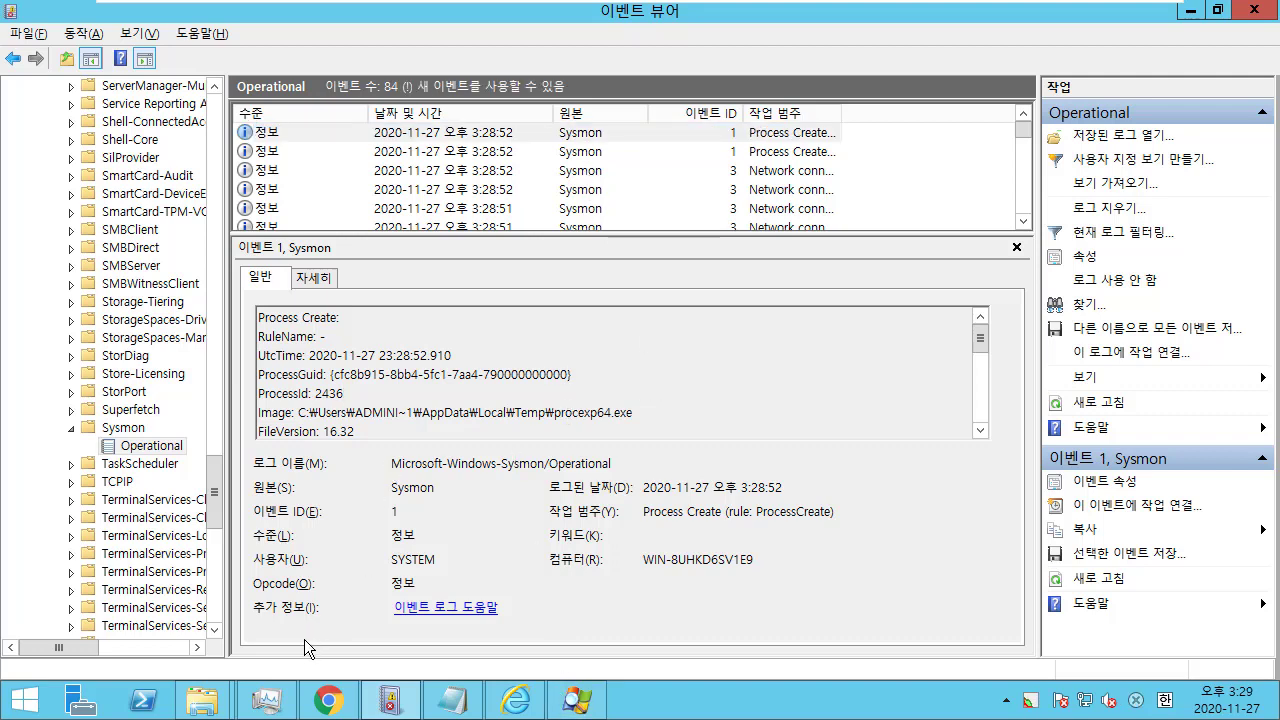
key(alt+Tab)
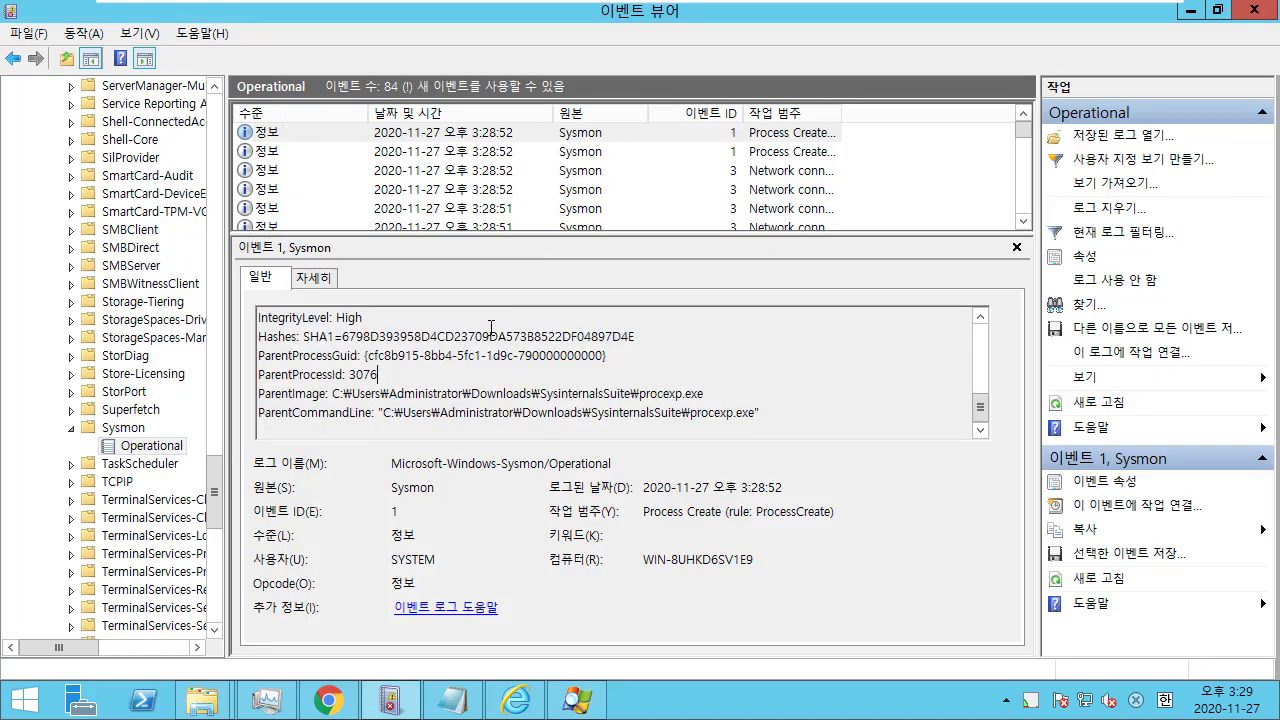
click(556, 140)
scroll(562, 360, up, 5)
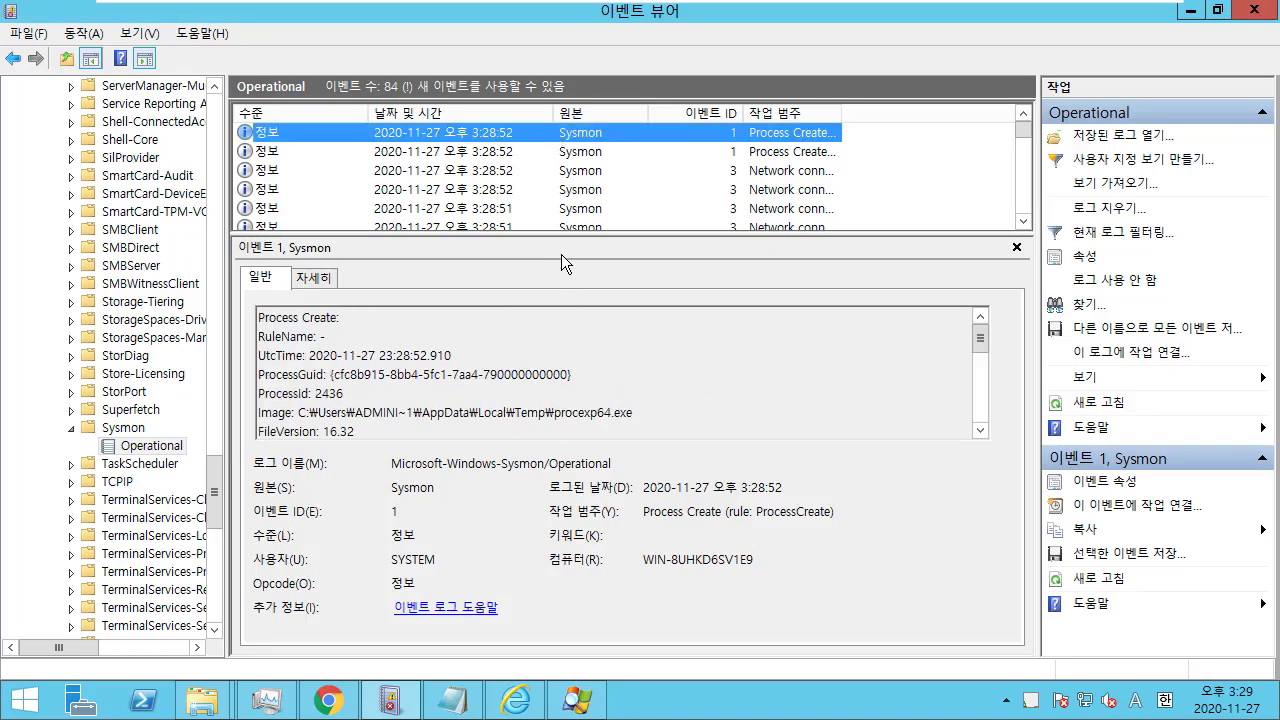
Step: Enlarge the procexp64.exe process creation details, mark the image path on screen, and return to the normal view
click(605, 416)
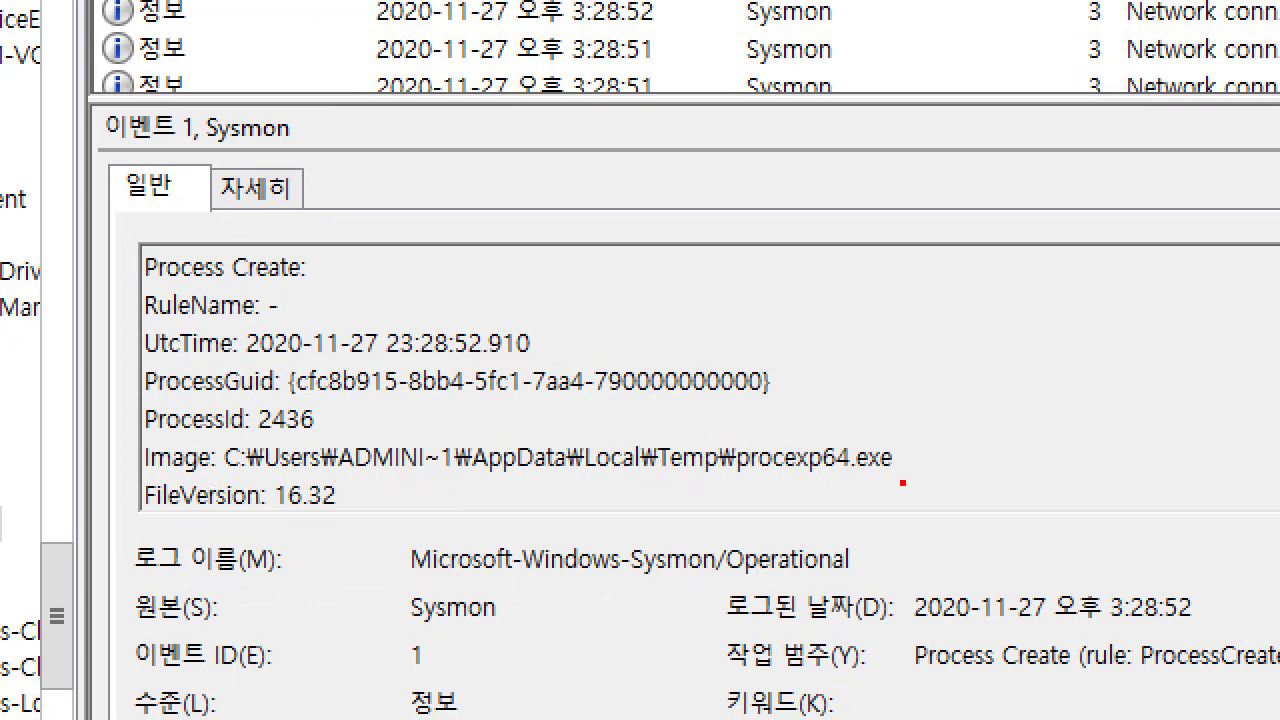
mouse_move(903, 483)
mouse_down()
mouse_move(362, 495)
mouse_move(200, 478)
mouse_move(349, 406)
mouse_move(818, 406)
mouse_move(908, 486)
mouse_up()
mouse_move(966, 434)
mouse_down()
mouse_move(992, 430)
mouse_move(942, 472)
mouse_move(1008, 462)
mouse_up()
key(Escape)
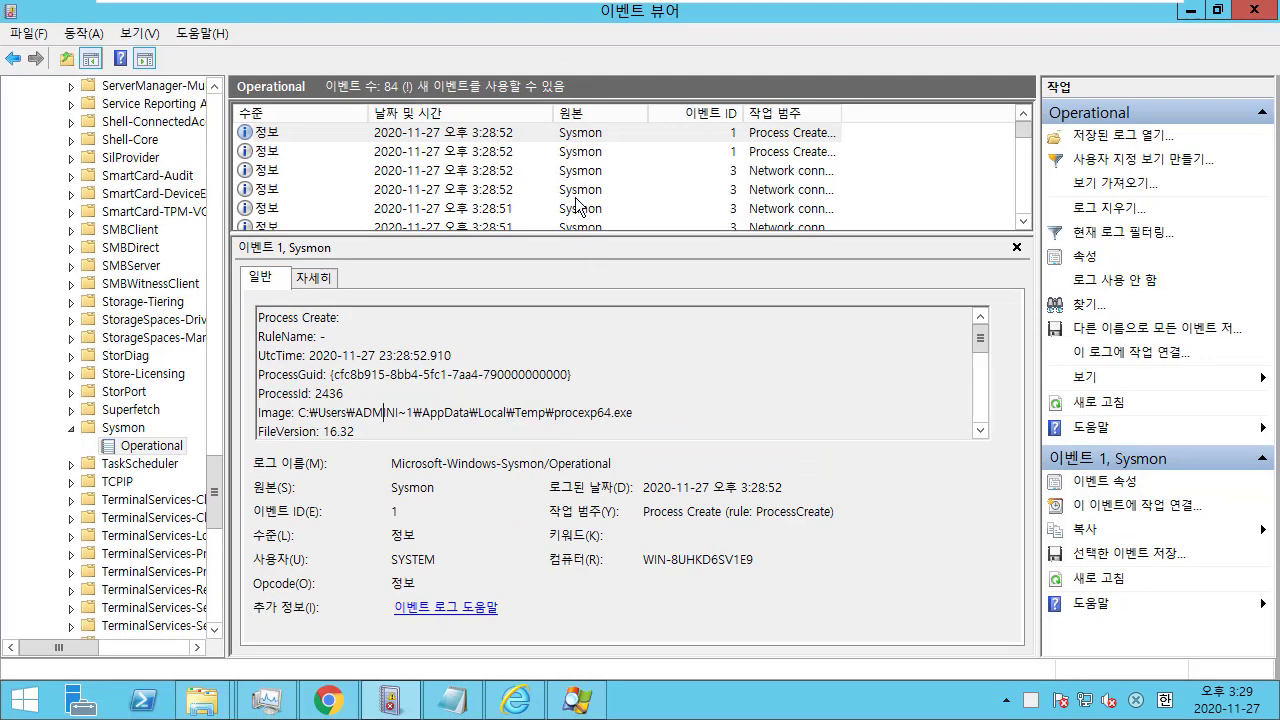
Step: Compare the image paths of the procexp.exe and procexp64.exe creation events, highlighting the latter's path, and view the next network connection event
click(560, 152)
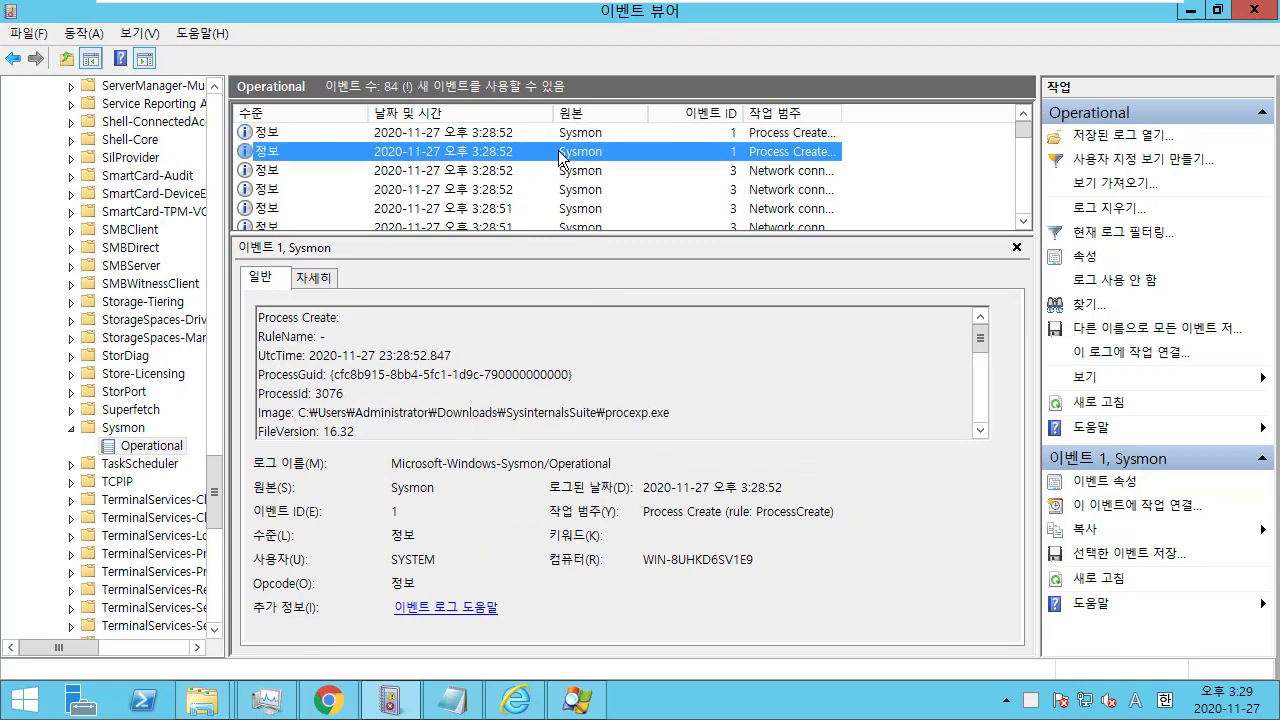
key(Up)
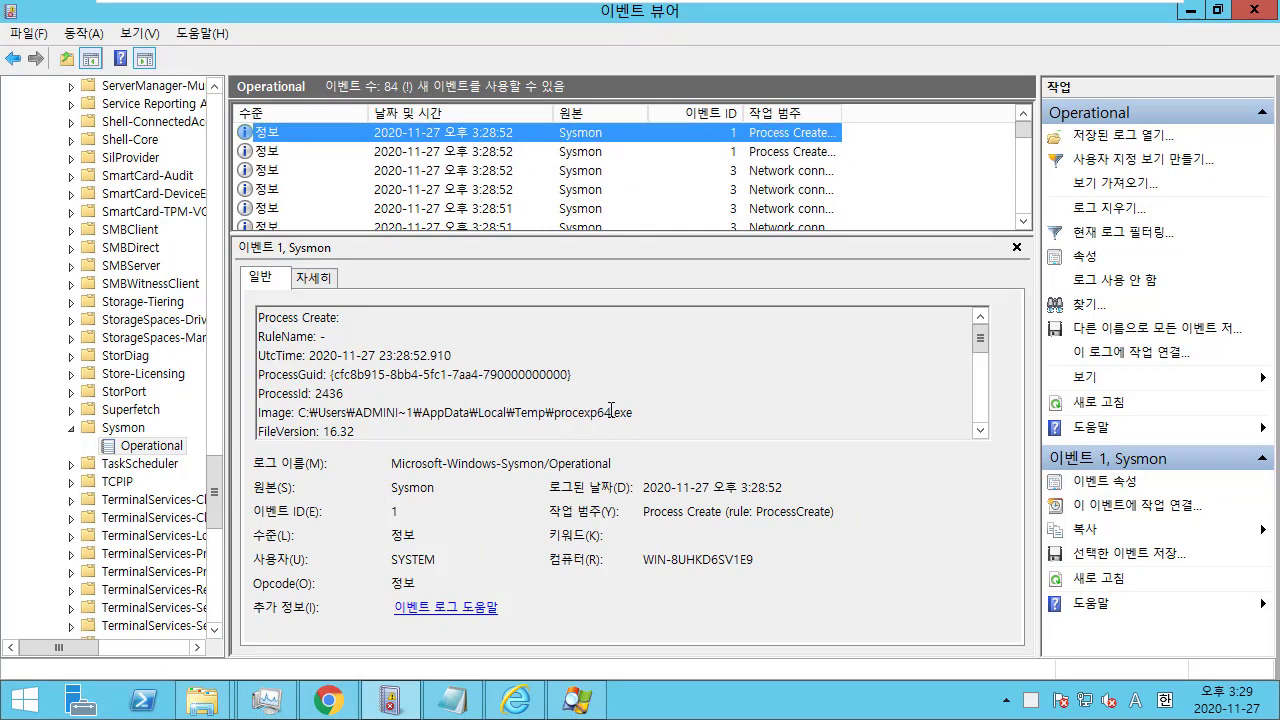
drag(650, 414, 244, 415)
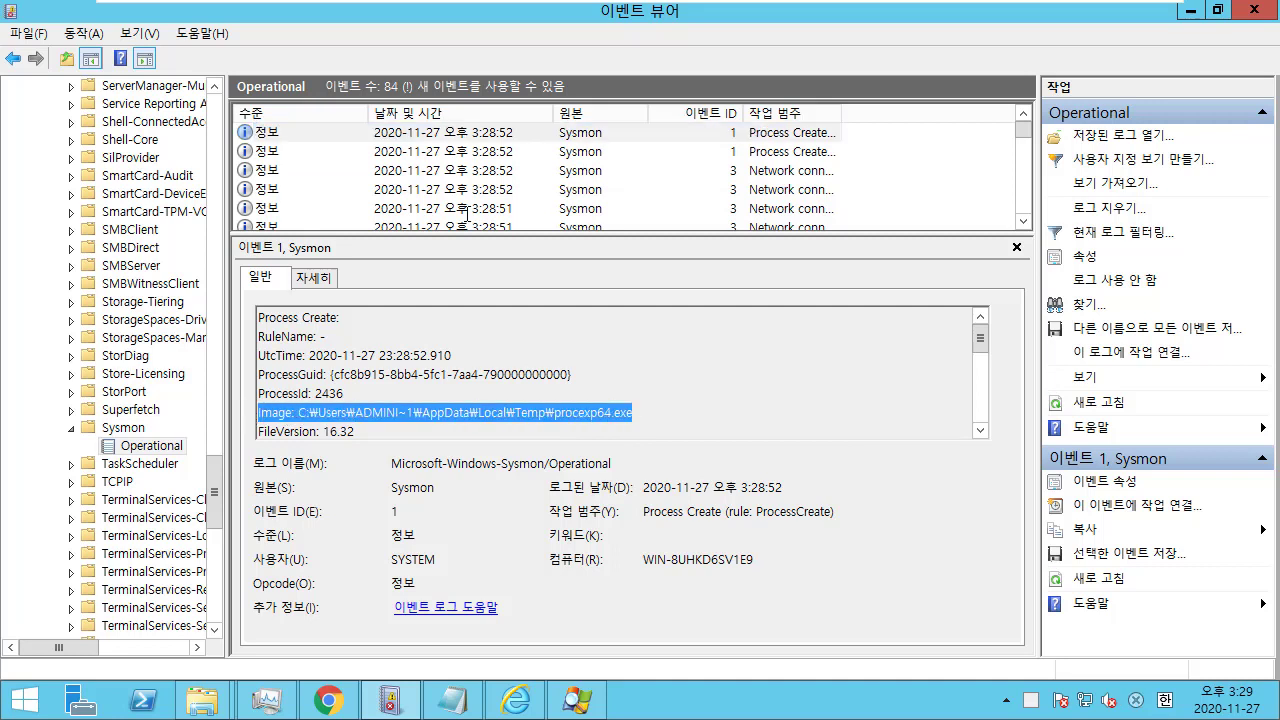
click(509, 150)
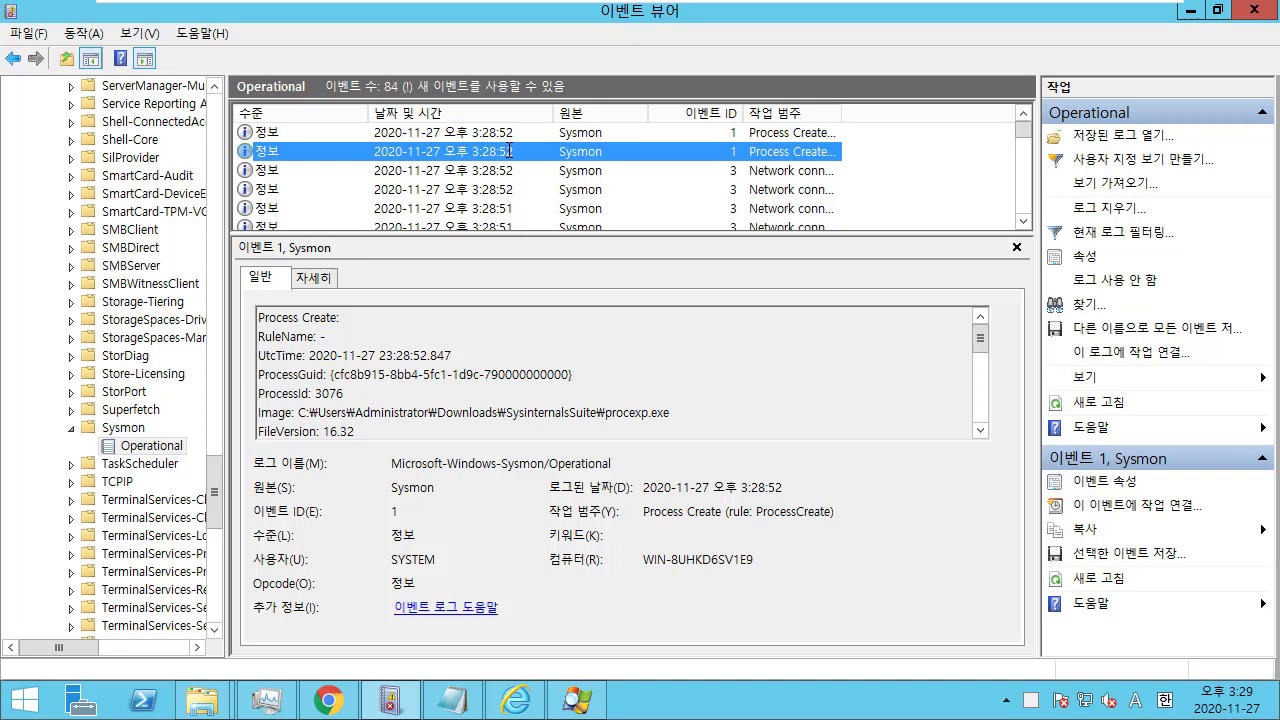
key(Down)
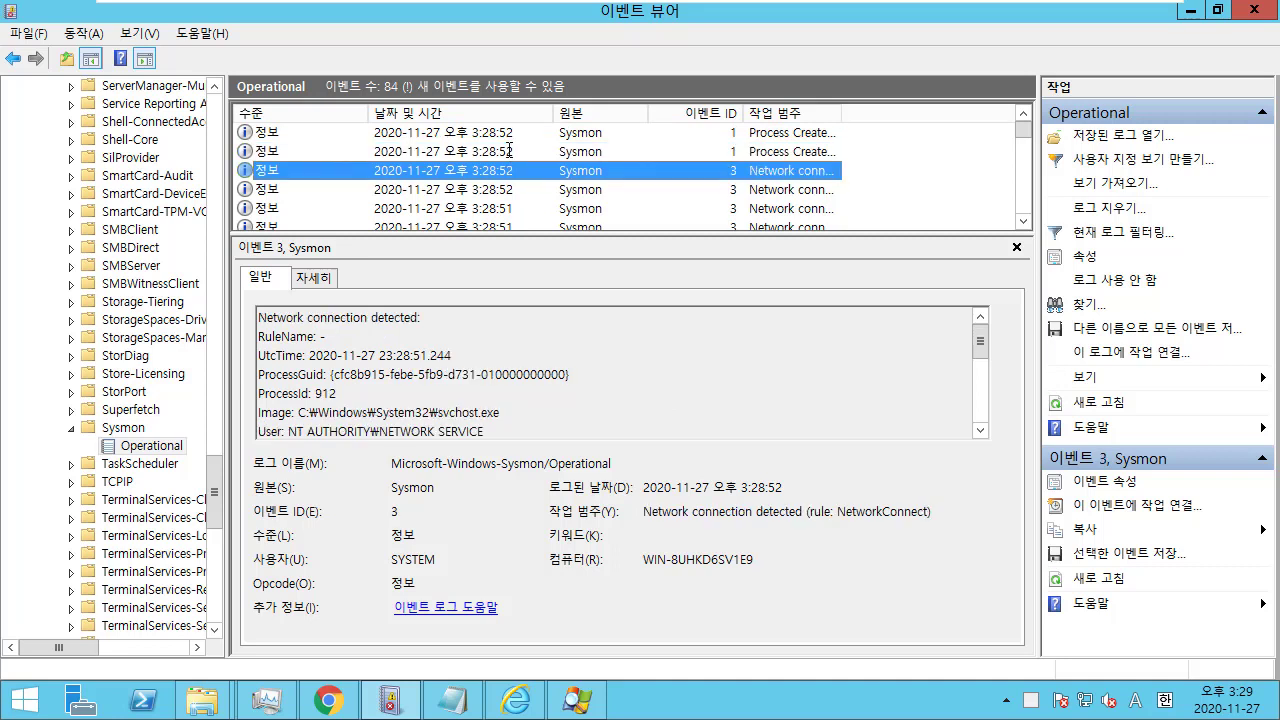
Step: Step through the older Sysmon network connection events to the Internet Explorer event with process ID 2552
key(Down)
key(Down)
key(Down)
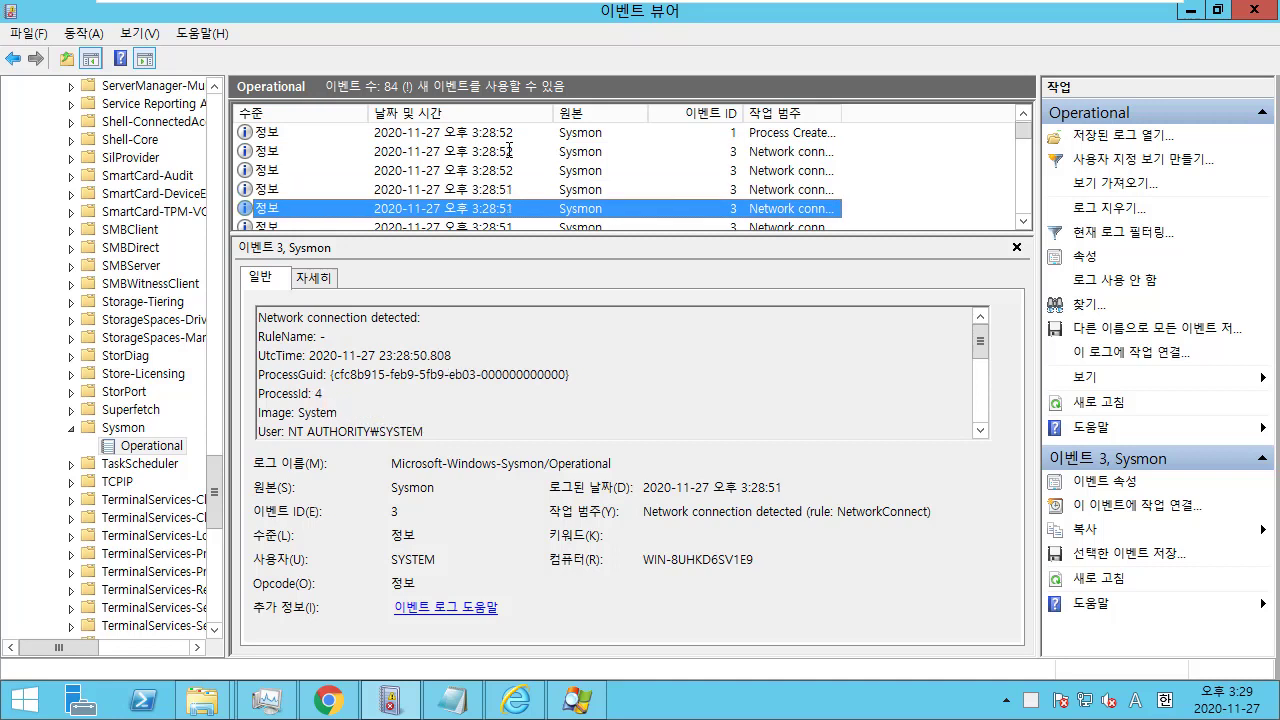
key(Down)
key(Down)
key(Down)
key(Down)
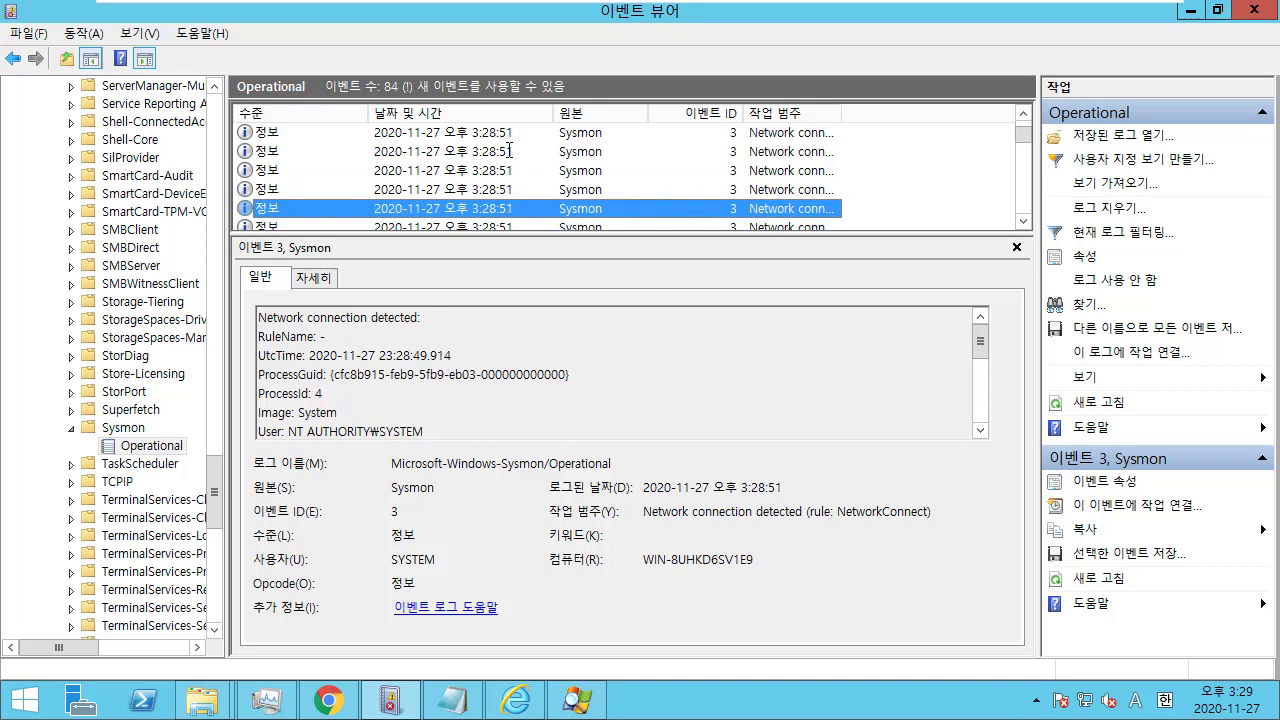
key(Down)
key(Down)
key(Down)
key(Down)
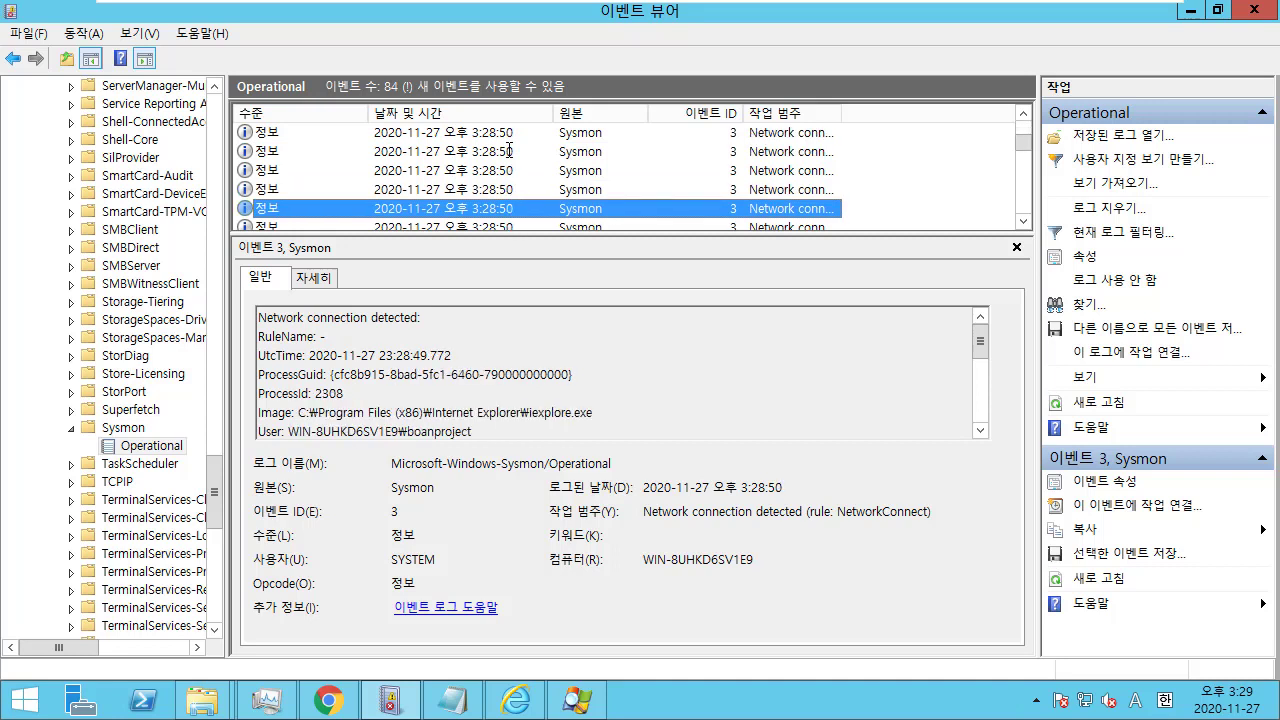
key(Up)
click(716, 345)
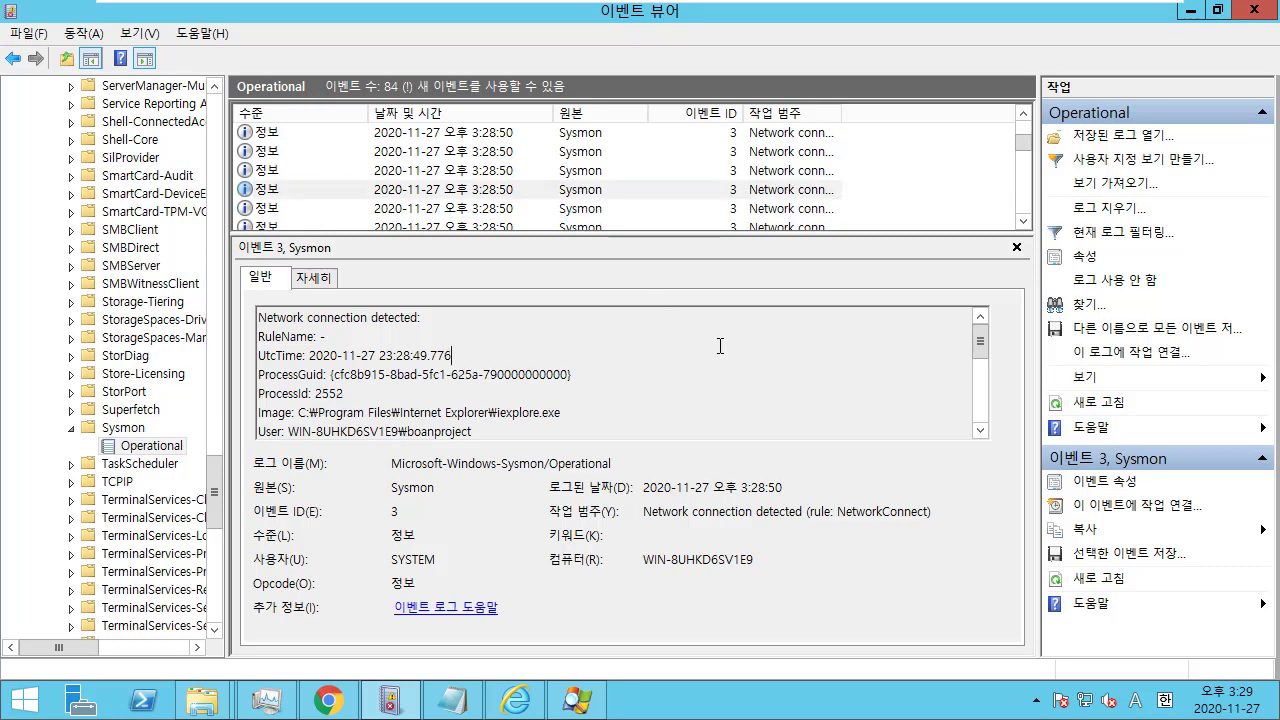
Step: Read the iexplore.exe connection event's source and destination fields, highlighting the source hostname and the destination IP
scroll(698, 376, down, 2)
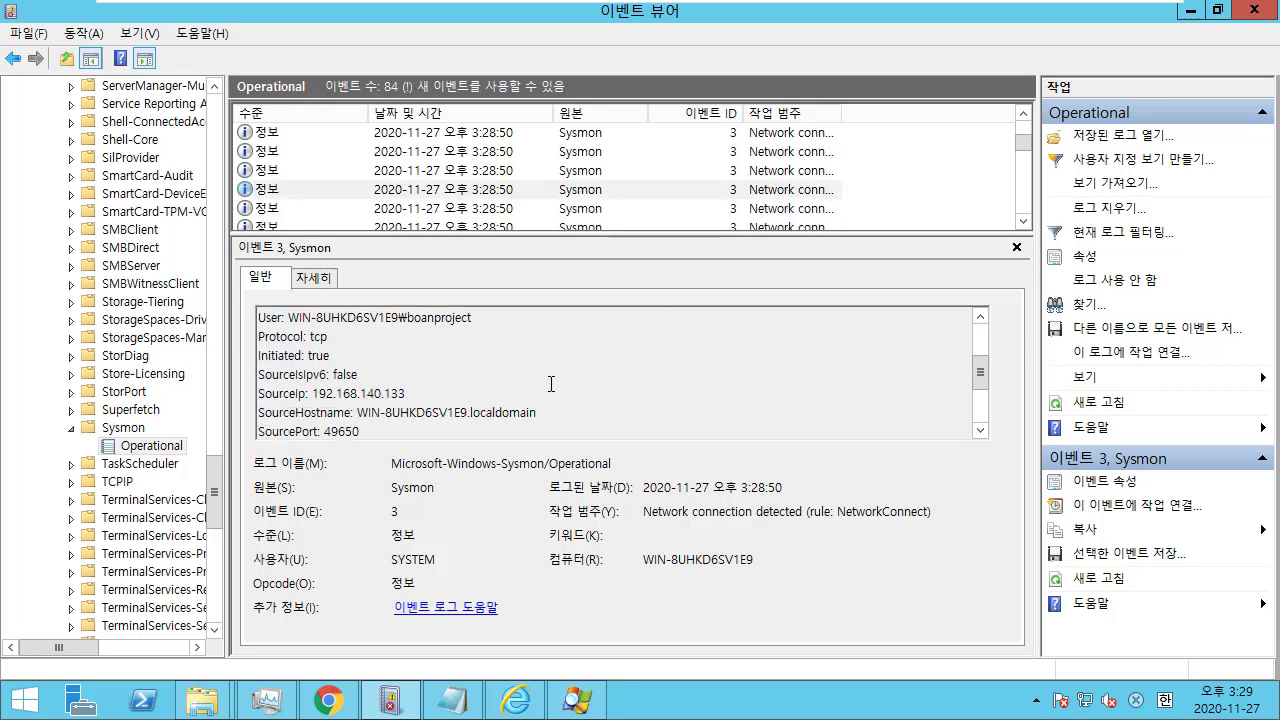
scroll(551, 384, down, 1)
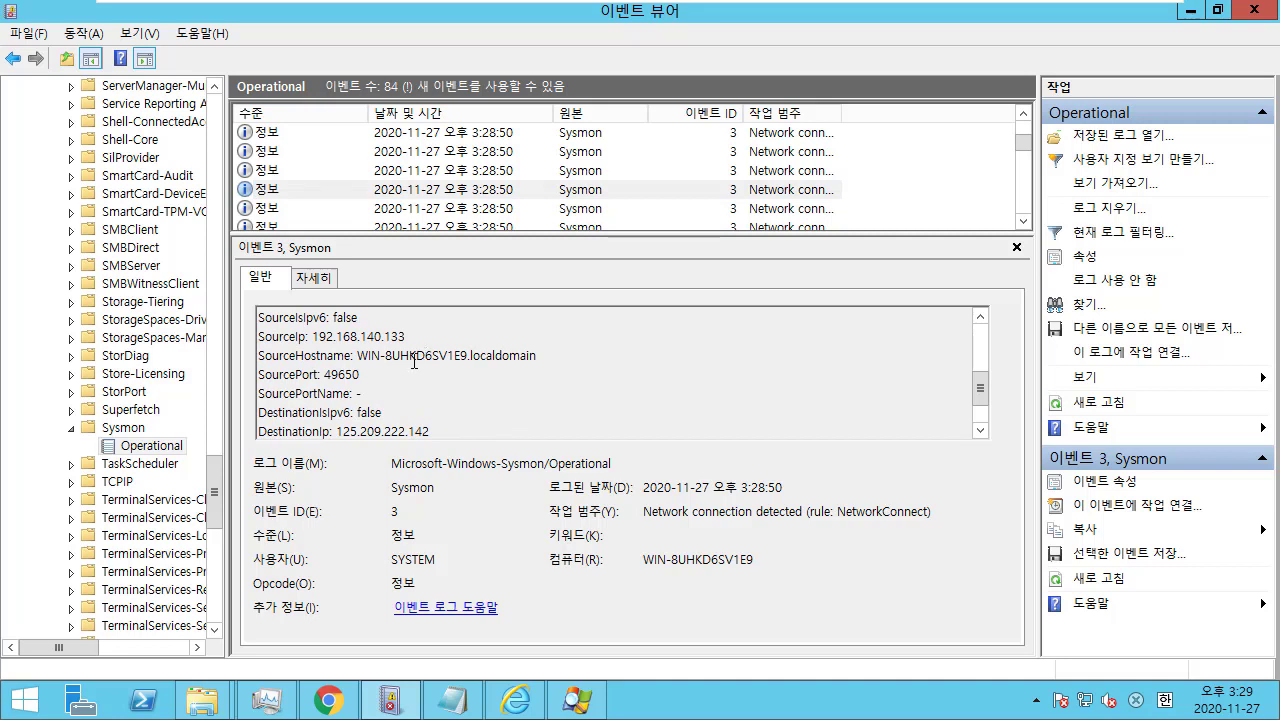
drag(360, 359, 540, 355)
click(444, 393)
scroll(444, 393, down, 1)
click(440, 390)
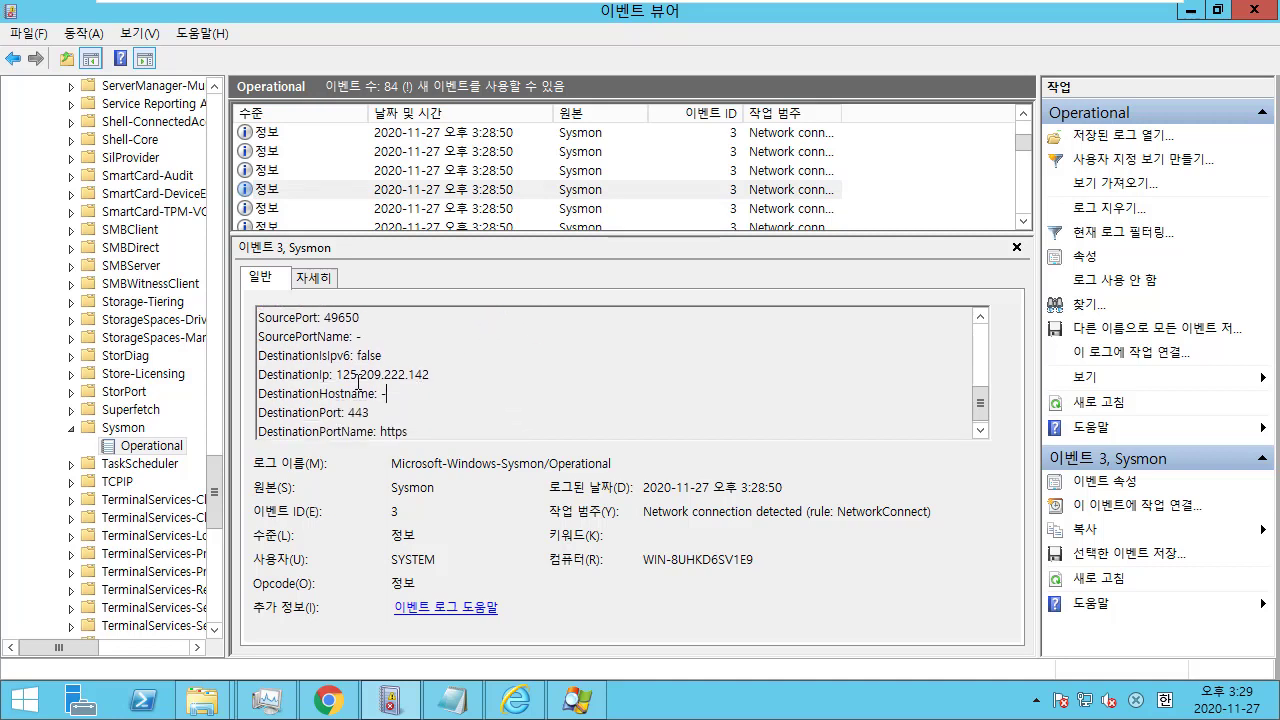
shift+click(337, 374)
drag(338, 374, 455, 368)
click(455, 368)
scroll(463, 356, up, 5)
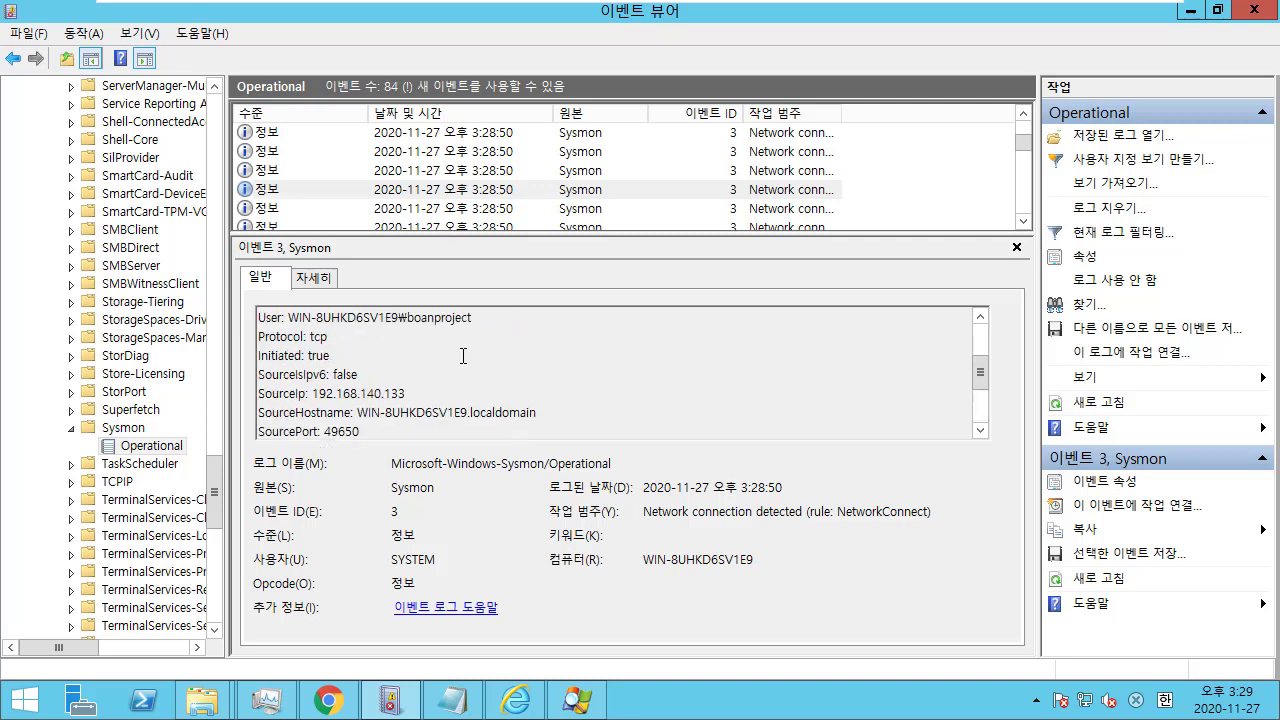
Step: Highlight iexplore.exe in the event's image path, followed by the complete SourceIp and DestinationIp lines
drag(496, 404, 570, 412)
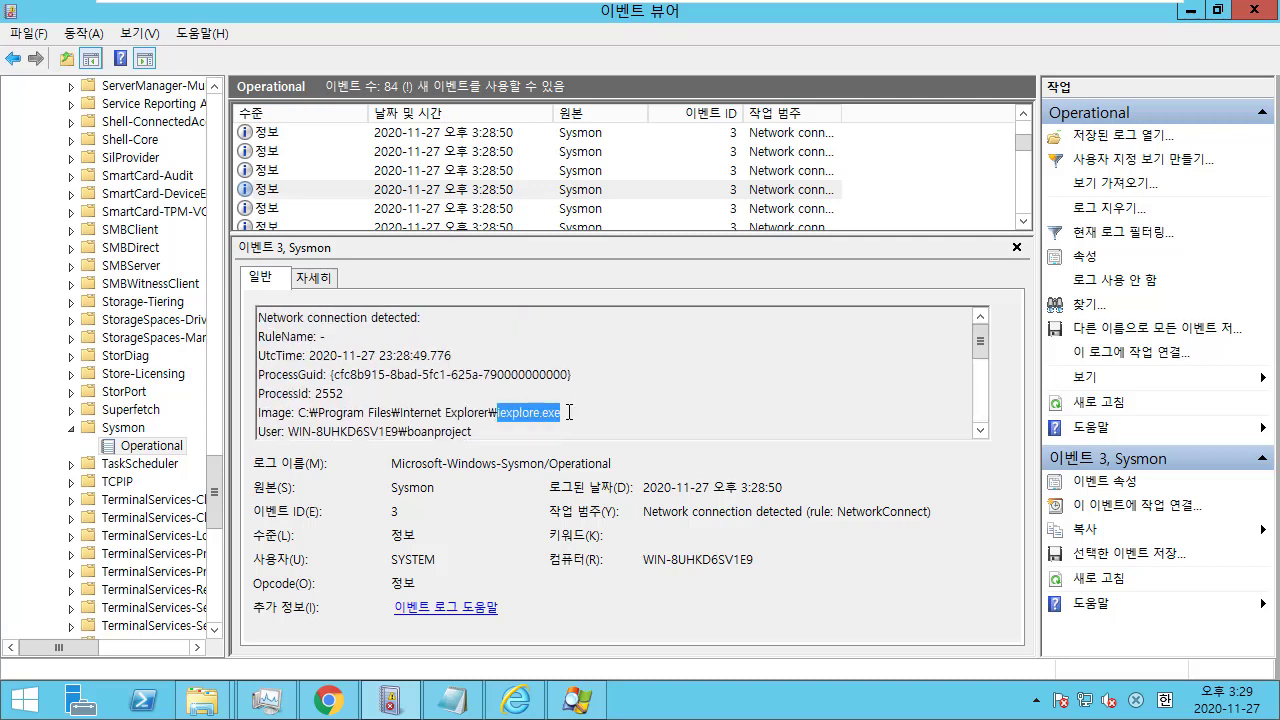
click(568, 397)
scroll(569, 385, down, 1)
drag(562, 357, 492, 372)
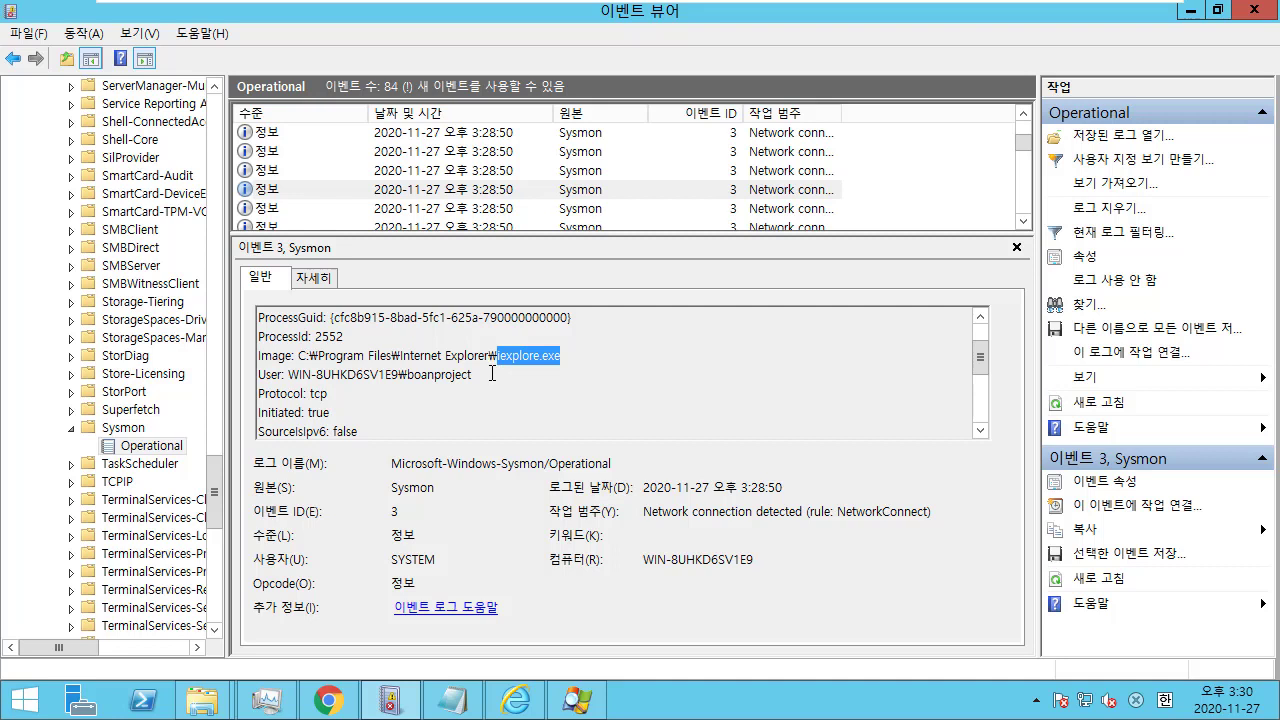
scroll(507, 384, down, 2)
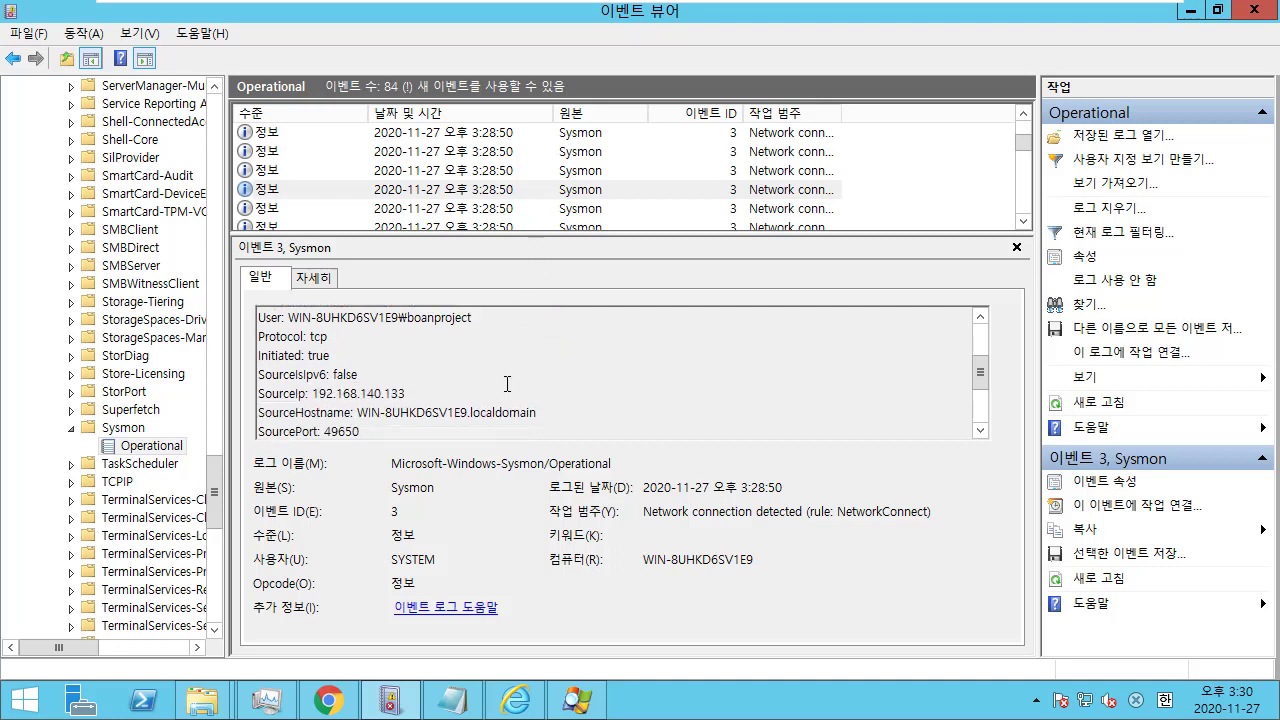
drag(408, 337, 258, 338)
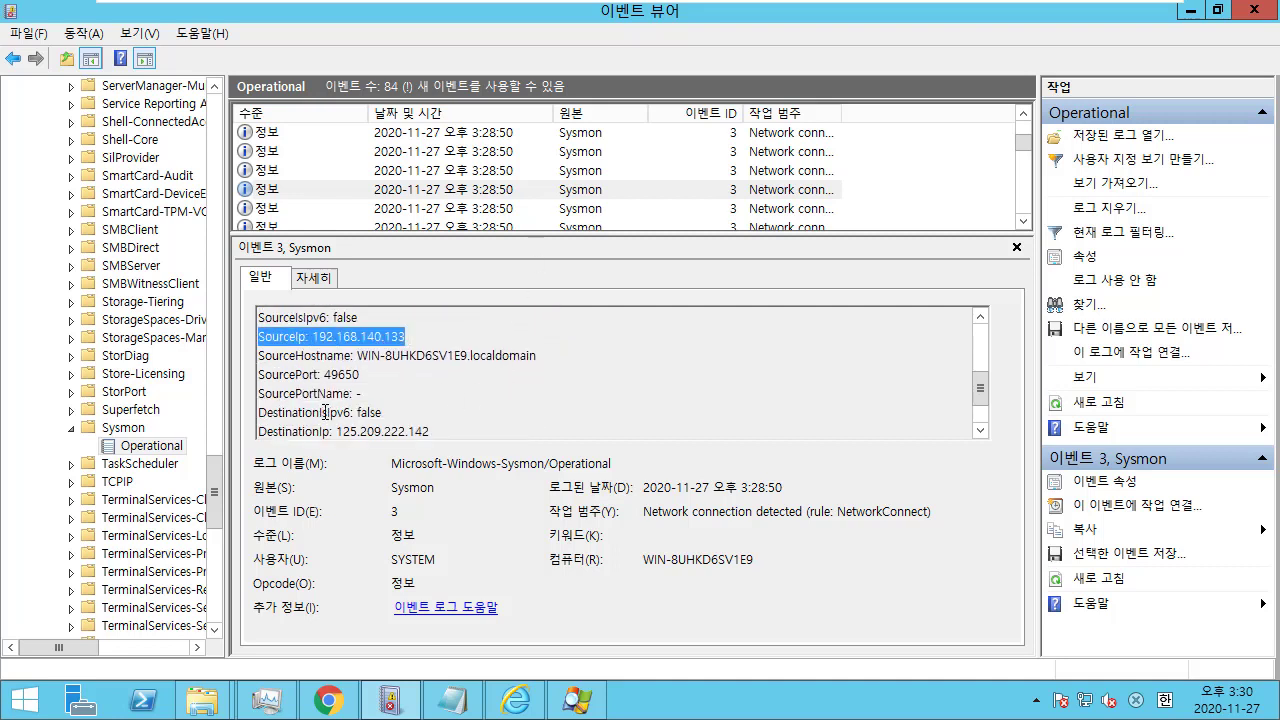
scroll(327, 410, down, 1)
drag(433, 375, 324, 384)
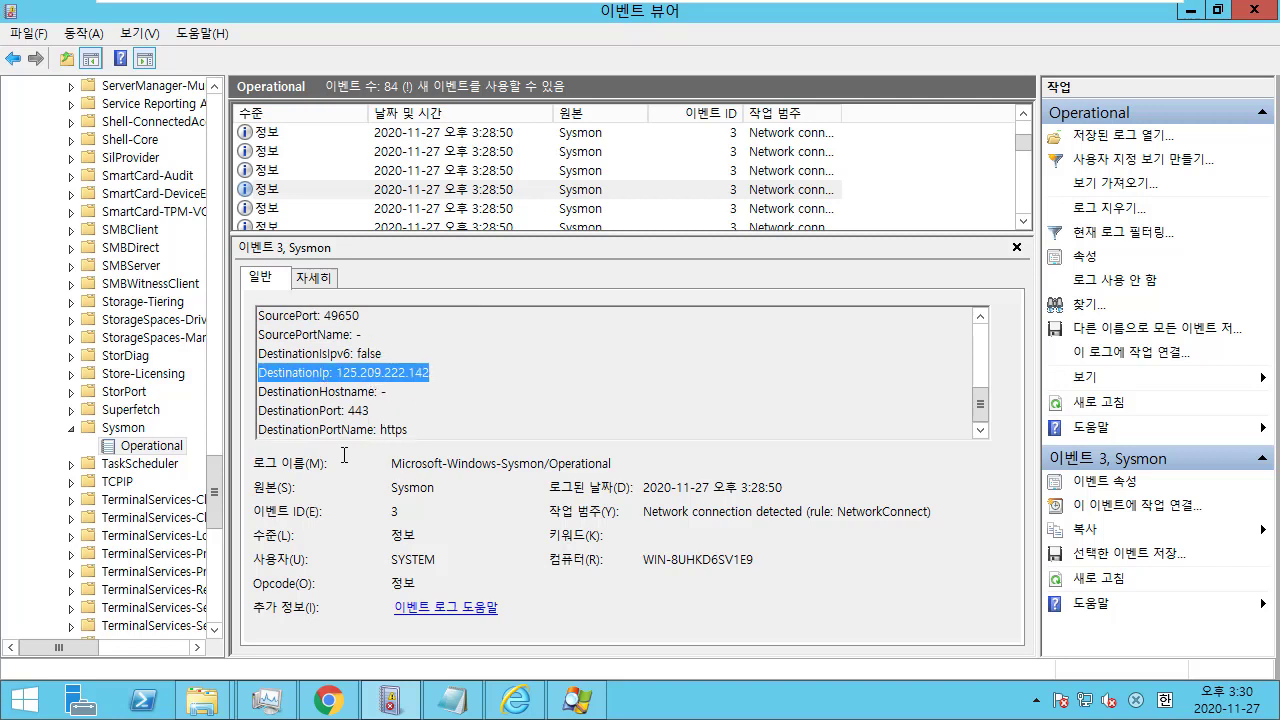
Step: Examine the neighbouring Internet Explorer connection events and view the chrome.exe network connection event at 3:28:49
click(479, 208)
key(Up)
key(Up)
key(Up)
click(577, 366)
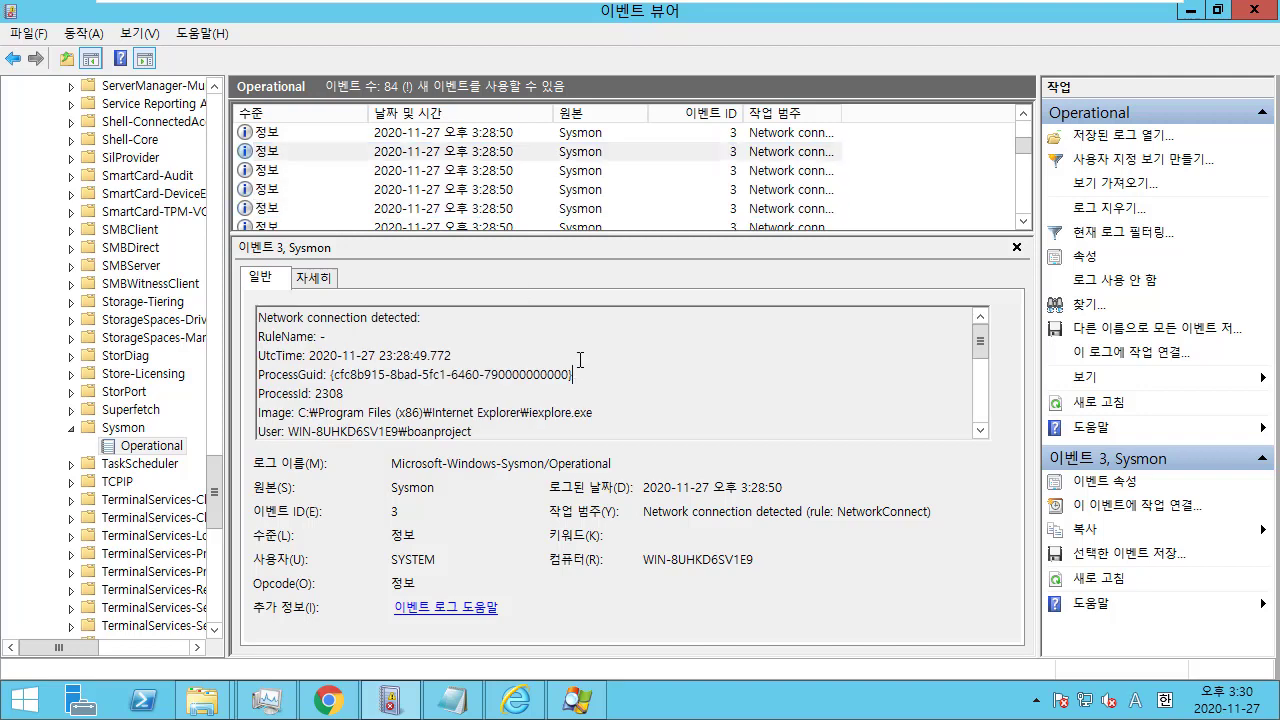
scroll(580, 360, down, 4)
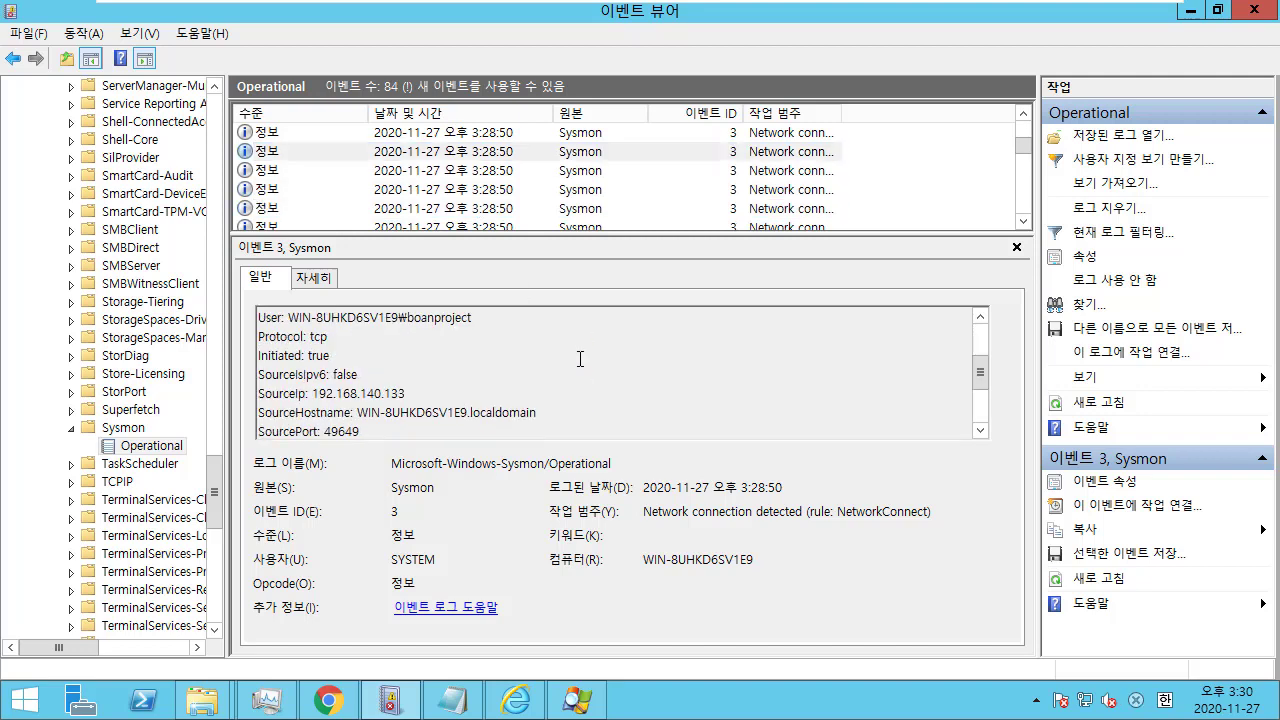
click(538, 208)
scroll(538, 205, down, 3)
scroll(538, 203, down, 3)
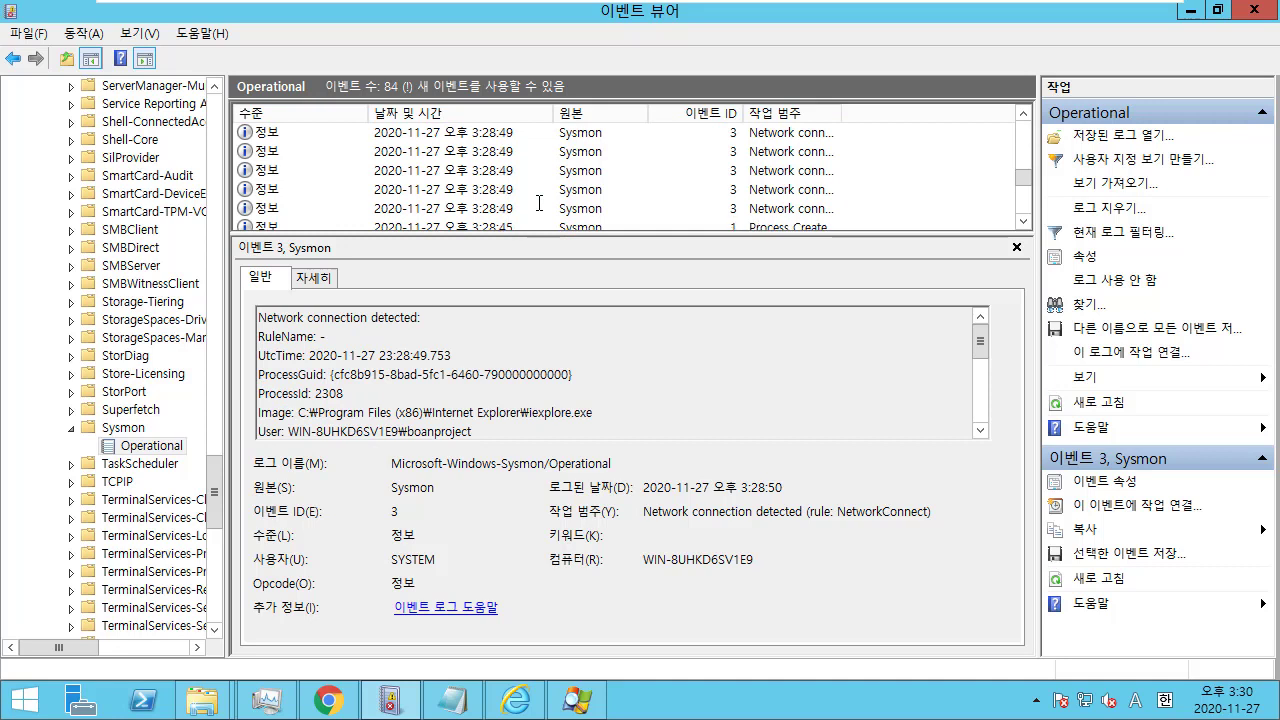
click(536, 187)
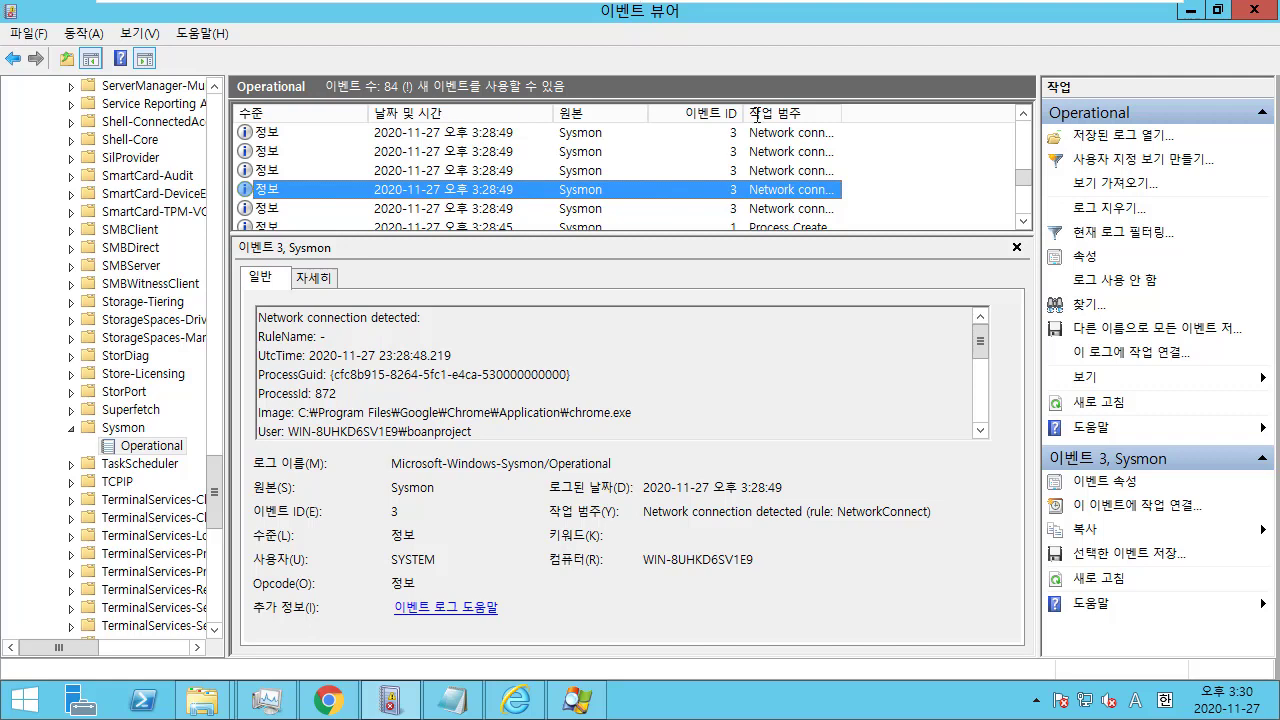
Step: Switch to the Notepad notes on the host, draw a large red box with arrows toward it, and frame "sysmon 통합로그 설치"
mouse_move(980, 4)
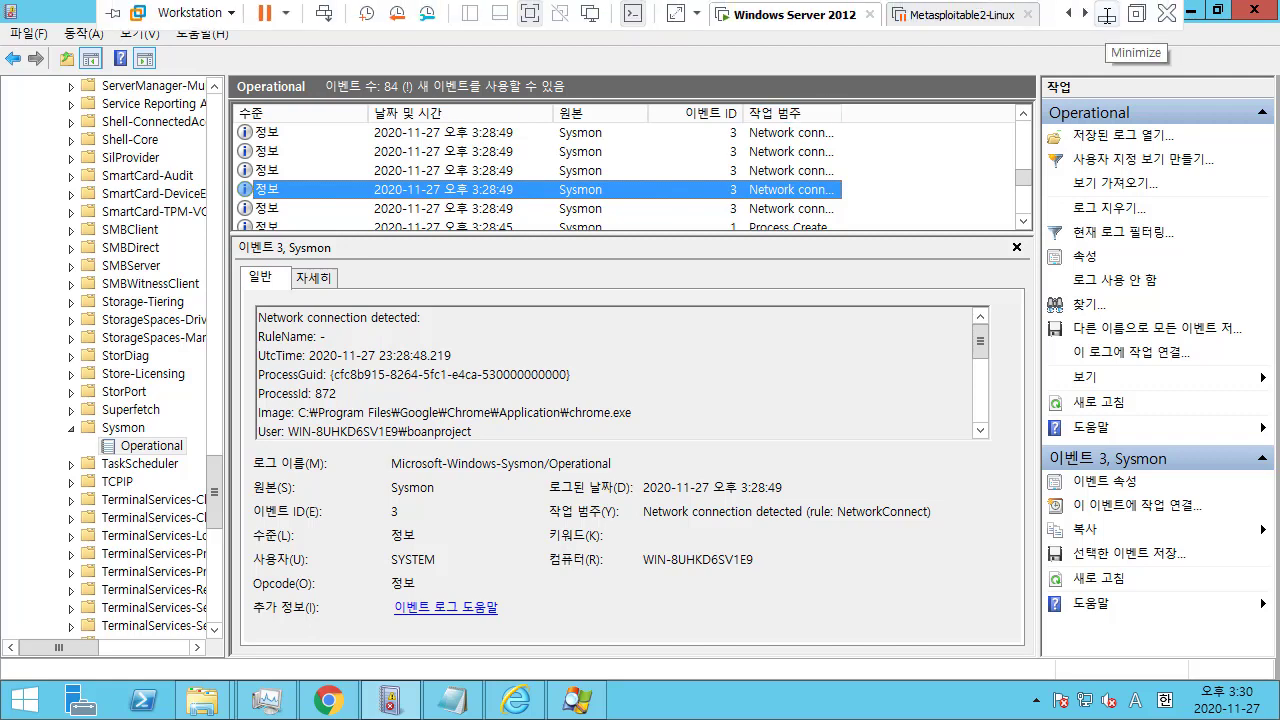
click(1107, 13)
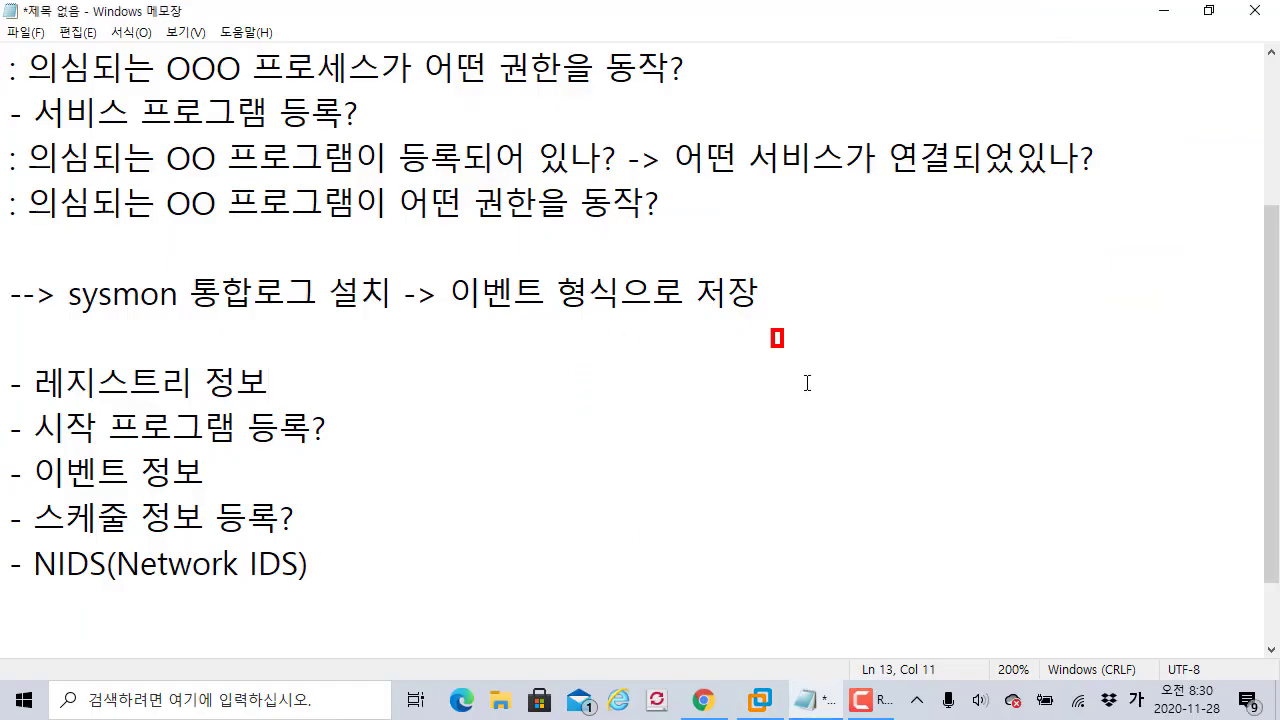
drag(772, 329, 1043, 611)
mouse_move(822, 190)
mouse_down()
mouse_move(860, 280)
mouse_move(868, 264)
mouse_up()
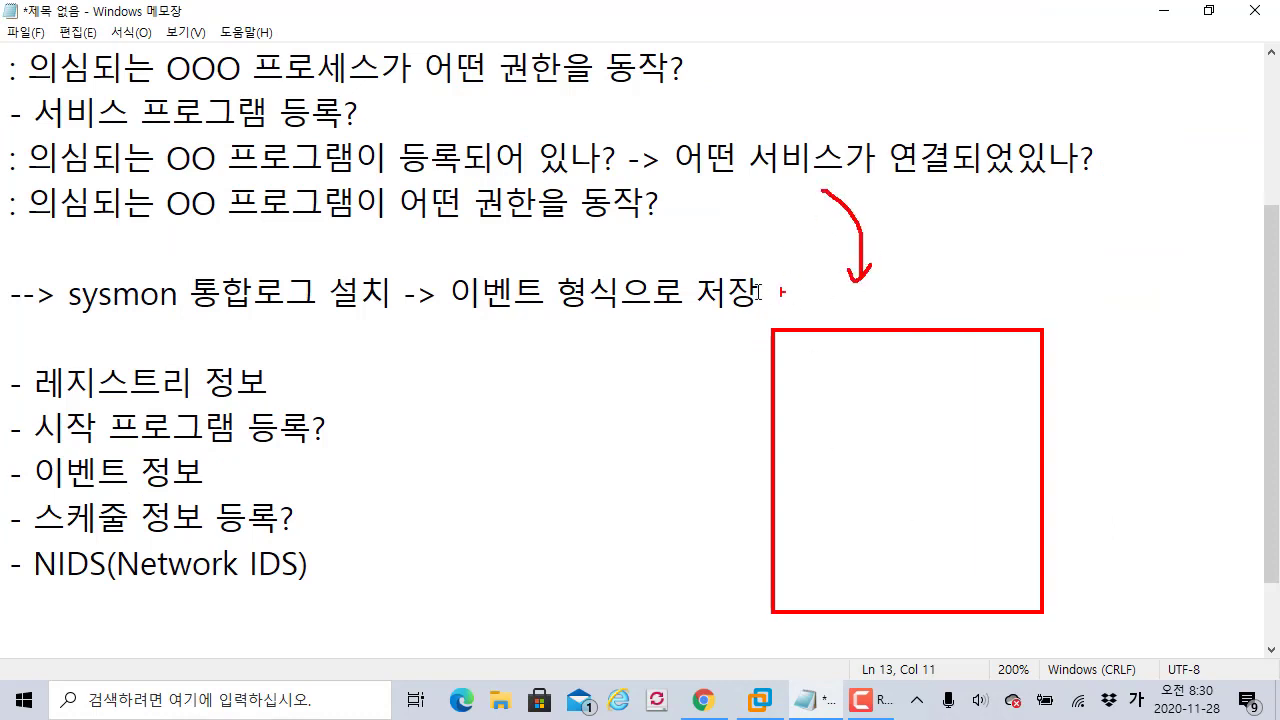
drag(756, 290, 844, 330)
drag(50, 268, 425, 328)
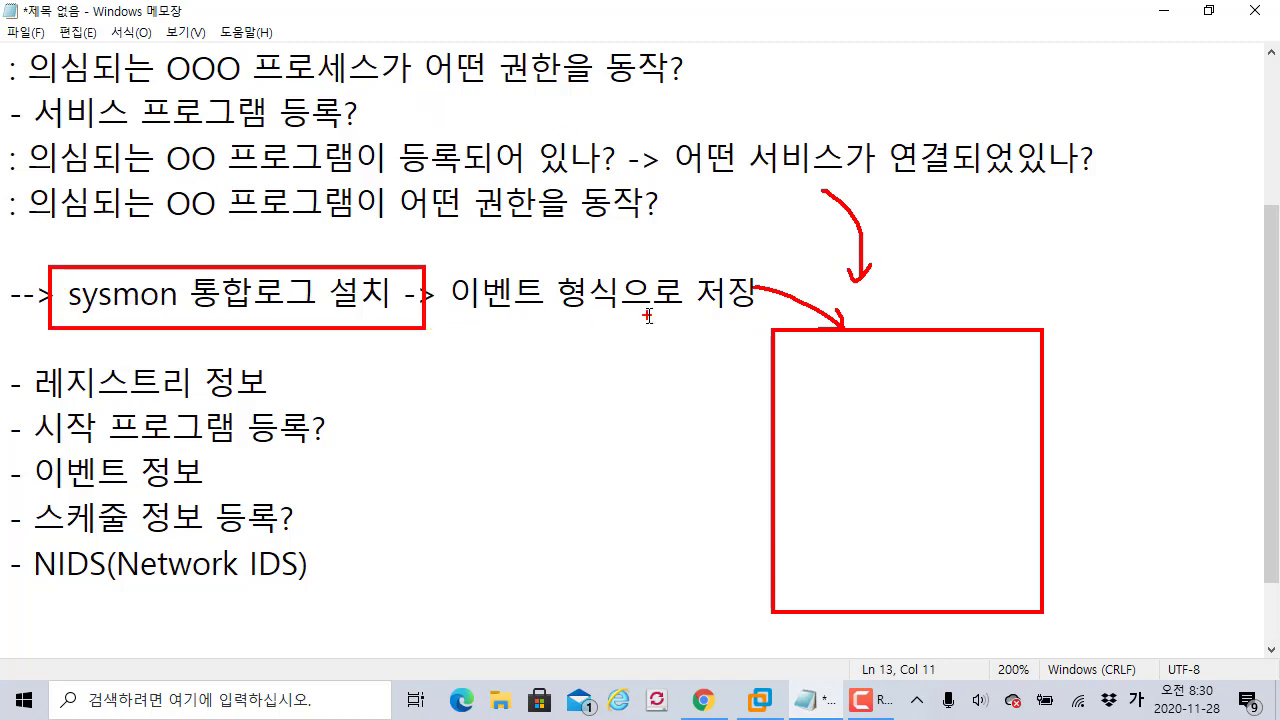
Step: Scatter short red strokes inside the large box as log entries and redraw the arrow leading into it
drag(870, 362, 798, 424)
drag(900, 403, 821, 467)
drag(966, 447, 886, 501)
drag(982, 489, 937, 518)
drag(1003, 527, 964, 547)
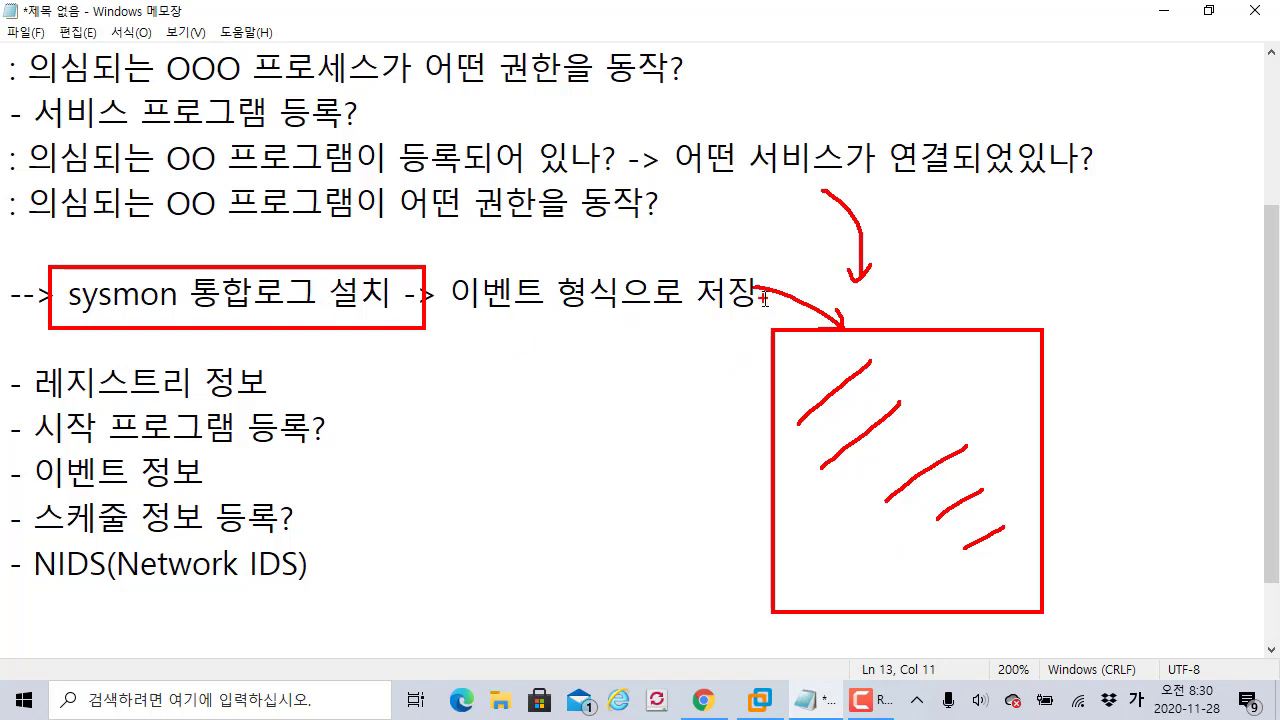
mouse_move(758, 285)
mouse_down()
mouse_move(838, 325)
mouse_move(810, 338)
mouse_move(827, 344)
mouse_up()
mouse_move(946, 380)
mouse_down()
mouse_move(962, 369)
mouse_move(1000, 383)
mouse_up()
drag(990, 428, 1005, 401)
mouse_move(840, 512)
mouse_down()
mouse_move(827, 530)
mouse_move(857, 551)
mouse_up()
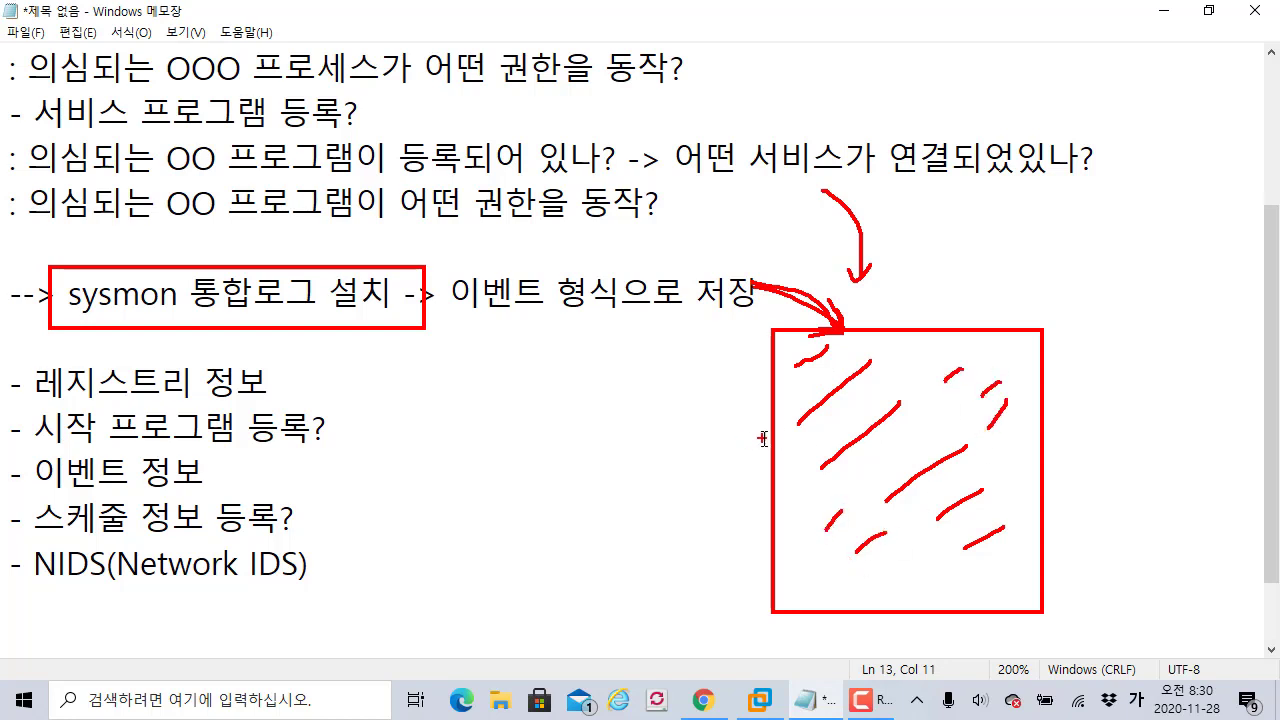
Step: Draw a smaller box containing three upright rectangles beside the large box, with an arrow linking the two boxes
drag(710, 438, 772, 438)
drag(756, 428, 757, 452)
mouse_move(514, 404)
mouse_down()
mouse_move(666, 555)
mouse_move(712, 578)
mouse_up()
drag(534, 441, 583, 544)
drag(598, 430, 641, 534)
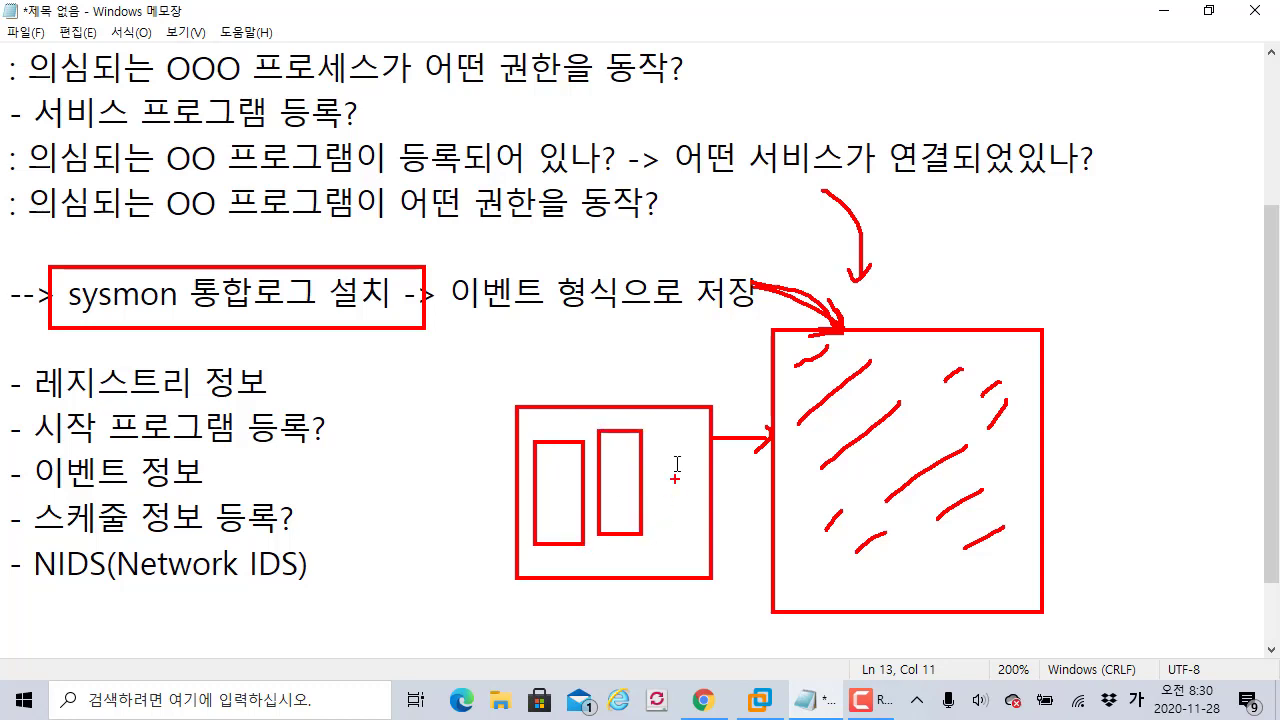
drag(672, 441, 680, 542)
drag(670, 441, 710, 548)
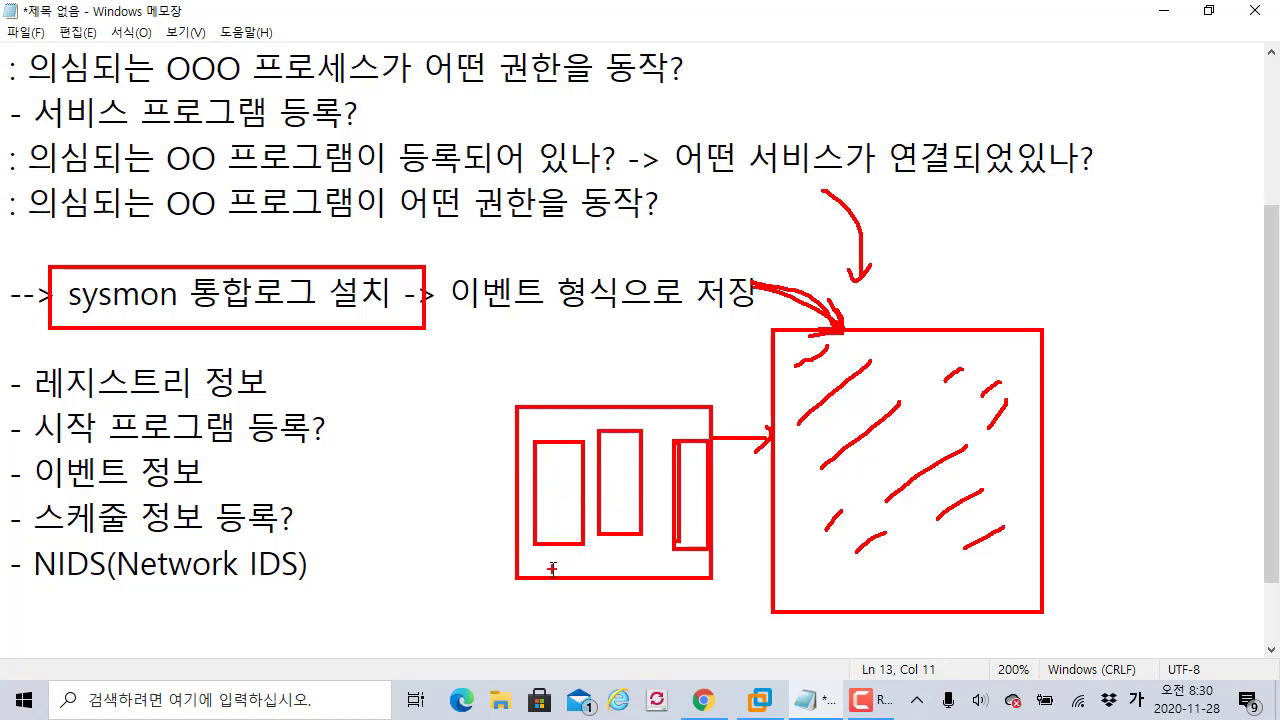
Step: Add a wavy mark and an upward arrow below each of the three rectangles and enclose the smaller box in an outer frame
drag(548, 566, 580, 563)
drag(600, 566, 636, 566)
drag(656, 568, 690, 564)
drag(540, 617, 562, 566)
drag(551, 579, 574, 576)
drag(604, 622, 615, 566)
drag(600, 581, 632, 576)
click(657, 615)
drag(657, 617, 666, 568)
drag(652, 593, 686, 585)
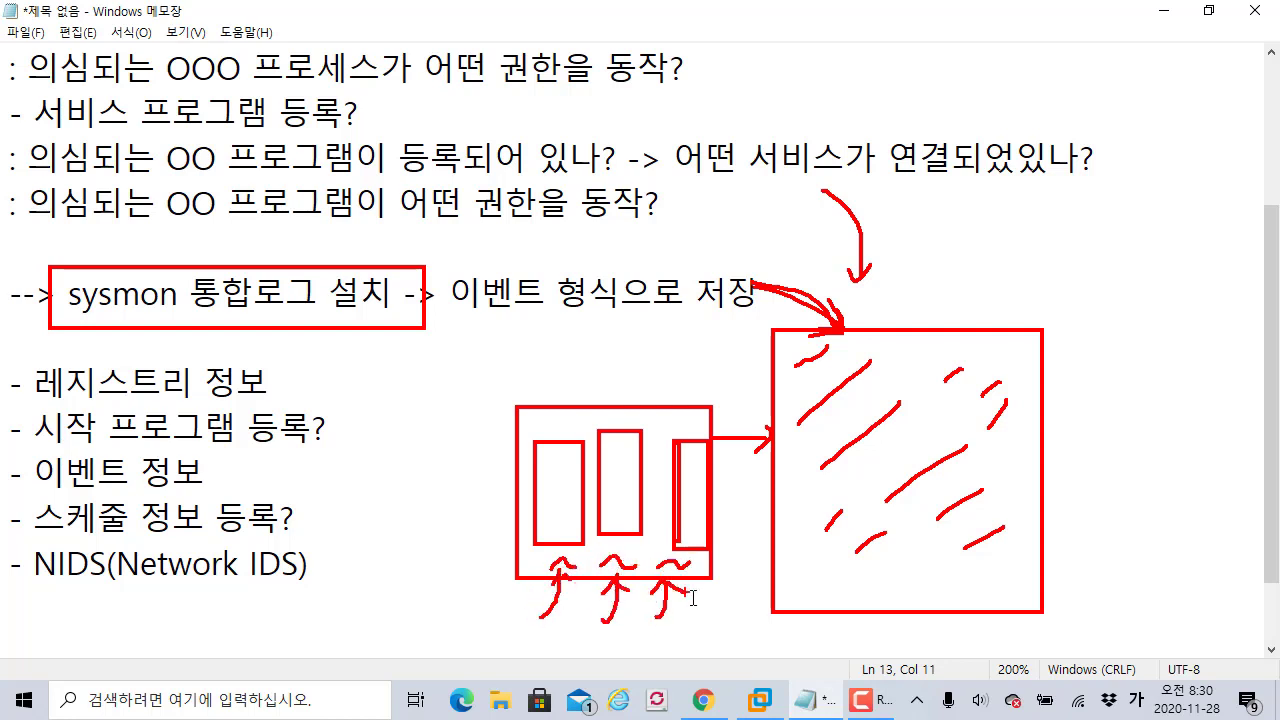
drag(708, 622, 735, 626)
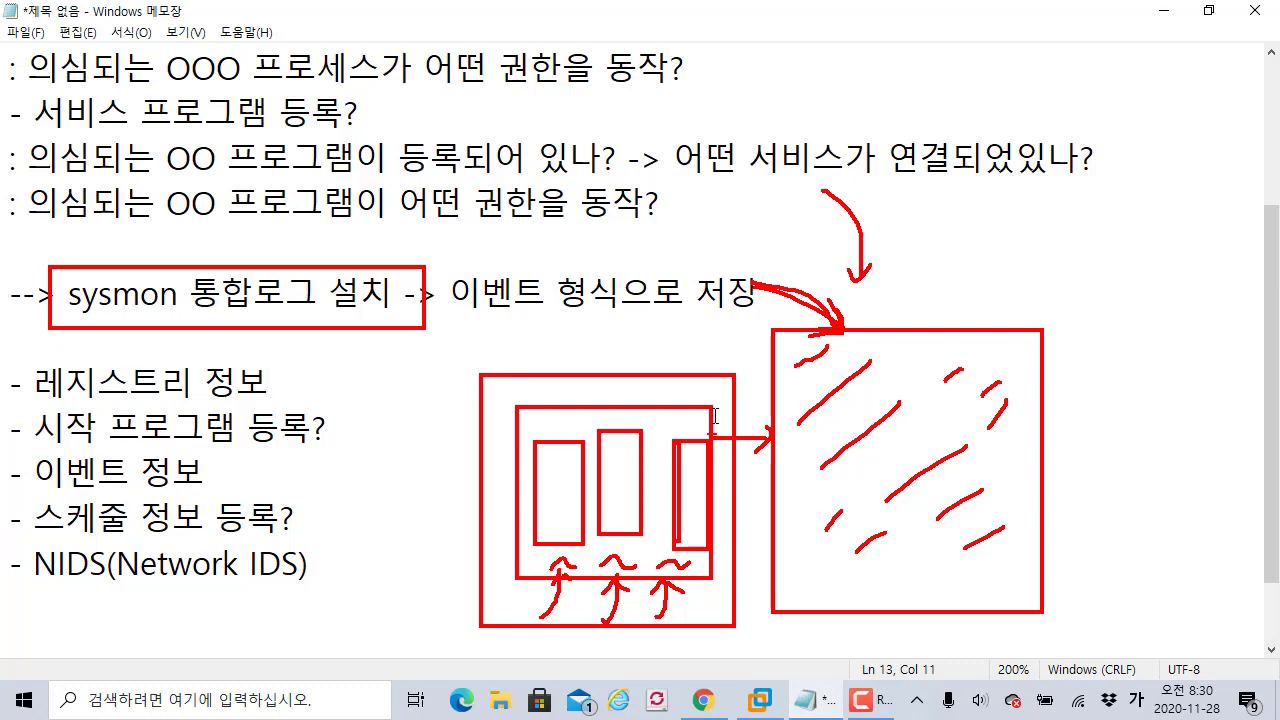
Step: Clear the drawings, return to the Windows Server virtual machine, and examine the termination, network and process creation events around 3:26:45
key(Escape)
click(760, 700)
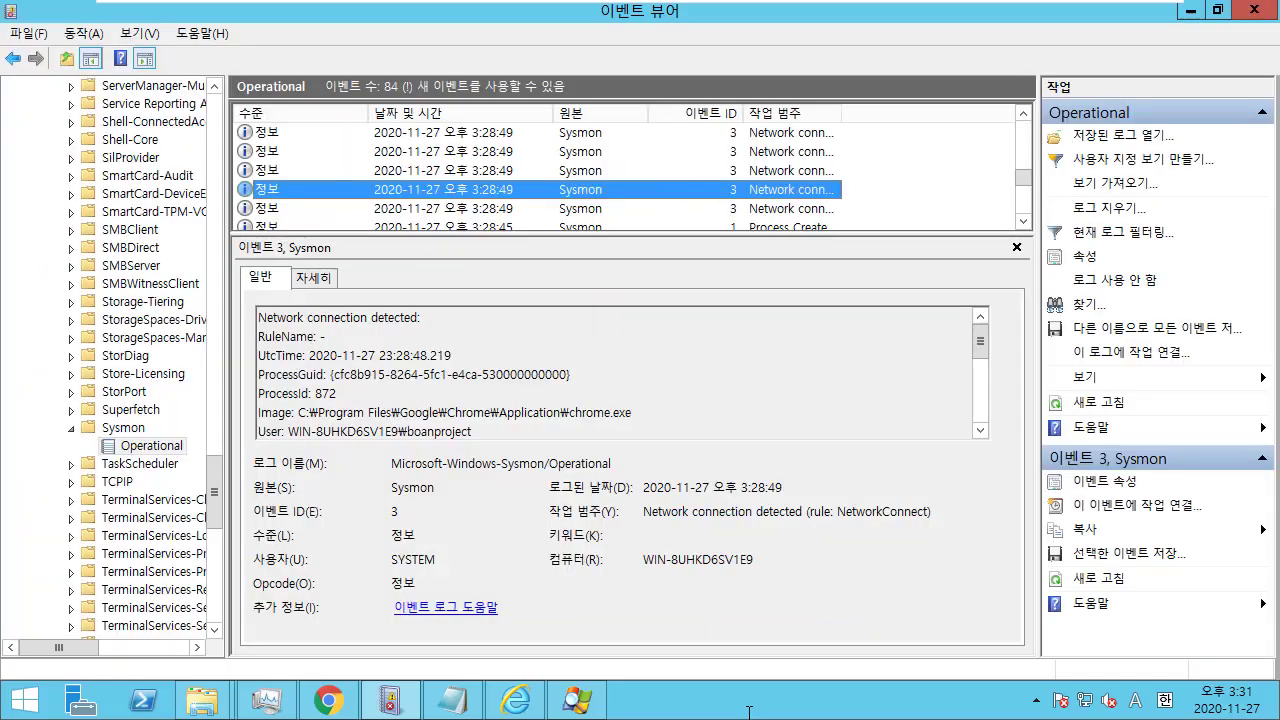
click(536, 208)
scroll(536, 208, down, 3)
click(537, 168)
click(526, 138)
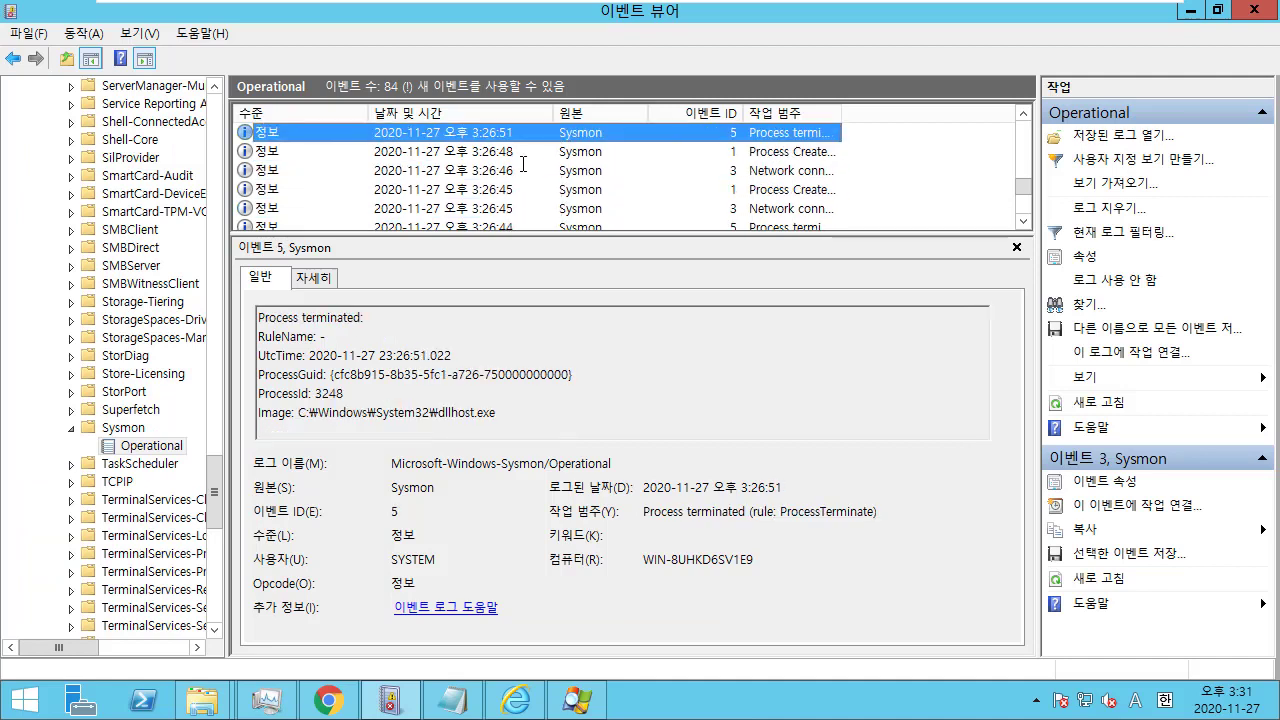
click(522, 172)
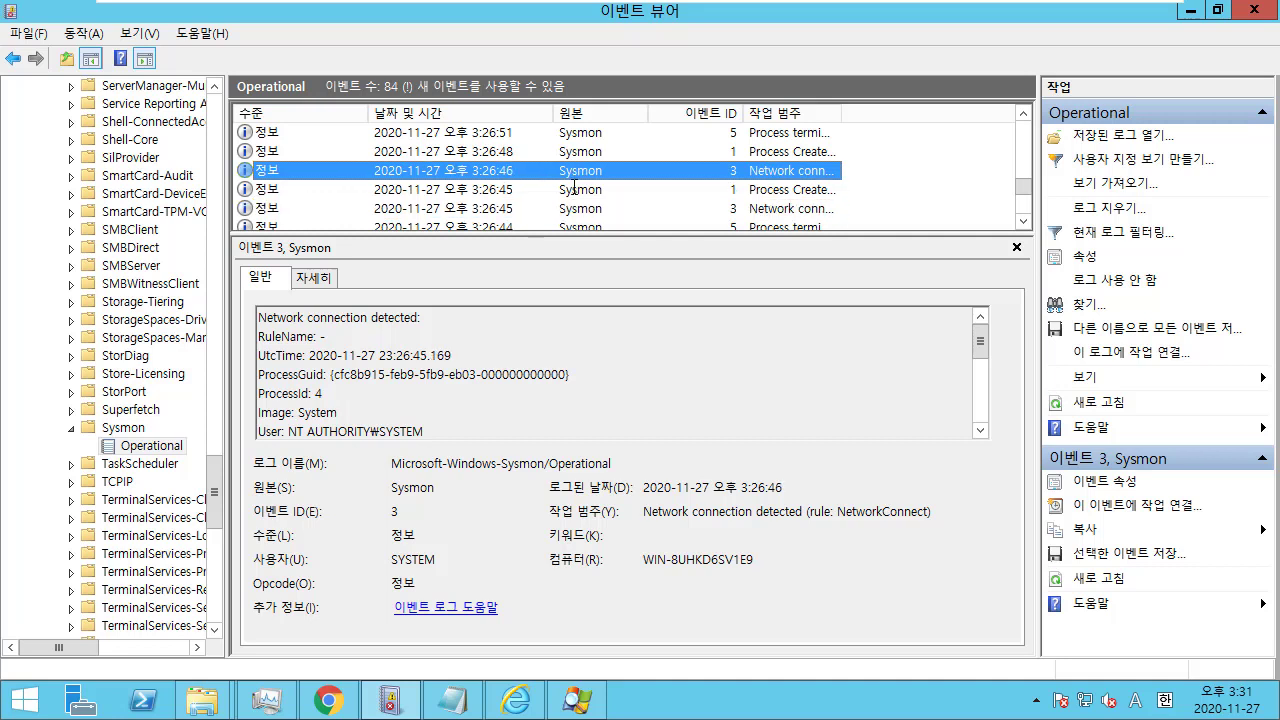
key(Down)
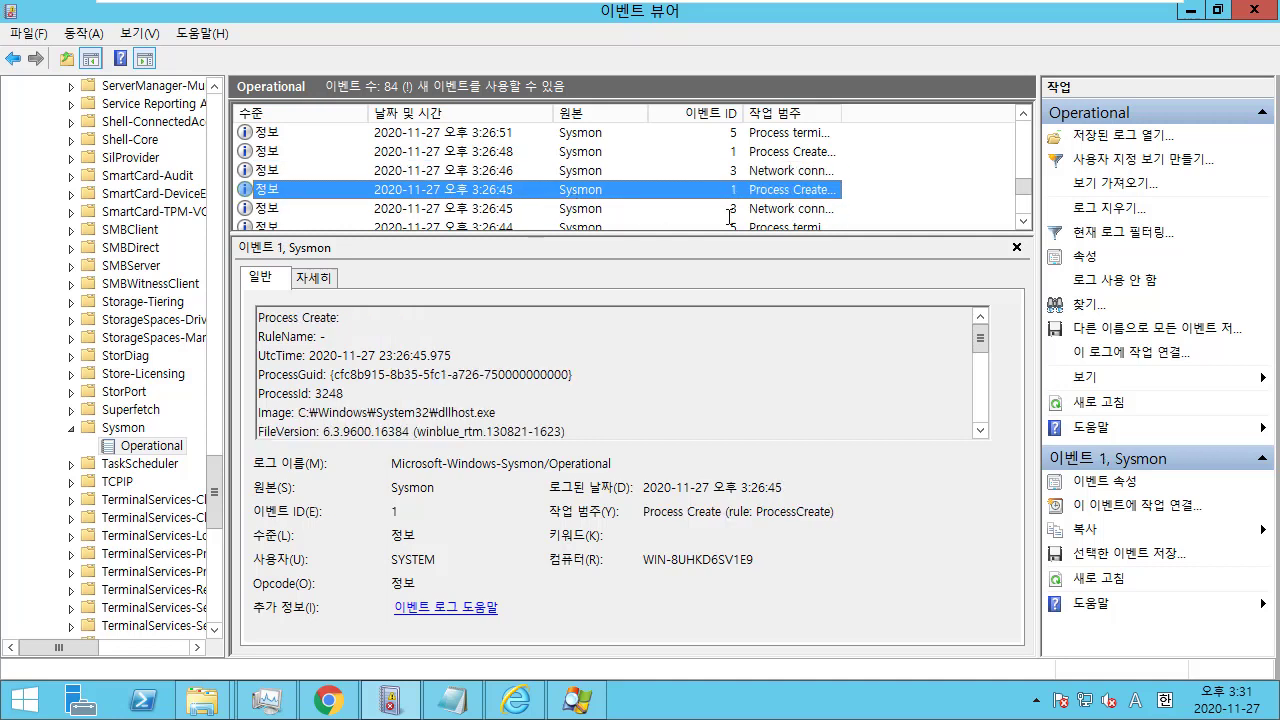